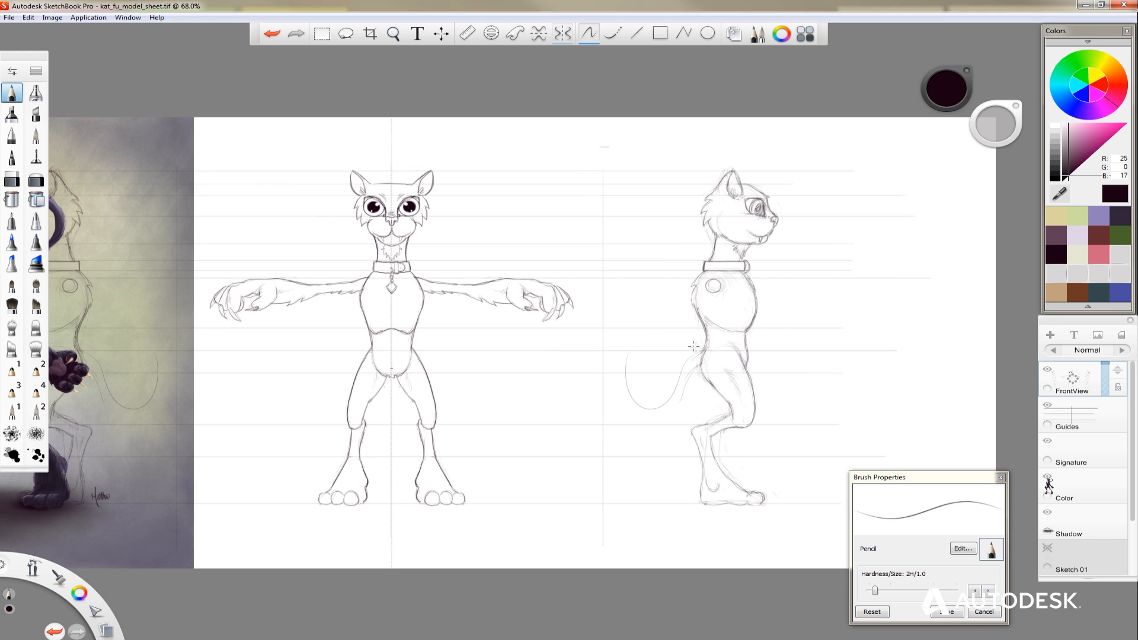
Turn off symmetry and sketch a long, upward-curling tail on the side-view cat with the Pencil and Hard Eraser.
{"action": "left_click", "coordinate": [563, 33]}
{"action": "left_click", "coordinate": [12, 179]}
{"action": "mouse_move", "coordinate": [652, 250]}
{"action": "left_mouse_down"}
{"action": "mouse_move", "coordinate": [699, 358]}
{"action": "mouse_move", "coordinate": [666, 422]}
{"action": "mouse_move", "coordinate": [624, 367]}
{"action": "left_mouse_up"}
{"action": "left_click", "coordinate": [12, 93]}
{"action": "left_click", "coordinate": [12, 179]}
{"action": "left_click", "coordinate": [12, 93]}
{"action": "left_click_drag", "start_coordinate": [626, 364], "coordinate": [667, 305]}
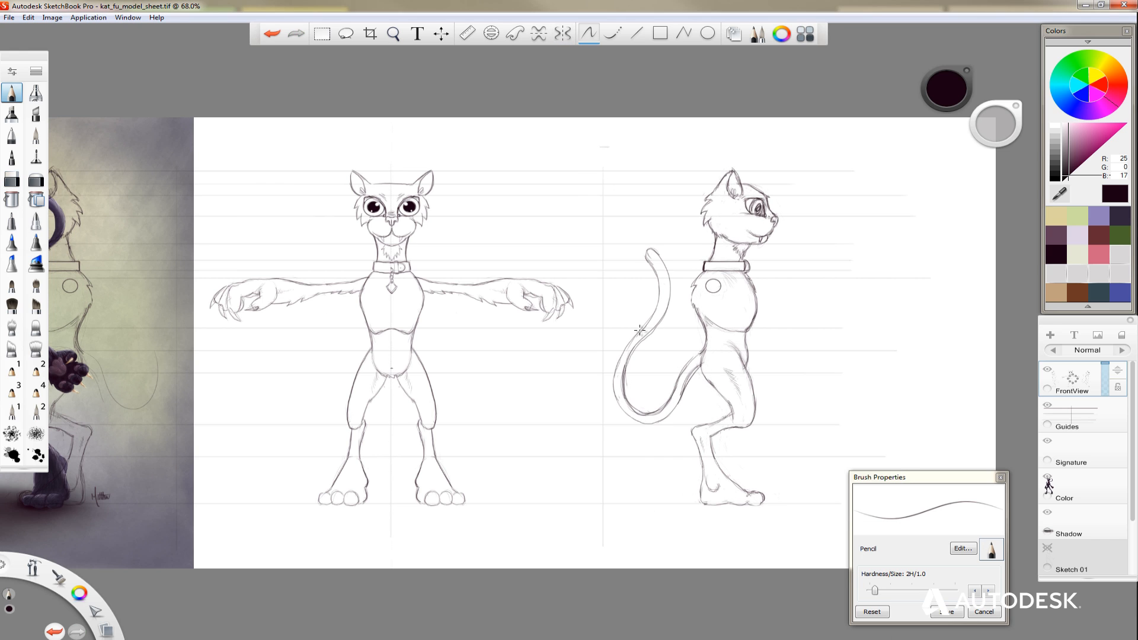
Refine the side-view cat's tail tip, curve and hip outline with alternating Hard Eraser and Pencil strokes.
{"action": "left_click", "coordinate": [12, 179]}
{"action": "left_click_drag", "start_coordinate": [648, 251], "coordinate": [669, 285]}
{"action": "left_click", "coordinate": [12, 93]}
{"action": "mouse_move", "coordinate": [694, 371]}
{"action": "left_mouse_down"}
{"action": "mouse_move", "coordinate": [673, 391]}
{"action": "mouse_move", "coordinate": [667, 311]}
{"action": "left_mouse_up"}
{"action": "left_click_drag", "start_coordinate": [707, 338], "coordinate": [658, 410]}
{"action": "left_click", "coordinate": [12, 179]}
{"action": "left_click", "coordinate": [12, 94]}
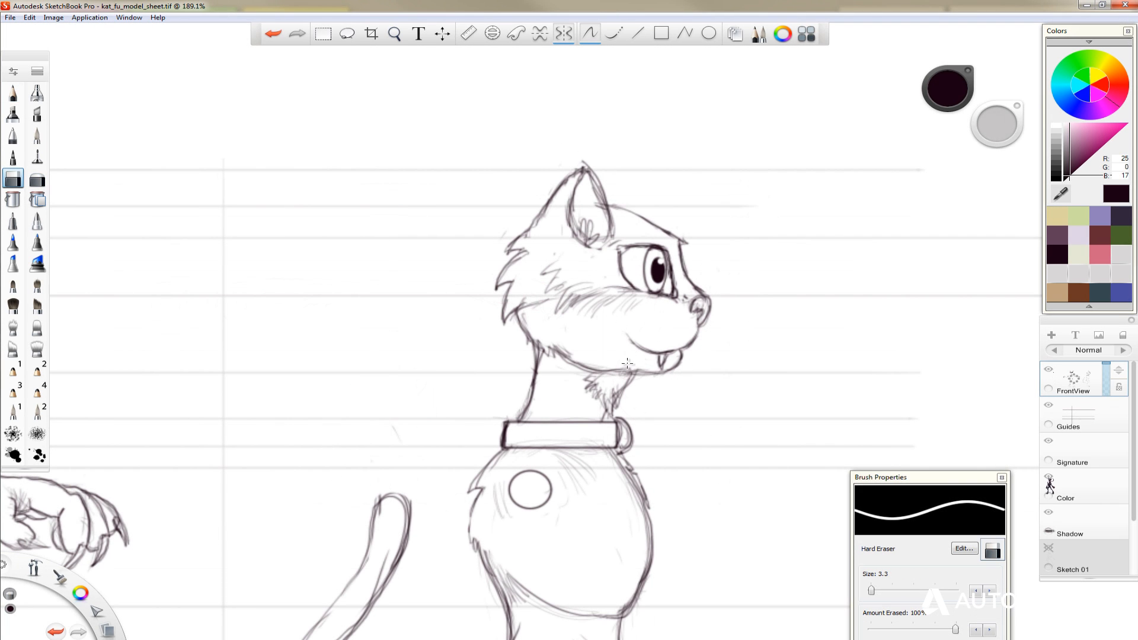
Clean up stray sketch lines around the side-view cat's ear, cheek fur and neck with the Hard Eraser.
{"action": "left_click_drag", "start_coordinate": [596, 178], "coordinate": [544, 210]}
{"action": "left_click_drag", "start_coordinate": [531, 379], "coordinate": [516, 419]}
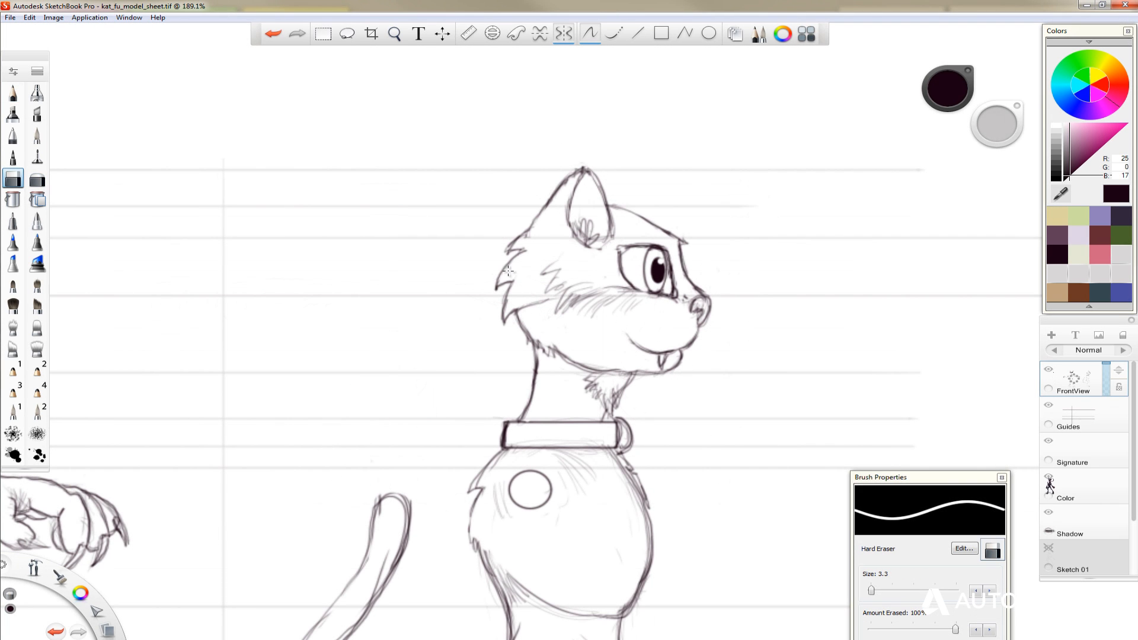
{"action": "left_click_drag", "start_coordinate": [532, 227], "coordinate": [518, 239]}
{"action": "left_click_drag", "start_coordinate": [627, 379], "coordinate": [611, 415]}
{"action": "left_click", "coordinate": [563, 34]}
{"action": "left_click", "coordinate": [13, 93]}
{"action": "left_click", "coordinate": [13, 178]}
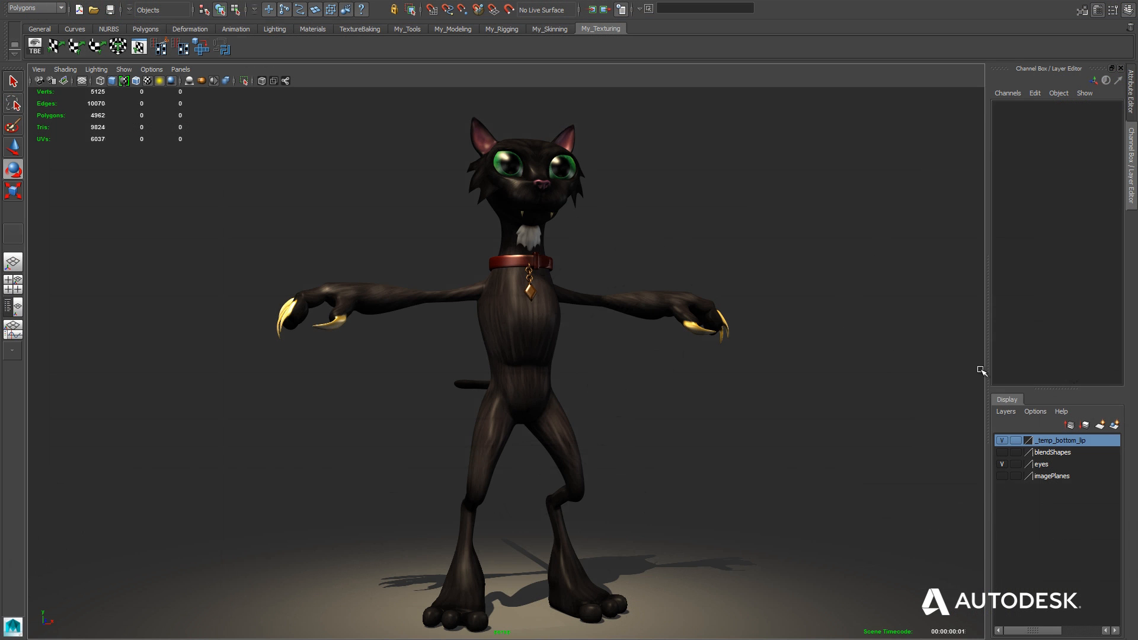
{"action": "left_click_drag", "start_coordinate": [938, 386], "coordinate": [404, 389], "text": "alt"}
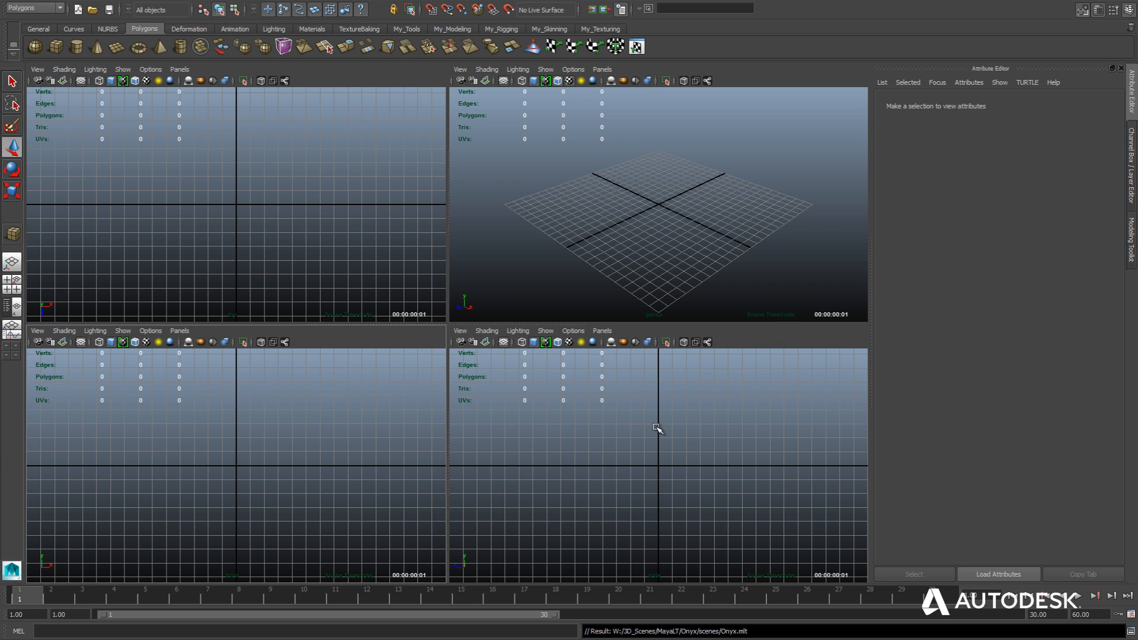
In Maya LT, maximize the front view and import kat_fu_front.jpg from the sourceimages folder as an image plane.
{"action": "key", "text": "space"}
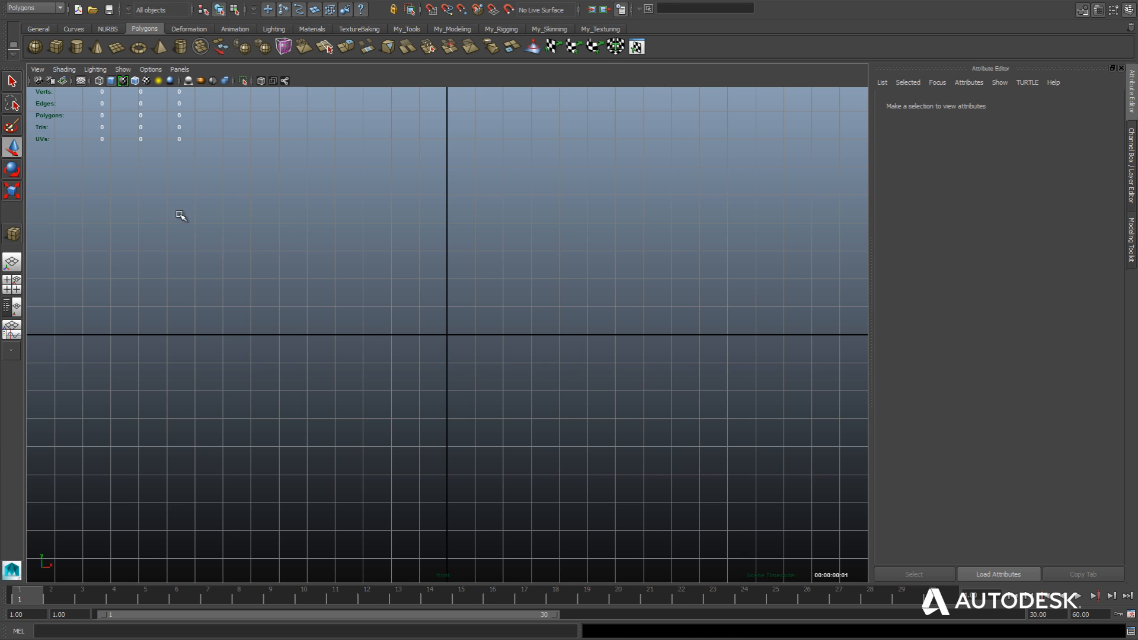
{"action": "left_click", "coordinate": [33, 70]}
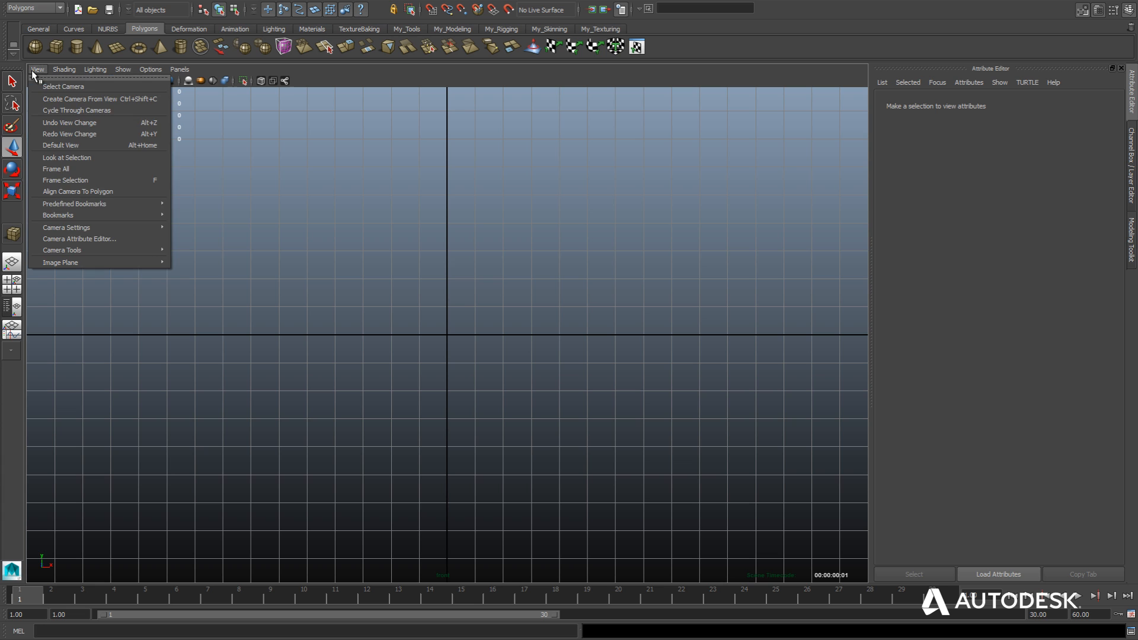
{"action": "mouse_move", "coordinate": [62, 261]}
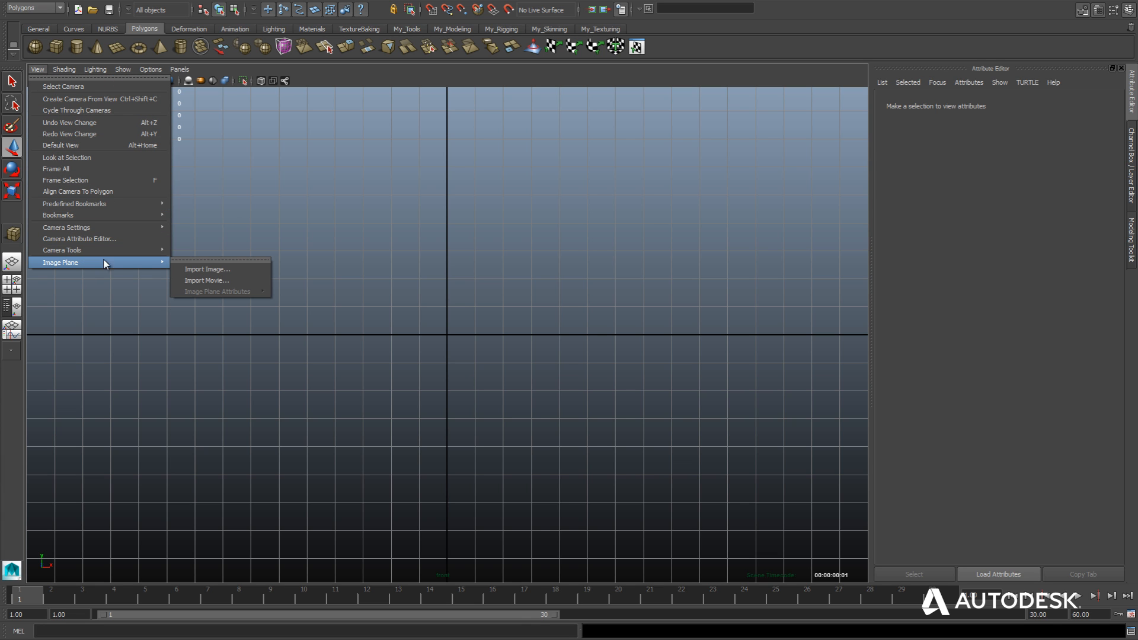
{"action": "left_click", "coordinate": [202, 274]}
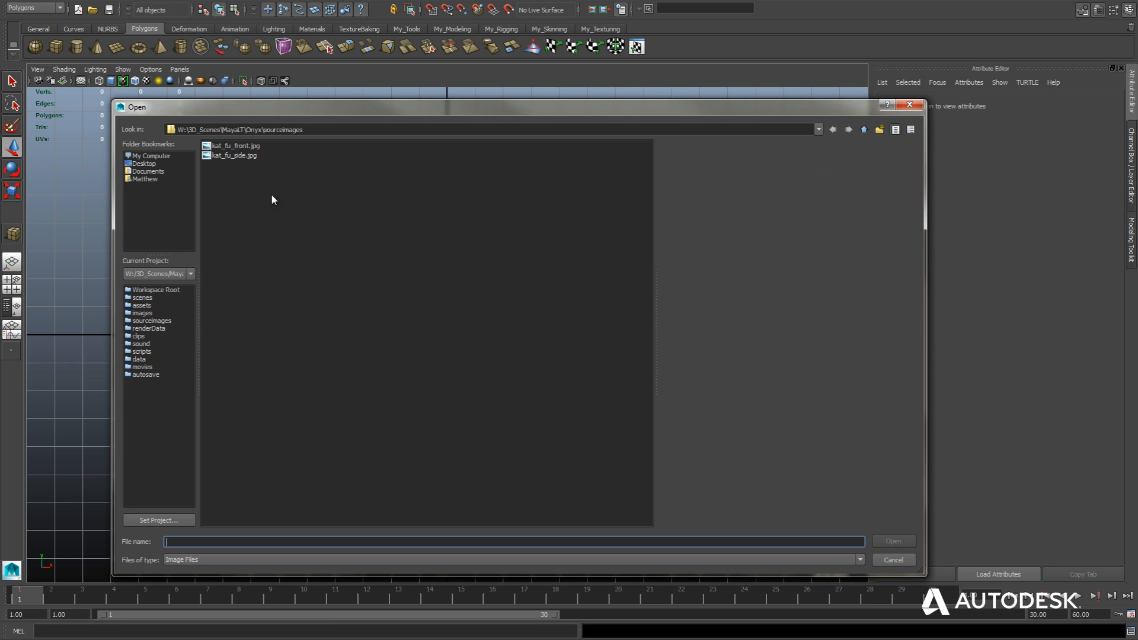
{"action": "left_click_drag", "start_coordinate": [306, 132], "coordinate": [266, 135]}
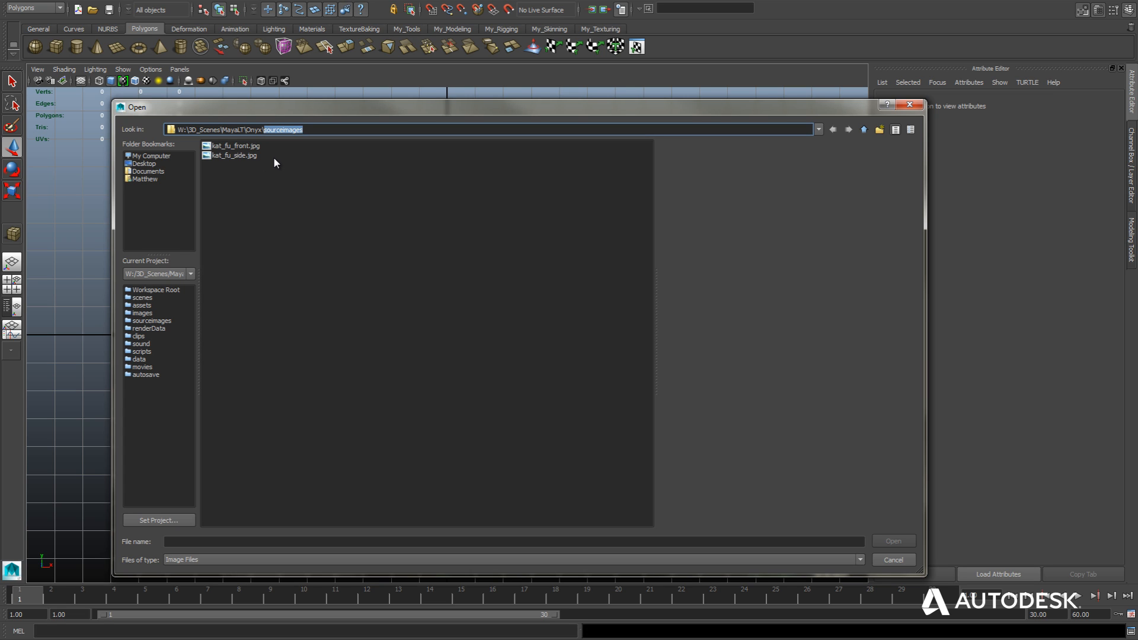
{"action": "double_click", "coordinate": [236, 148]}
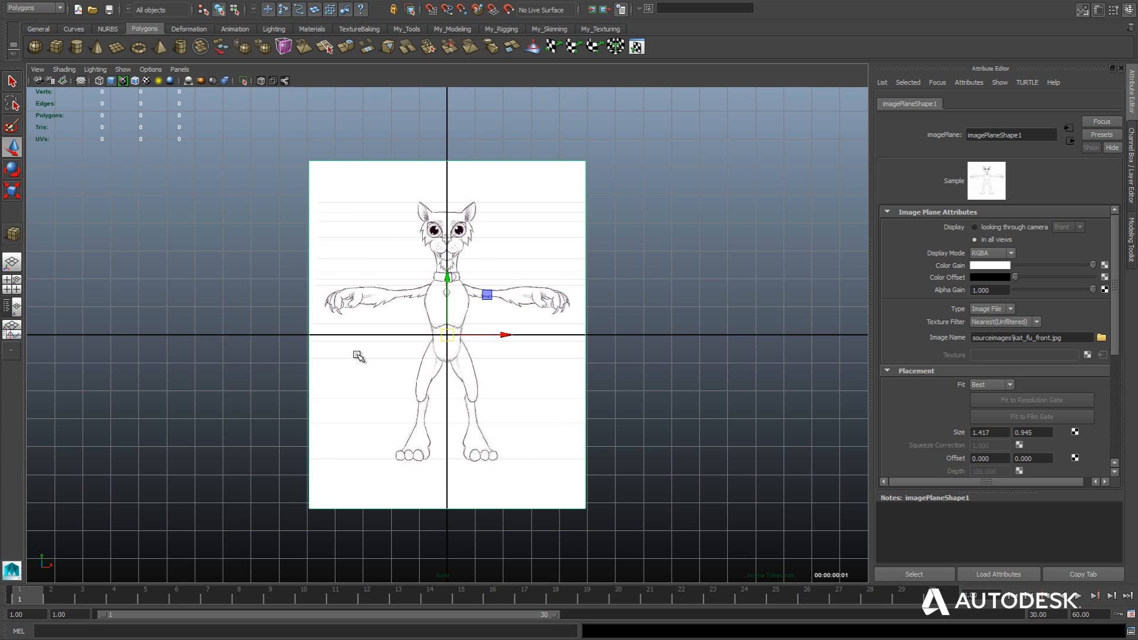
Switch to the side view and import kat_fu_side.jpg as an image plane.
{"action": "key", "text": "space"}
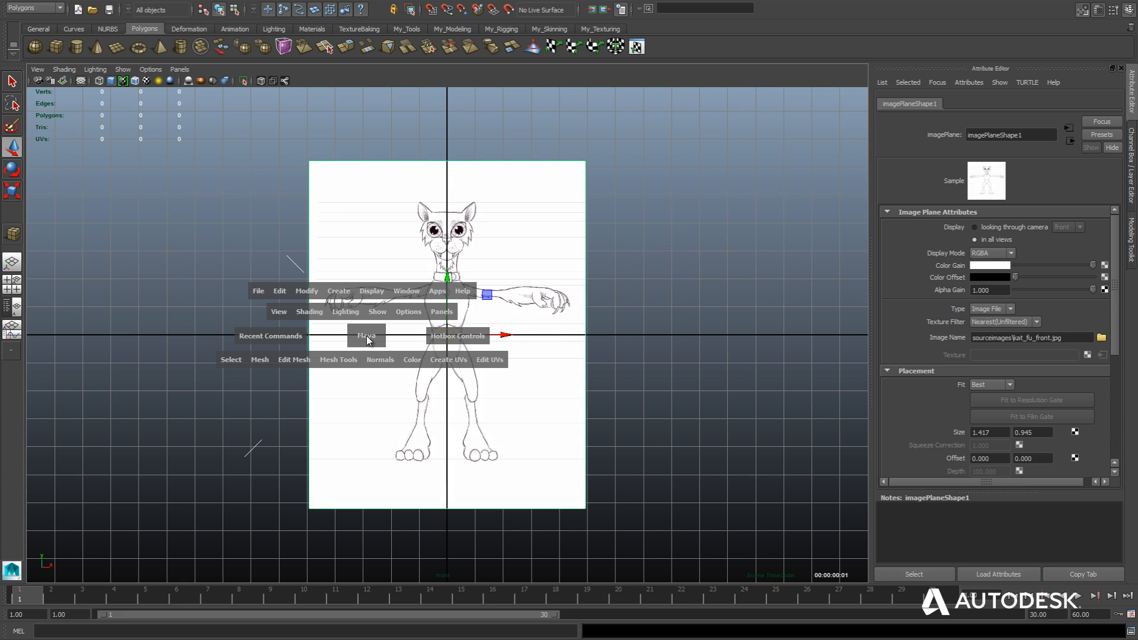
{"action": "left_click", "coordinate": [366, 335]}
{"action": "left_click_drag", "start_coordinate": [367, 335], "coordinate": [425, 336]}
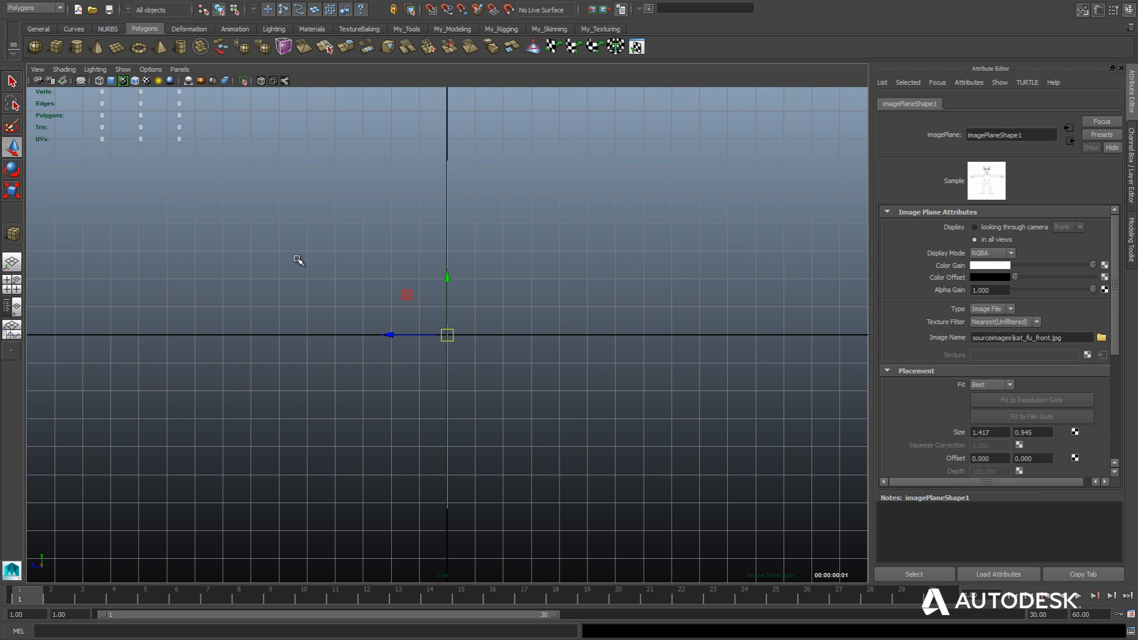
{"action": "left_click", "coordinate": [261, 241]}
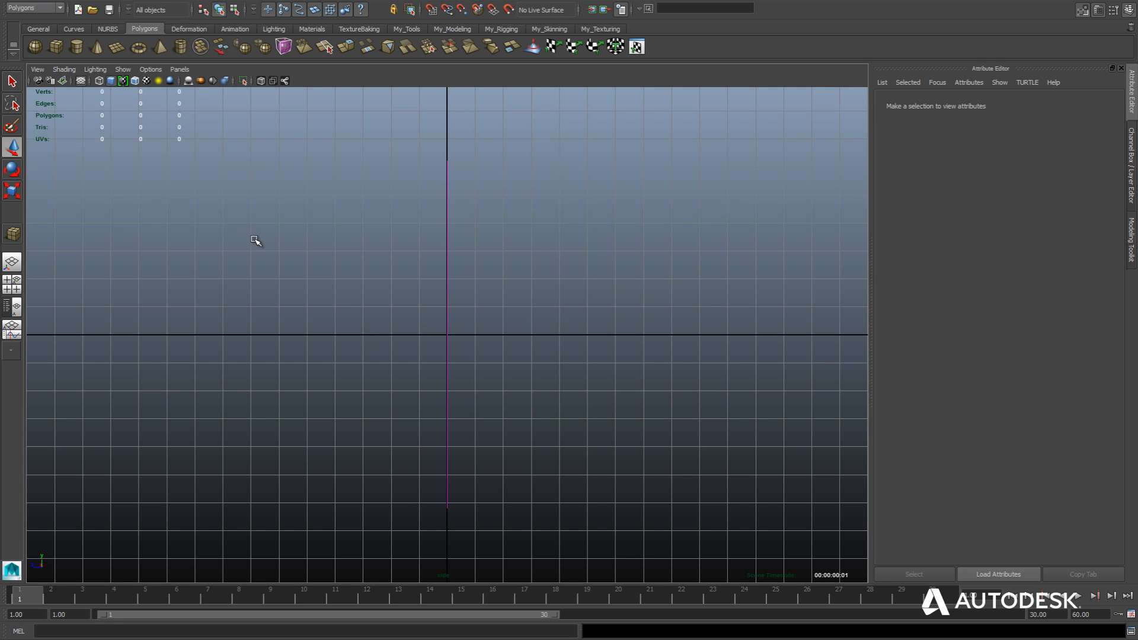
{"action": "left_click", "coordinate": [62, 81]}
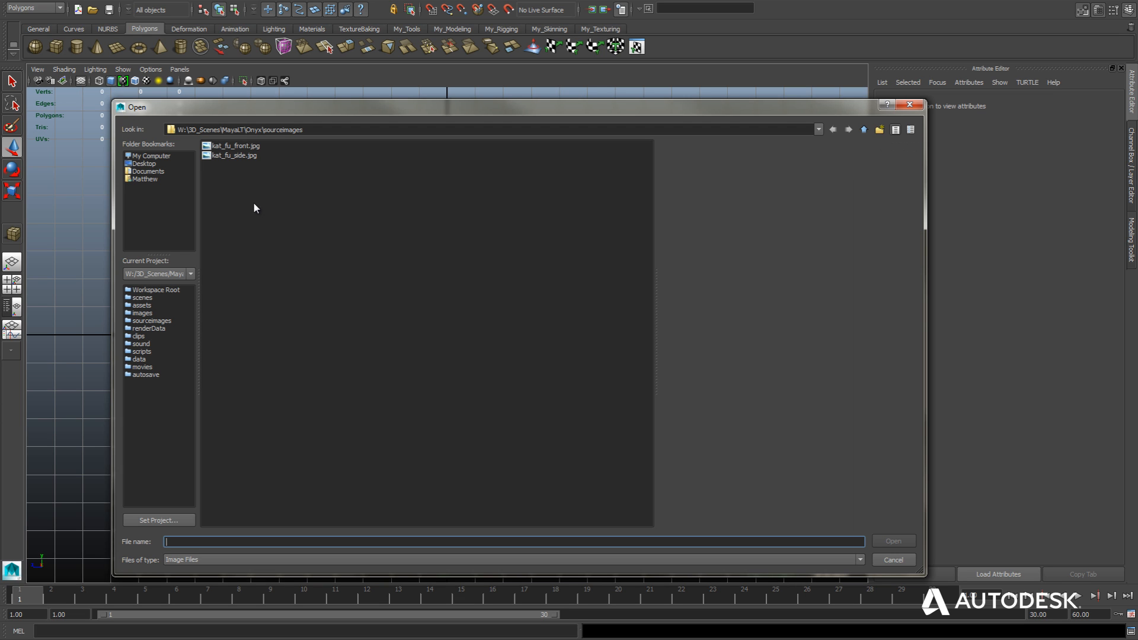
{"action": "double_click", "coordinate": [235, 155]}
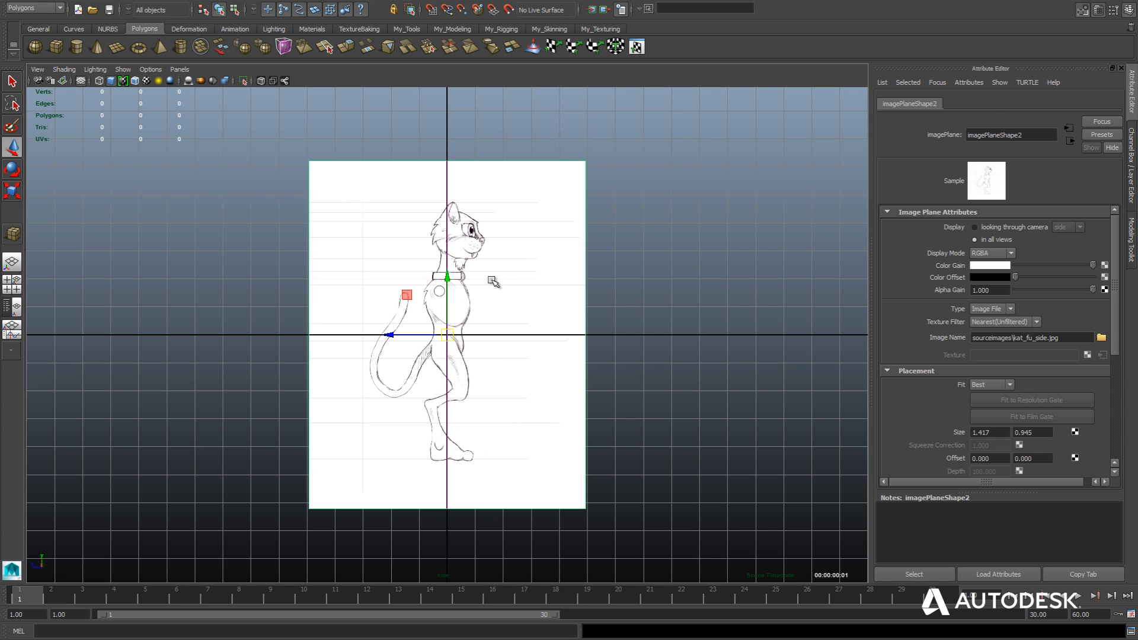
Mirror the side image plane by setting its X scale to -1.
{"action": "left_click", "coordinate": [617, 299]}
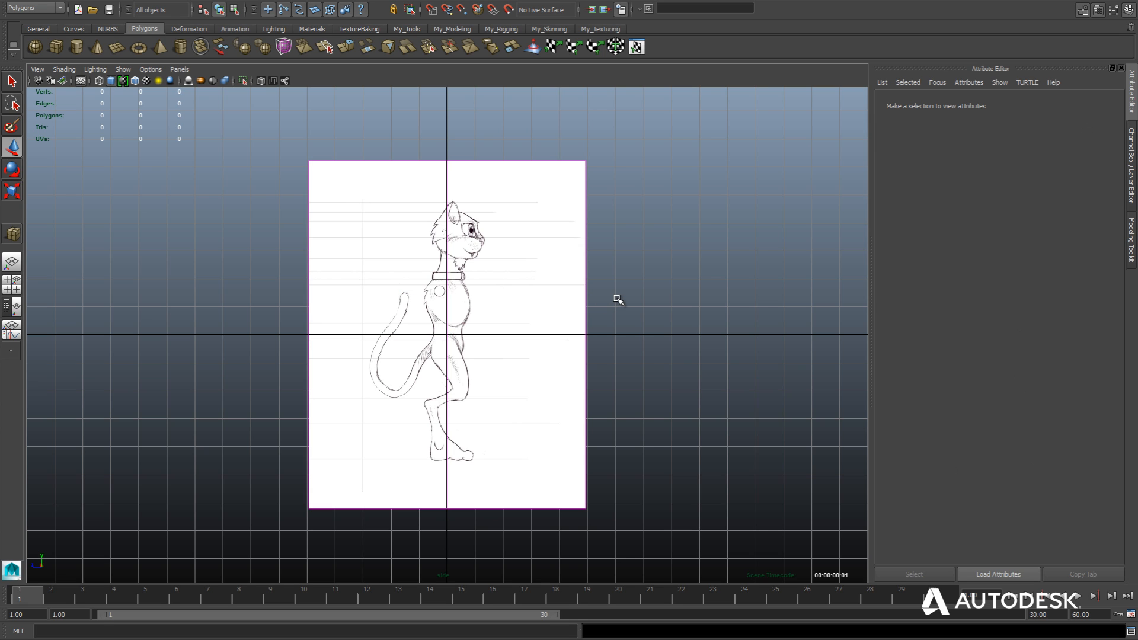
{"action": "left_click", "coordinate": [584, 303]}
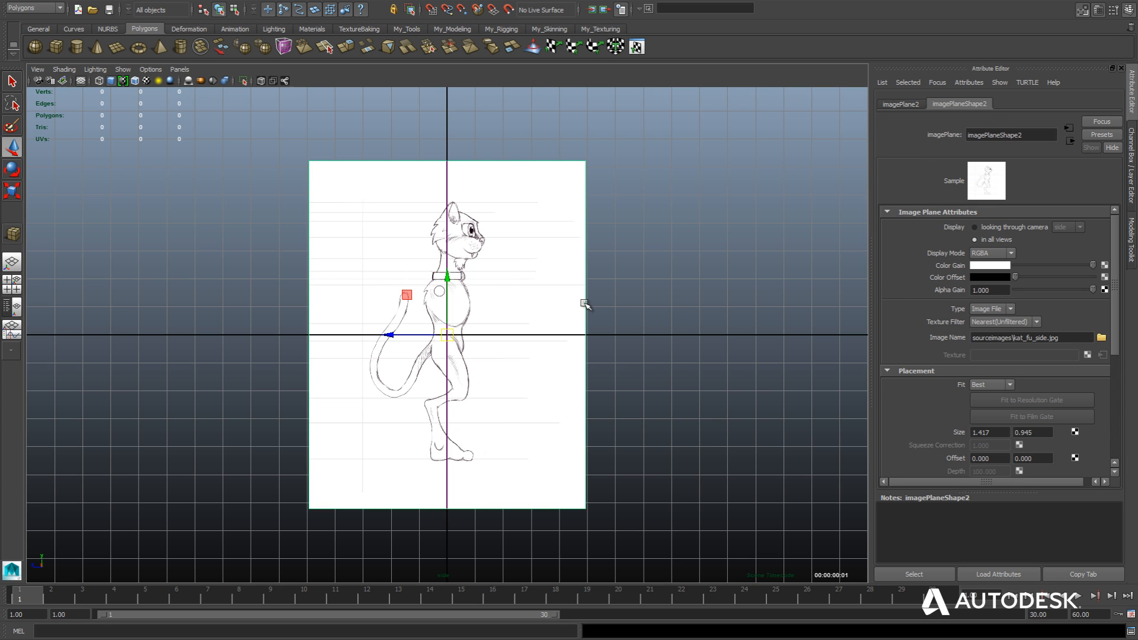
{"action": "left_click", "coordinate": [900, 105]}
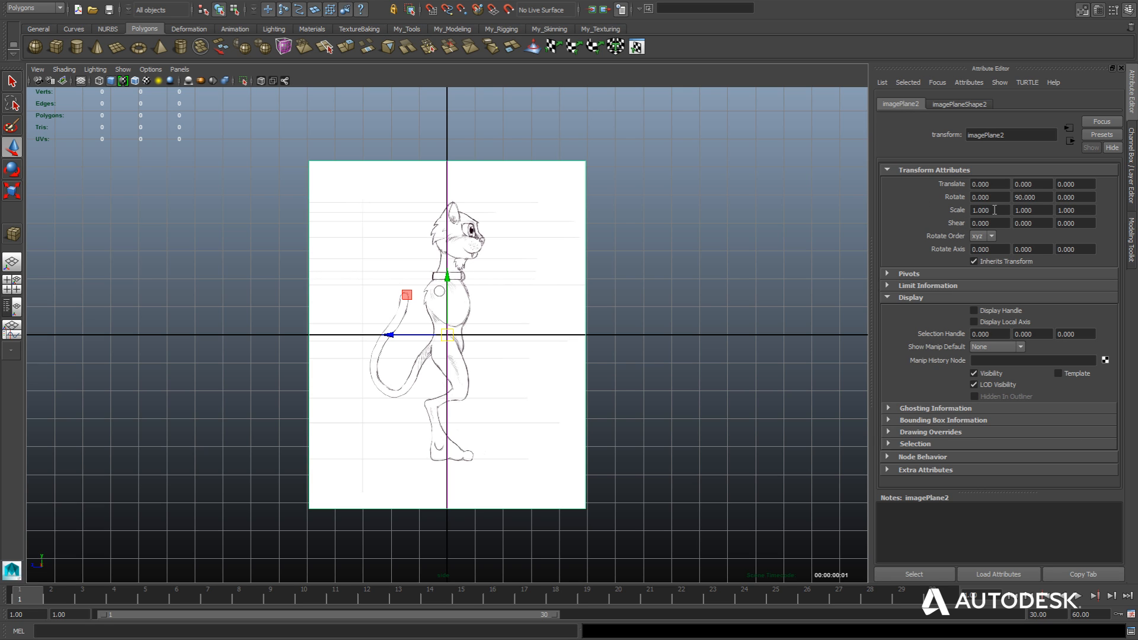
{"action": "left_click_drag", "start_coordinate": [997, 210], "coordinate": [973, 210]}
{"action": "type", "text": "1"}
{"action": "key", "text": "Return"}
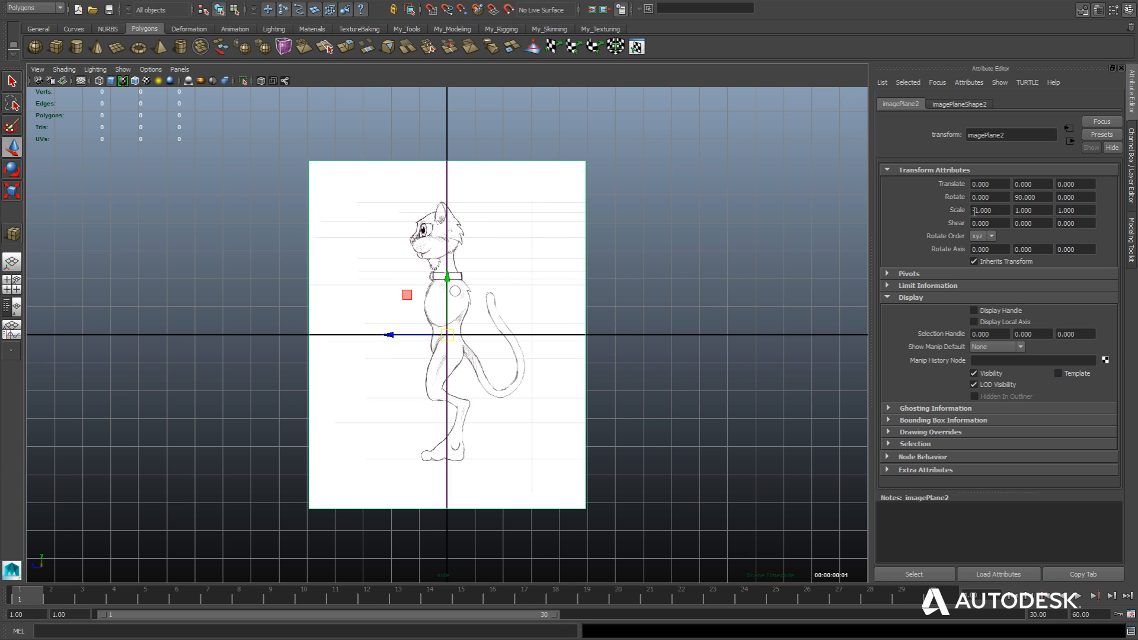
Set the side image plane's Alpha Gain to 0.25.
{"action": "left_click", "coordinate": [958, 105]}
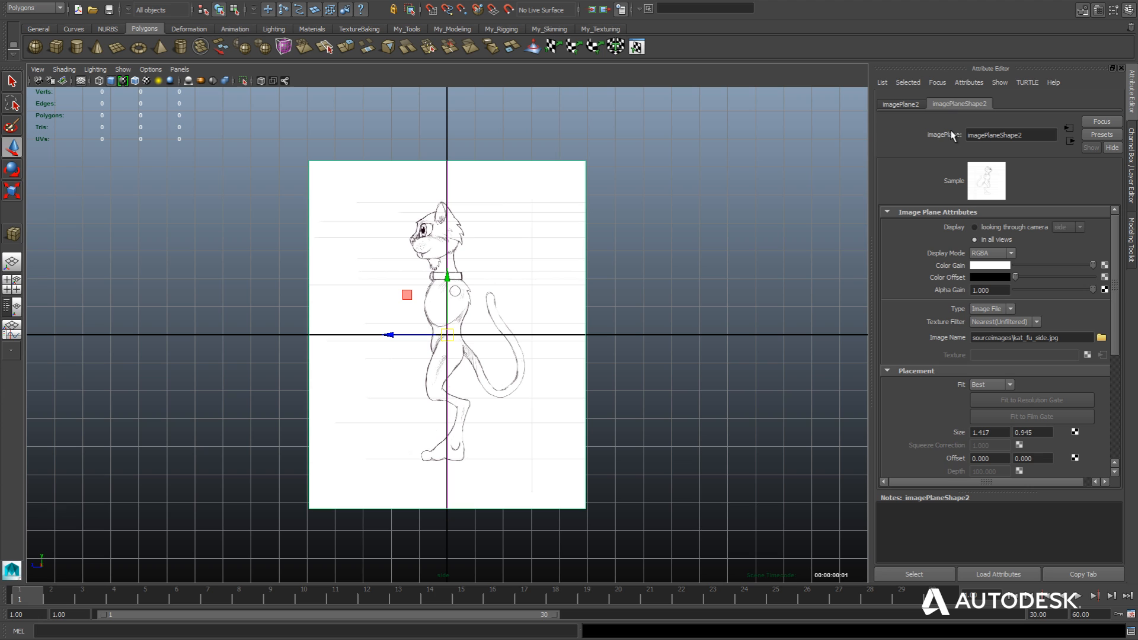
{"action": "left_click", "coordinate": [999, 291]}
{"action": "type", "text": ".25"}
{"action": "key", "text": "Return"}
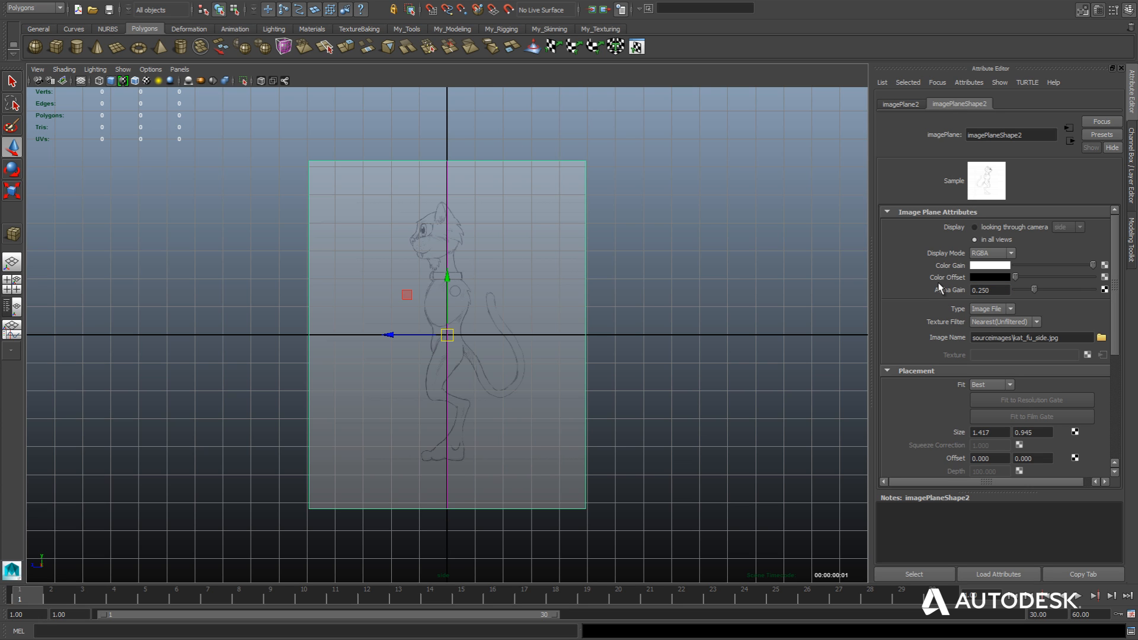
Switch to the front view and set the front image plane's Alpha Gain to 0.25.
{"action": "key", "text": "space"}
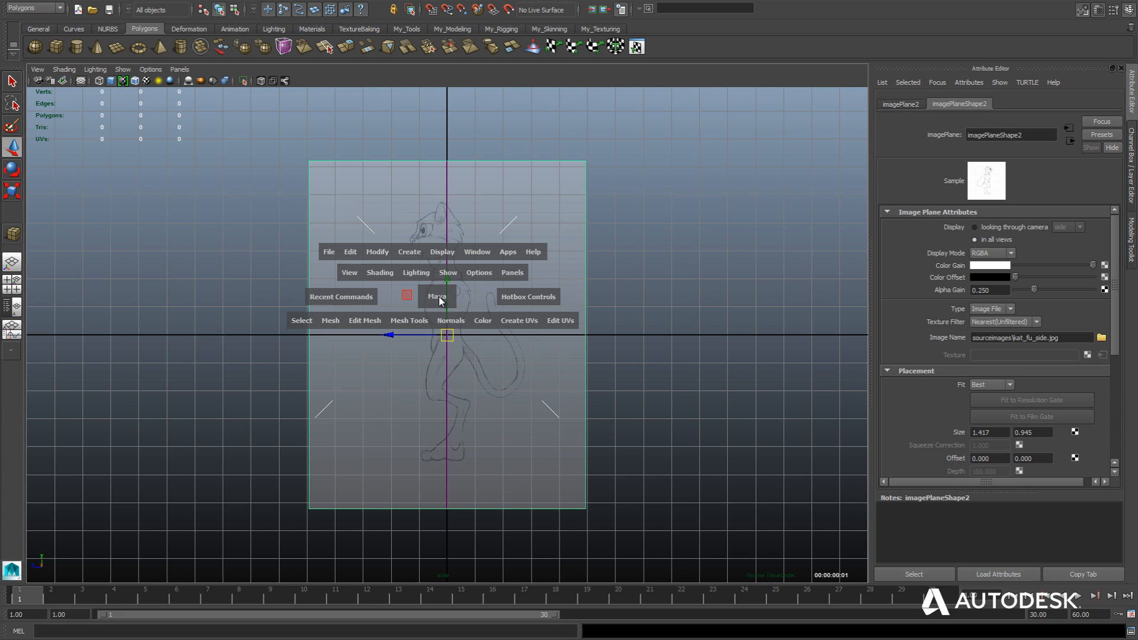
{"action": "left_click_drag", "start_coordinate": [439, 301], "coordinate": [439, 325]}
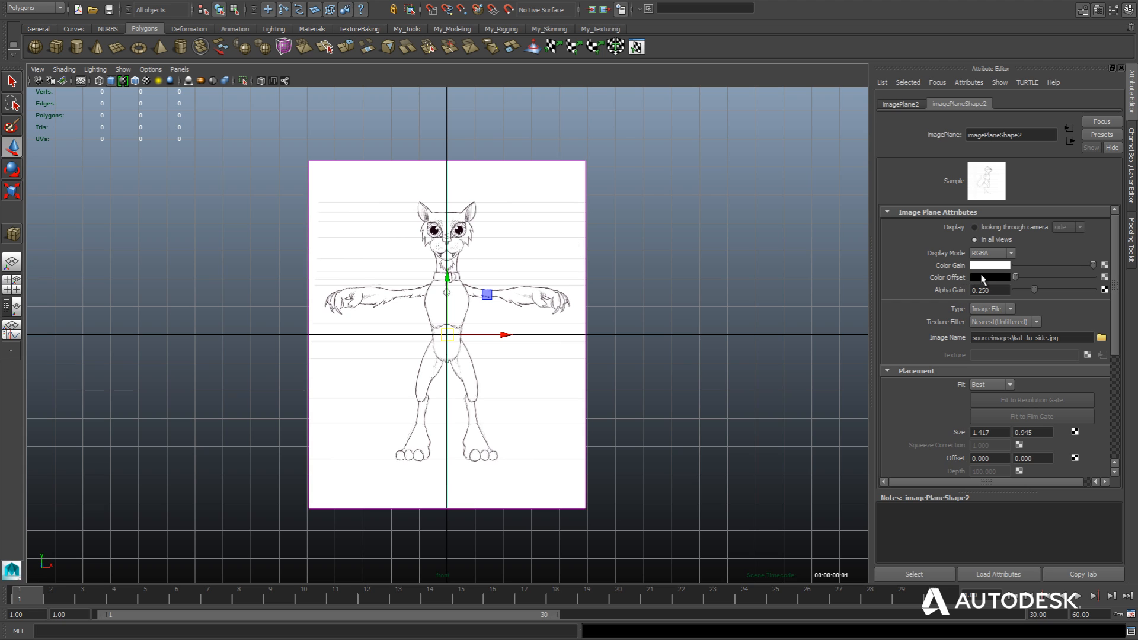
{"action": "left_click", "coordinate": [577, 288]}
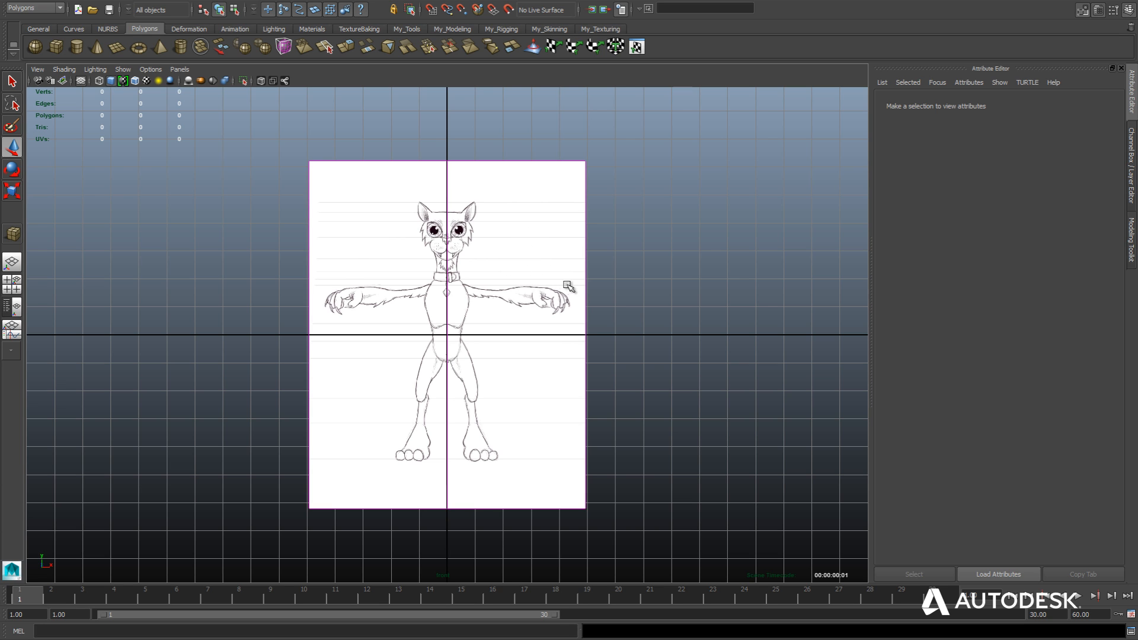
{"action": "left_click", "coordinate": [585, 281]}
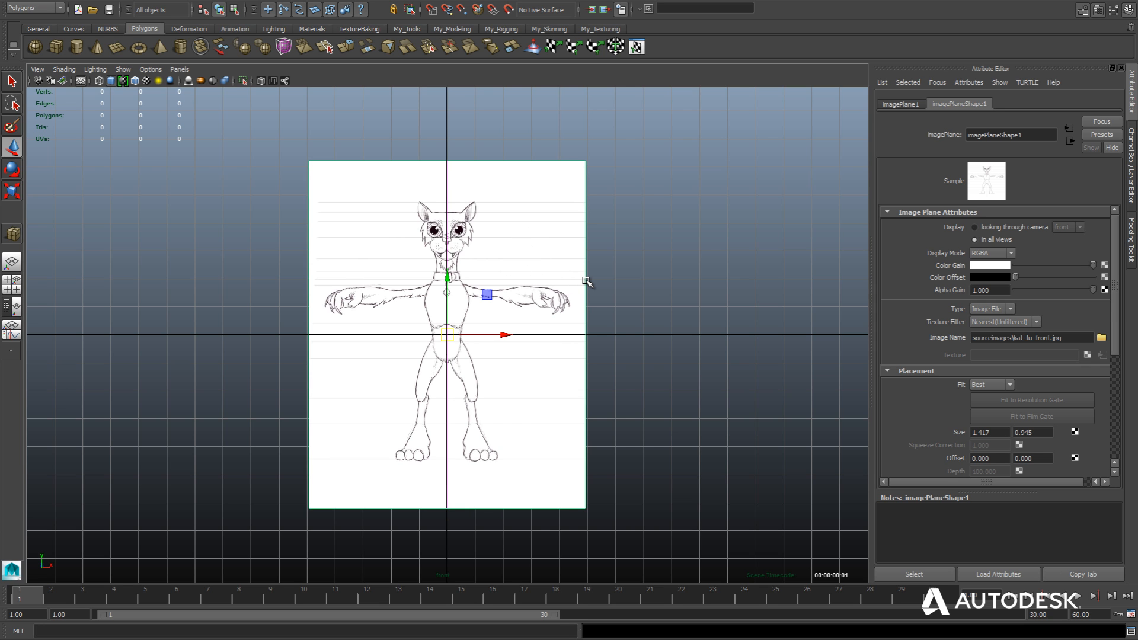
{"action": "left_click", "coordinate": [984, 290]}
{"action": "type", "text": ".25"}
{"action": "key", "text": "Return"}
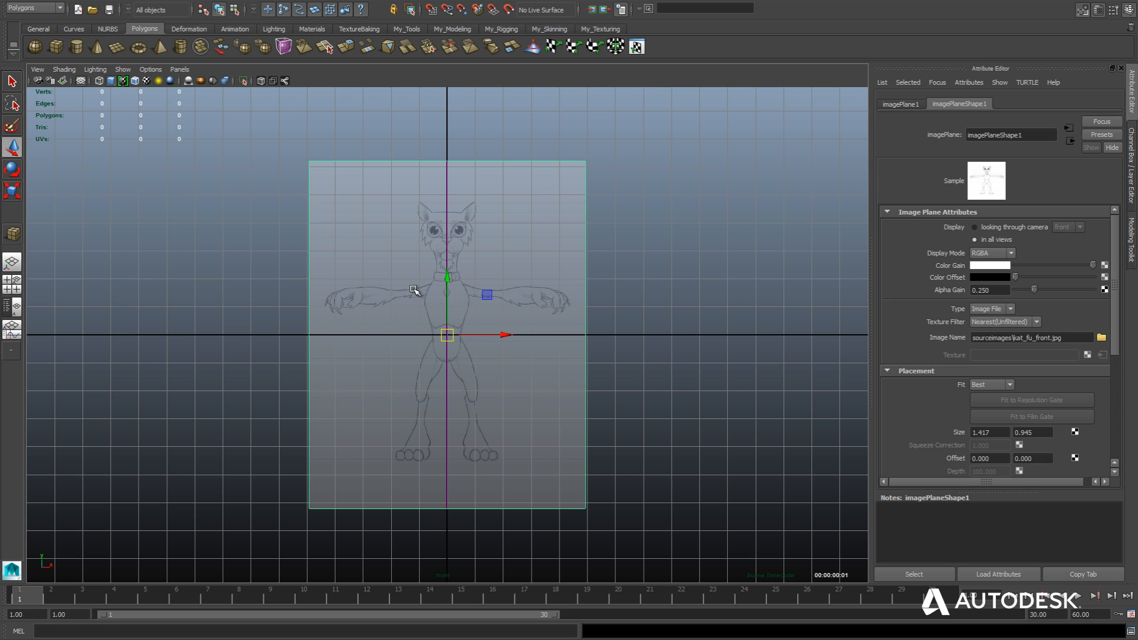
Create a vertical distance measurement about 19 units tall with the Distance Tool, starting on the horizontal axis beside the front image plane.
{"action": "scroll", "coordinate": [413, 289], "scroll_direction": "down", "scroll_amount": 5}
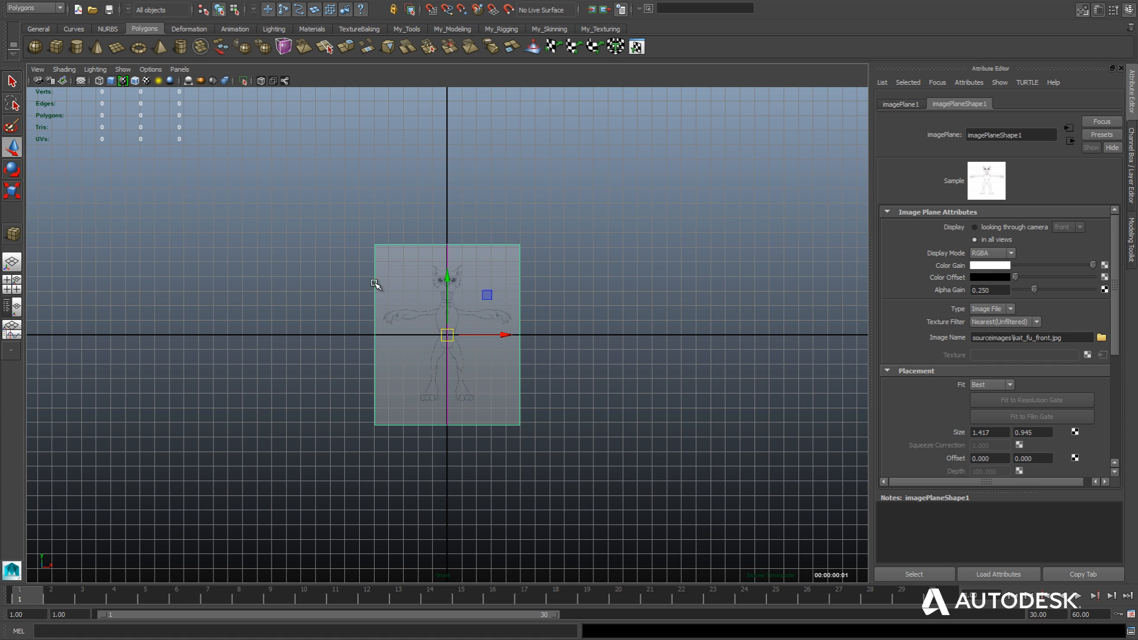
{"action": "key", "text": "space"}
{"action": "left_click", "coordinate": [320, 228]}
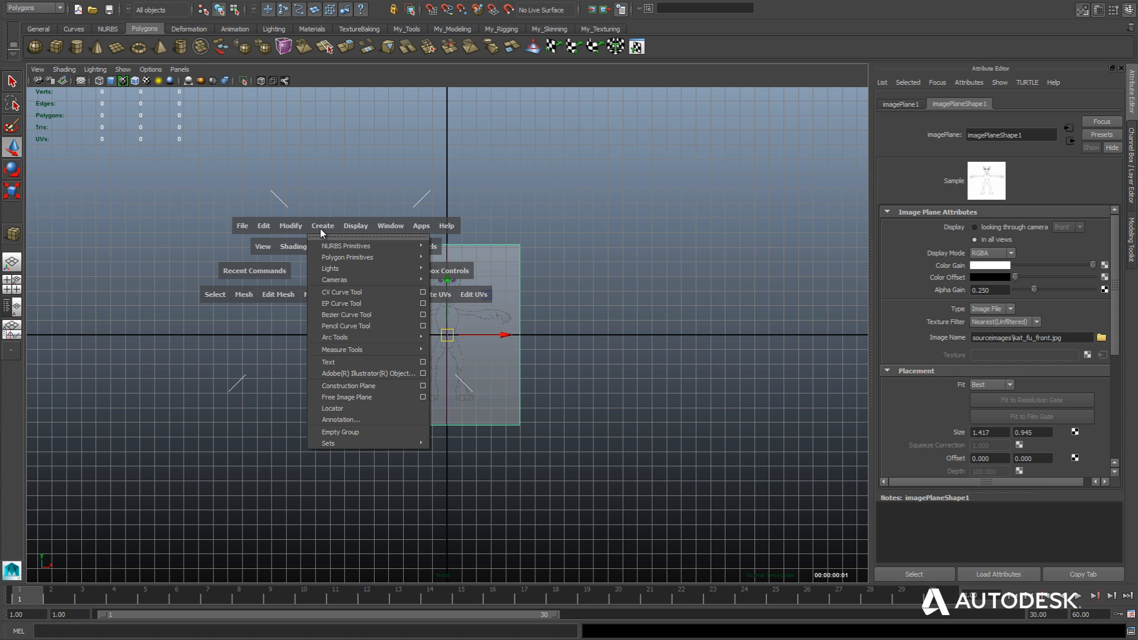
{"action": "mouse_move", "coordinate": [350, 350]}
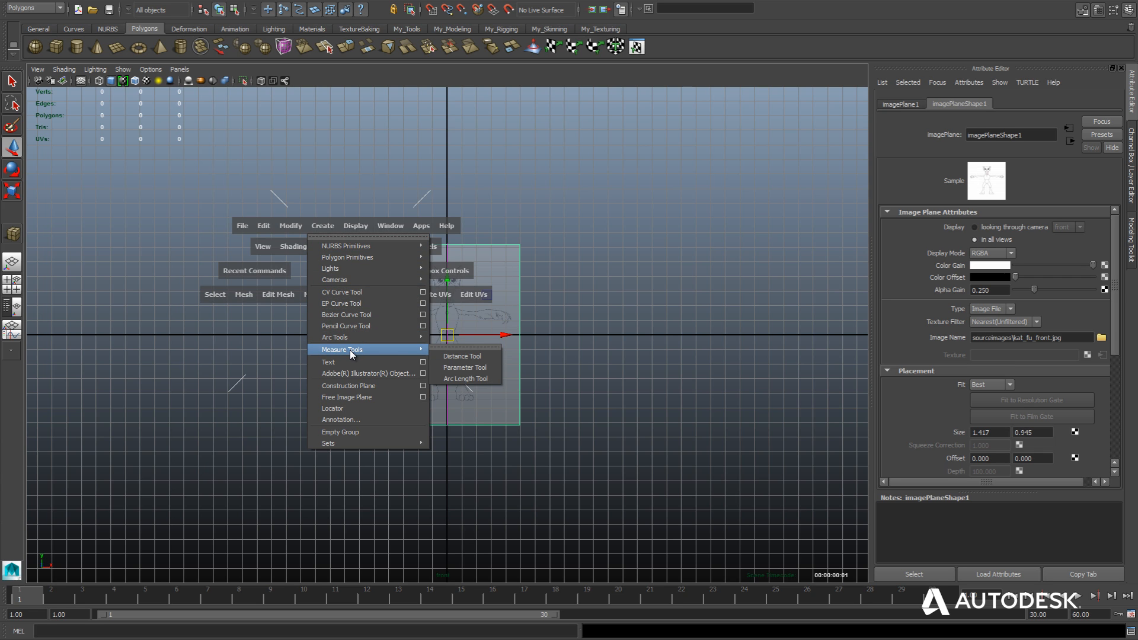
{"action": "left_click", "coordinate": [465, 356]}
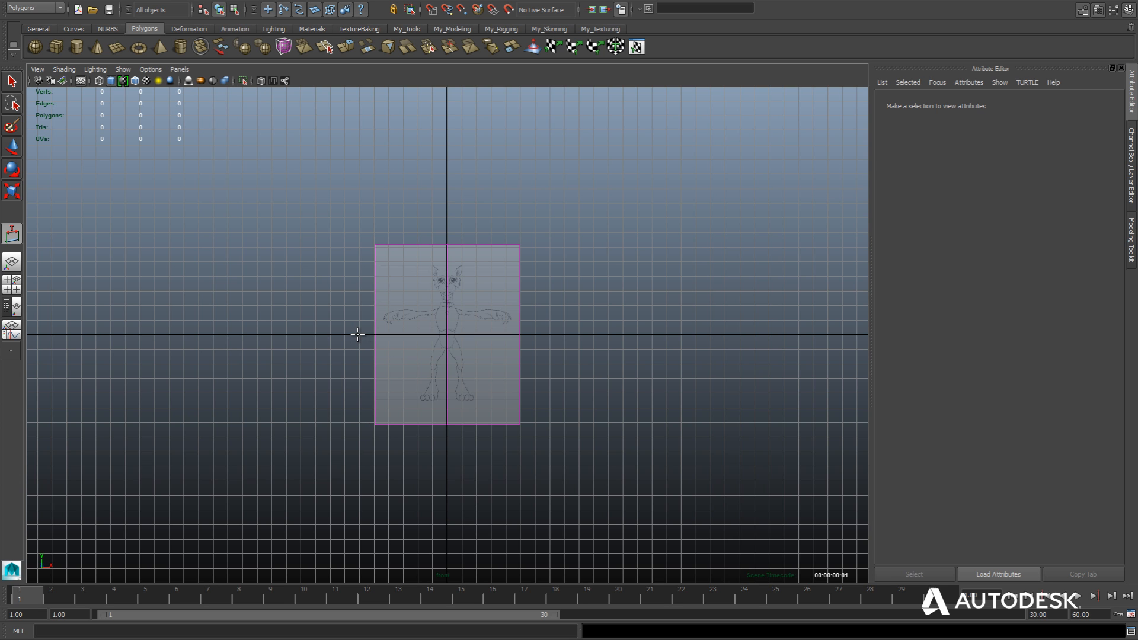
{"action": "scroll", "coordinate": [356, 335], "scroll_direction": "up", "scroll_amount": 1}
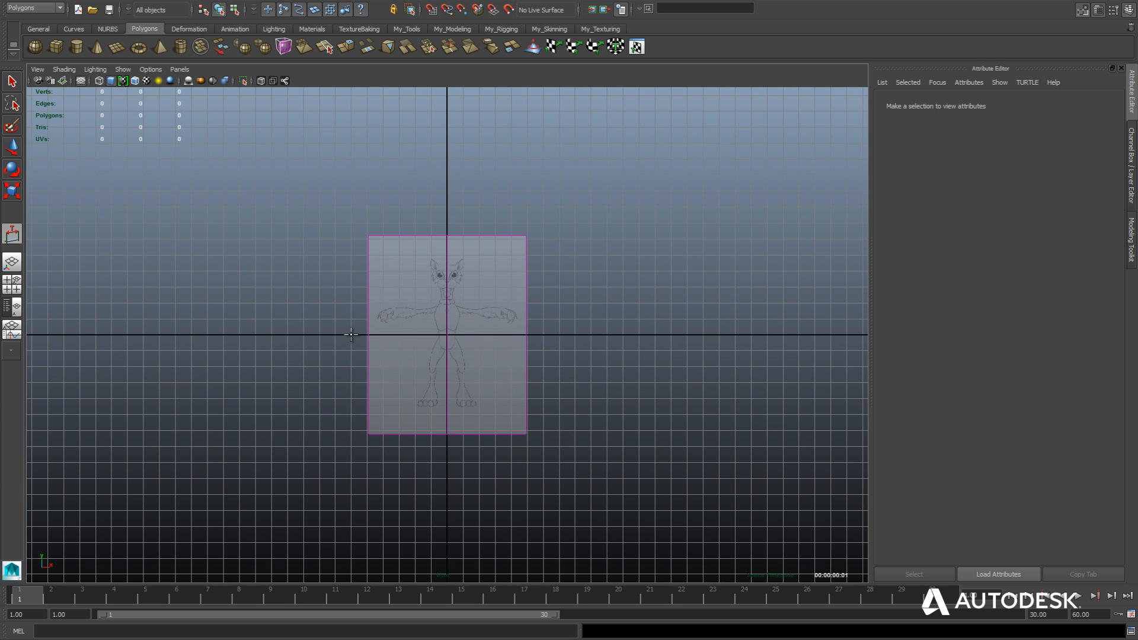
{"action": "left_click", "coordinate": [351, 335]}
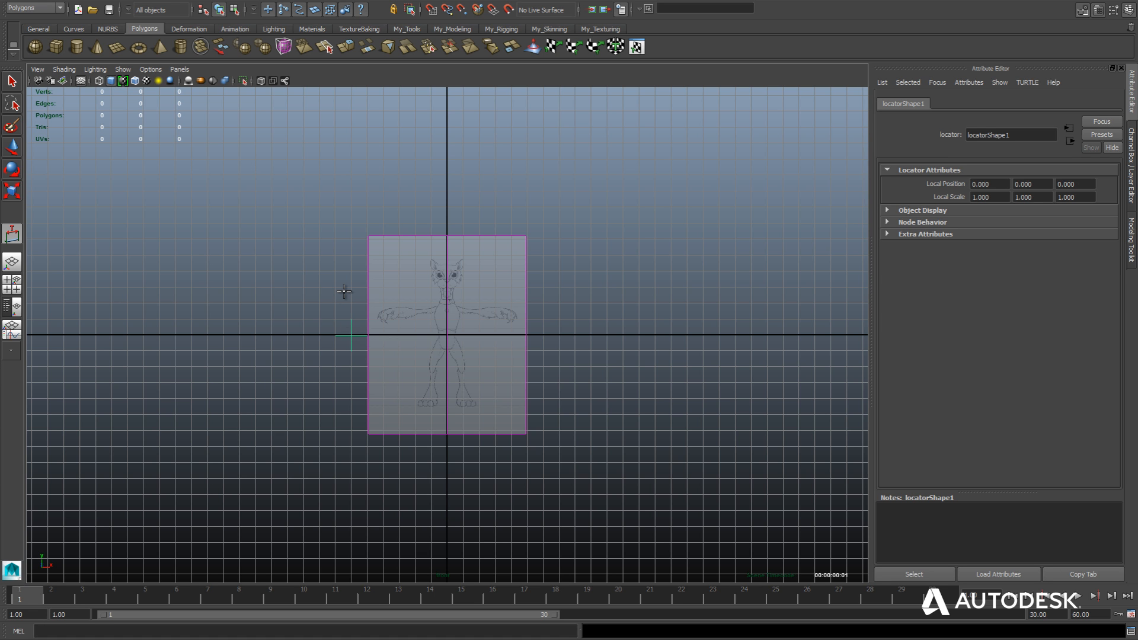
{"action": "middle_click_drag", "start_coordinate": [307, 252], "coordinate": [320, 365], "text": "alt"}
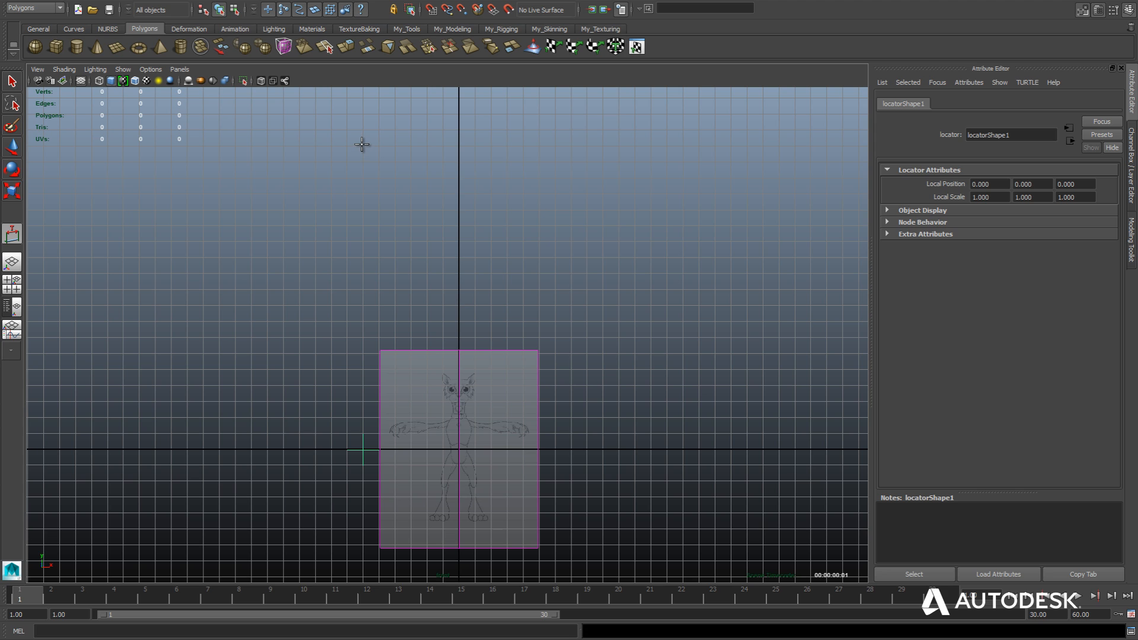
{"action": "left_click", "coordinate": [362, 146]}
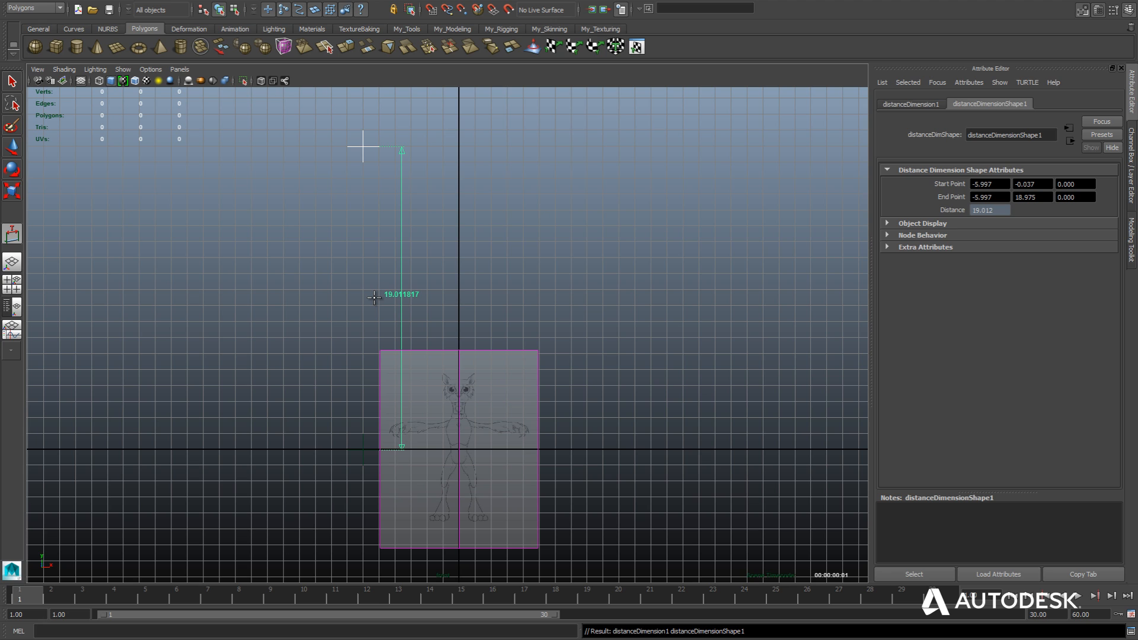
Raise the distance measurement's upper locator straight up in the front view until the measured height is about 108 units.
{"action": "key", "text": "w"}
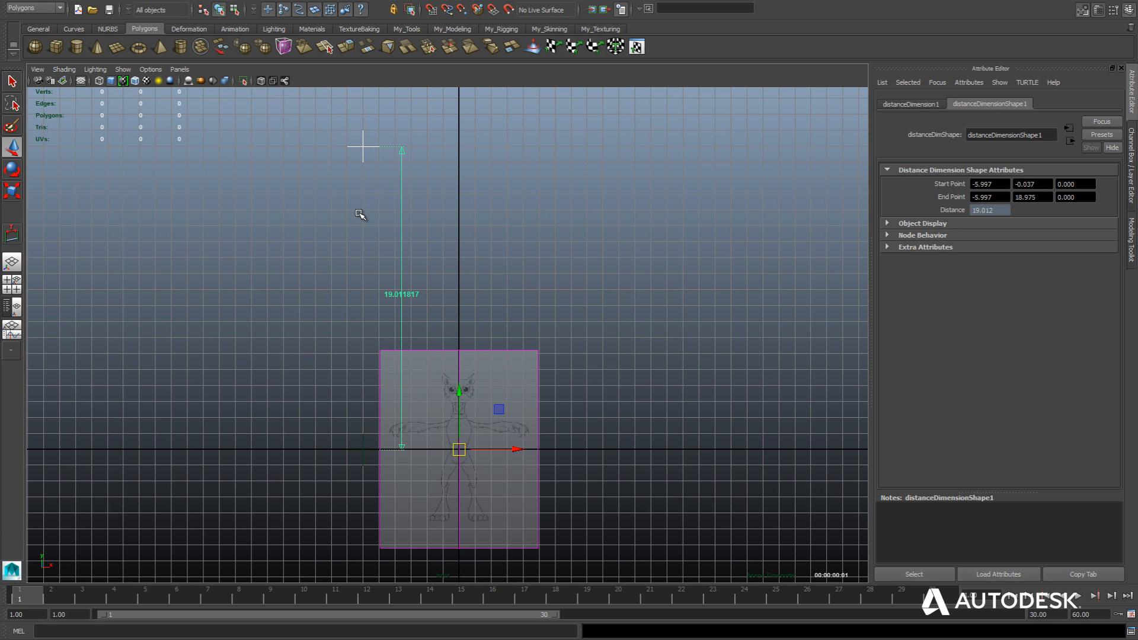
{"action": "left_click", "coordinate": [363, 147]}
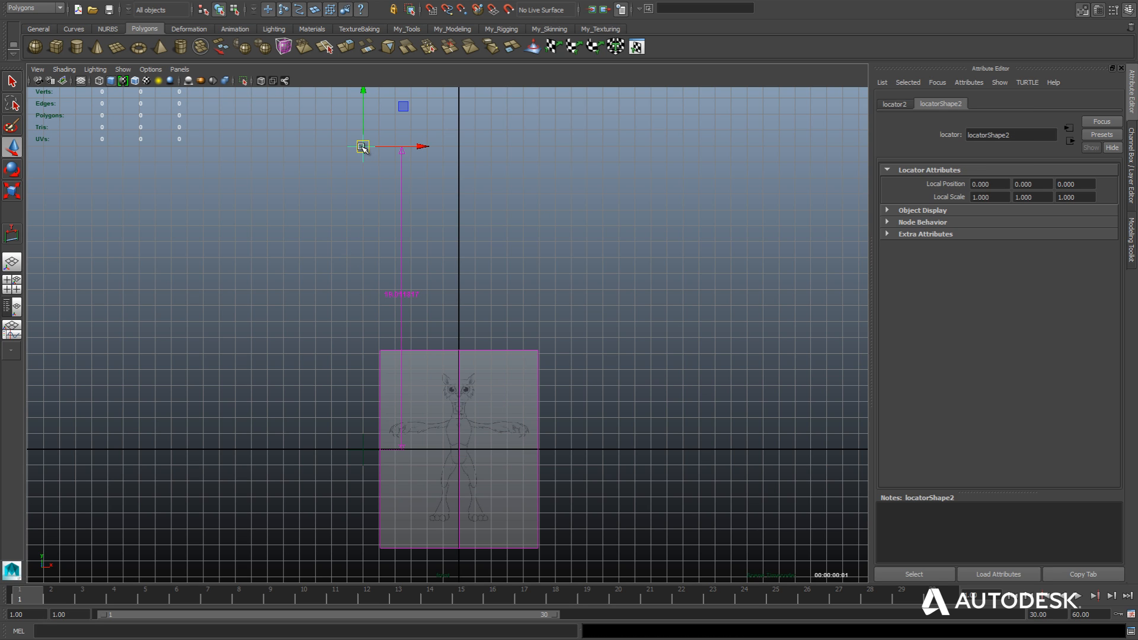
{"action": "scroll", "coordinate": [345, 221], "scroll_direction": "down", "scroll_amount": 2}
{"action": "middle_click_drag", "start_coordinate": [343, 237], "coordinate": [314, 343], "text": "alt"}
{"action": "scroll", "coordinate": [314, 343], "scroll_direction": "down", "scroll_amount": 3}
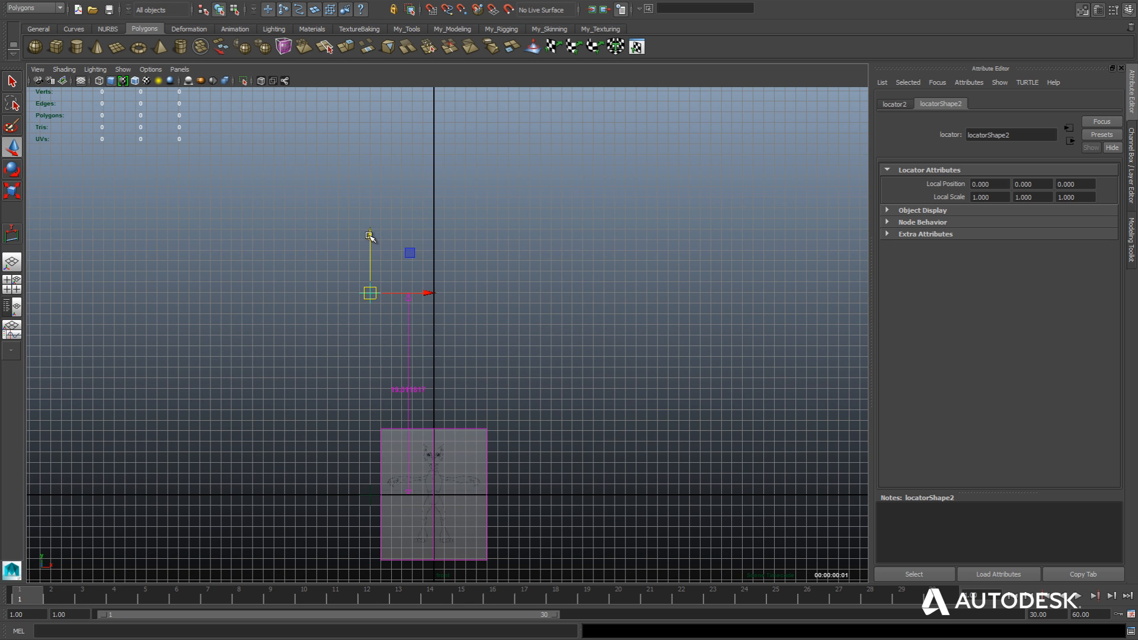
{"action": "left_click_drag", "start_coordinate": [372, 240], "coordinate": [368, 116]}
{"action": "scroll", "coordinate": [343, 297], "scroll_direction": "down", "scroll_amount": 2}
{"action": "middle_click_drag", "start_coordinate": [344, 297], "coordinate": [328, 375], "text": "alt"}
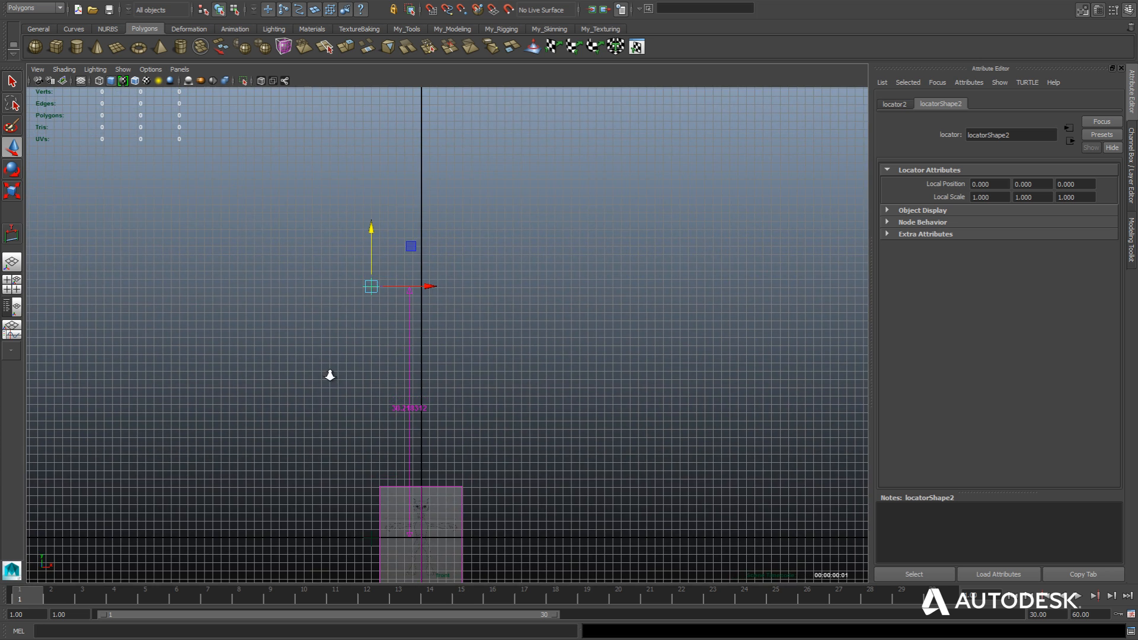
{"action": "scroll", "coordinate": [330, 377], "scroll_direction": "down", "scroll_amount": 2}
{"action": "left_click_drag", "start_coordinate": [391, 238], "coordinate": [389, 106]}
{"action": "middle_click_drag", "start_coordinate": [355, 272], "coordinate": [324, 365], "text": "alt"}
{"action": "scroll", "coordinate": [325, 365], "scroll_direction": "down", "scroll_amount": 2}
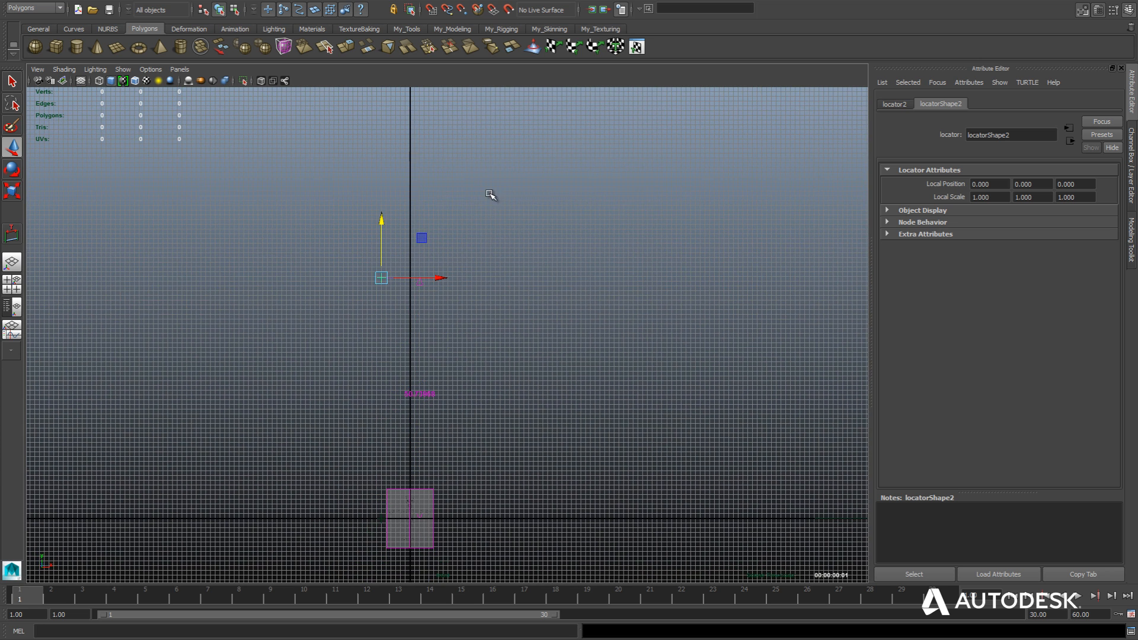
{"action": "left_click_drag", "start_coordinate": [383, 227], "coordinate": [381, 55]}
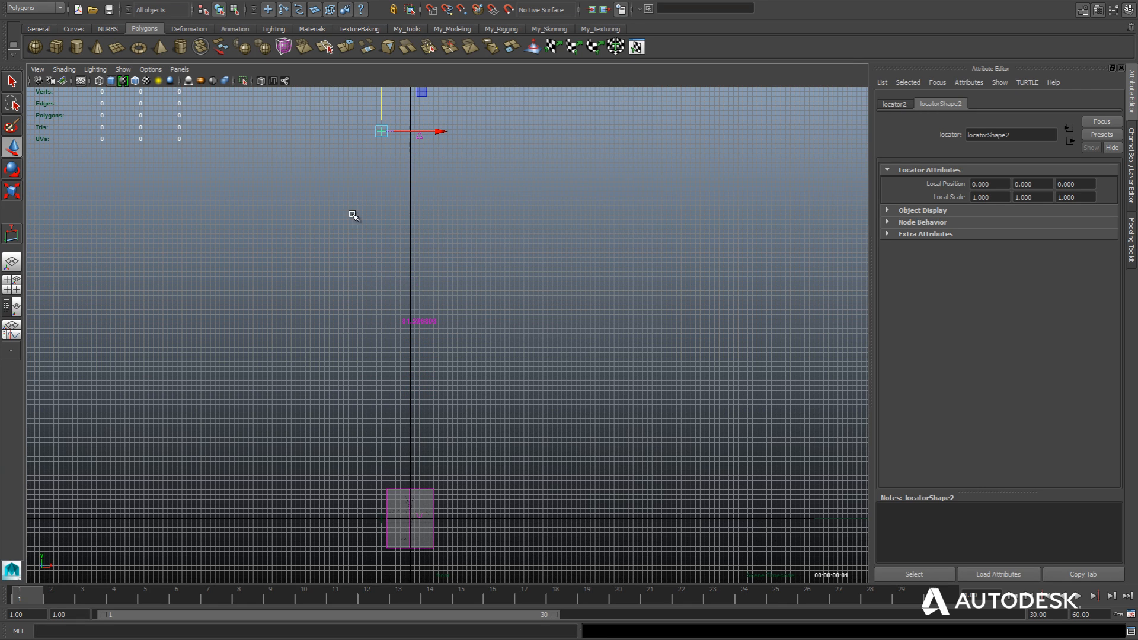
{"action": "middle_click_drag", "start_coordinate": [306, 229], "coordinate": [296, 327], "text": "alt"}
{"action": "scroll", "coordinate": [296, 327], "scroll_direction": "down", "scroll_amount": 2}
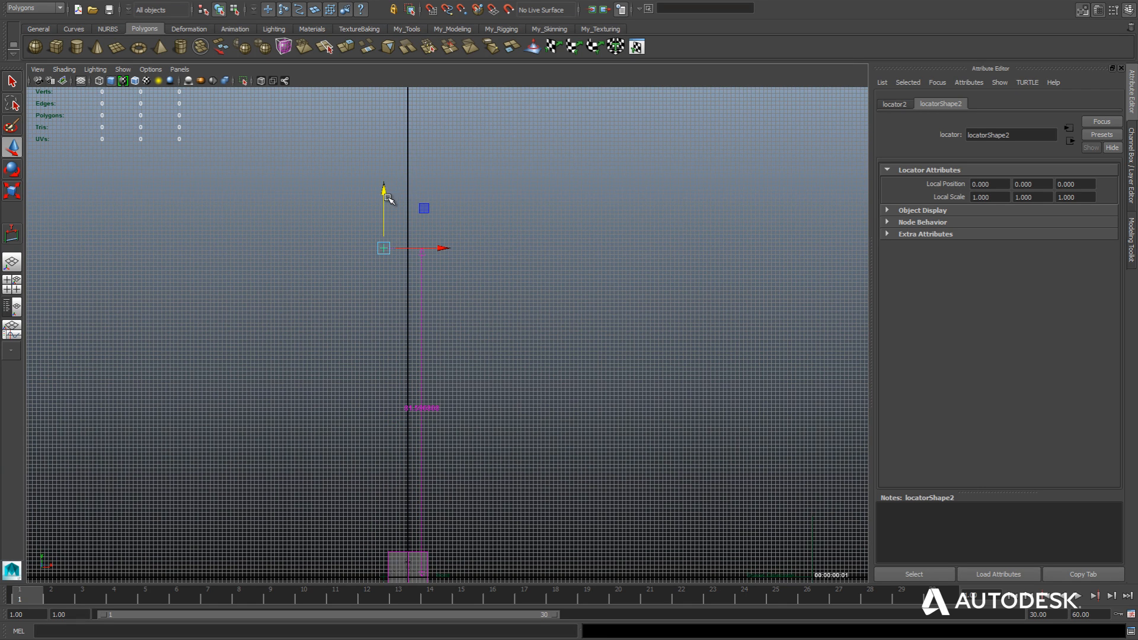
{"action": "left_click_drag", "start_coordinate": [384, 199], "coordinate": [388, 98]}
{"action": "middle_click_drag", "start_coordinate": [369, 208], "coordinate": [309, 283], "text": "alt"}
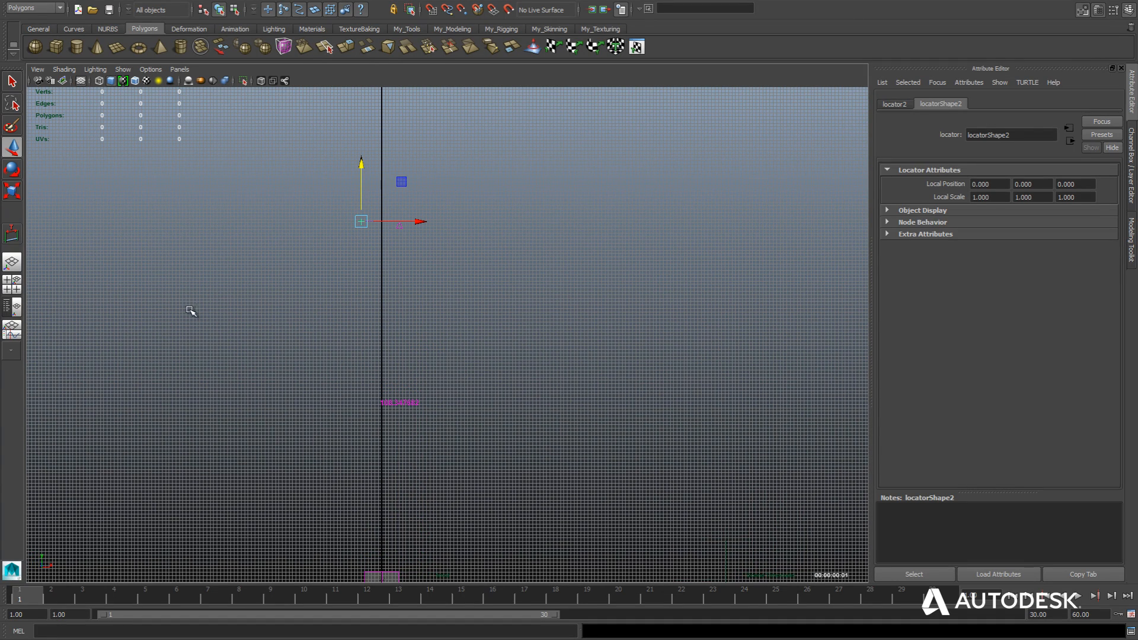
Hide the viewport grid and raise the upper locator further until the measured height is about 170 units.
{"action": "left_click", "coordinate": [81, 81]}
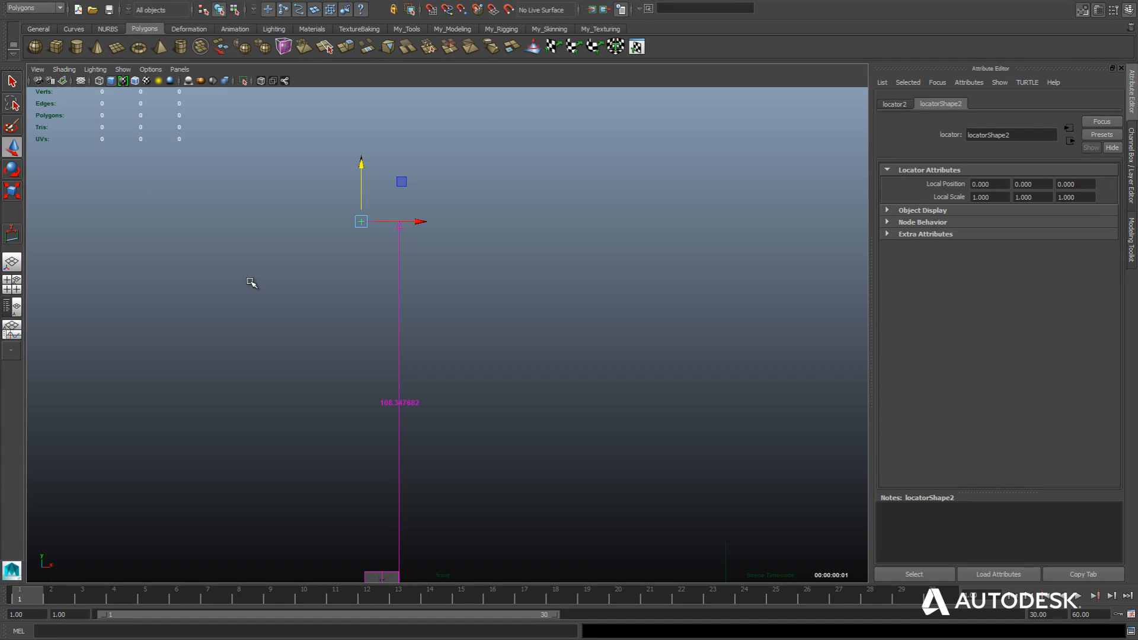
{"action": "middle_click_drag", "start_coordinate": [295, 301], "coordinate": [263, 288], "text": "alt"}
{"action": "scroll", "coordinate": [299, 307], "scroll_direction": "down", "scroll_amount": 2}
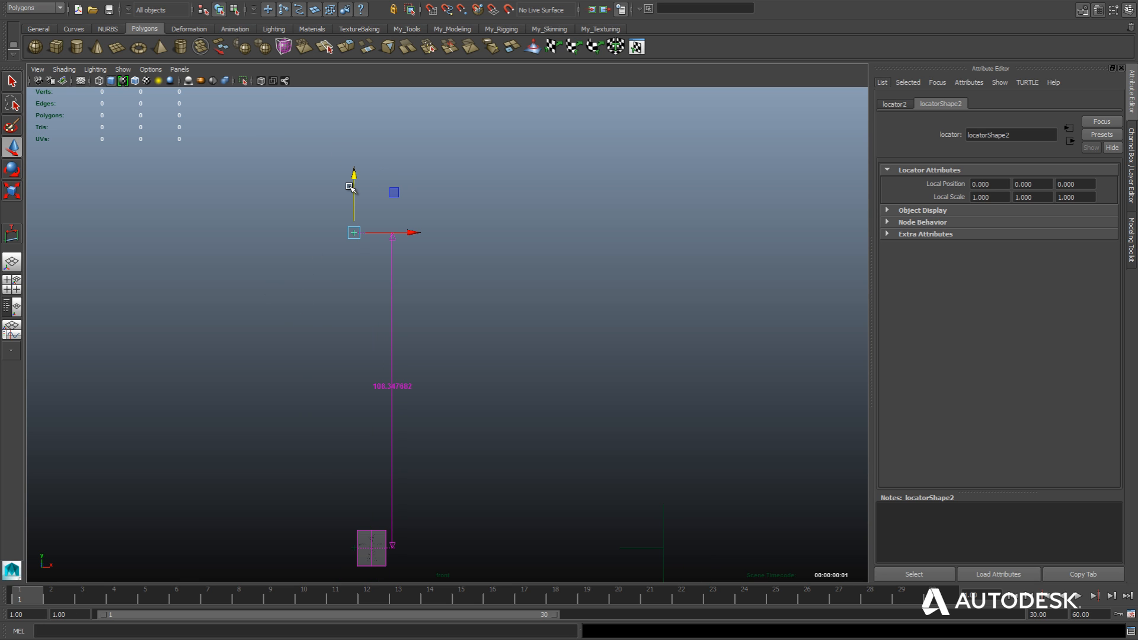
{"action": "left_click_drag", "start_coordinate": [353, 184], "coordinate": [346, 64]}
{"action": "middle_click_drag", "start_coordinate": [306, 324], "coordinate": [308, 419], "text": "alt"}
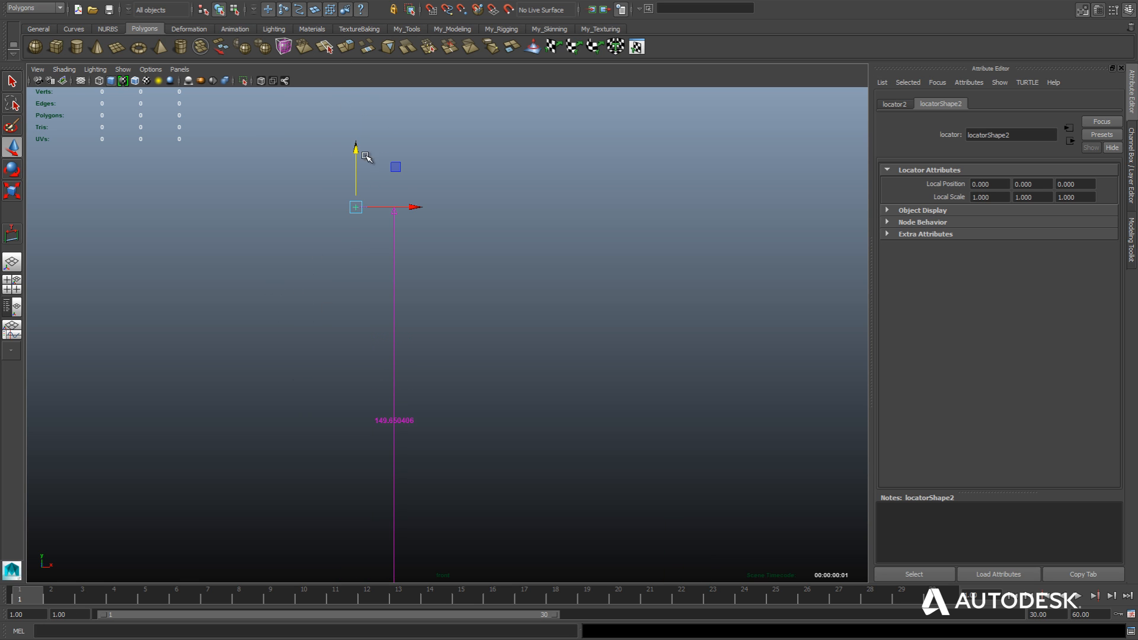
{"action": "left_click_drag", "start_coordinate": [356, 149], "coordinate": [365, 99]}
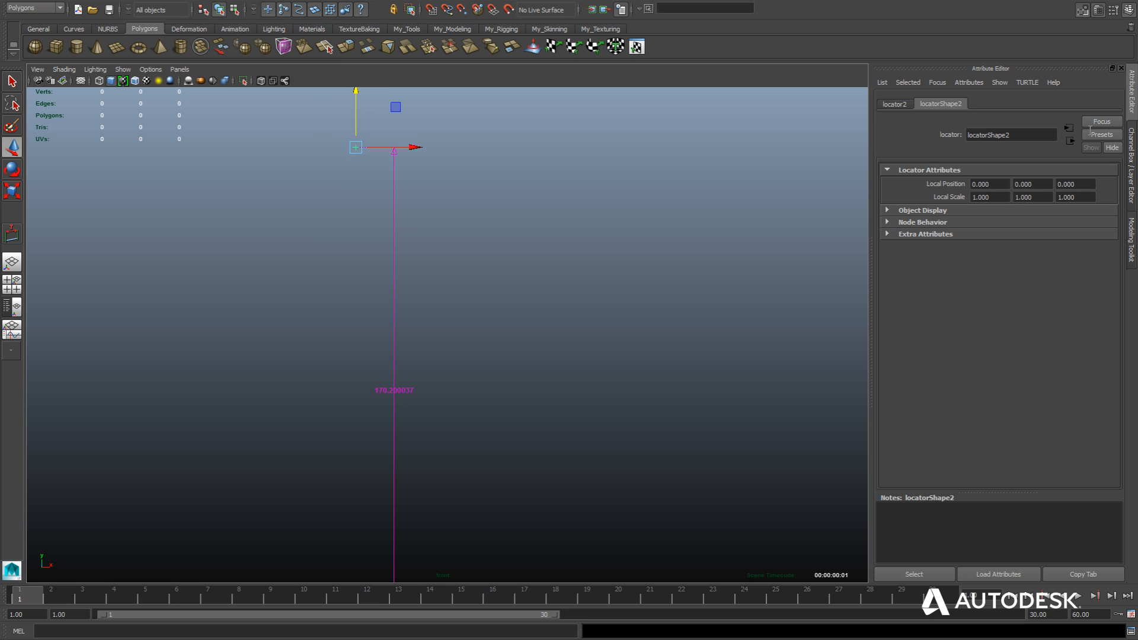
Set the upper locator's Translate Y to exactly 170.
{"action": "left_click", "coordinate": [895, 106]}
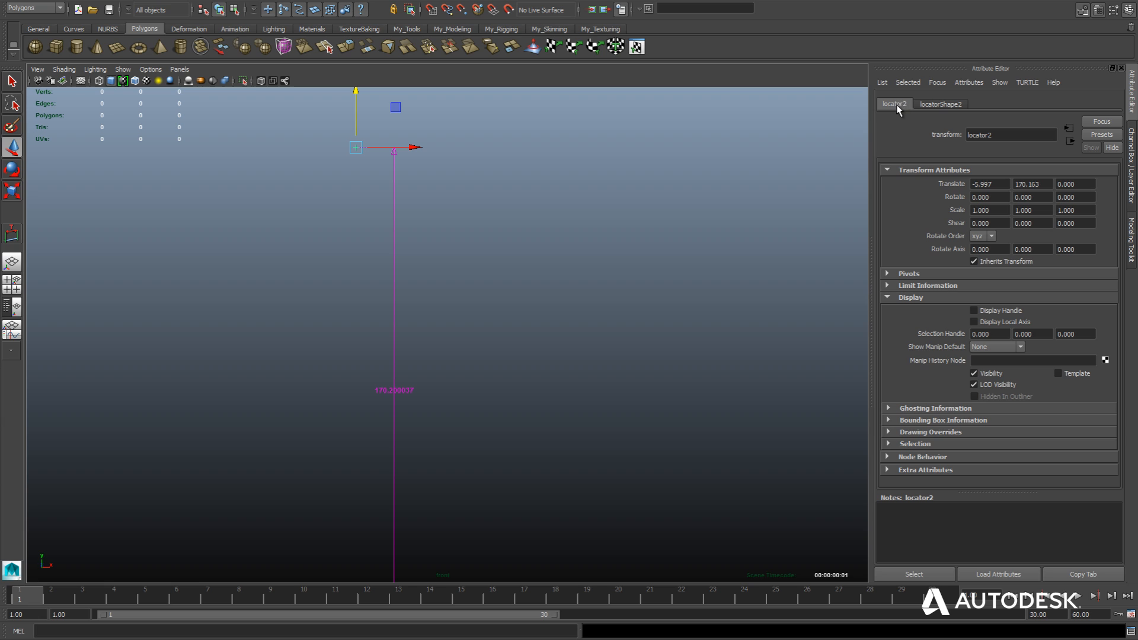
{"action": "double_click", "coordinate": [1044, 185]}
{"action": "type", "text": "170"}
{"action": "key", "text": "Return"}
{"action": "middle_click_drag", "start_coordinate": [262, 395], "coordinate": [275, 314], "text": "alt"}
{"action": "scroll", "coordinate": [274, 322], "scroll_direction": "down", "scroll_amount": 3}
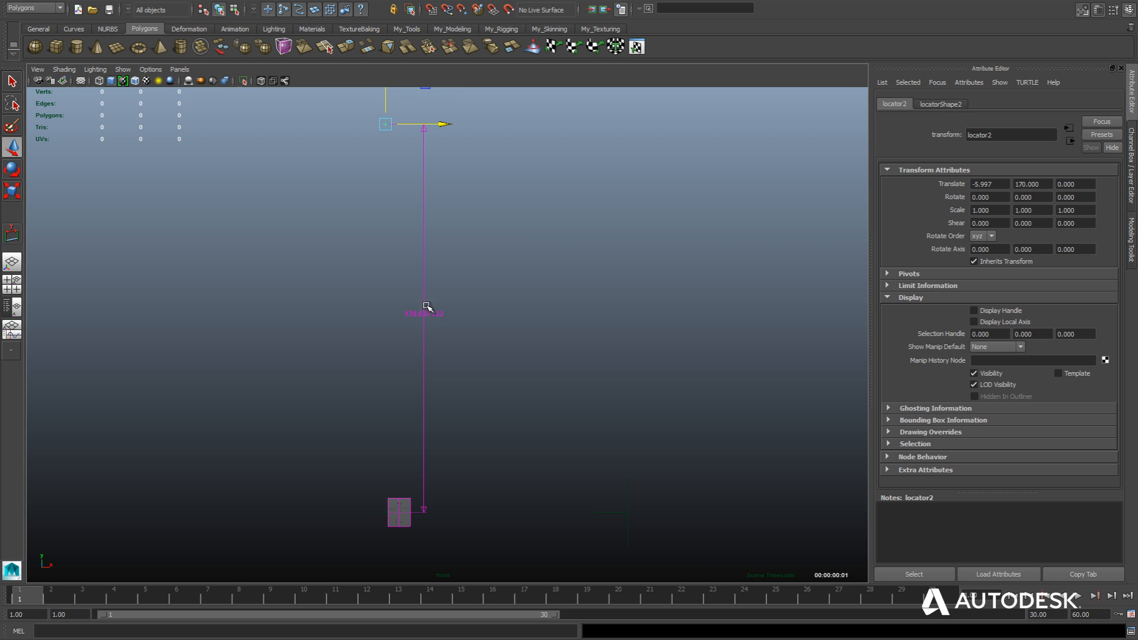
{"action": "middle_click_drag", "start_coordinate": [285, 426], "coordinate": [278, 376], "text": "alt"}
{"action": "middle_click_drag", "start_coordinate": [266, 321], "coordinate": [267, 360], "text": "alt"}
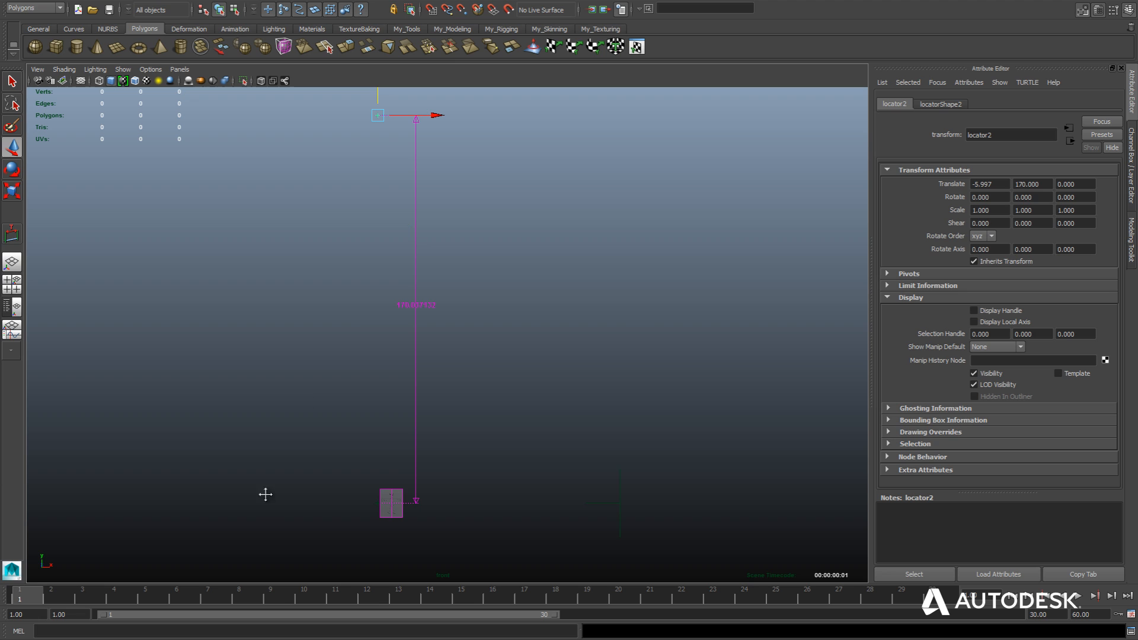
Select both image planes together and scale them up uniformly to about 5.68.
{"action": "middle_click_drag", "start_coordinate": [266, 494], "coordinate": [277, 354], "text": "alt"}
{"action": "scroll", "coordinate": [304, 435], "scroll_direction": "up", "scroll_amount": 6}
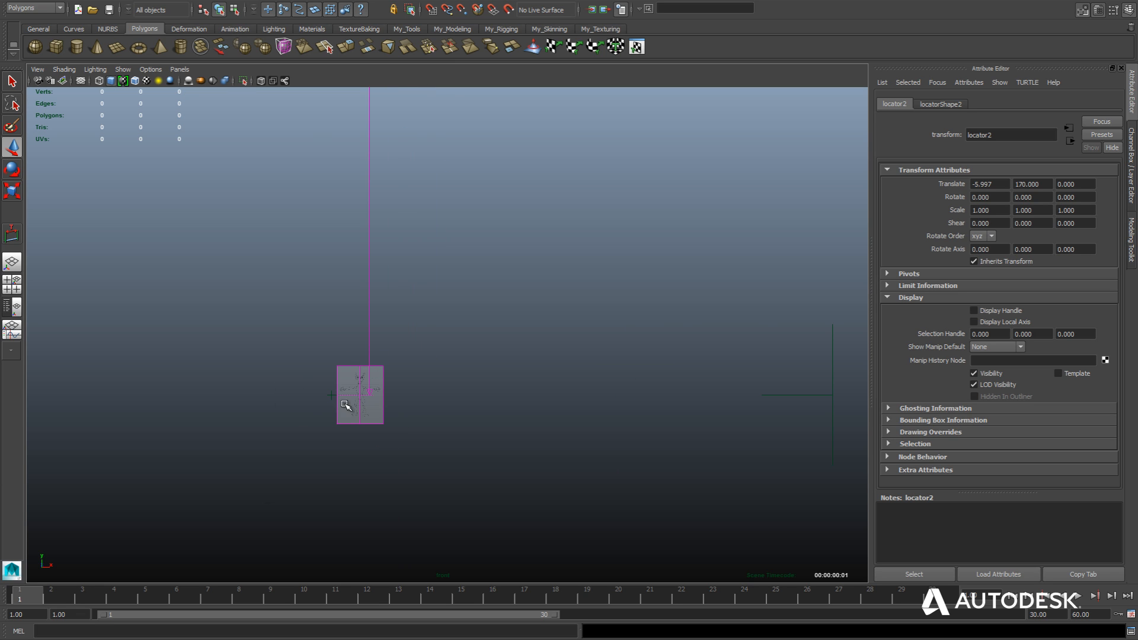
{"action": "scroll", "coordinate": [304, 379], "scroll_direction": "up", "scroll_amount": 1}
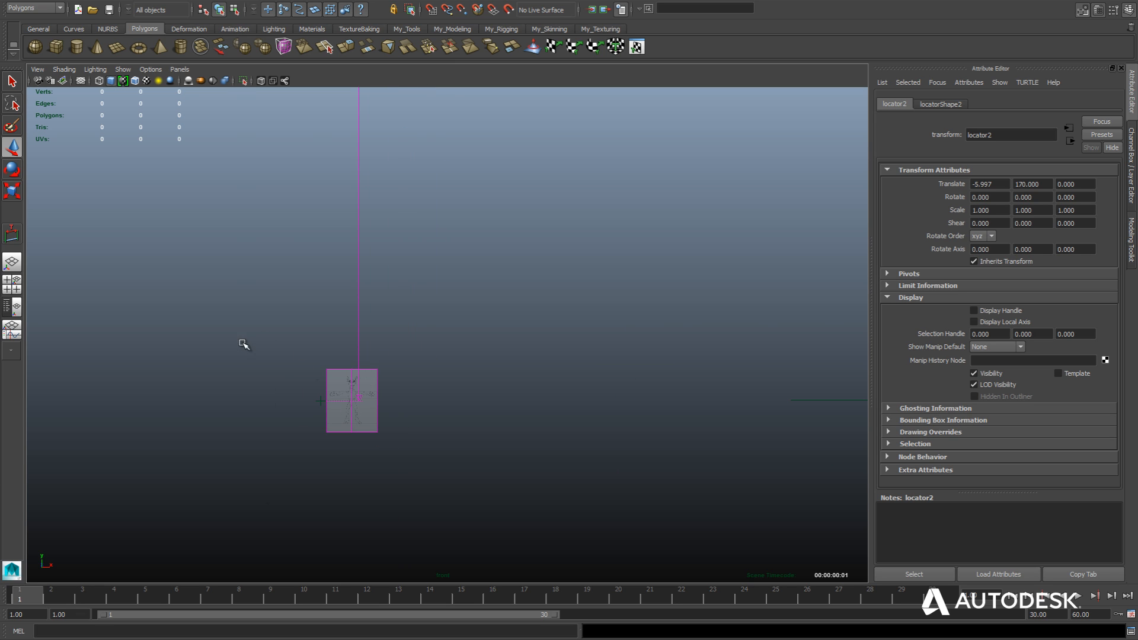
{"action": "middle_click_drag", "start_coordinate": [243, 343], "coordinate": [275, 366], "text": "alt"}
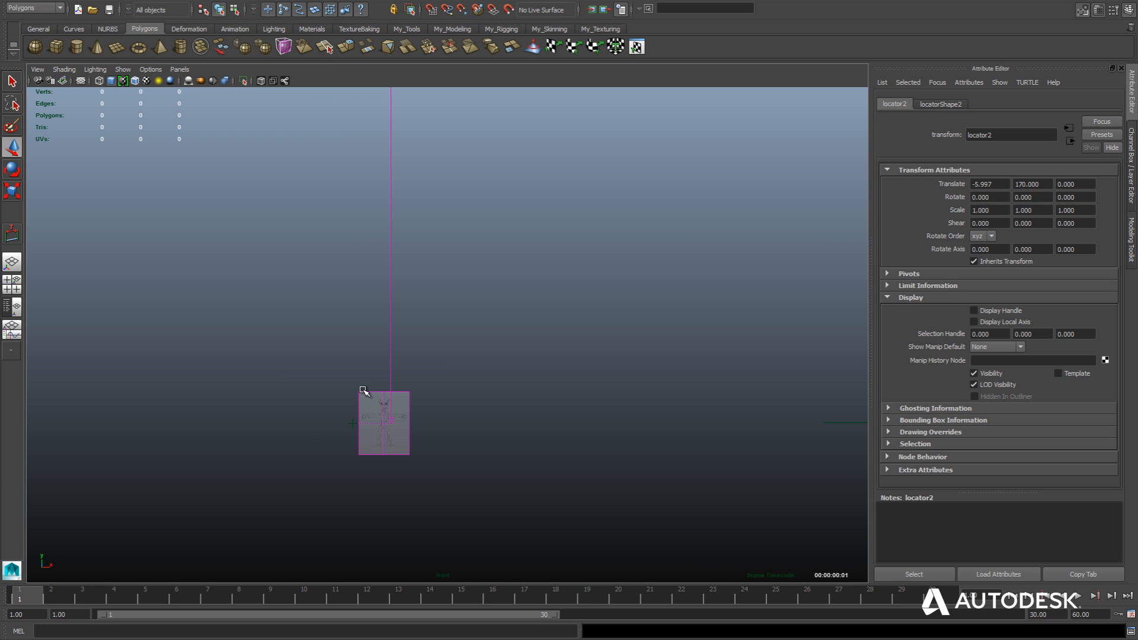
{"action": "middle_click_drag", "start_coordinate": [280, 441], "coordinate": [328, 412], "text": "alt"}
{"action": "scroll", "coordinate": [329, 412], "scroll_direction": "up", "scroll_amount": 2}
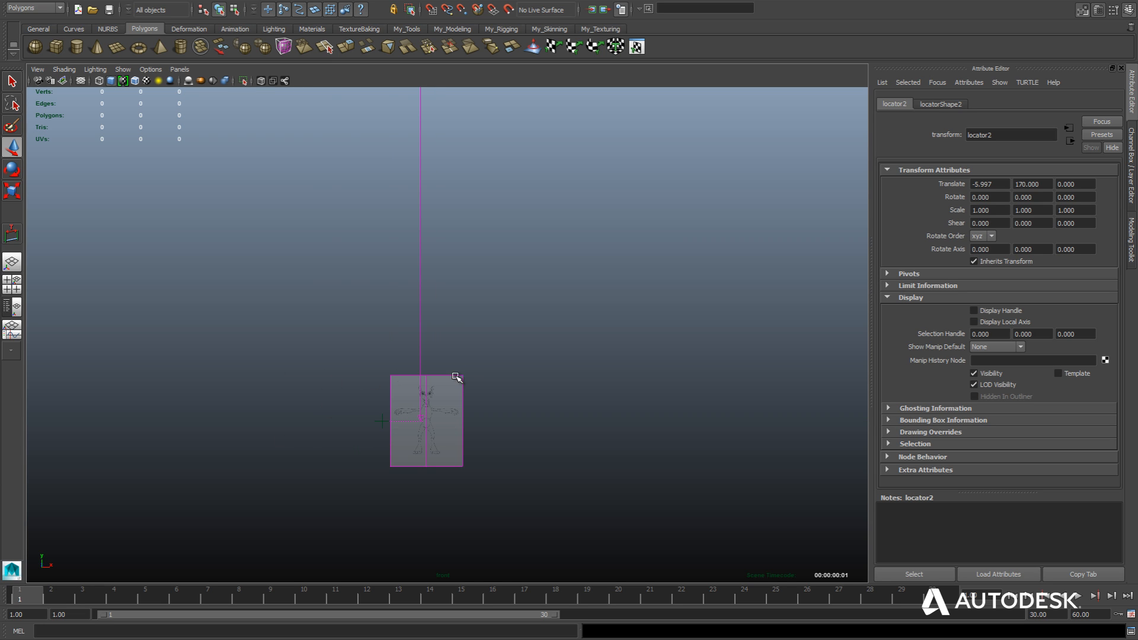
{"action": "scroll", "coordinate": [476, 357], "scroll_direction": "up", "scroll_amount": 2}
{"action": "middle_click_drag", "start_coordinate": [526, 361], "coordinate": [543, 308], "text": "alt"}
{"action": "scroll", "coordinate": [544, 308], "scroll_direction": "up", "scroll_amount": 2}
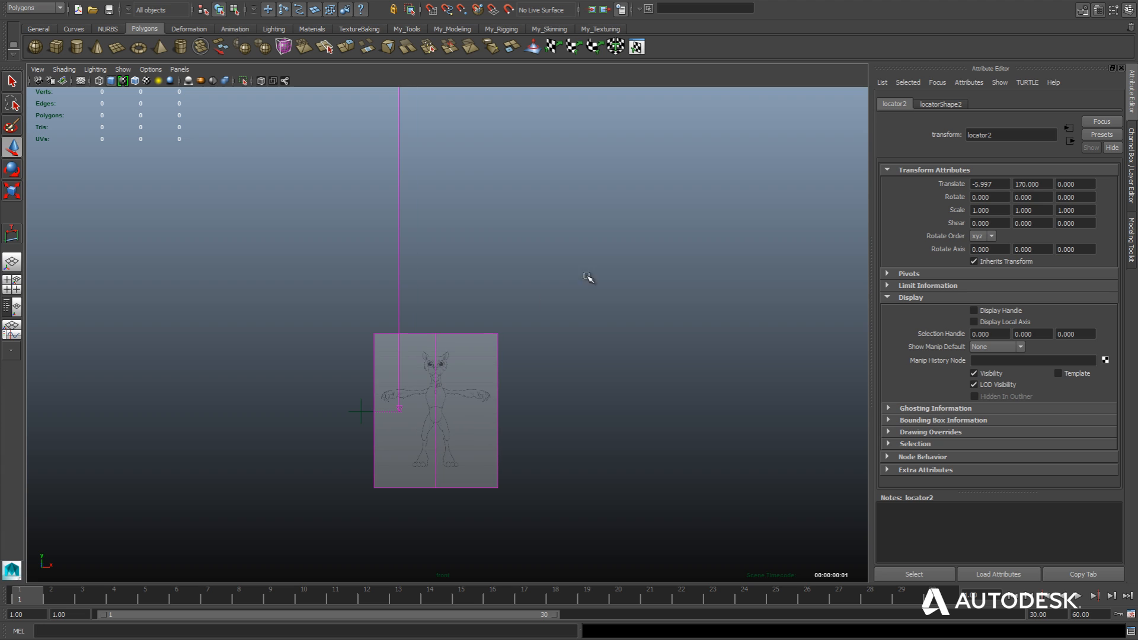
{"action": "left_click_drag", "start_coordinate": [586, 279], "coordinate": [423, 395]}
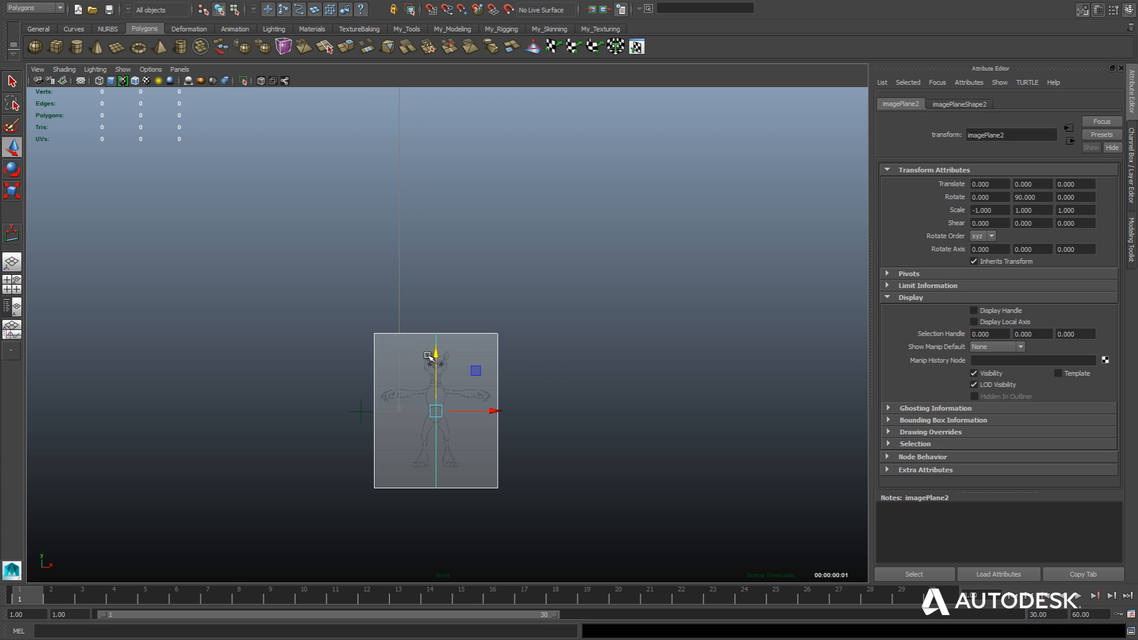
{"action": "key", "text": "r"}
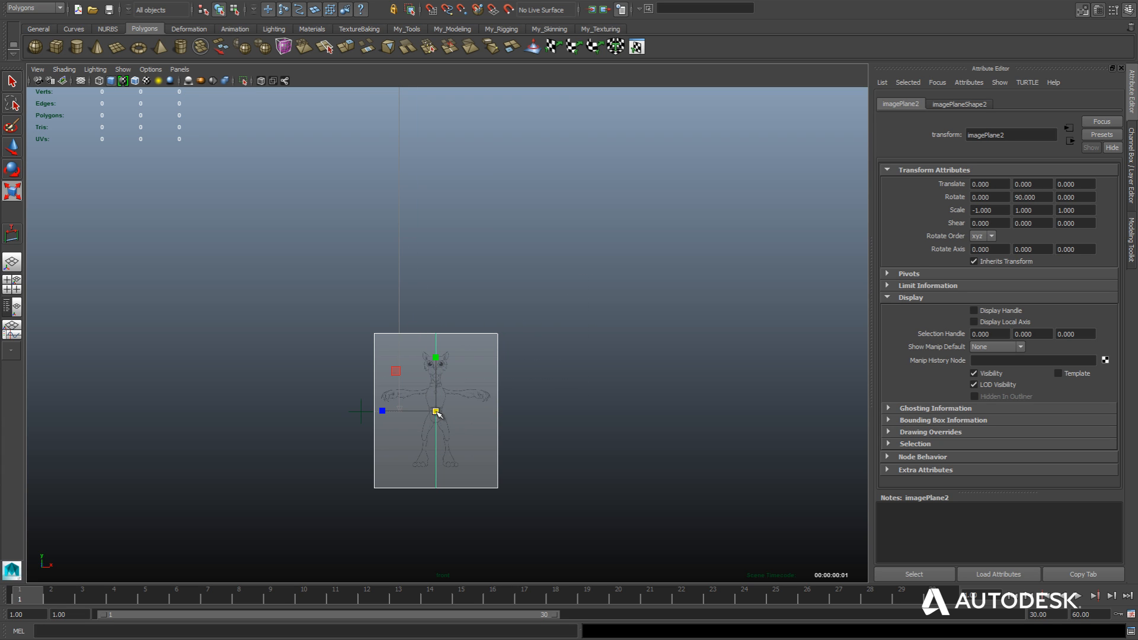
{"action": "left_click_drag", "start_coordinate": [438, 410], "coordinate": [579, 257]}
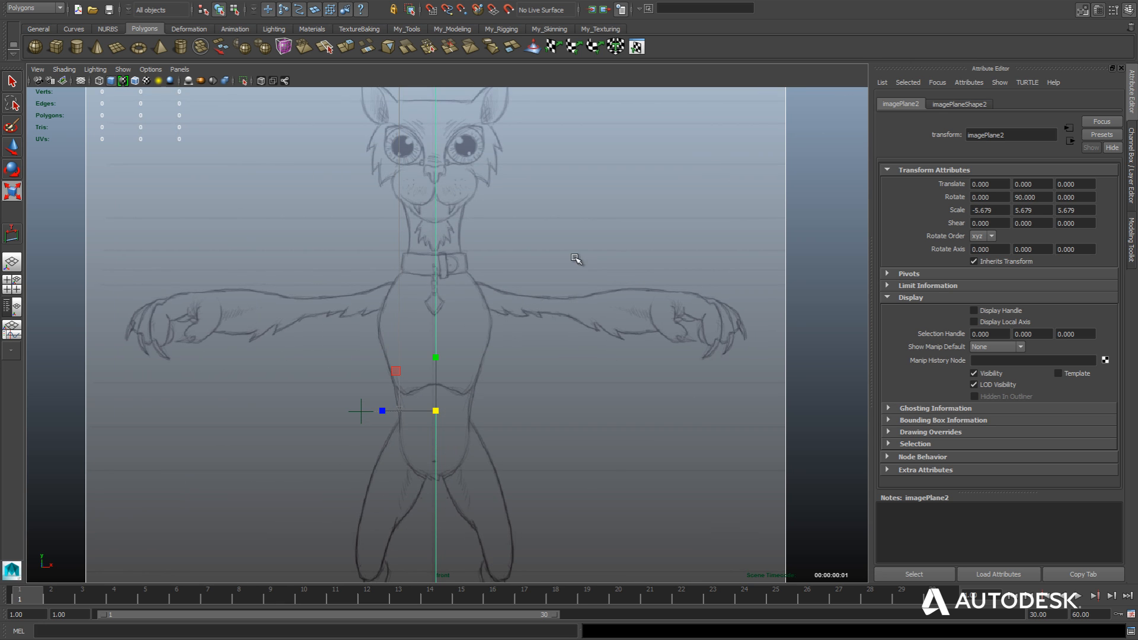
Move both image planes up to about 25.37 in Y so the character's feet meet the measurement's base.
{"action": "scroll", "coordinate": [575, 259], "scroll_direction": "down", "scroll_amount": 3}
{"action": "scroll", "coordinate": [541, 307], "scroll_direction": "down", "scroll_amount": 2}
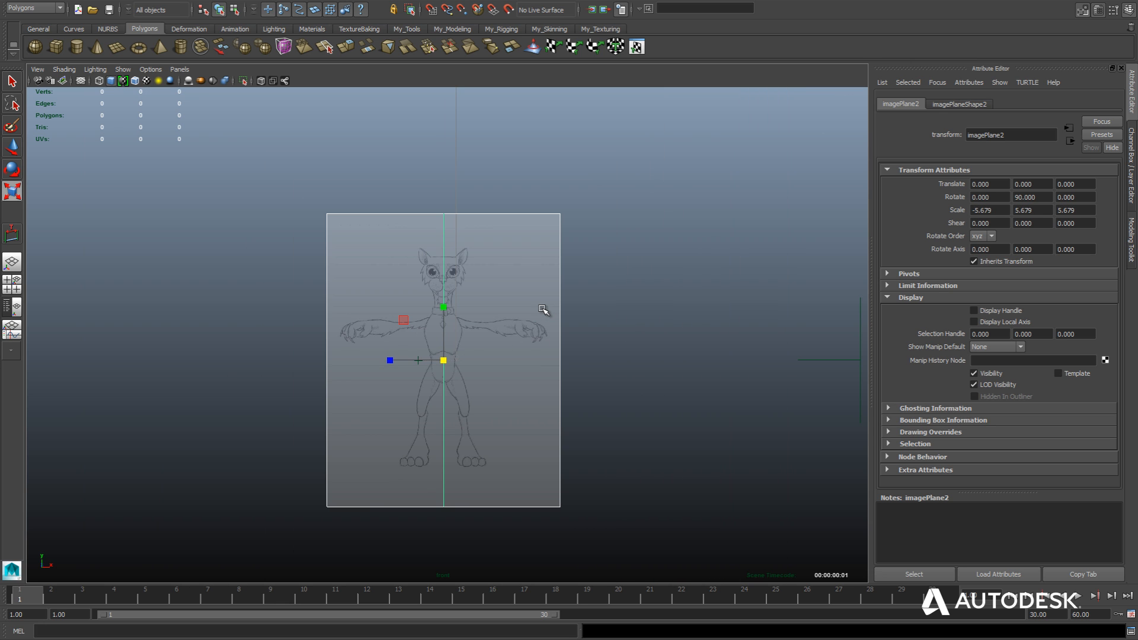
{"action": "key", "text": "w"}
{"action": "left_click_drag", "start_coordinate": [444, 303], "coordinate": [450, 199]}
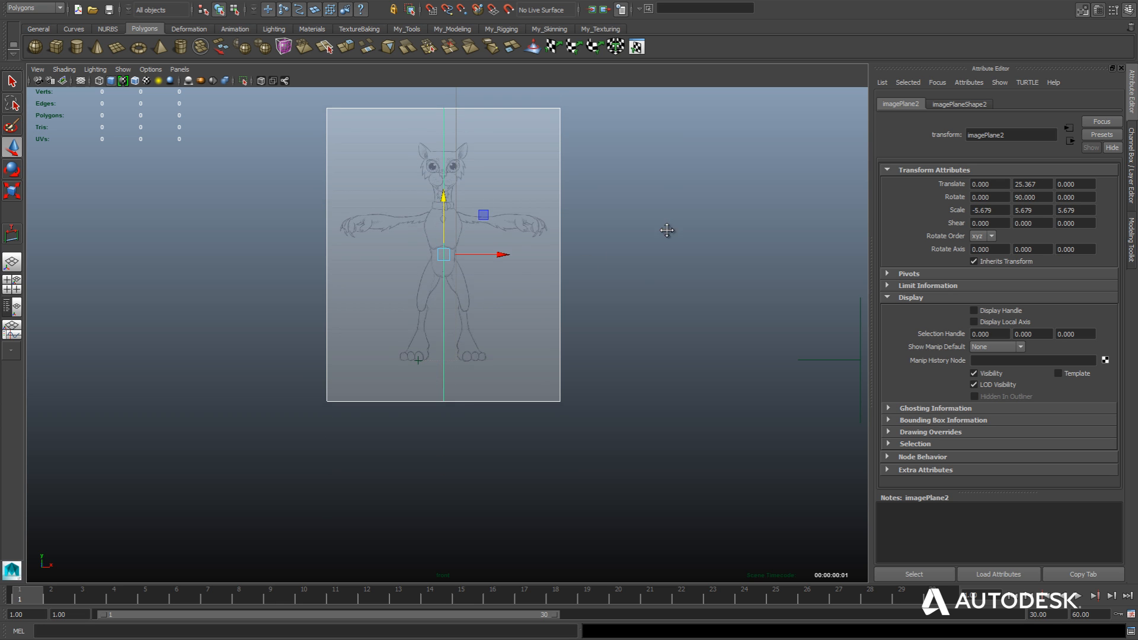
Enlarge both image planes uniformly to a scale of about 14.92, with the full height measurement in view.
{"action": "middle_click_drag", "start_coordinate": [667, 230], "coordinate": [620, 349], "text": "alt"}
{"action": "scroll", "coordinate": [644, 303], "scroll_direction": "down", "scroll_amount": 2}
{"action": "scroll", "coordinate": [621, 350], "scroll_direction": "down", "scroll_amount": 3}
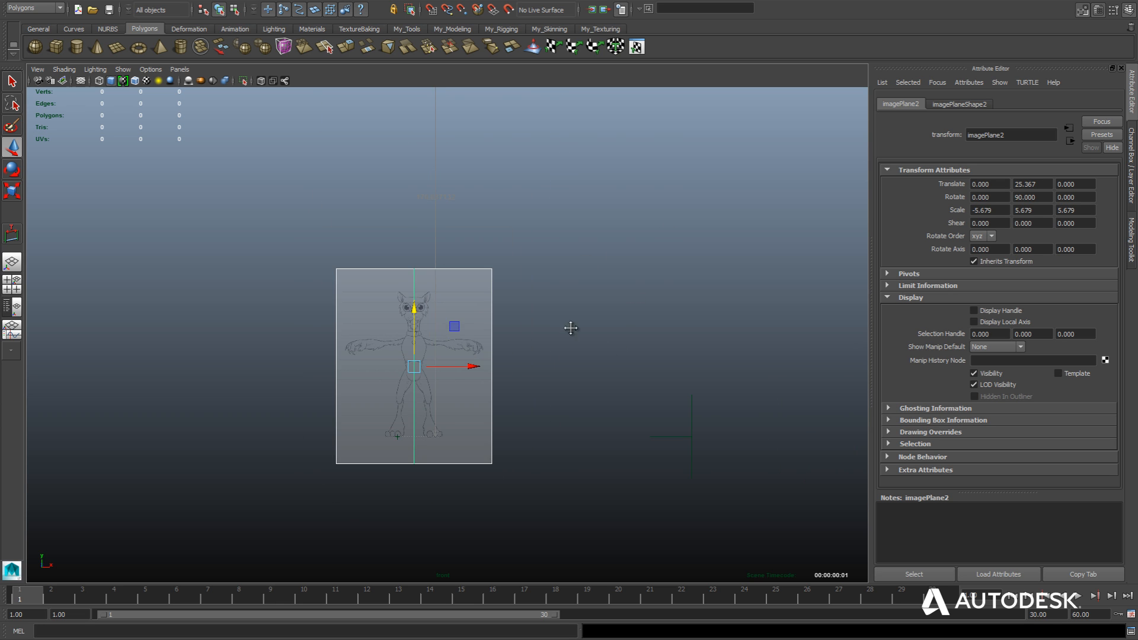
{"action": "scroll", "coordinate": [563, 392], "scroll_direction": "down", "scroll_amount": 5}
{"action": "middle_click_drag", "start_coordinate": [577, 316], "coordinate": [563, 377], "text": "alt"}
{"action": "key", "text": "r"}
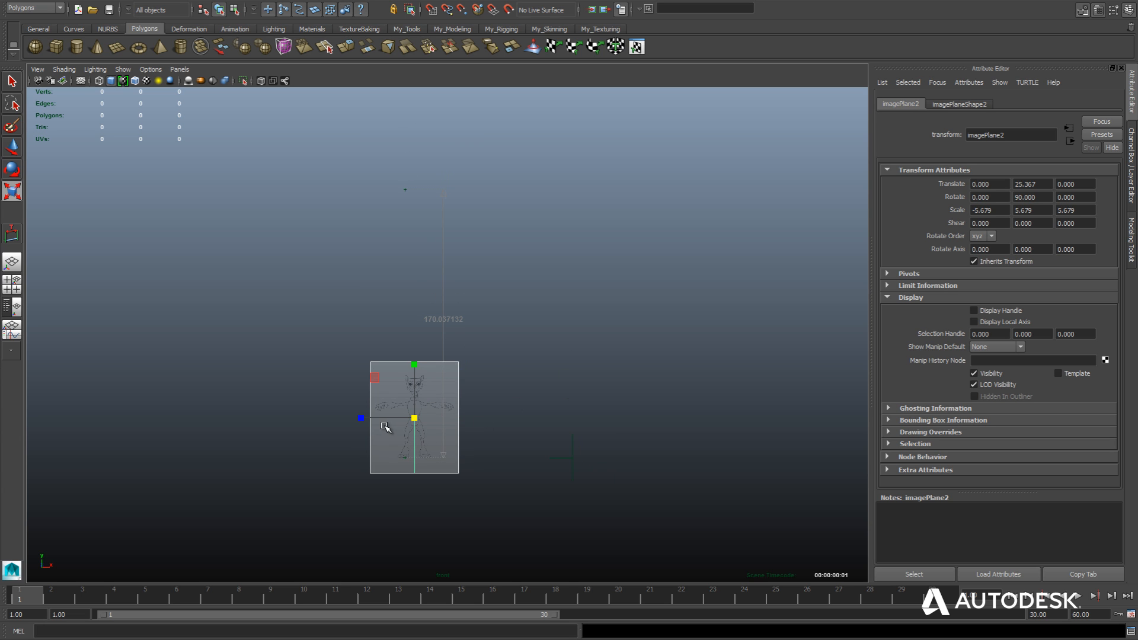
{"action": "left_click_drag", "start_coordinate": [417, 417], "coordinate": [531, 272]}
Raise both image planes to about 67.44 in Y to realign the feet with the lower locator.
{"action": "key", "text": "w"}
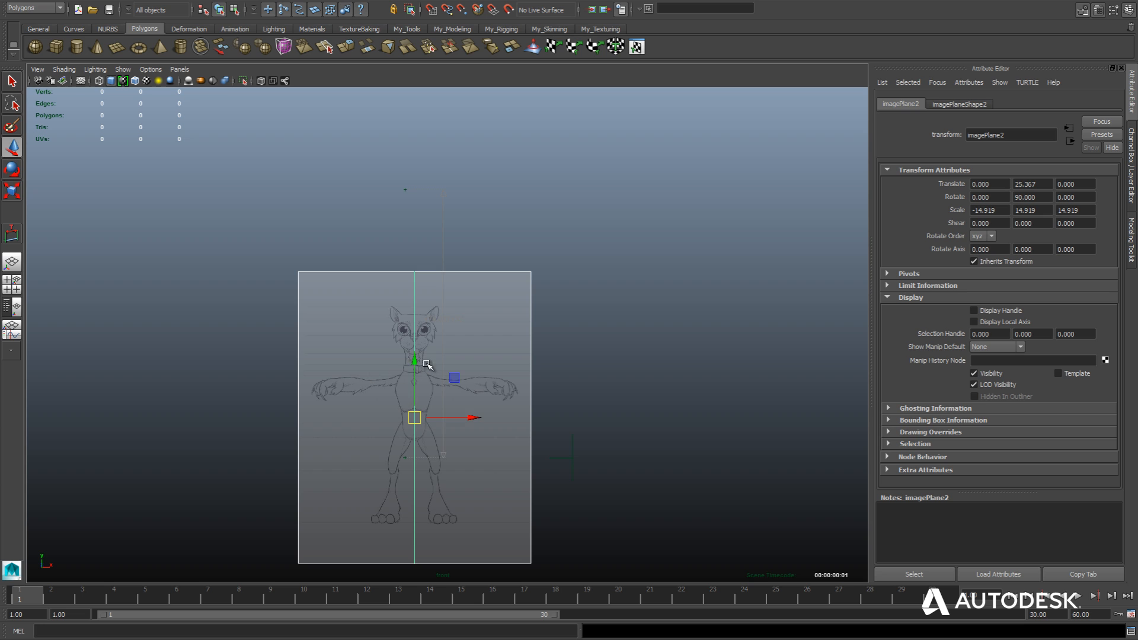
{"action": "left_click_drag", "start_coordinate": [416, 361], "coordinate": [423, 293]}
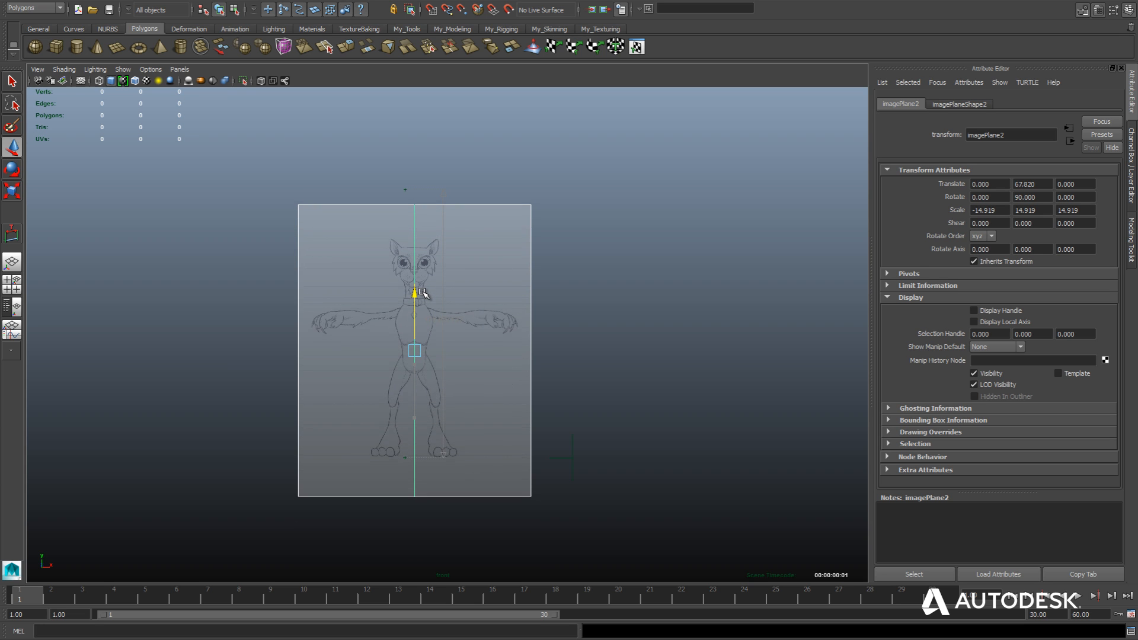
{"action": "left_click_drag", "start_coordinate": [423, 293], "coordinate": [425, 294]}
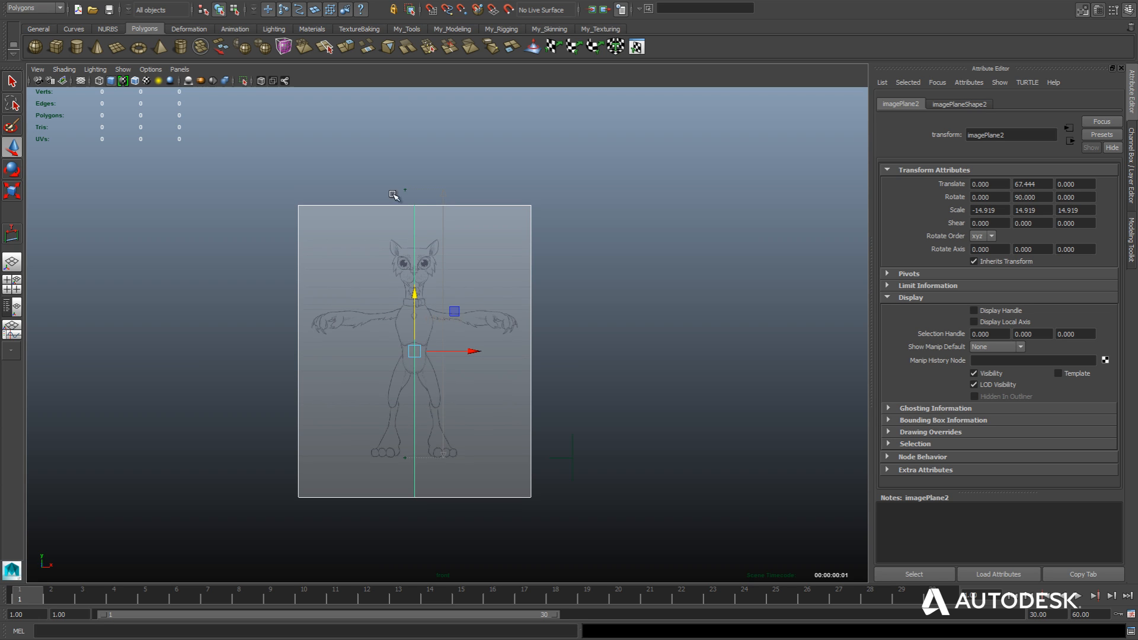
Scale both image planes to about 18.19 and raise them to about 82.47 in Y to fit the character between the locators, then deselect.
{"action": "key", "text": "r"}
{"action": "left_click_drag", "start_coordinate": [415, 350], "coordinate": [414, 271]}
{"action": "key", "text": "w"}
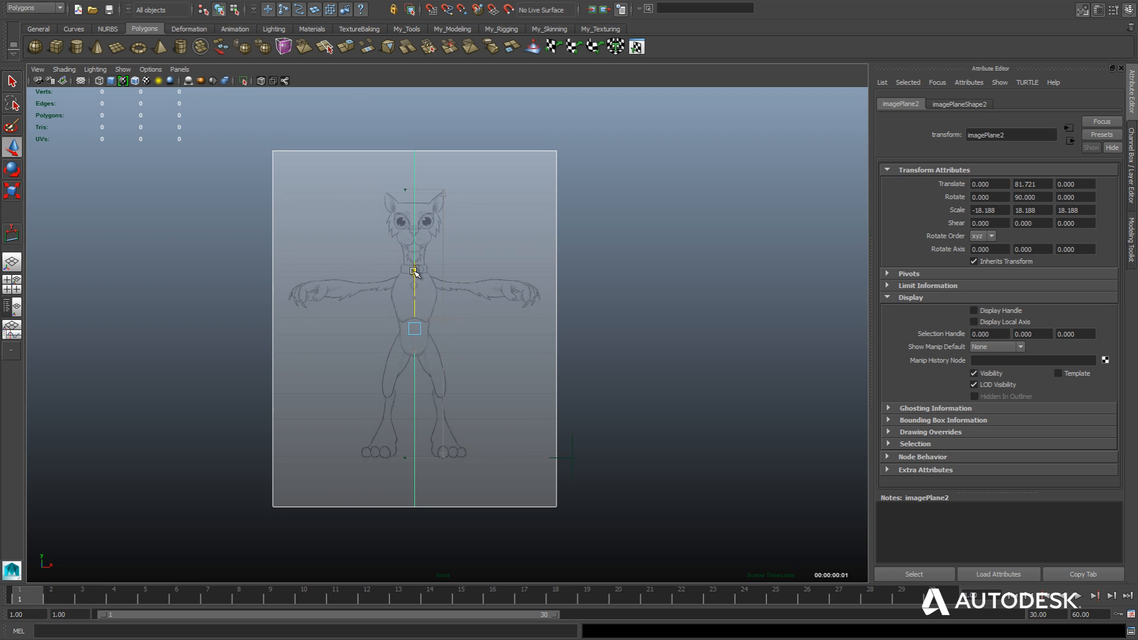
{"action": "left_click_drag", "start_coordinate": [415, 271], "coordinate": [415, 271]}
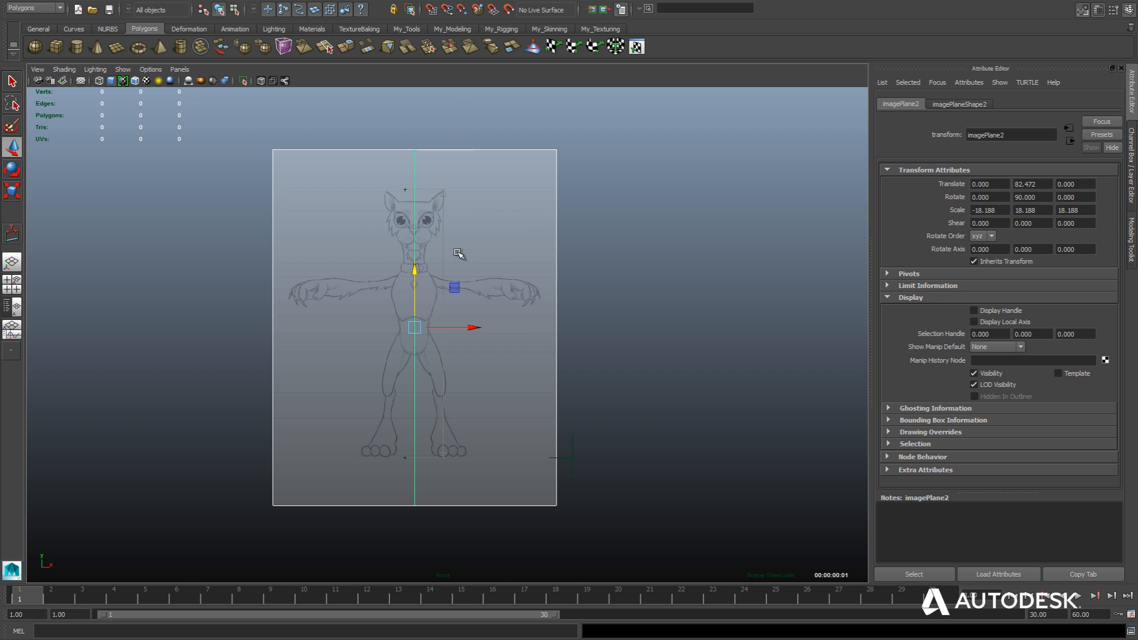
{"action": "scroll", "coordinate": [500, 303], "scroll_direction": "up", "scroll_amount": 1}
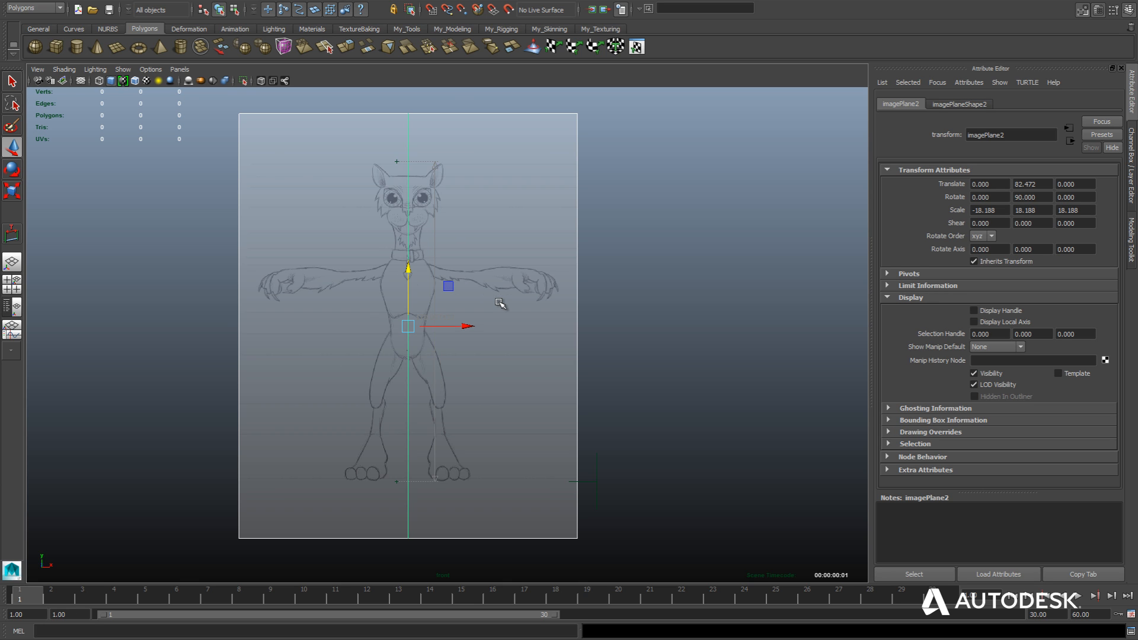
{"action": "scroll", "coordinate": [500, 303], "scroll_direction": "up", "scroll_amount": 1}
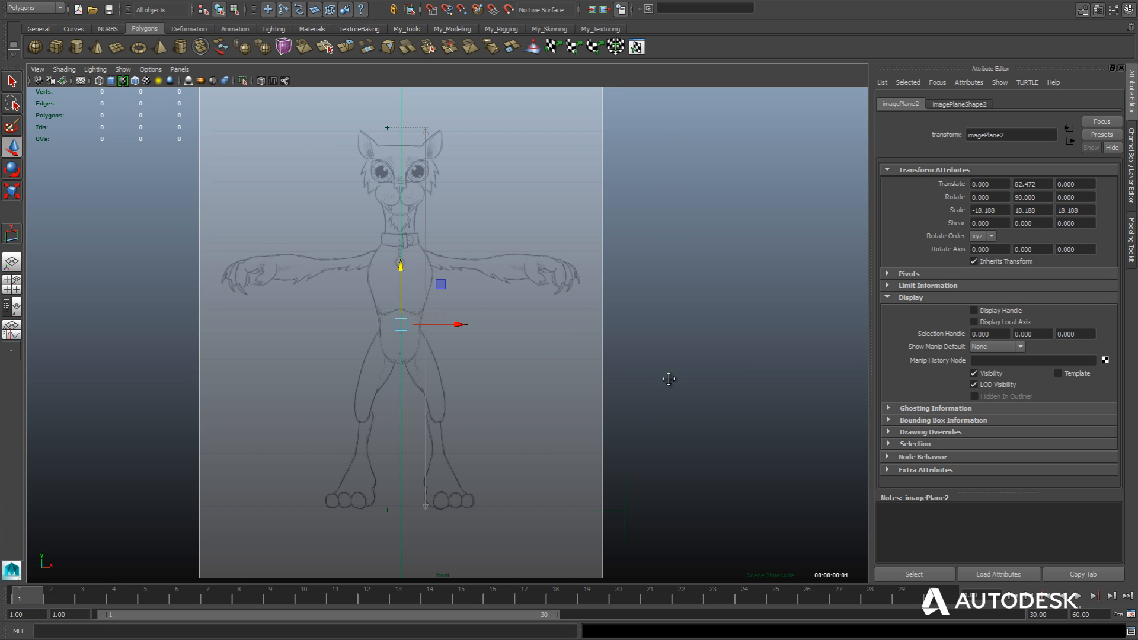
{"action": "middle_click_drag", "start_coordinate": [668, 378], "coordinate": [687, 320], "text": "alt"}
{"action": "scroll", "coordinate": [687, 321], "scroll_direction": "down", "scroll_amount": 2}
{"action": "left_click", "coordinate": [638, 365]}
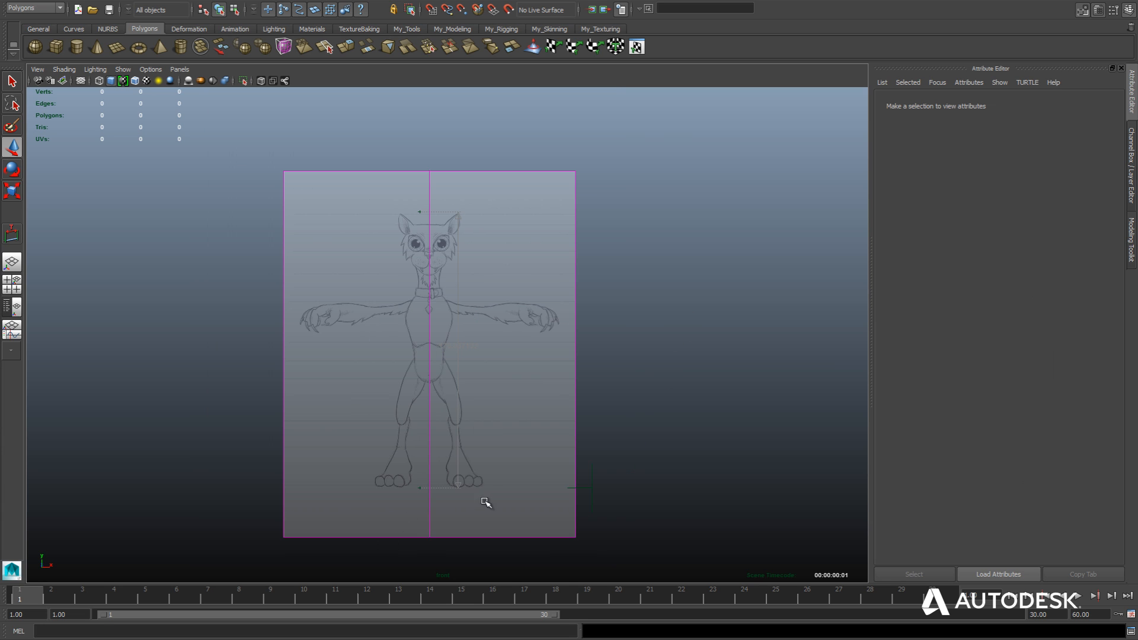
Delete the height measurement together with its lower and upper locators around the front character sketch.
{"action": "left_click", "coordinate": [591, 488]}
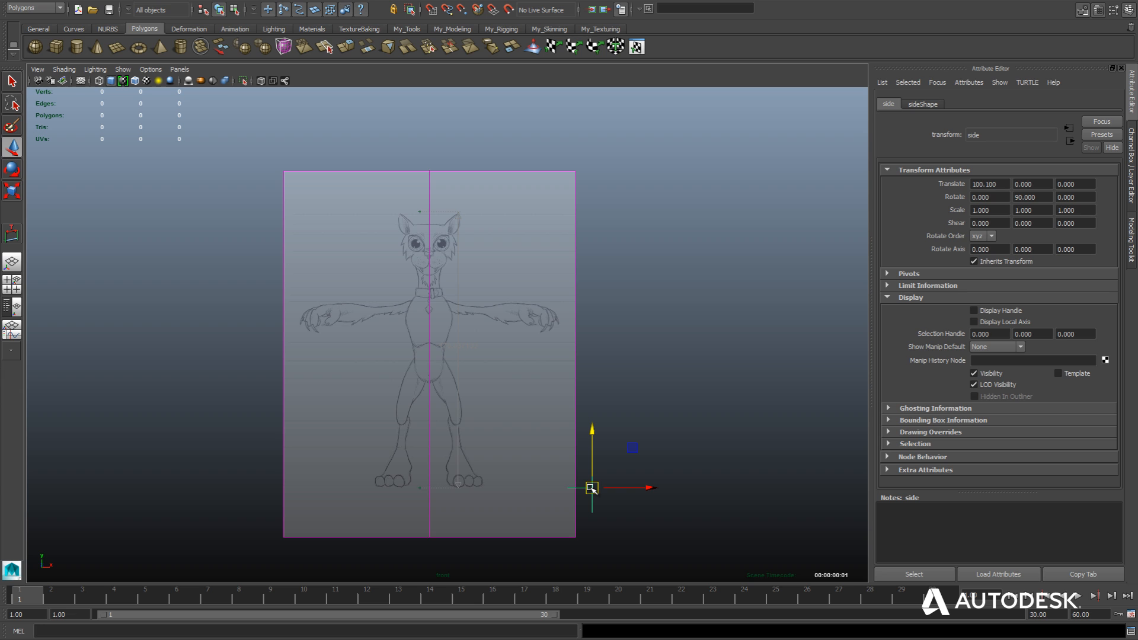
{"action": "left_click", "coordinate": [444, 491]}
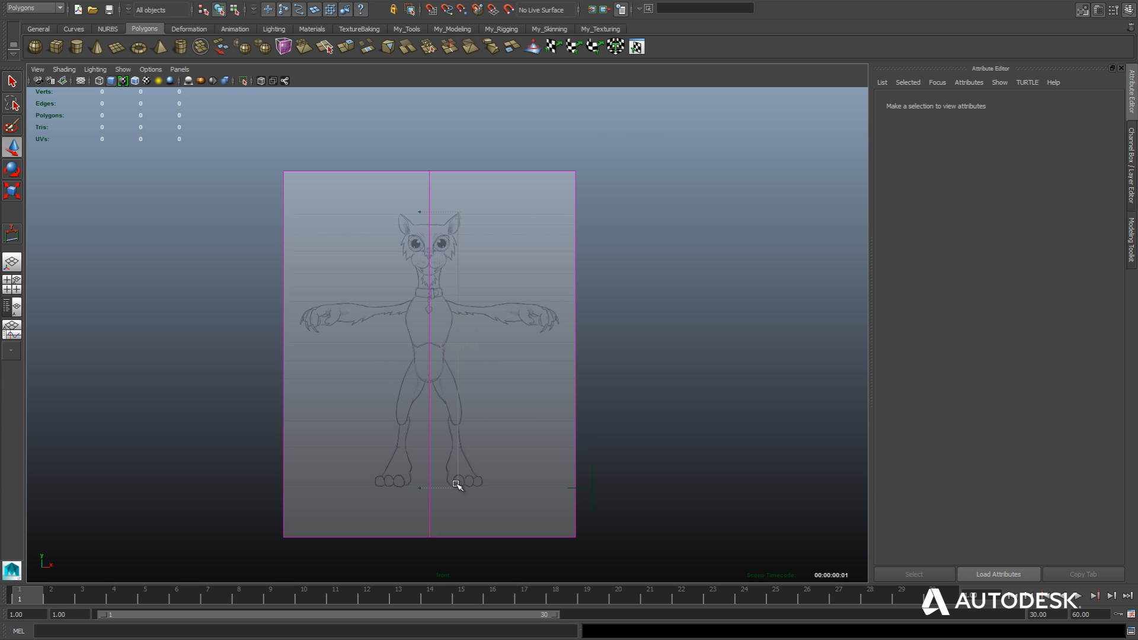
{"action": "left_click", "coordinate": [457, 486]}
{"action": "key", "text": "Delete"}
{"action": "left_click", "coordinate": [420, 487]}
{"action": "key", "text": "Delete"}
{"action": "left_click", "coordinate": [418, 212]}
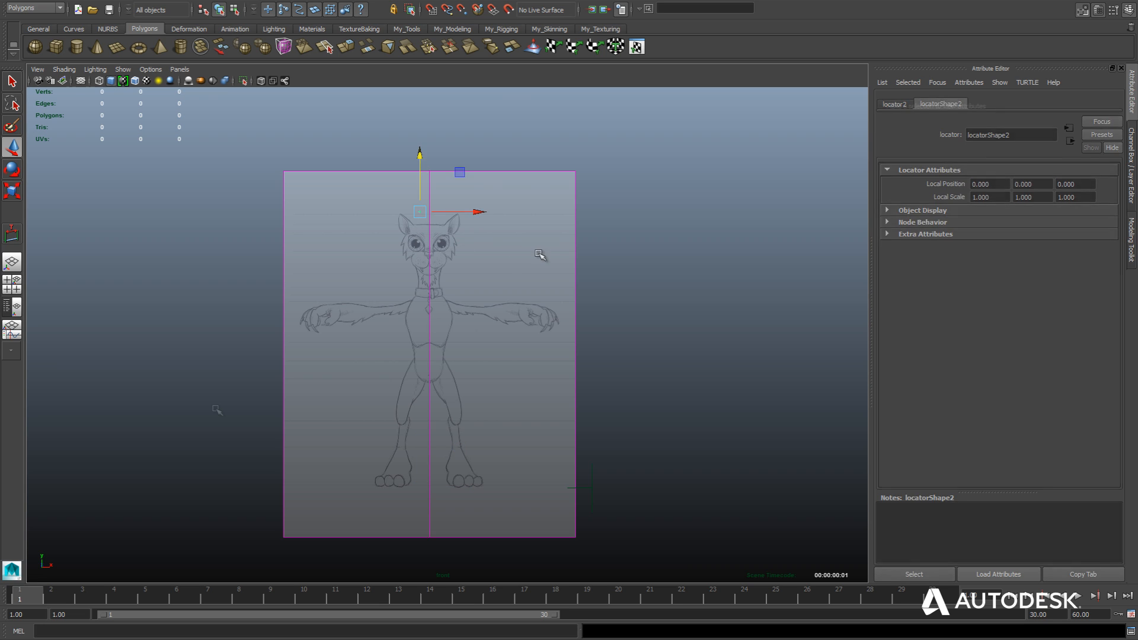
{"action": "key", "text": "Delete"}
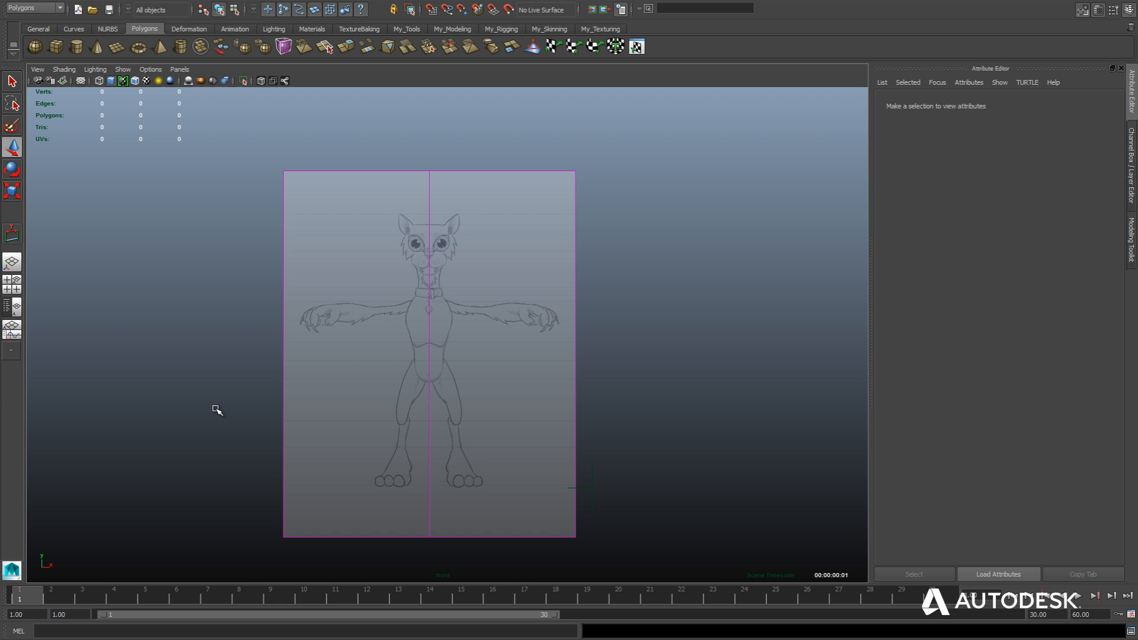
Switch to the four-view layout and frame the whole scene in all views.
{"action": "left_click", "coordinate": [12, 284]}
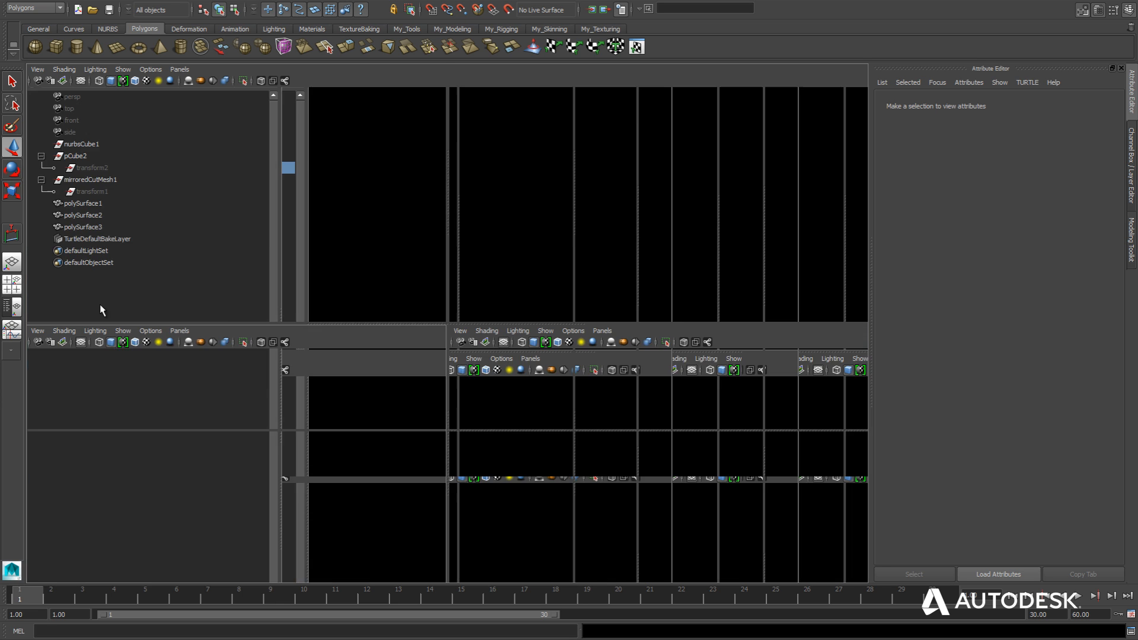
{"action": "scroll", "coordinate": [619, 283], "scroll_direction": "down", "scroll_amount": 10}
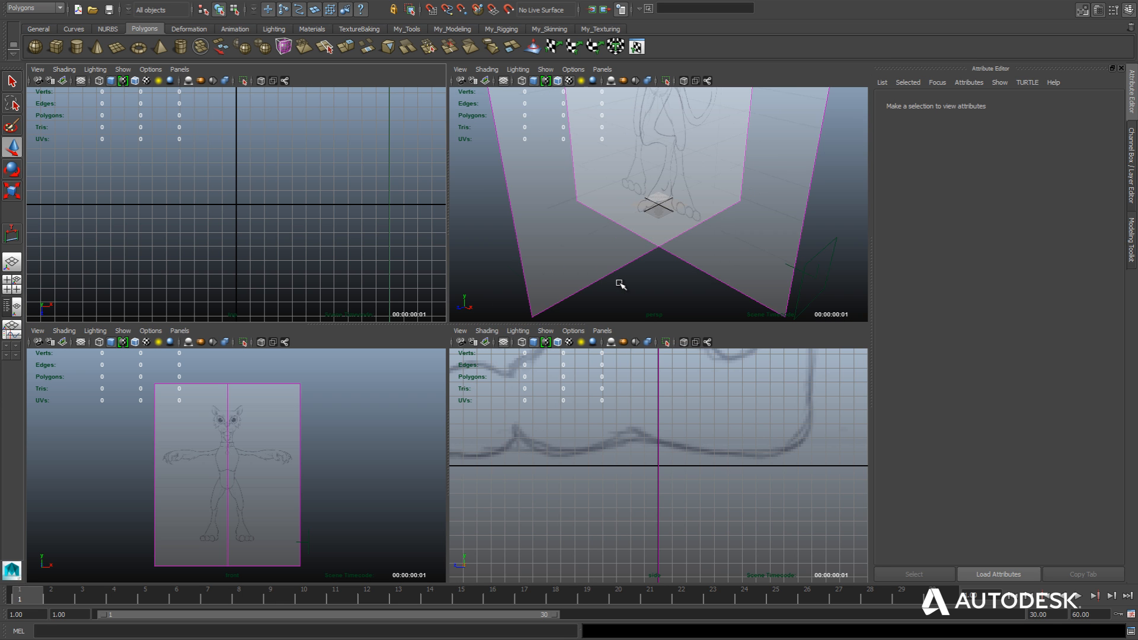
{"action": "middle_click_drag", "start_coordinate": [640, 259], "coordinate": [633, 270], "text": "alt"}
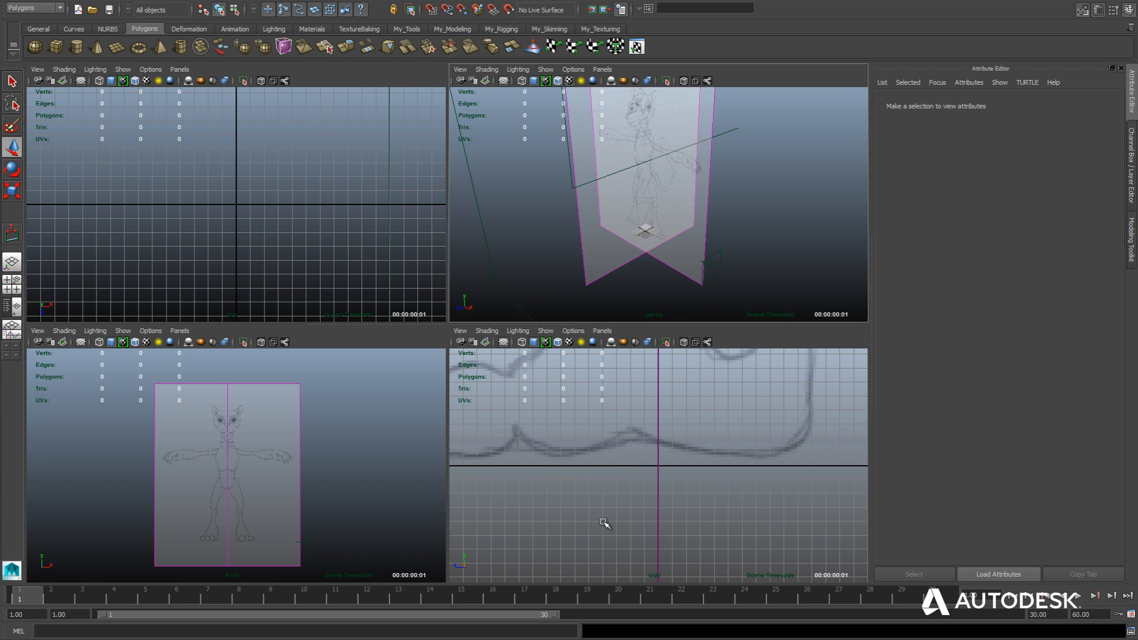
{"action": "key", "text": "shift+a"}
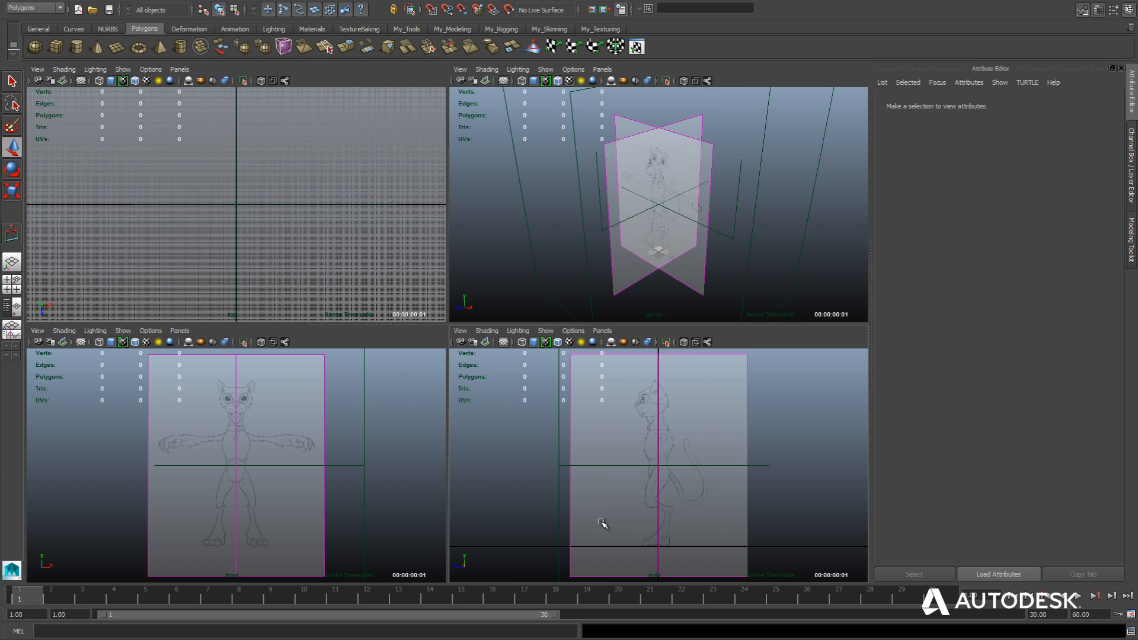
Hide the grid in the top and side views.
{"action": "left_click", "coordinate": [80, 80]}
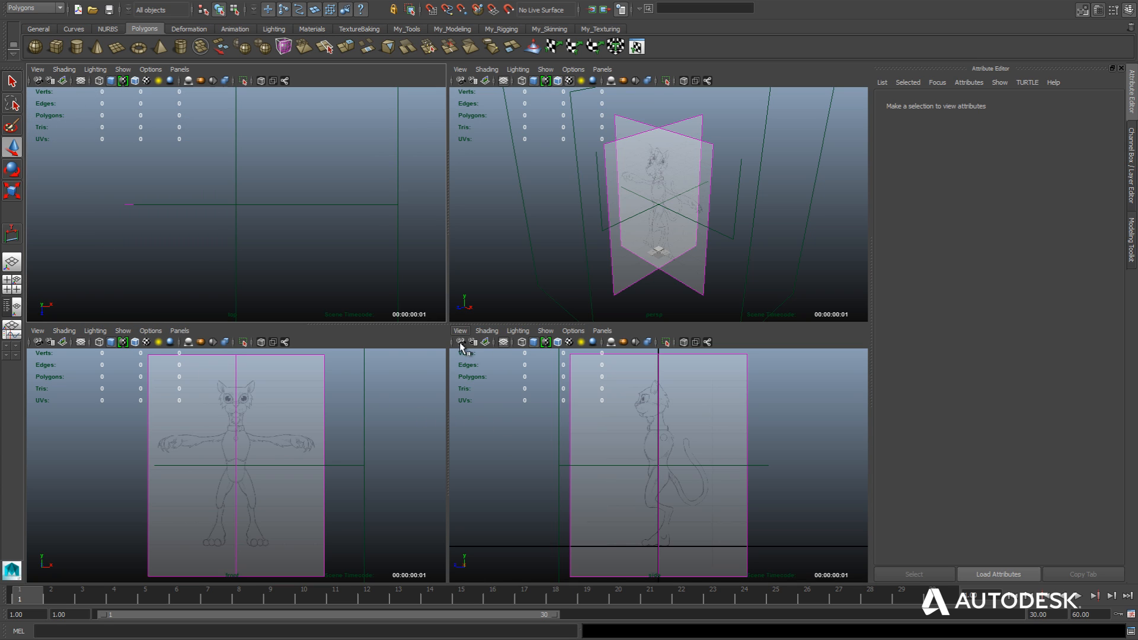
{"action": "left_click", "coordinate": [503, 342]}
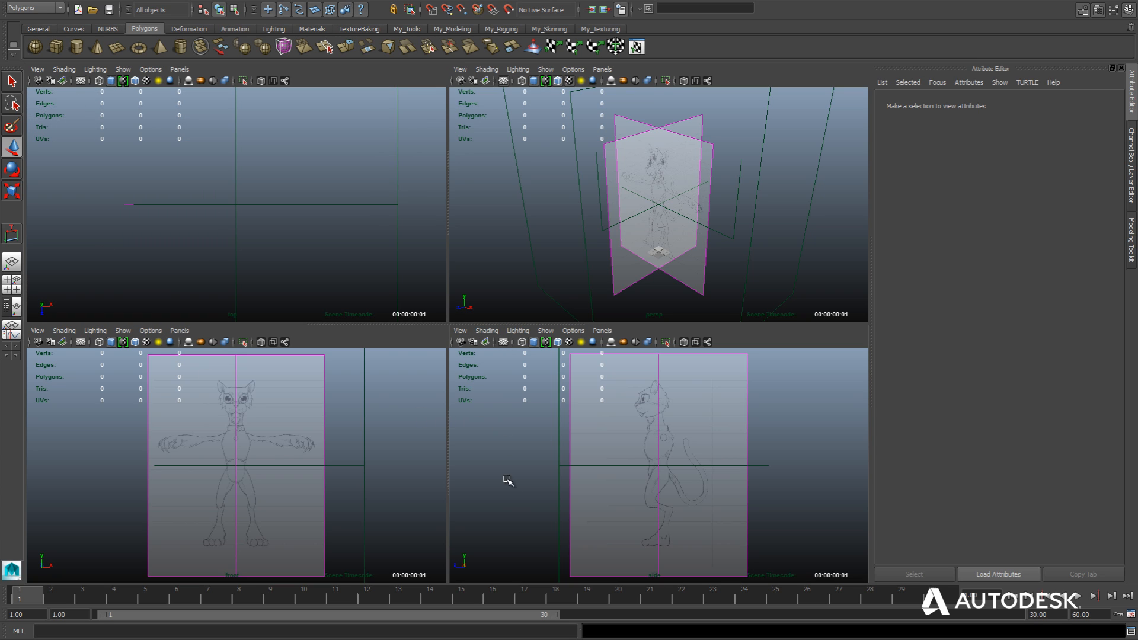
{"action": "scroll", "coordinate": [563, 248], "scroll_direction": "down", "scroll_amount": 2}
{"action": "scroll", "coordinate": [562, 249], "scroll_direction": "up", "scroll_amount": 5}
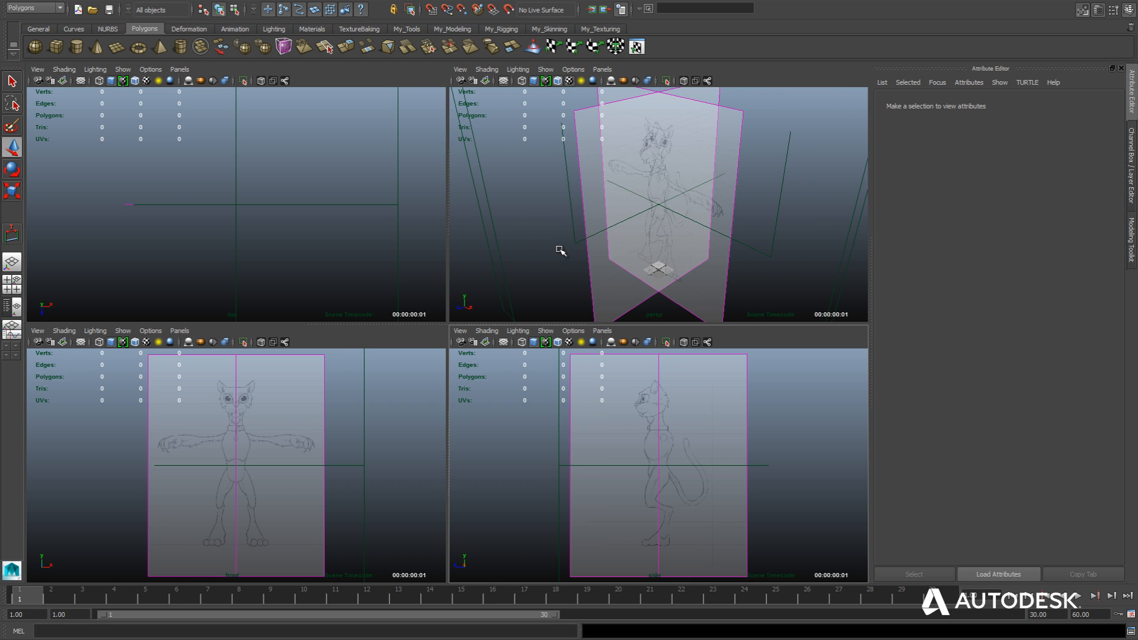
Move the side-view image plane along positive X to the outer edge of the front image plane, working in the maximized perspective view.
{"action": "scroll", "coordinate": [560, 251], "scroll_direction": "down", "scroll_amount": 3}
{"action": "left_click_drag", "start_coordinate": [561, 251], "coordinate": [529, 194], "text": "alt"}
{"action": "left_click", "coordinate": [598, 195]}
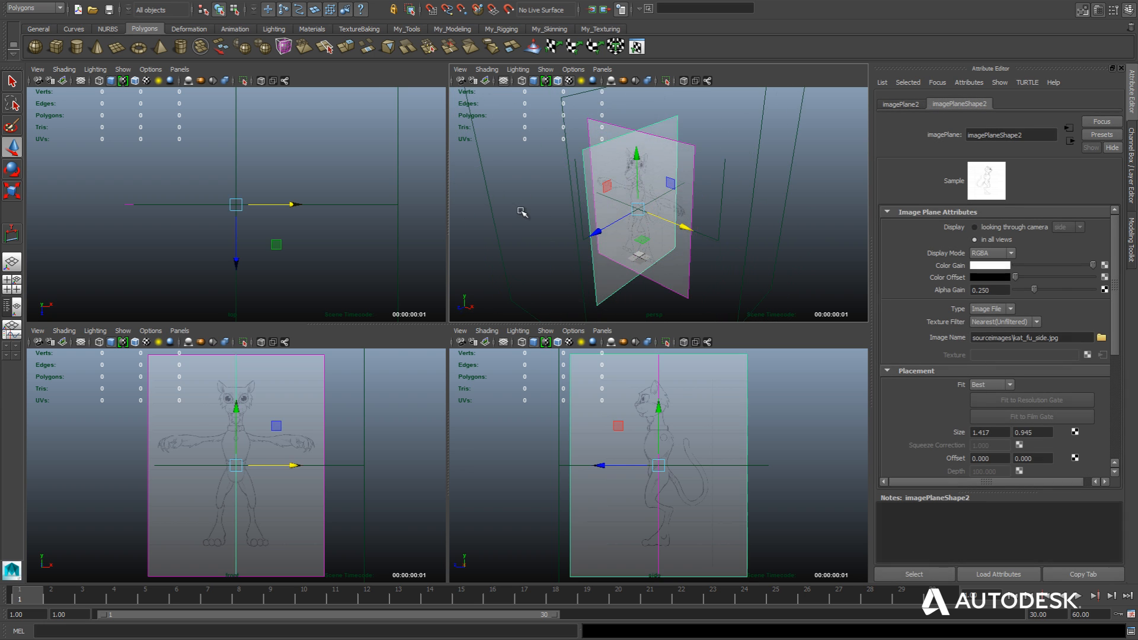
{"action": "key", "text": "space"}
{"action": "scroll", "coordinate": [480, 267], "scroll_direction": "up", "scroll_amount": 2}
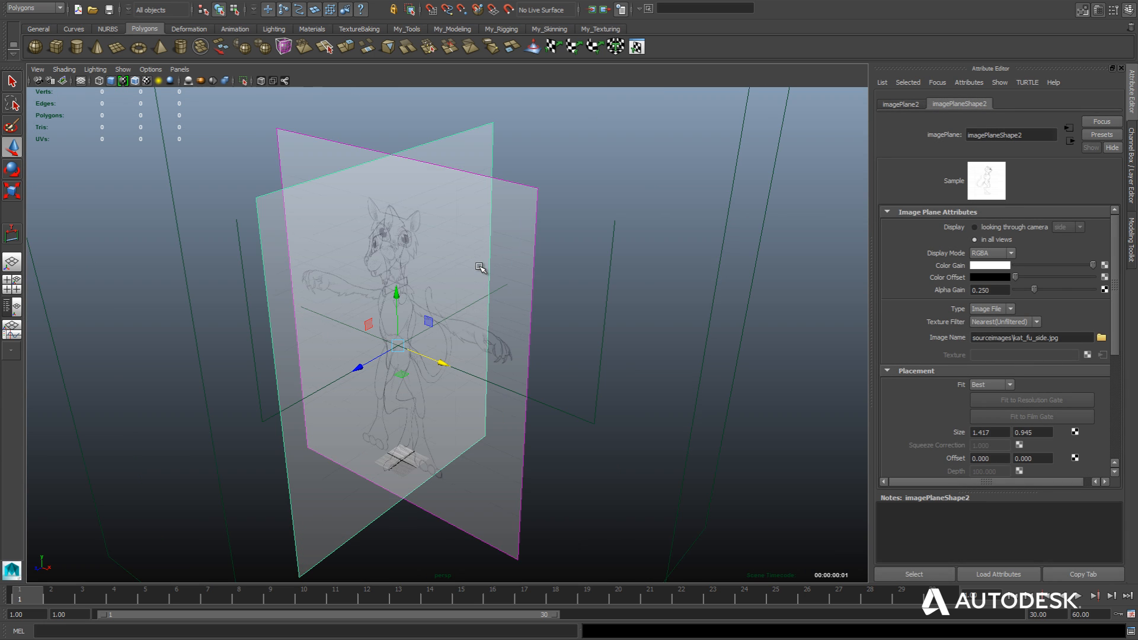
{"action": "scroll", "coordinate": [480, 268], "scroll_direction": "up", "scroll_amount": 2}
{"action": "mouse_move", "coordinate": [574, 200]}
{"action": "left_mouse_down", "text": "alt"}
{"action": "mouse_move", "coordinate": [706, 269]}
{"action": "mouse_move", "coordinate": [699, 261]}
{"action": "mouse_move", "coordinate": [668, 266]}
{"action": "mouse_move", "coordinate": [696, 266]}
{"action": "mouse_move", "coordinate": [675, 305]}
{"action": "mouse_move", "coordinate": [735, 279]}
{"action": "mouse_move", "coordinate": [633, 274]}
{"action": "mouse_move", "coordinate": [683, 280]}
{"action": "left_mouse_up", "text": "alt"}
{"action": "mouse_move", "coordinate": [694, 281]}
{"action": "left_mouse_down", "text": "alt"}
{"action": "mouse_move", "coordinate": [676, 289]}
{"action": "mouse_move", "coordinate": [744, 290]}
{"action": "mouse_move", "coordinate": [688, 292]}
{"action": "mouse_move", "coordinate": [709, 279]}
{"action": "mouse_move", "coordinate": [726, 284]}
{"action": "mouse_move", "coordinate": [610, 290]}
{"action": "mouse_move", "coordinate": [709, 287]}
{"action": "mouse_move", "coordinate": [635, 292]}
{"action": "mouse_move", "coordinate": [705, 287]}
{"action": "mouse_move", "coordinate": [681, 297]}
{"action": "mouse_move", "coordinate": [701, 320]}
{"action": "mouse_move", "coordinate": [670, 333]}
{"action": "mouse_move", "coordinate": [675, 365]}
{"action": "mouse_move", "coordinate": [673, 330]}
{"action": "mouse_move", "coordinate": [671, 343]}
{"action": "left_mouse_up", "text": "alt"}
{"action": "scroll", "coordinate": [706, 287], "scroll_direction": "down", "scroll_amount": 3}
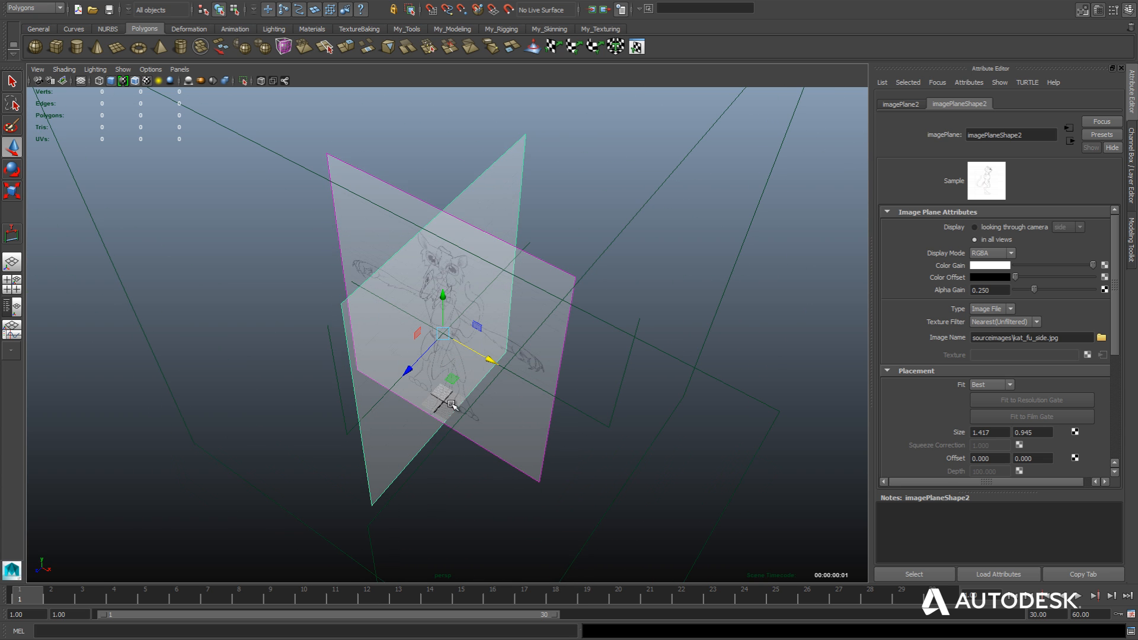
{"action": "left_click_drag", "start_coordinate": [589, 450], "coordinate": [589, 408], "text": "alt"}
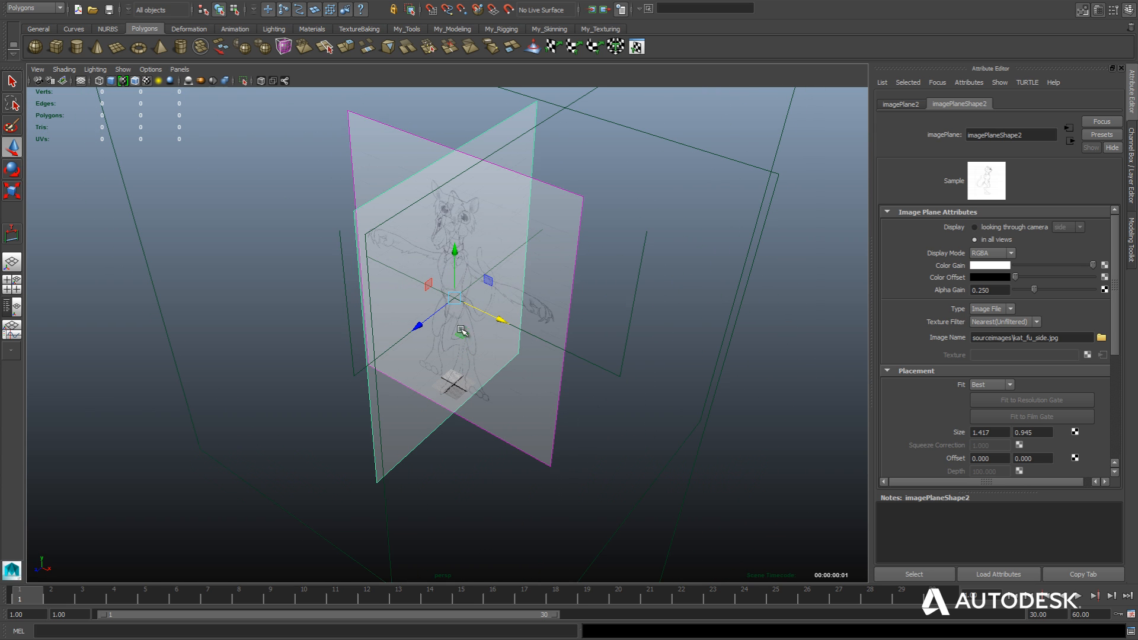
{"action": "left_click_drag", "start_coordinate": [499, 320], "coordinate": [610, 385]}
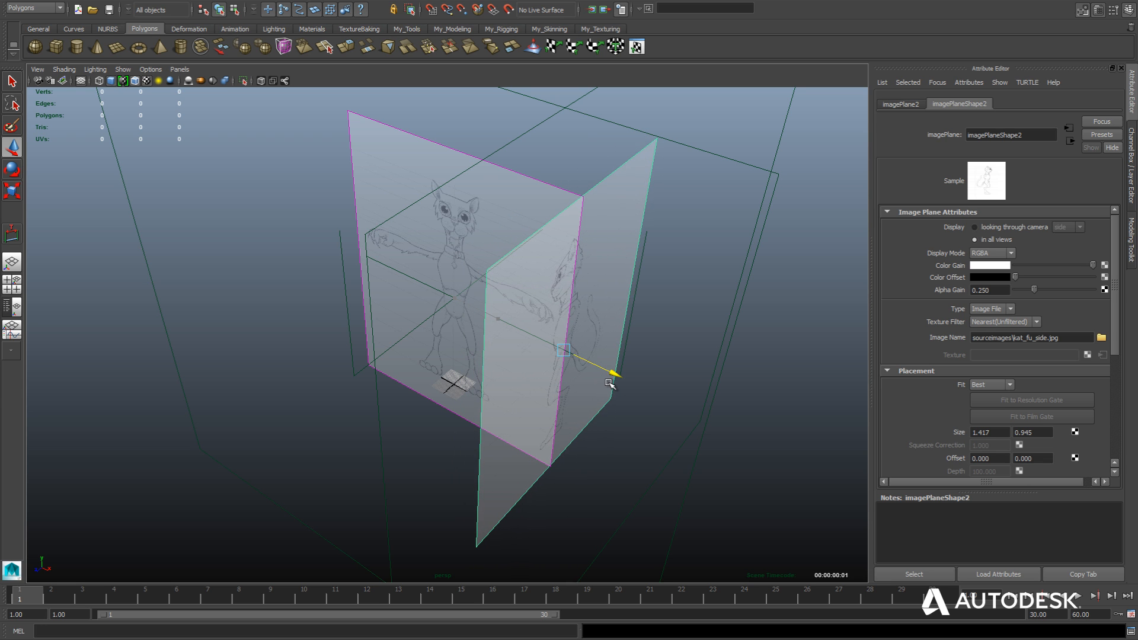
{"action": "left_click_drag", "start_coordinate": [393, 363], "coordinate": [371, 364], "text": "alt"}
{"action": "left_click_drag", "start_coordinate": [625, 346], "coordinate": [635, 341]}
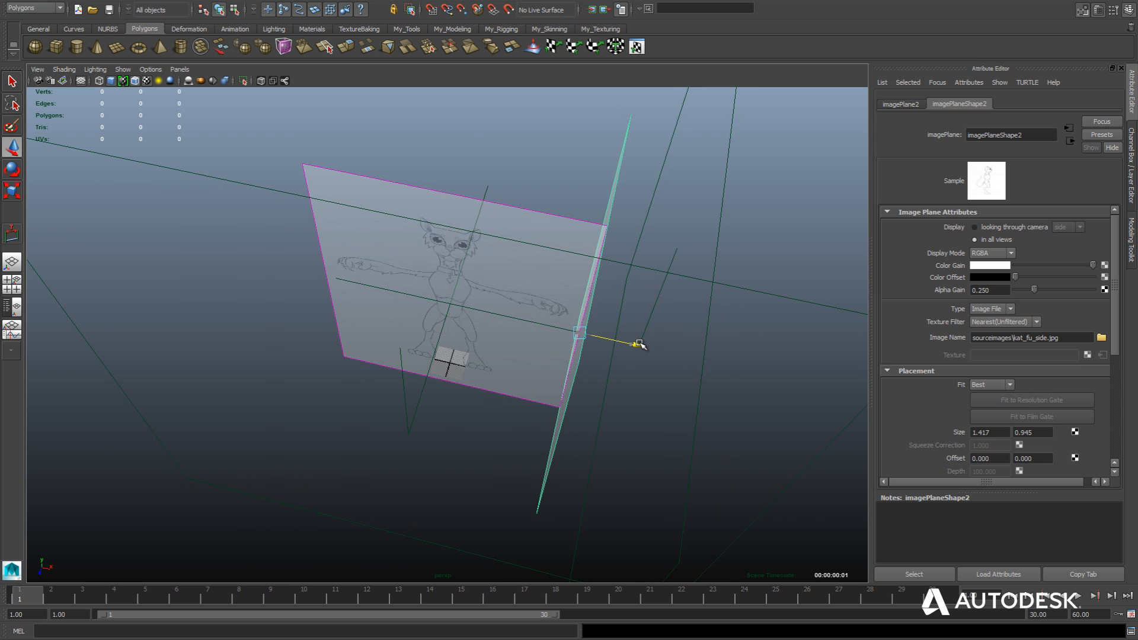
Move the front-view image plane along positive Z until it forms a corner with the side image plane.
{"action": "left_click", "coordinate": [528, 211]}
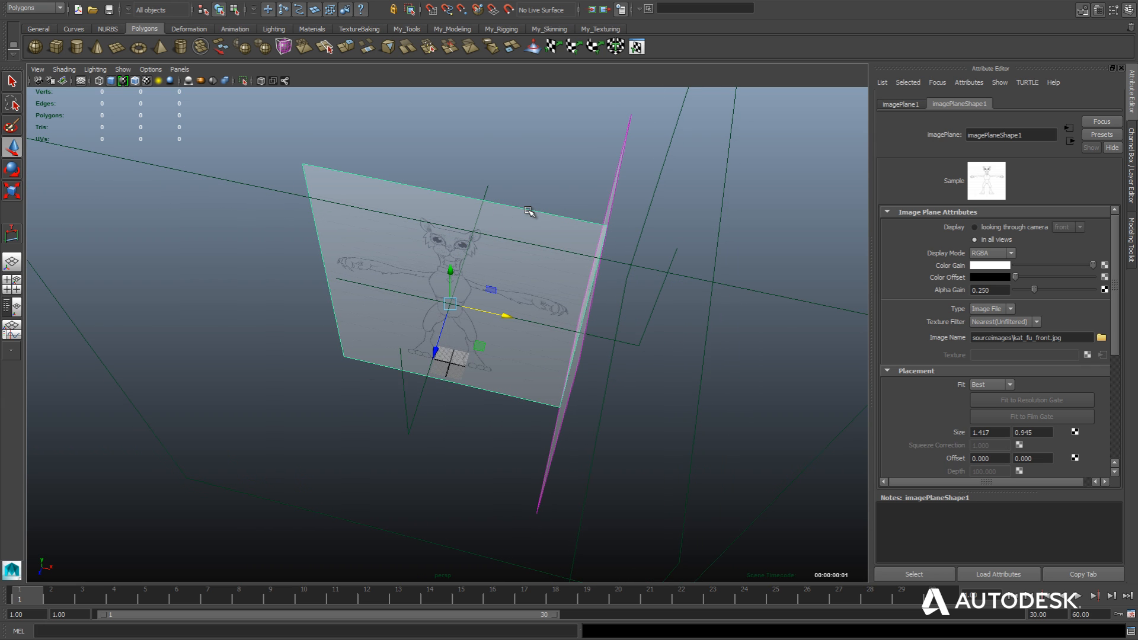
{"action": "mouse_move", "coordinate": [542, 183]}
{"action": "left_mouse_down", "text": "alt"}
{"action": "mouse_move", "coordinate": [516, 183]}
{"action": "mouse_move", "coordinate": [414, 336]}
{"action": "mouse_move", "coordinate": [298, 407]}
{"action": "left_mouse_up", "text": "alt"}
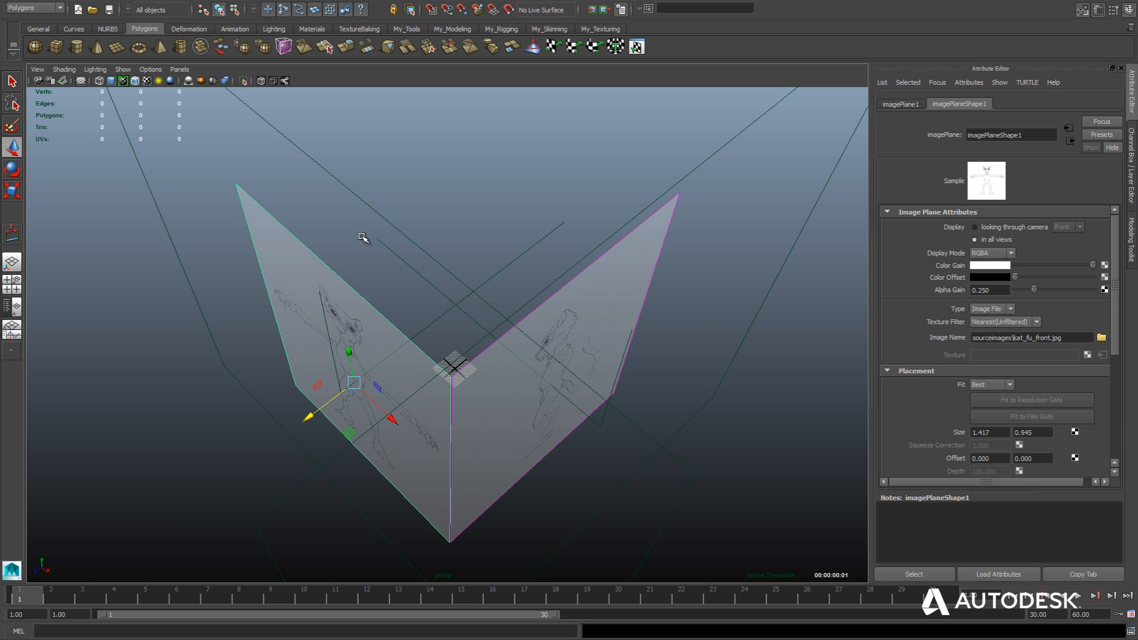
{"action": "mouse_move", "coordinate": [364, 236]}
{"action": "left_mouse_down", "text": "alt"}
{"action": "mouse_move", "coordinate": [371, 249]}
{"action": "mouse_move", "coordinate": [367, 229]}
{"action": "left_mouse_up", "text": "alt"}
{"action": "right_click_drag", "start_coordinate": [368, 231], "coordinate": [377, 294], "text": "alt"}
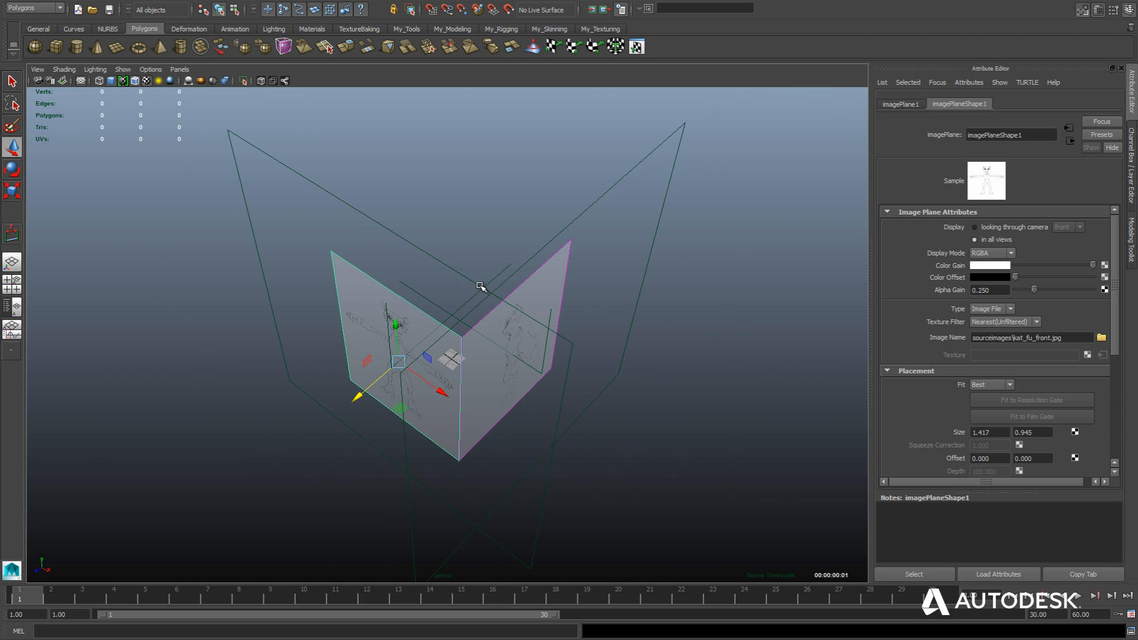
Move the front camera outward along positive Z so that it stands in front of the front image plane.
{"action": "left_click", "coordinate": [500, 285]}
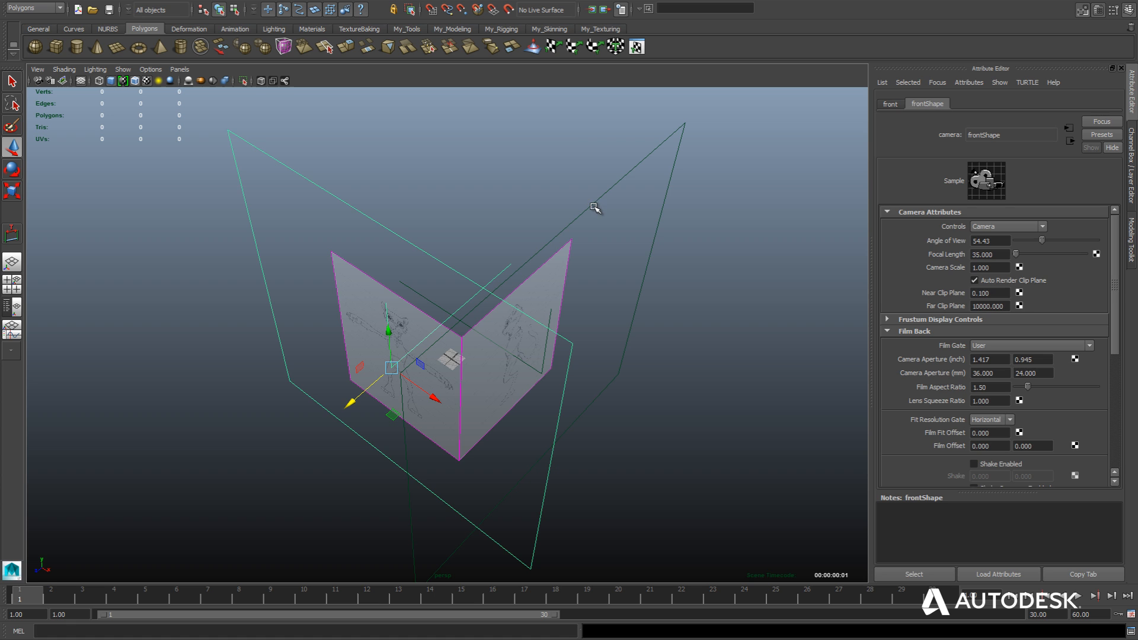
{"action": "left_click", "coordinate": [527, 223]}
{"action": "left_click", "coordinate": [583, 217]}
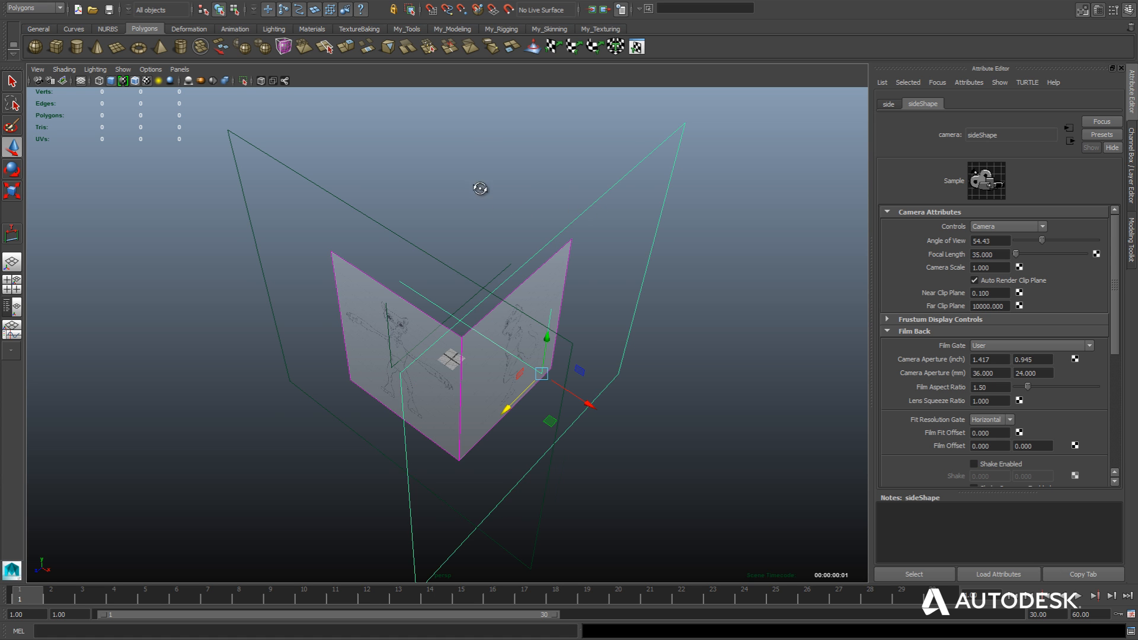
{"action": "mouse_move", "coordinate": [478, 183]}
{"action": "left_mouse_down", "text": "alt"}
{"action": "mouse_move", "coordinate": [534, 211]}
{"action": "mouse_move", "coordinate": [492, 184]}
{"action": "mouse_move", "coordinate": [475, 191]}
{"action": "left_mouse_up", "text": "alt"}
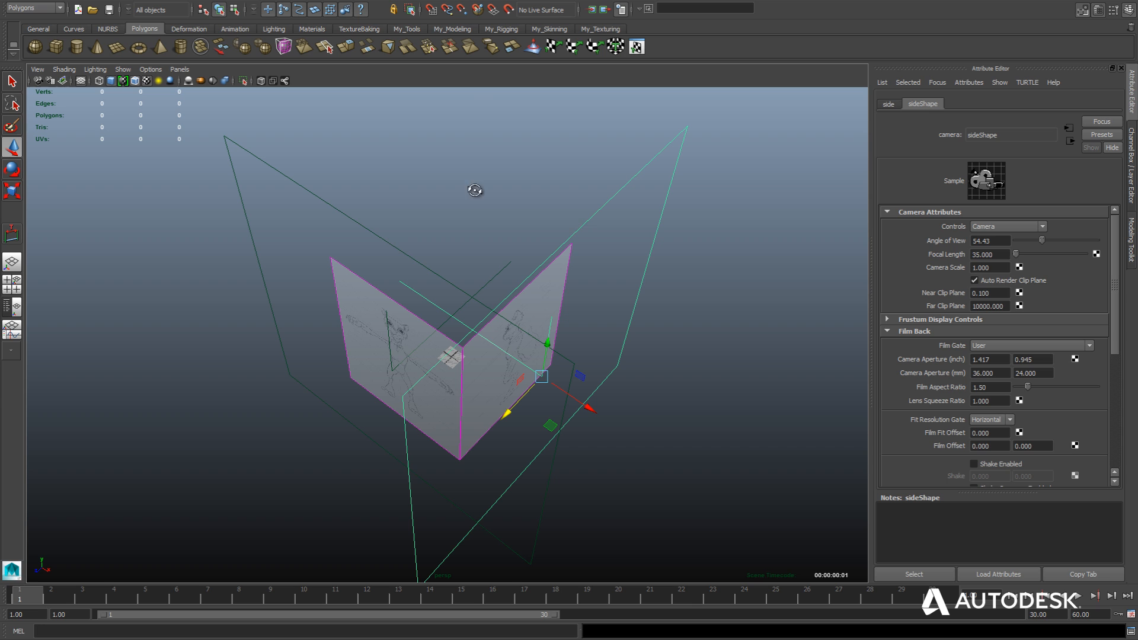
{"action": "left_click", "coordinate": [406, 257]}
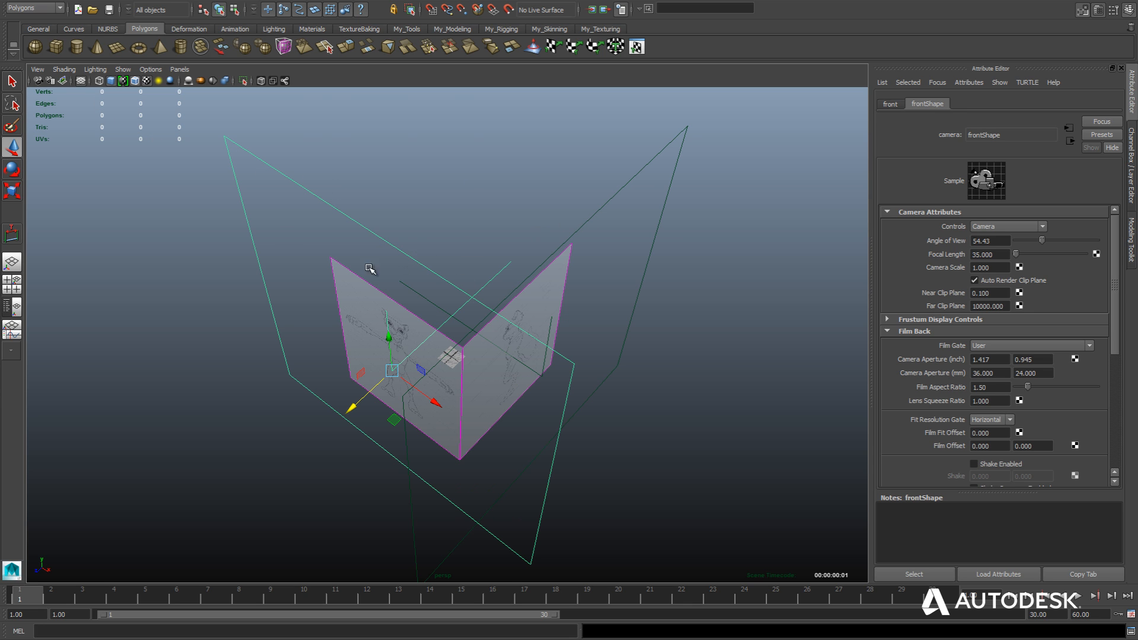
{"action": "left_click_drag", "start_coordinate": [358, 401], "coordinate": [368, 334]}
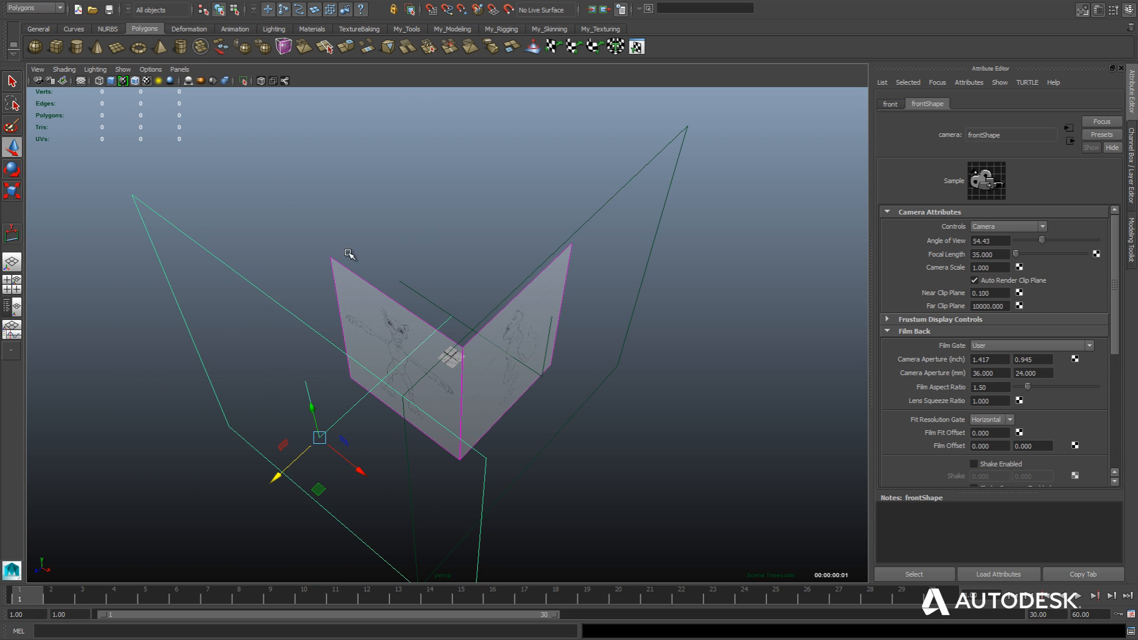
Hide the cameras, image planes and grid in the perspective view and clear the selection.
{"action": "left_click", "coordinate": [124, 69]}
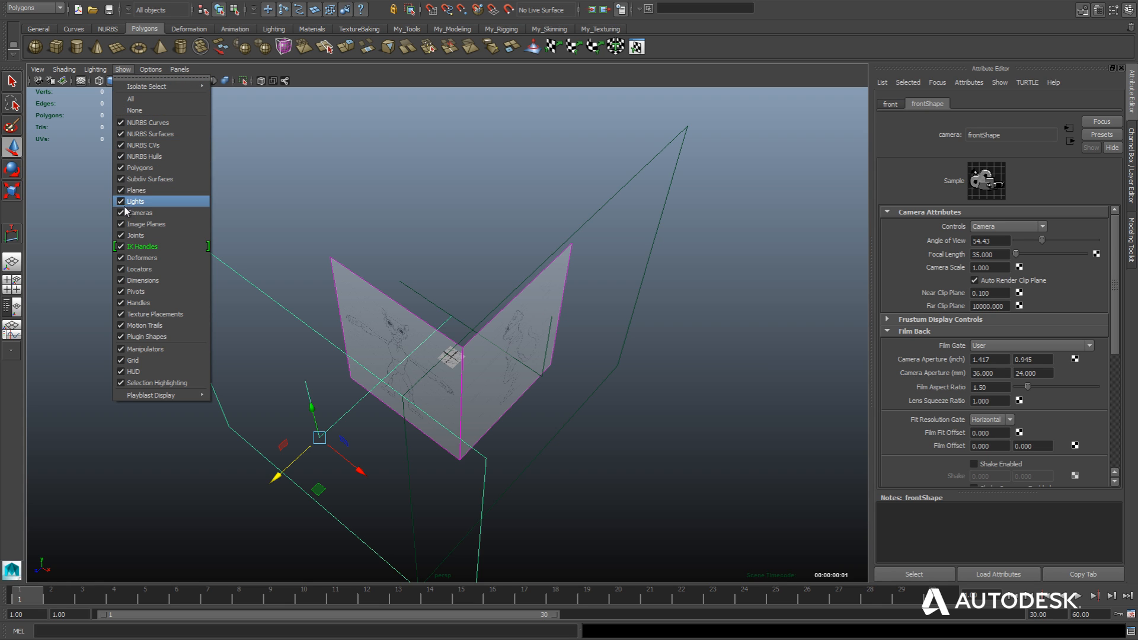
{"action": "left_click", "coordinate": [137, 213]}
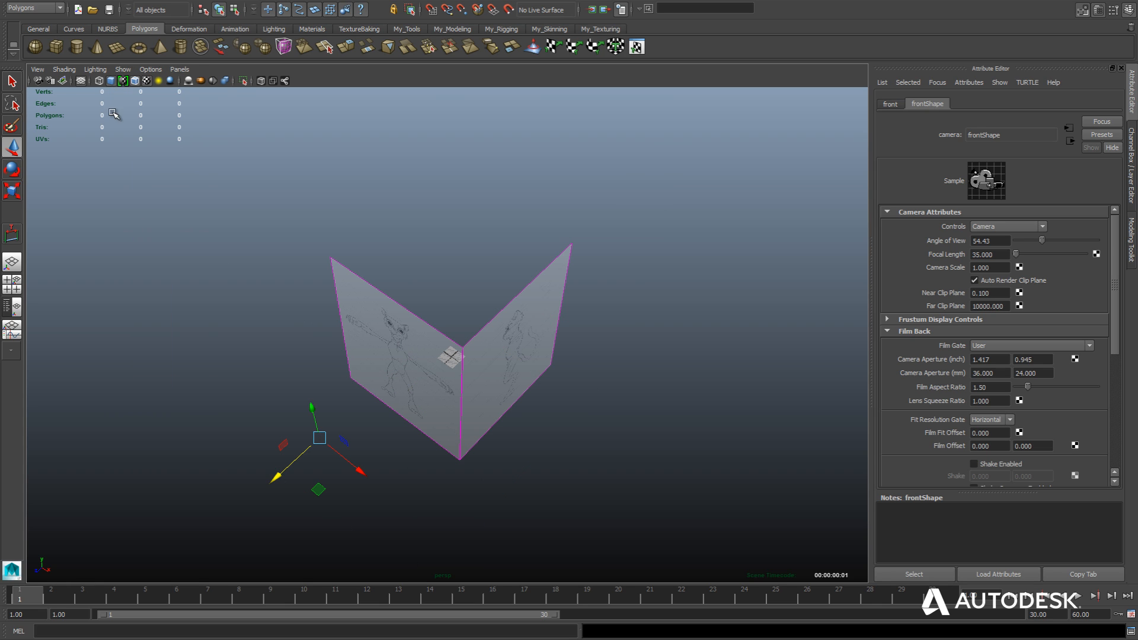
{"action": "left_click", "coordinate": [124, 70]}
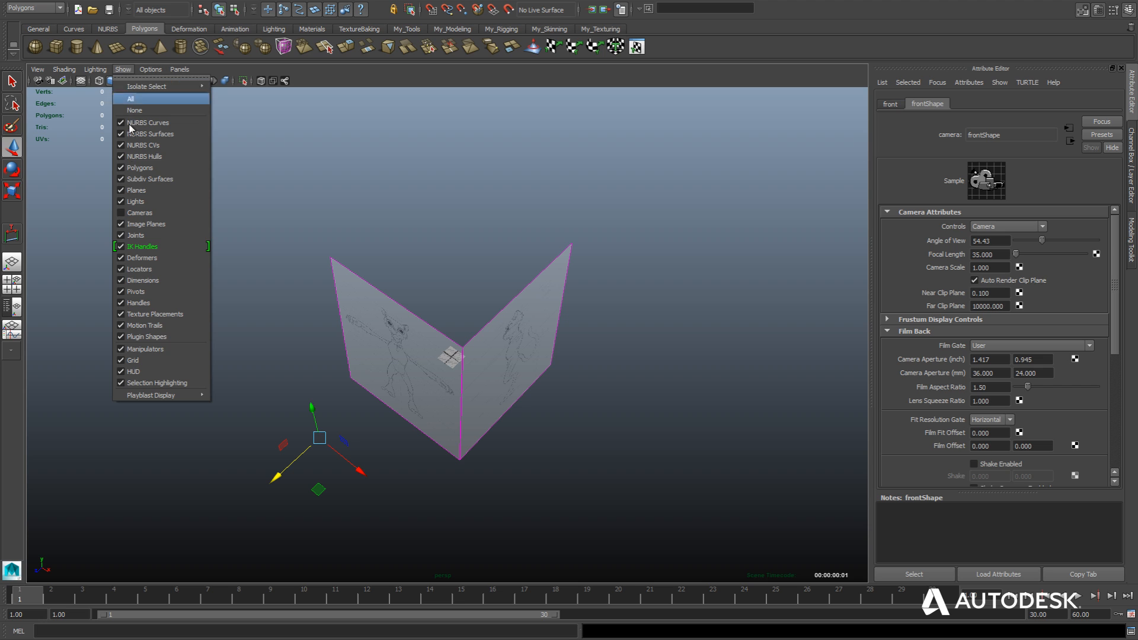
{"action": "left_click", "coordinate": [131, 224]}
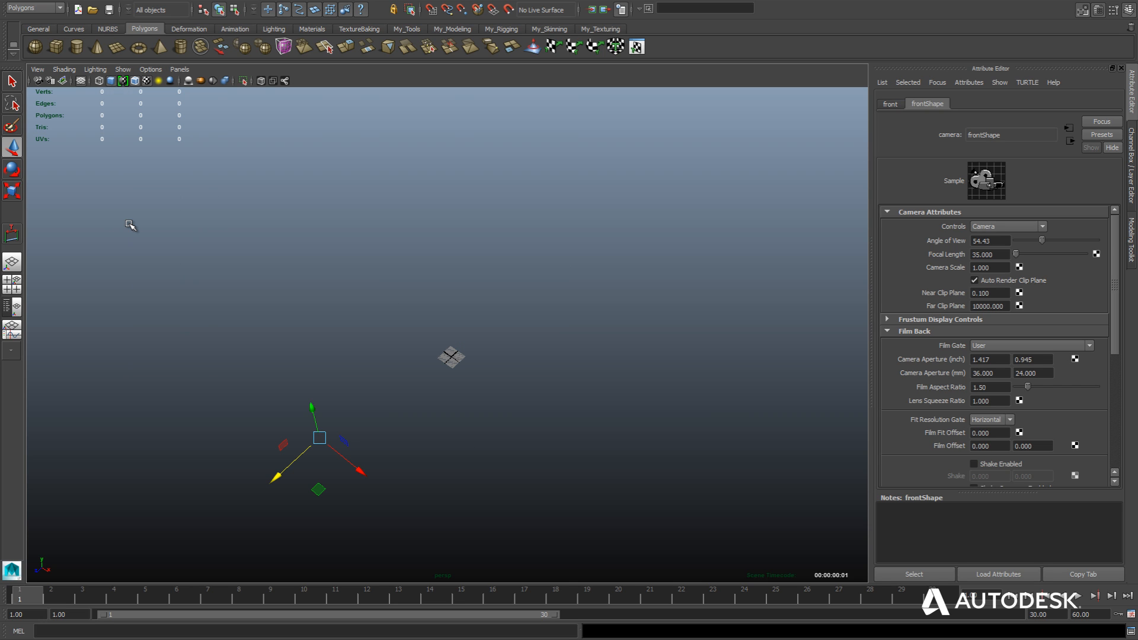
{"action": "left_click", "coordinate": [80, 84]}
{"action": "left_click_drag", "start_coordinate": [281, 317], "coordinate": [295, 295], "text": "alt"}
{"action": "left_click", "coordinate": [409, 287]}
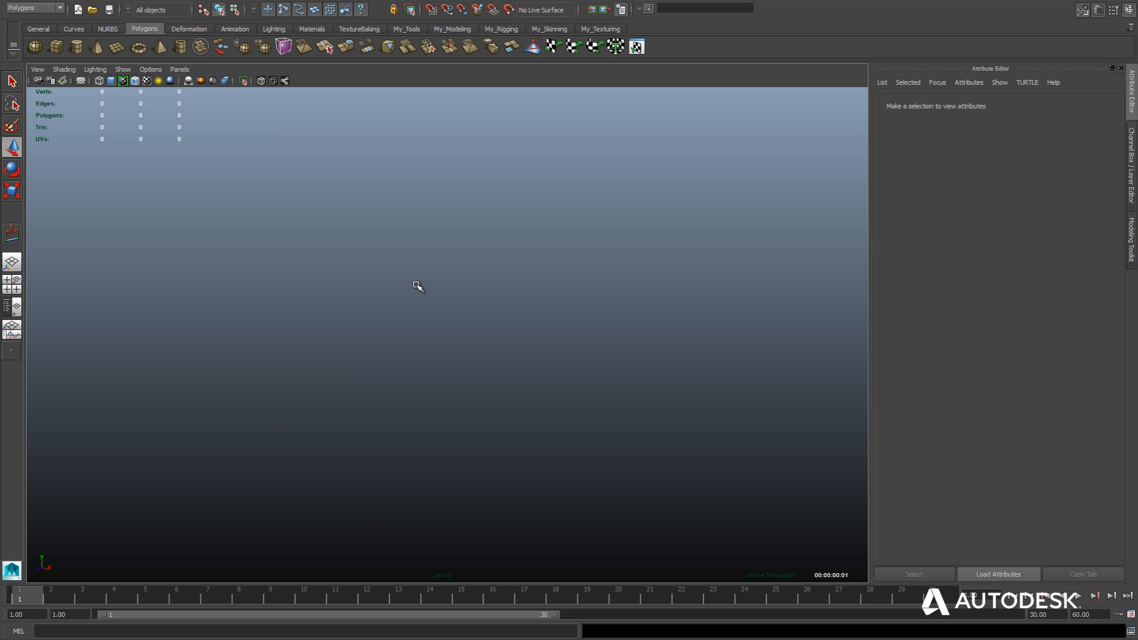
Return to the four-view layout and hide cameras in the side, front and top views.
{"action": "key", "text": "space"}
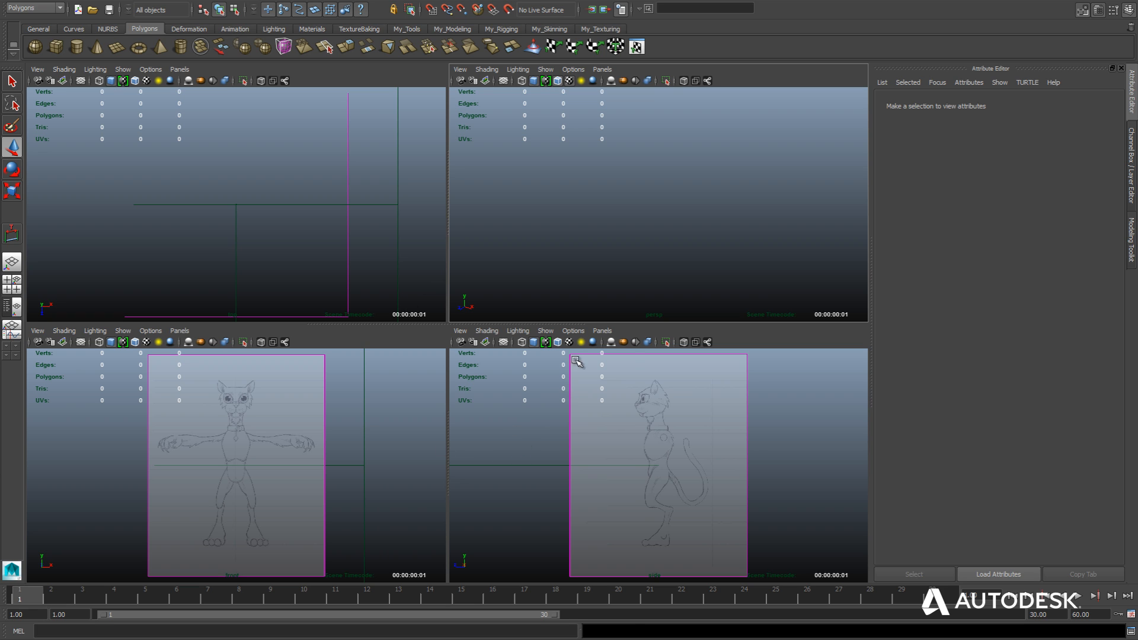
{"action": "left_click", "coordinate": [545, 334]}
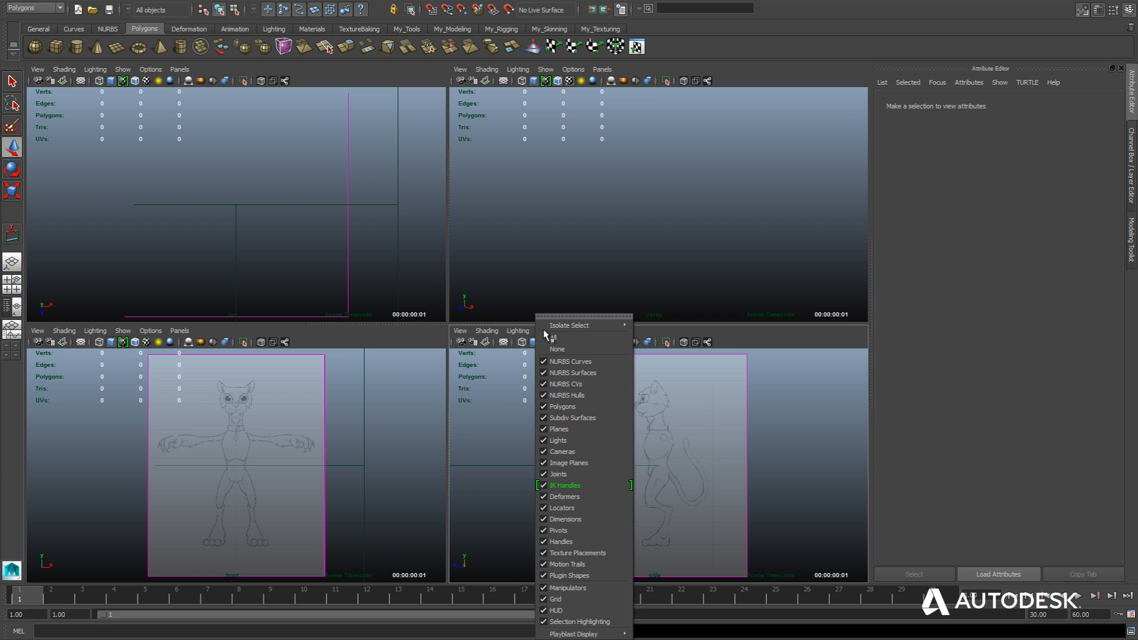
{"action": "left_click", "coordinate": [546, 452]}
{"action": "left_click", "coordinate": [123, 331]}
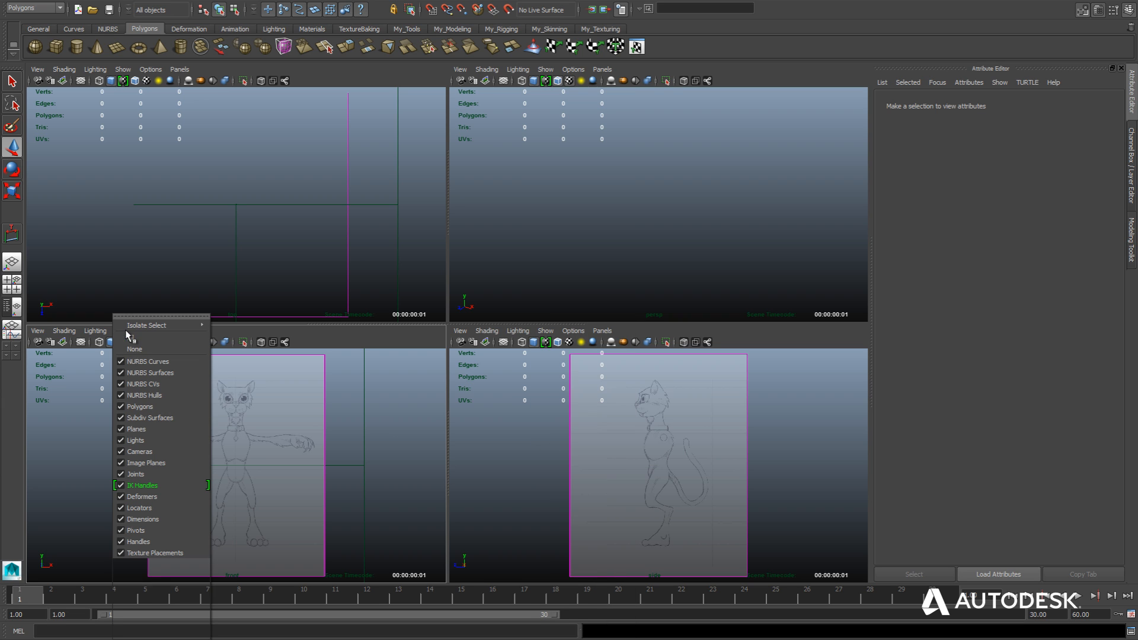
{"action": "left_click", "coordinate": [130, 453]}
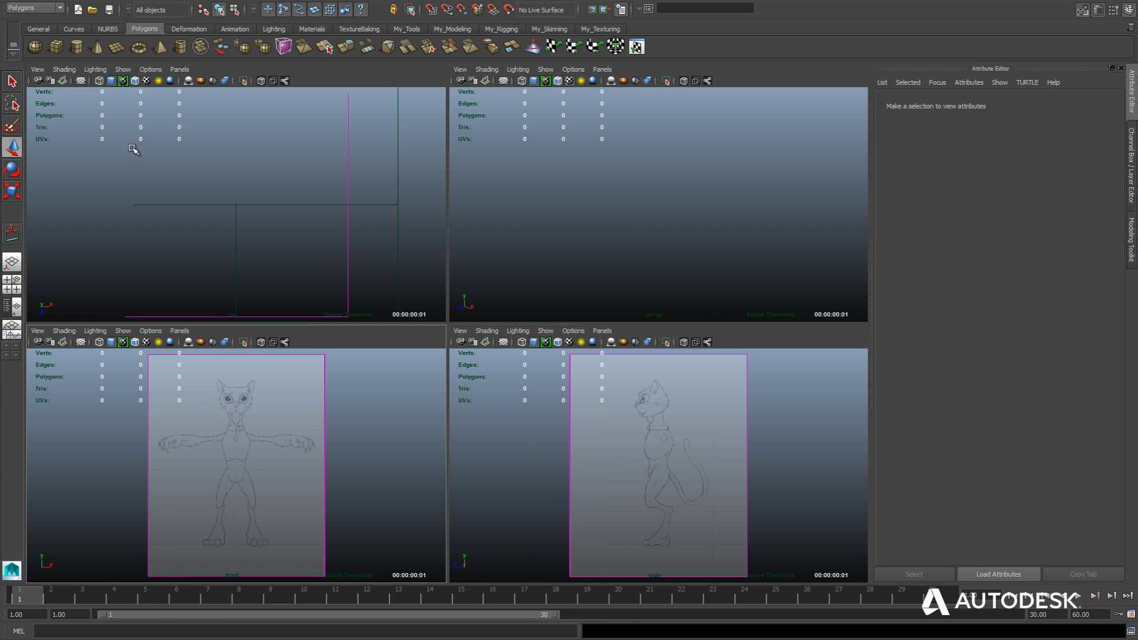
{"action": "left_click", "coordinate": [124, 69]}
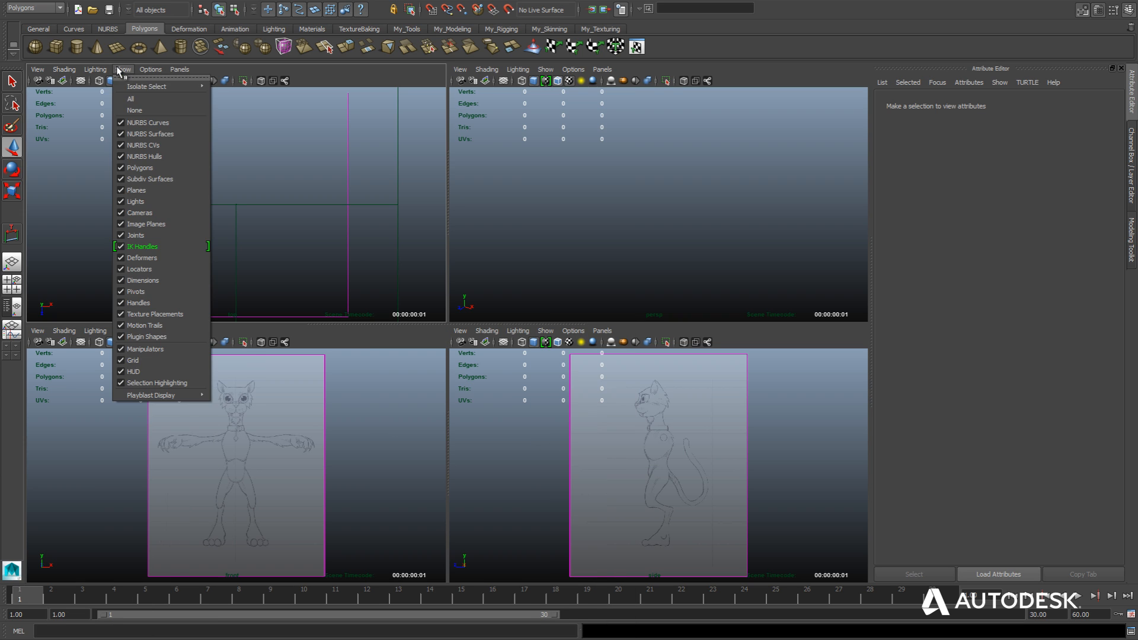
{"action": "left_click", "coordinate": [135, 212]}
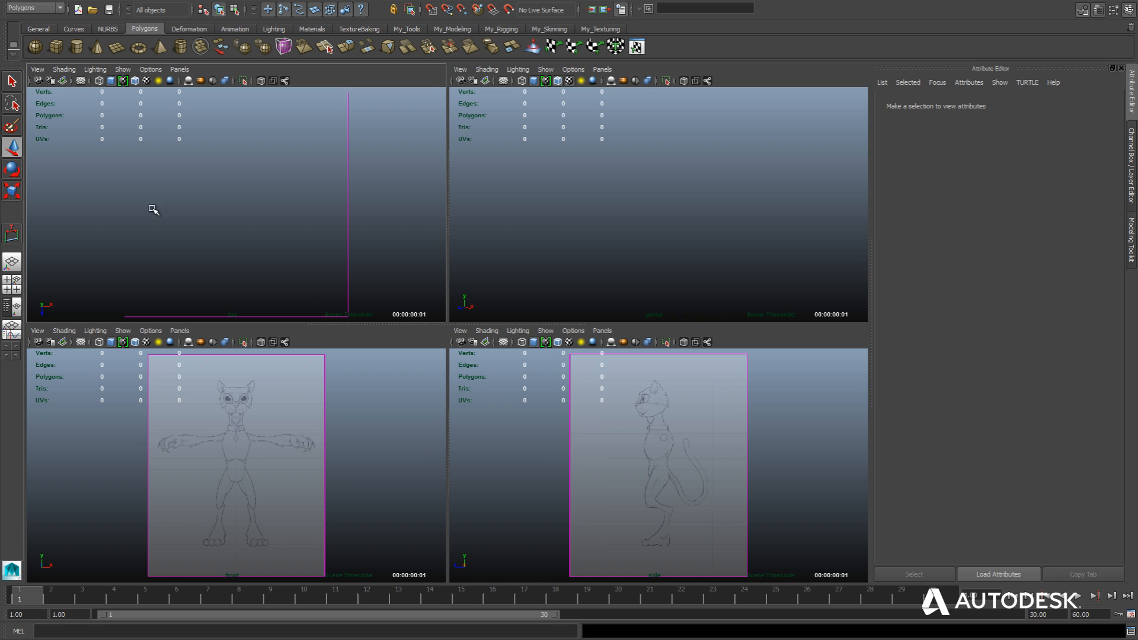
Turn the grid back on in the perspective view and create a polygon cube on it.
{"action": "left_click", "coordinate": [56, 46]}
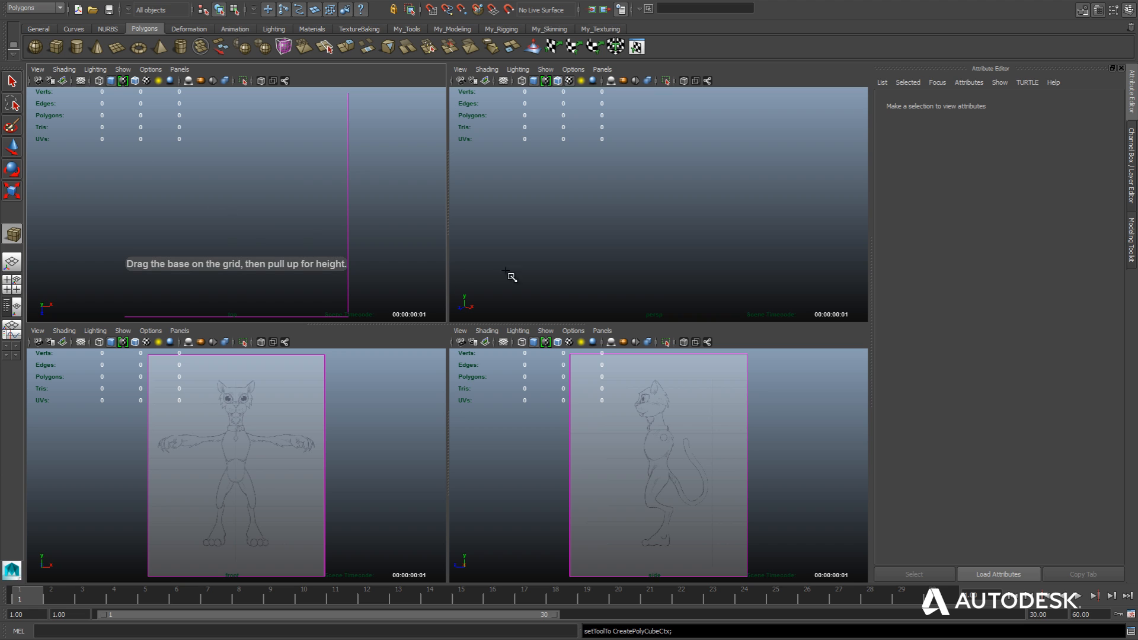
{"action": "left_click", "coordinate": [504, 81]}
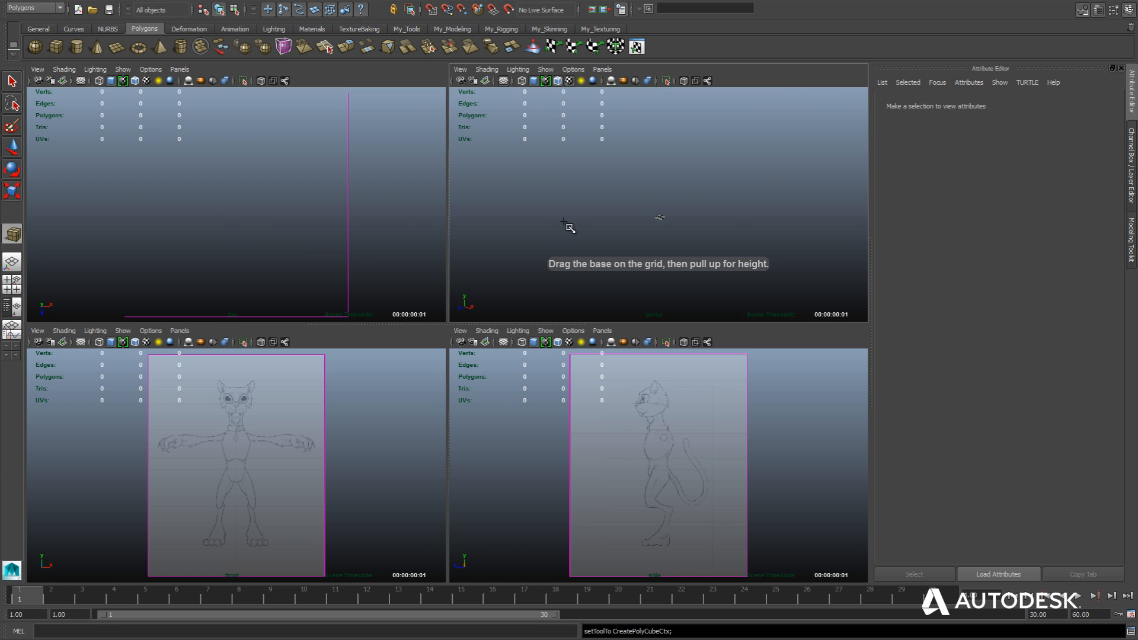
{"action": "scroll", "coordinate": [566, 225], "scroll_direction": "up", "scroll_amount": 6}
{"action": "middle_click_drag", "start_coordinate": [599, 242], "coordinate": [627, 153], "text": "alt"}
{"action": "scroll", "coordinate": [575, 224], "scroll_direction": "up", "scroll_amount": 7}
{"action": "scroll", "coordinate": [626, 153], "scroll_direction": "up", "scroll_amount": 4}
{"action": "mouse_move", "coordinate": [600, 240]}
{"action": "middle_mouse_down", "text": "alt"}
{"action": "mouse_move", "coordinate": [648, 169]}
{"action": "mouse_move", "coordinate": [624, 205]}
{"action": "middle_mouse_up", "text": "alt"}
{"action": "left_click_drag", "start_coordinate": [589, 277], "coordinate": [610, 288], "text": "ctrl+shift"}
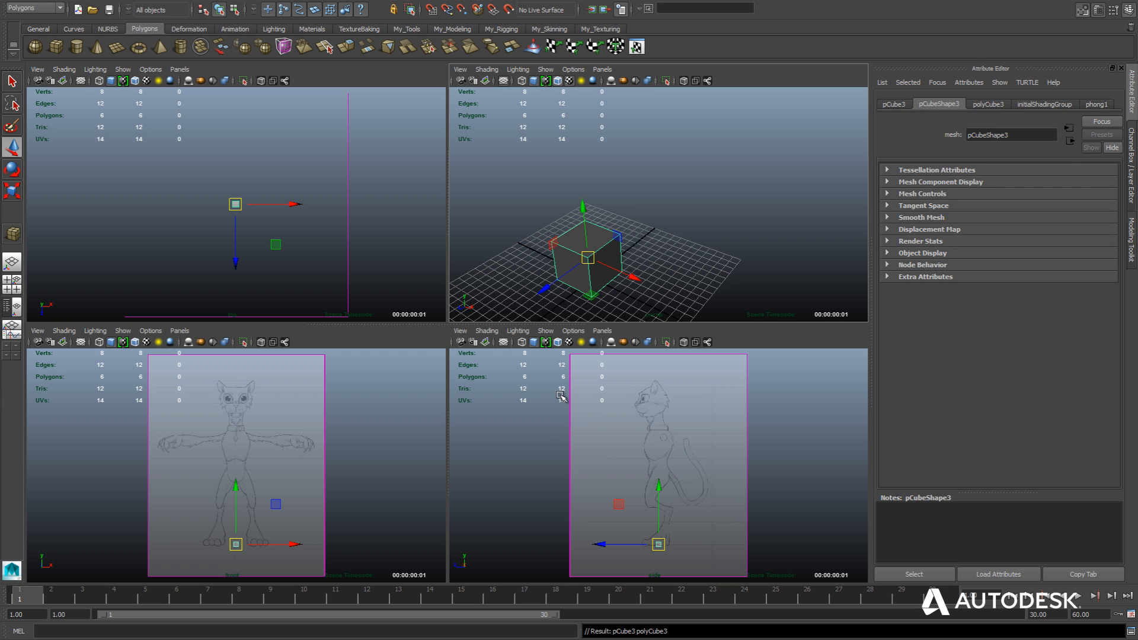
Scale the cube up uniformly and raise it along Y so it sits at the cat's lower legs.
{"action": "key", "text": "r"}
{"action": "left_click_drag", "start_coordinate": [590, 261], "coordinate": [818, 228]}
{"action": "key", "text": "w"}
{"action": "left_click_drag", "start_coordinate": [659, 488], "coordinate": [660, 472]}
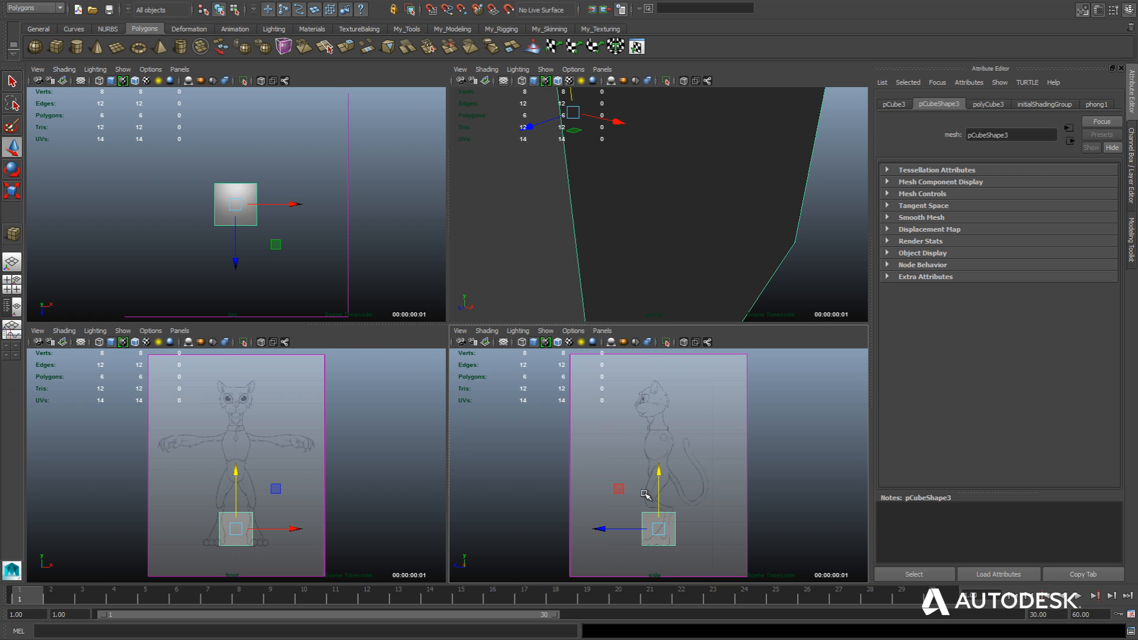
Narrow the cube along X in the front view and along Z in the side view to roughly the lower leg's thickness.
{"action": "scroll", "coordinate": [645, 493], "scroll_direction": "up", "scroll_amount": 2}
{"action": "middle_click_drag", "start_coordinate": [517, 503], "coordinate": [509, 448], "text": "alt"}
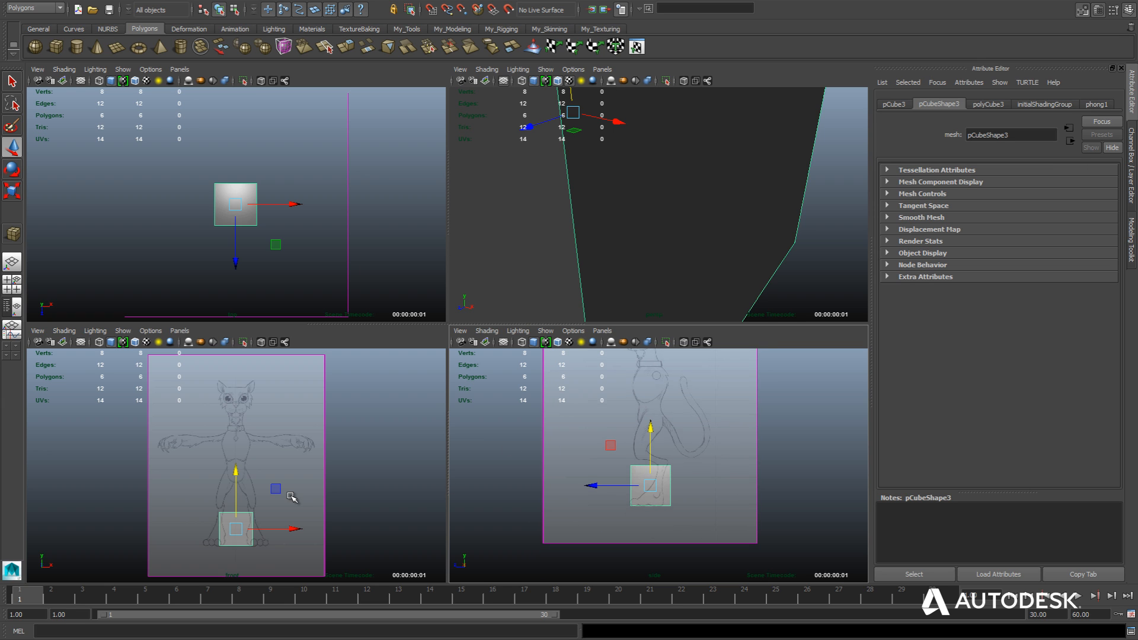
{"action": "scroll", "coordinate": [292, 498], "scroll_direction": "up", "scroll_amount": 3}
{"action": "middle_click_drag", "start_coordinate": [419, 457], "coordinate": [430, 439], "text": "alt"}
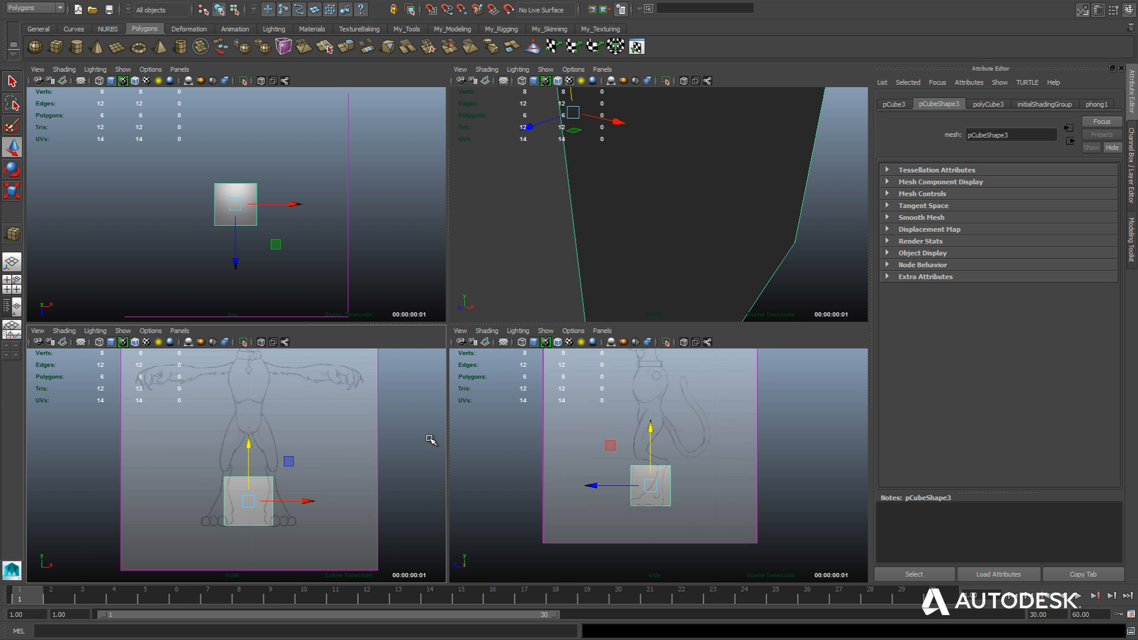
{"action": "scroll", "coordinate": [431, 440], "scroll_direction": "up", "scroll_amount": 1}
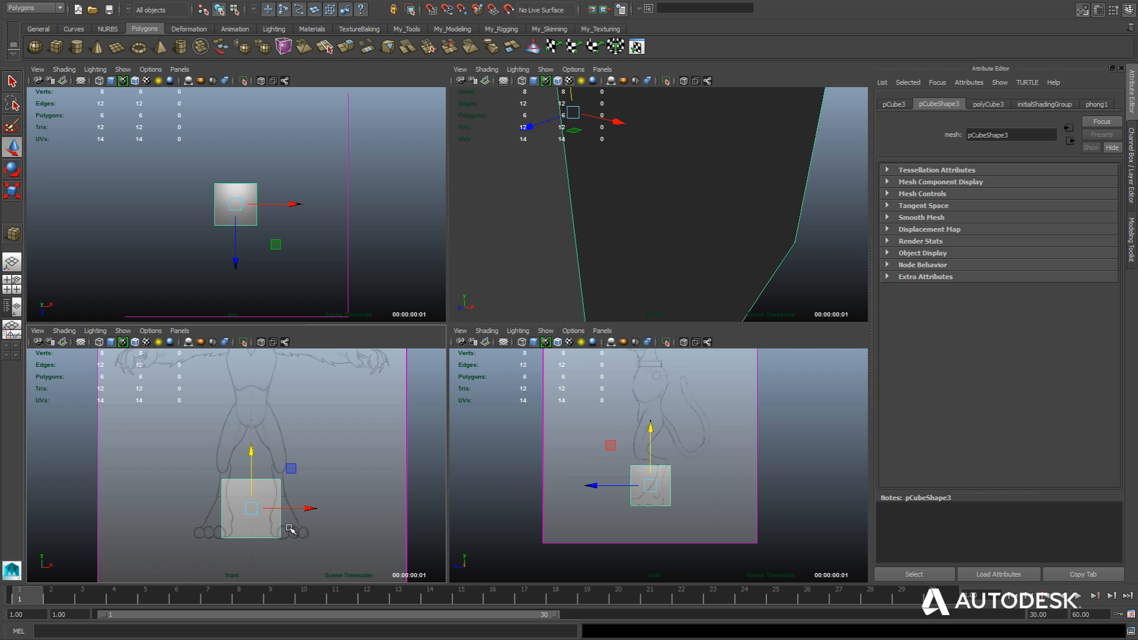
{"action": "key", "text": "r"}
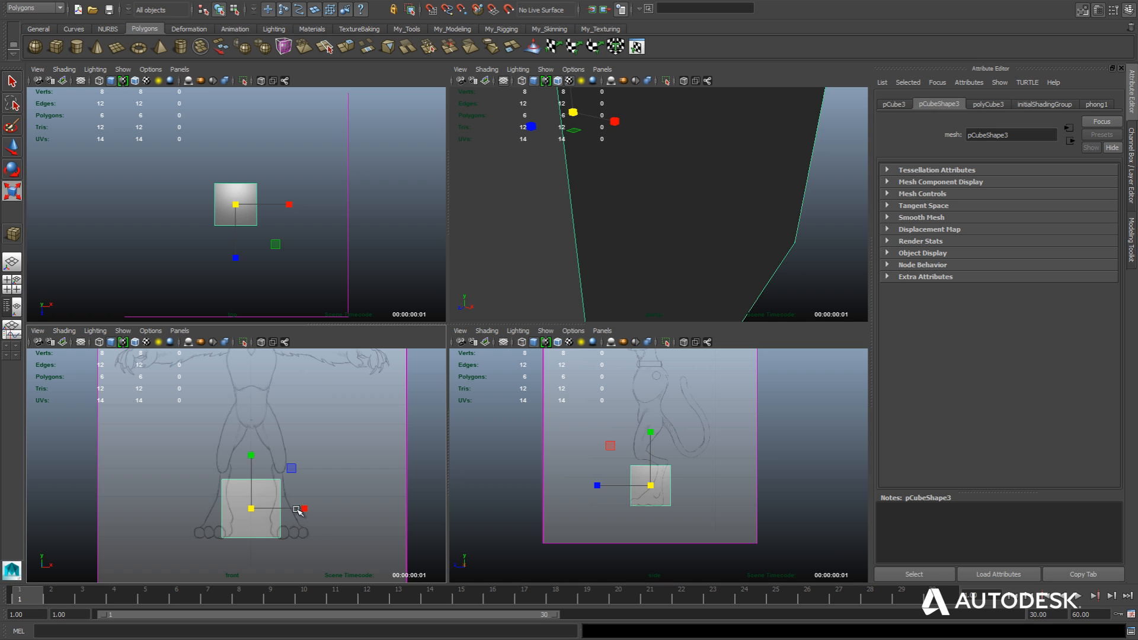
{"action": "left_click_drag", "start_coordinate": [306, 509], "coordinate": [268, 510]}
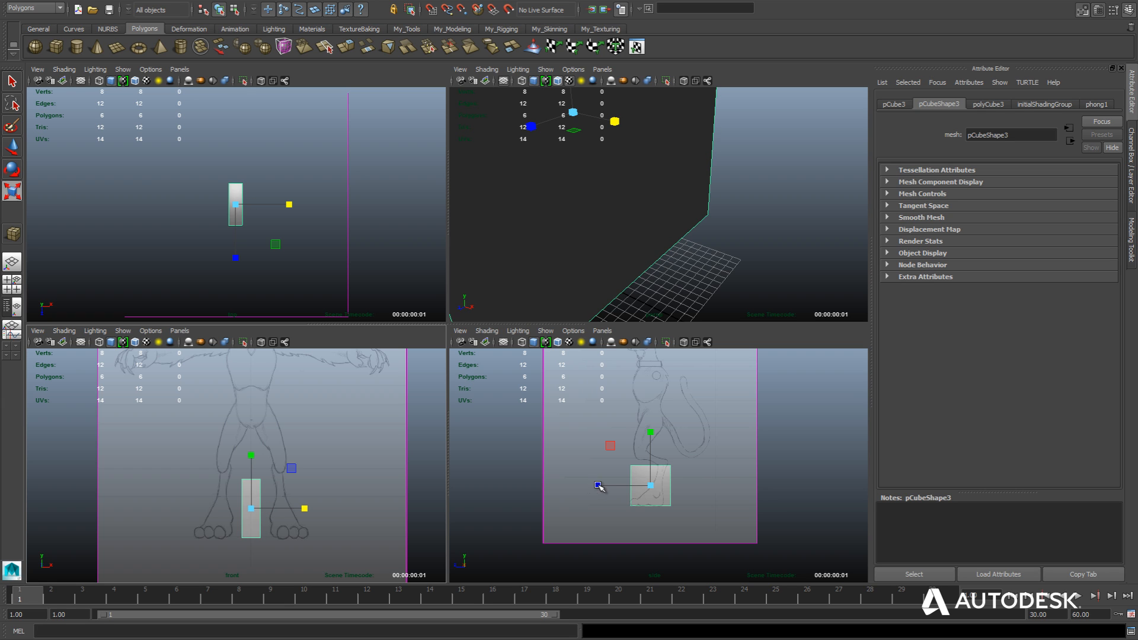
{"action": "left_click_drag", "start_coordinate": [600, 487], "coordinate": [623, 490]}
Move the cube along negative X onto the cat's leg and tilt it in the side view to follow the lower leg.
{"action": "key", "text": "w"}
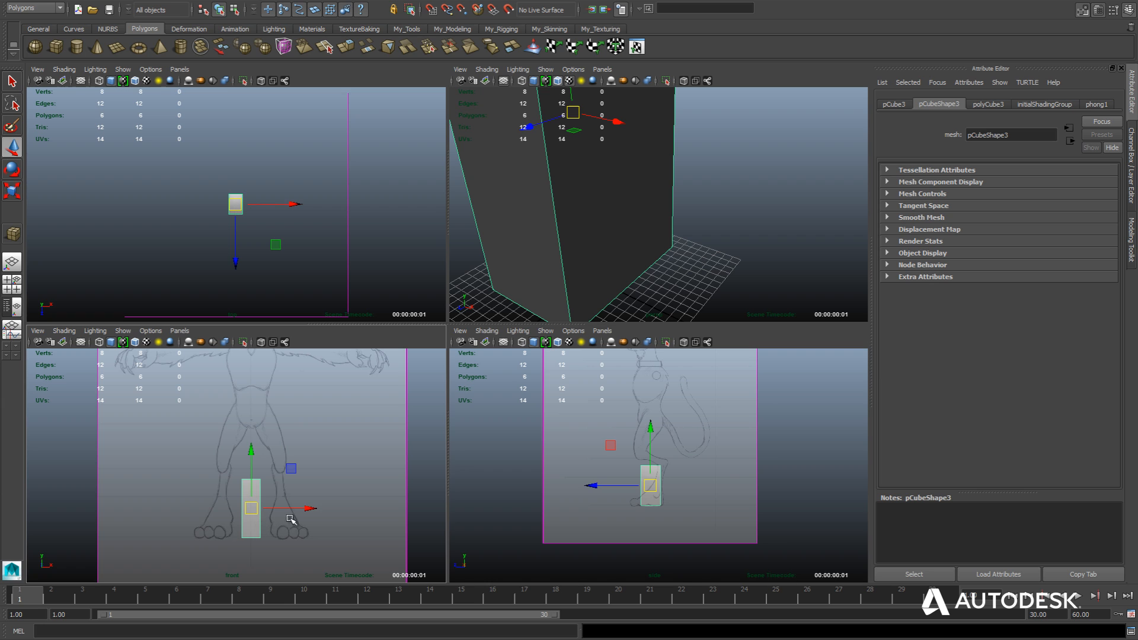
{"action": "left_click_drag", "start_coordinate": [313, 509], "coordinate": [279, 511]}
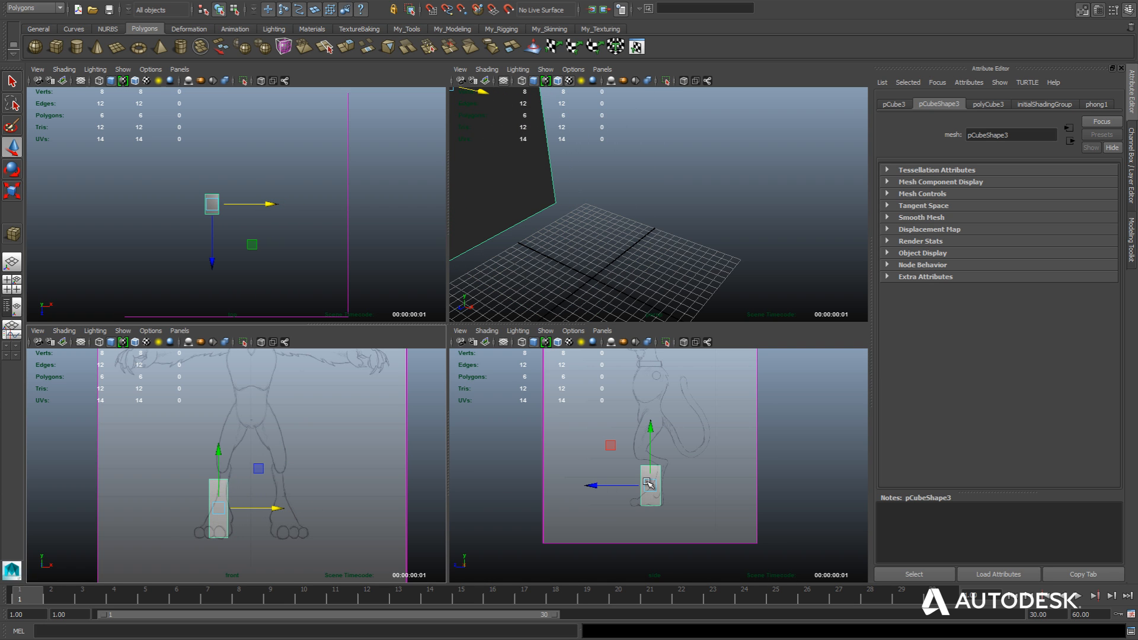
{"action": "key", "text": "e"}
{"action": "left_click_drag", "start_coordinate": [678, 444], "coordinate": [689, 453]}
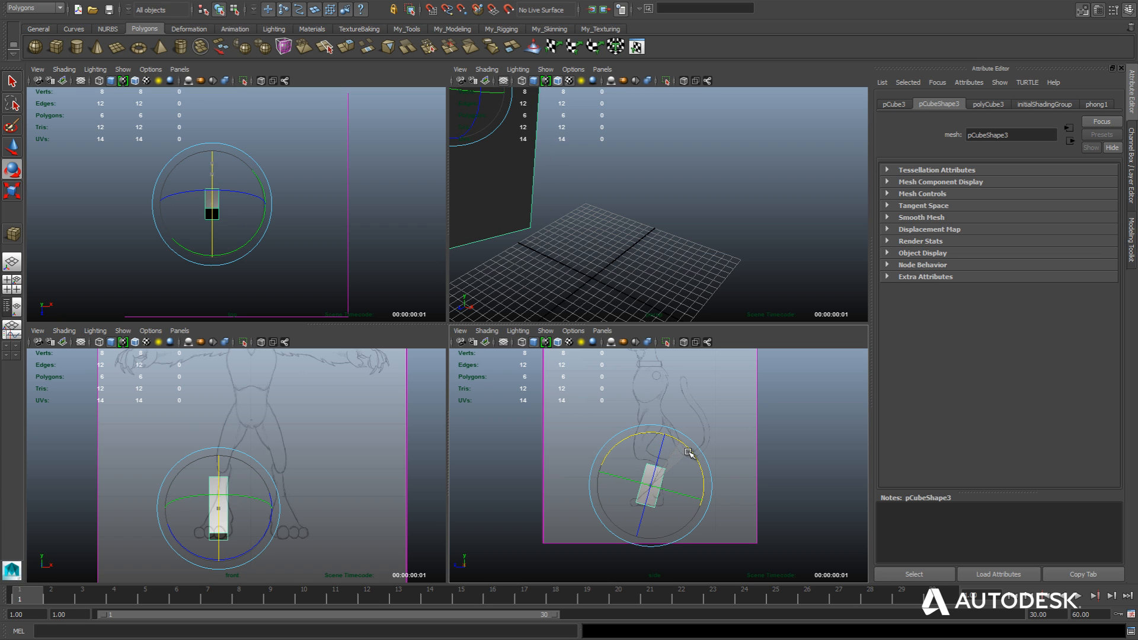
{"action": "key", "text": "w"}
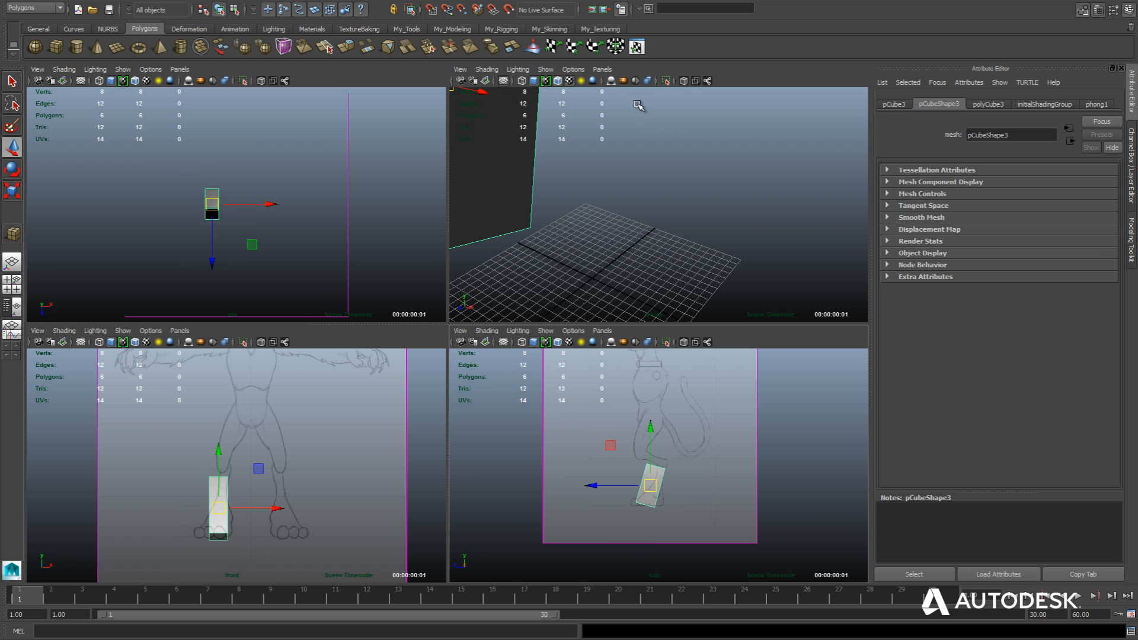
Check the tilted test cube against the sketches in all views and delete it.
{"action": "scroll", "coordinate": [560, 267], "scroll_direction": "down", "scroll_amount": 6}
{"action": "left_click_drag", "start_coordinate": [541, 259], "coordinate": [552, 311], "text": "alt"}
{"action": "scroll", "coordinate": [529, 488], "scroll_direction": "down", "scroll_amount": 1}
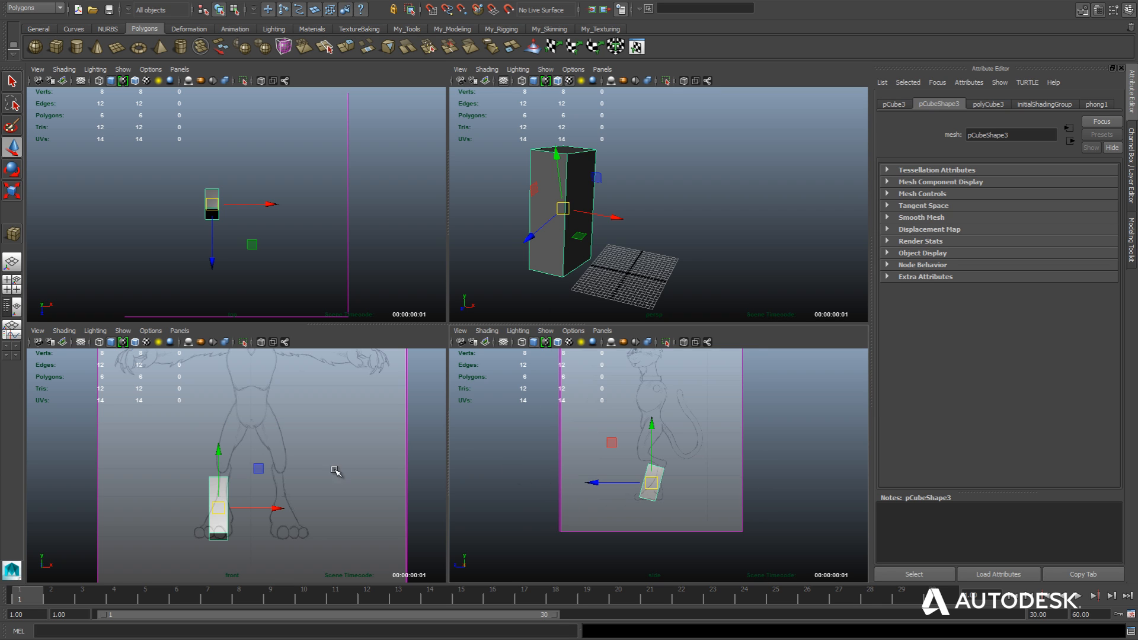
{"action": "key", "text": "shift+a"}
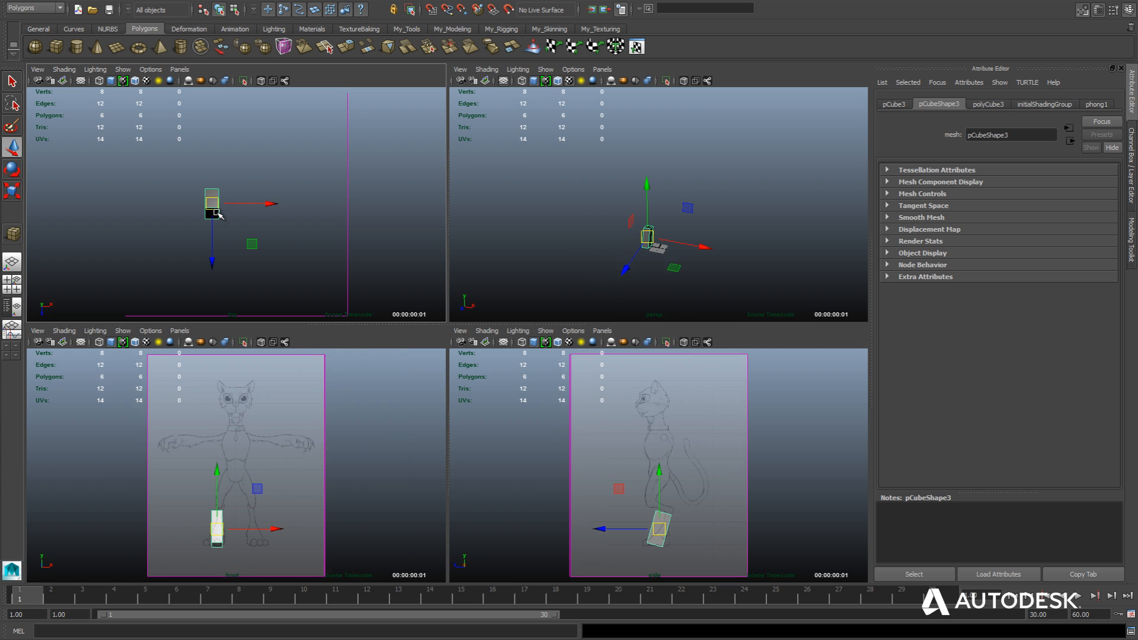
{"action": "key", "text": "Delete"}
Select both image planes and assign them to a new display layer.
{"action": "left_click_drag", "start_coordinate": [287, 262], "coordinate": [396, 362]}
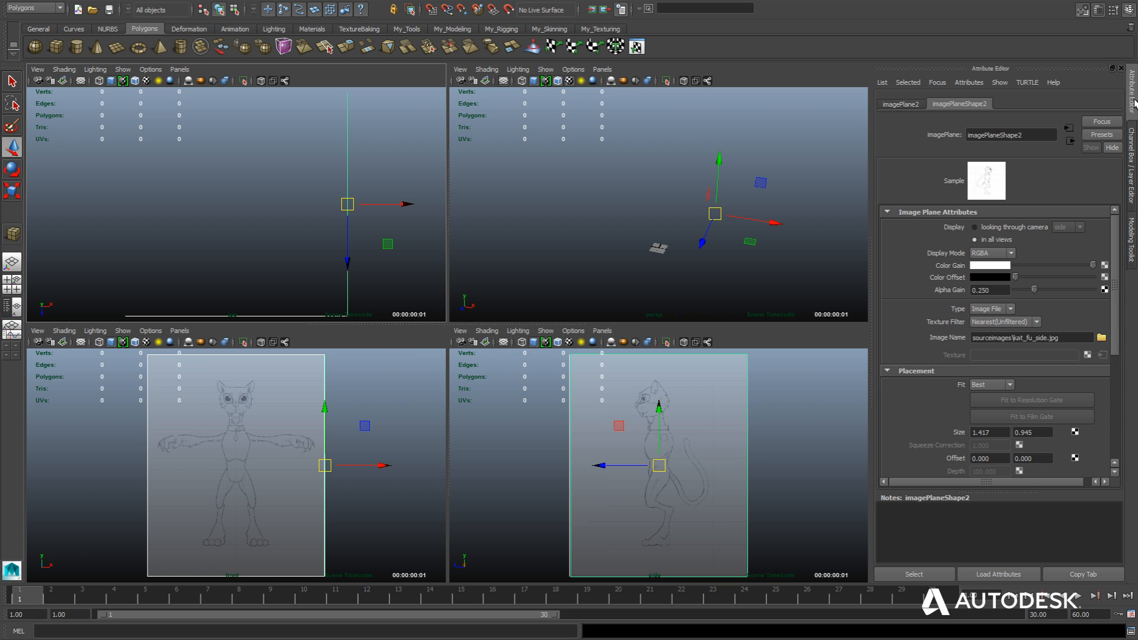
{"action": "left_click", "coordinate": [1132, 194]}
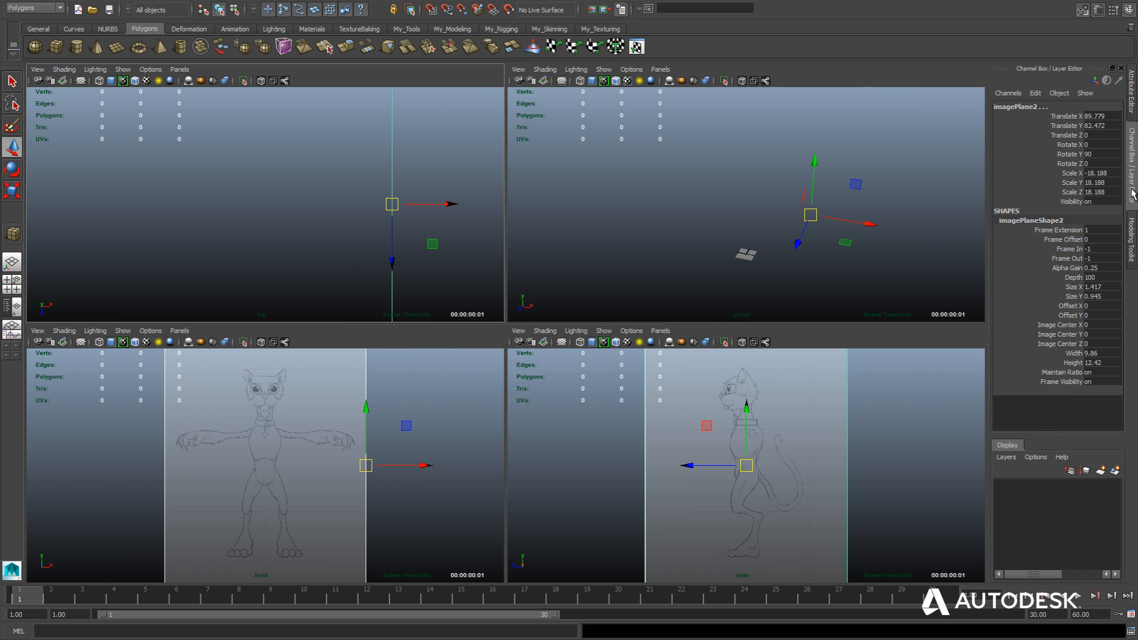
{"action": "left_click", "coordinate": [1116, 471]}
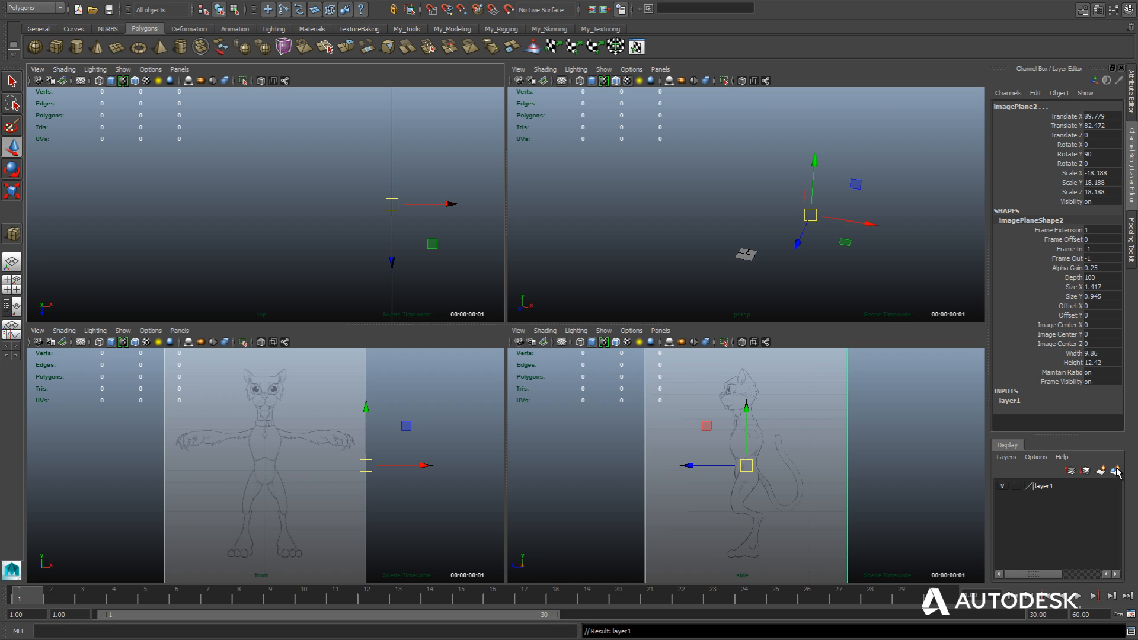
Toggle the new layer's visibility off and on to check that it controls both image planes, leaving it visible.
{"action": "left_click", "coordinate": [1004, 486]}
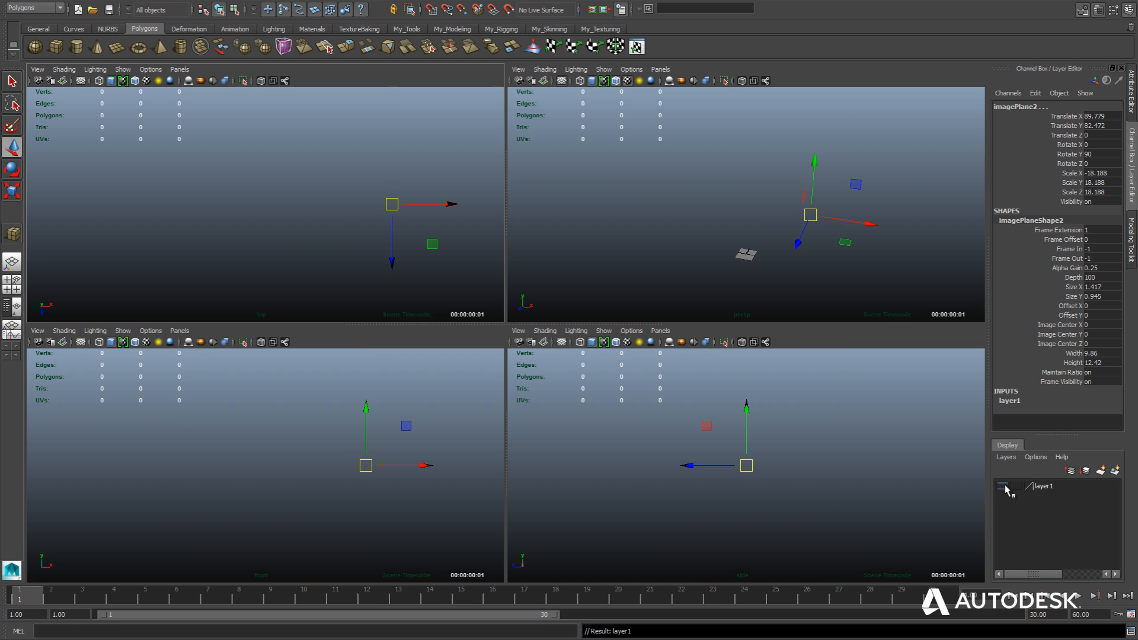
{"action": "left_click", "coordinate": [1004, 486]}
{"action": "left_click", "coordinate": [1004, 486]}
{"action": "left_click", "coordinate": [1004, 486]}
{"action": "left_click", "coordinate": [1004, 486]}
{"action": "left_click", "coordinate": [1004, 486]}
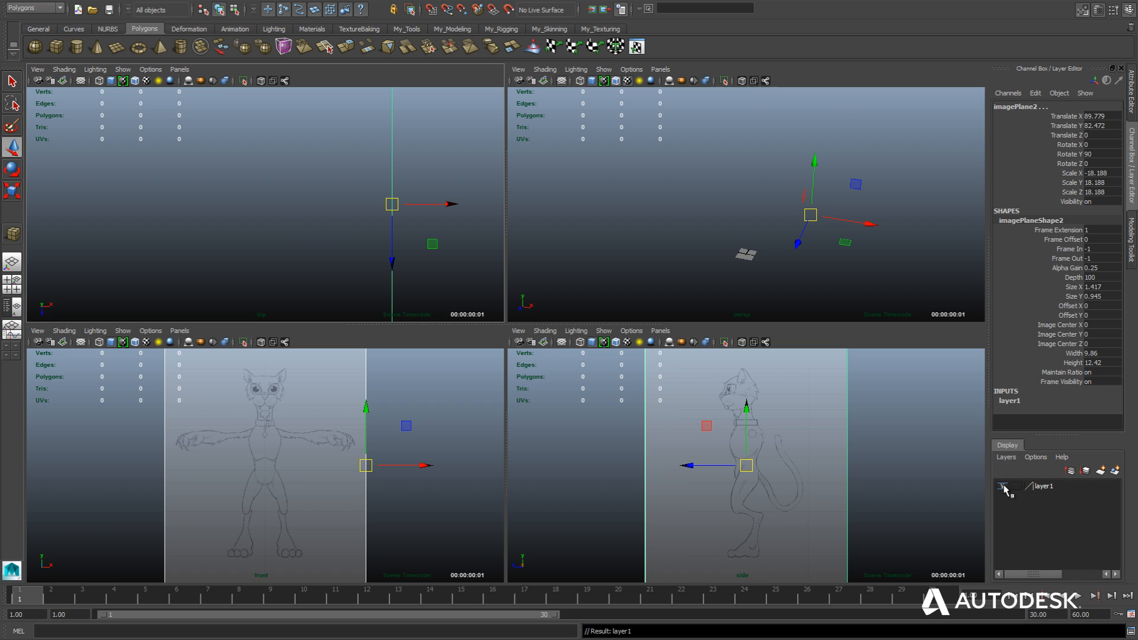
{"action": "left_click", "coordinate": [1004, 486]}
{"action": "left_click", "coordinate": [1003, 487]}
{"action": "left_click", "coordinate": [1003, 487]}
Rename the new display layer to imagePlanes and save the change.
{"action": "double_click", "coordinate": [1045, 486]}
{"action": "double_click", "coordinate": [469, 235]}
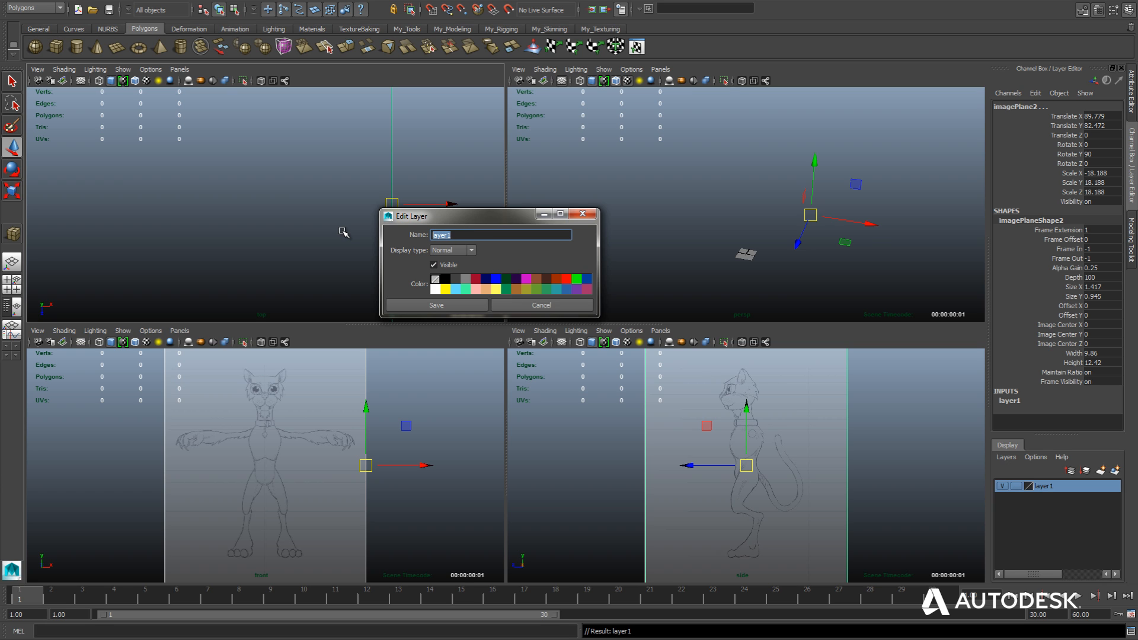
{"action": "type", "text": "imagePlanes"}
{"action": "key", "text": "Return"}
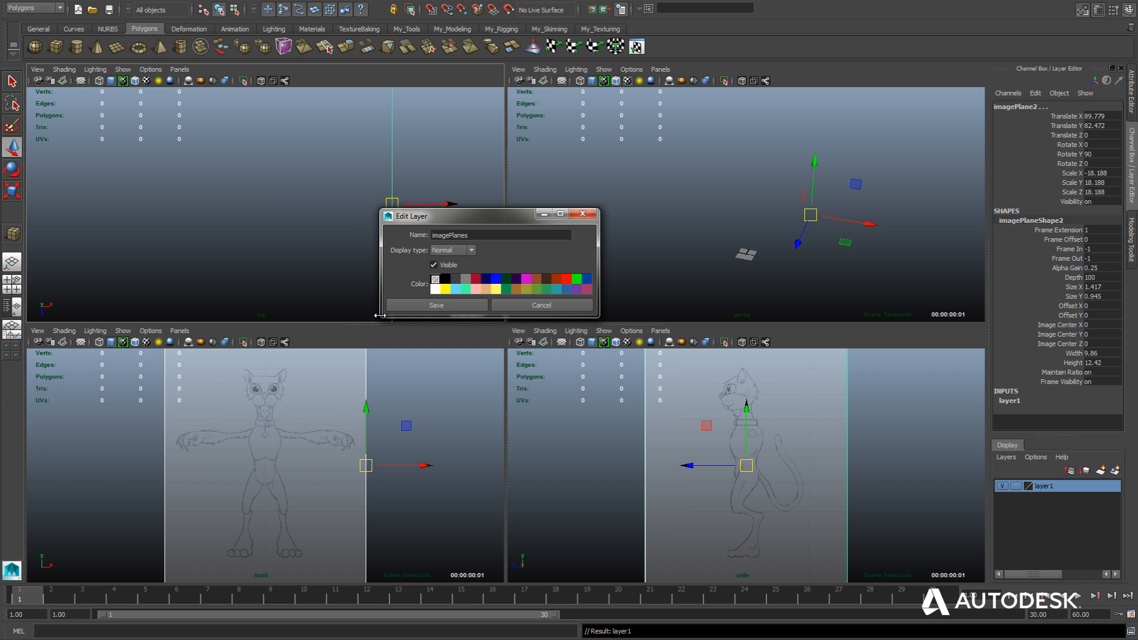
{"action": "left_click", "coordinate": [450, 306]}
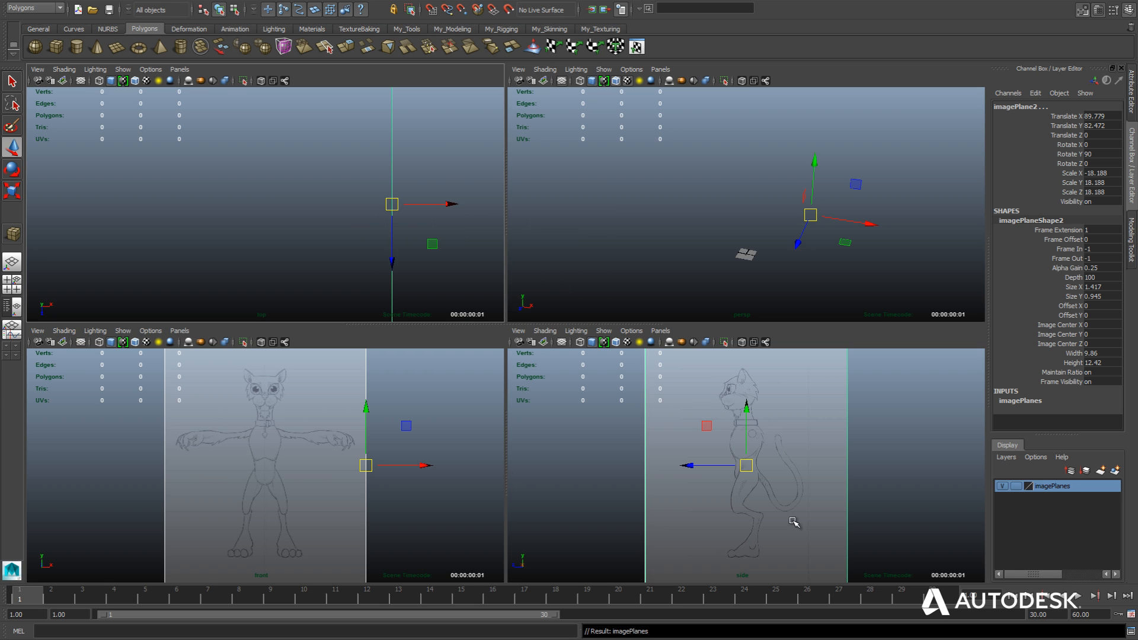
Set the imagePlanes layer to Reference display, clear the selection and test that the planes cannot be selected.
{"action": "left_click", "coordinate": [1016, 486]}
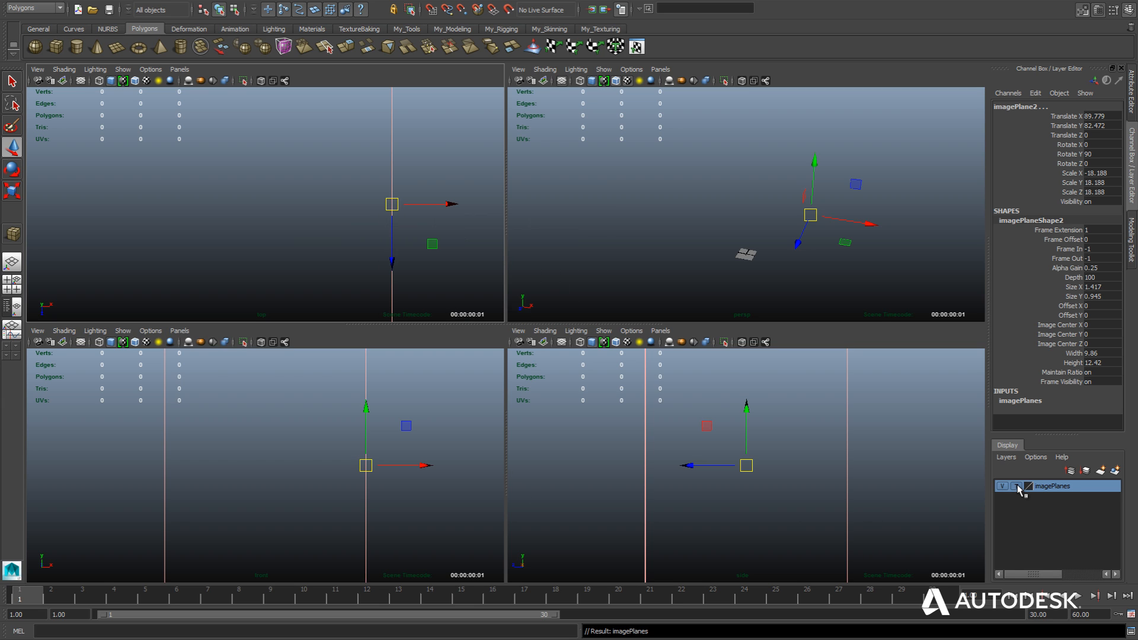
{"action": "left_click", "coordinate": [881, 465]}
{"action": "left_click_drag", "start_coordinate": [931, 393], "coordinate": [871, 434]}
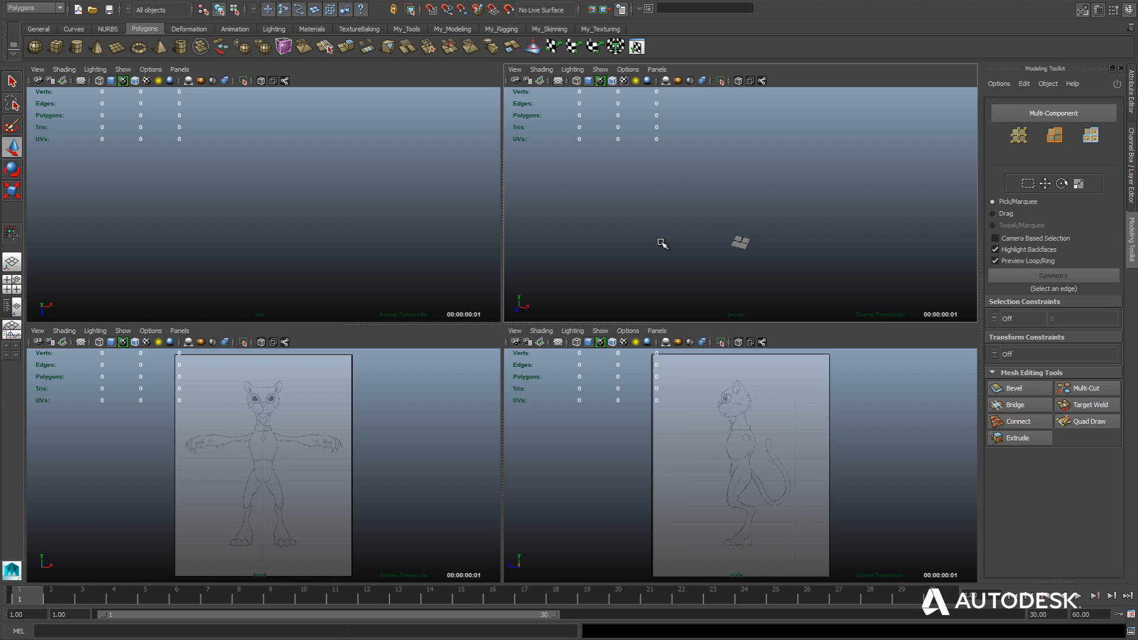
Frame the grid in the perspective view and create a polygon cube at the origin.
{"action": "key", "text": "f"}
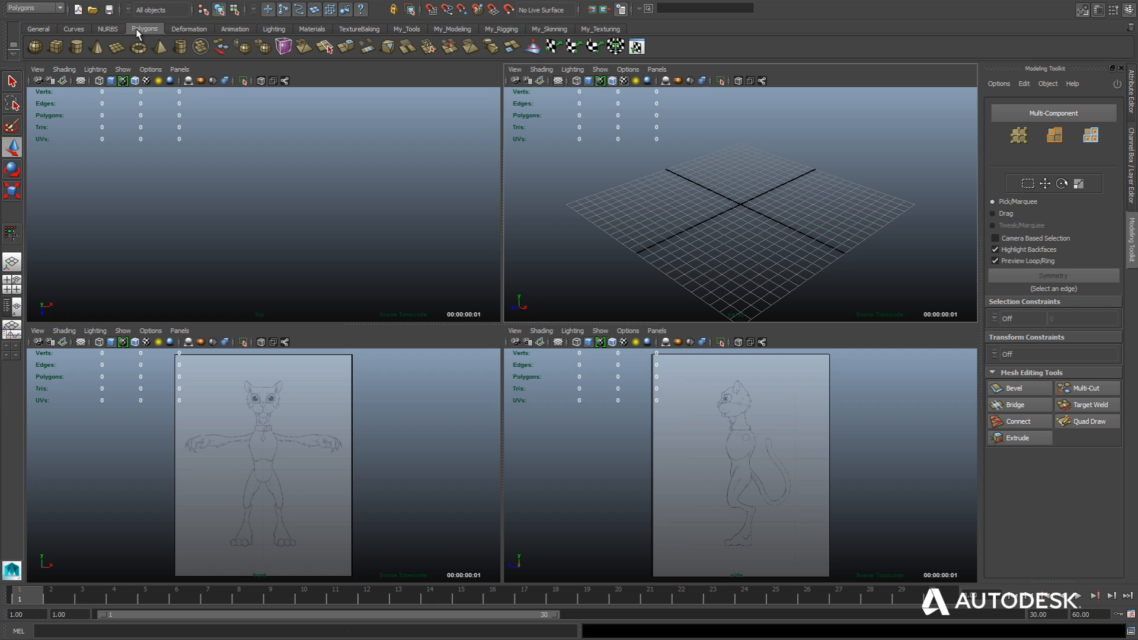
{"action": "left_click", "coordinate": [56, 46]}
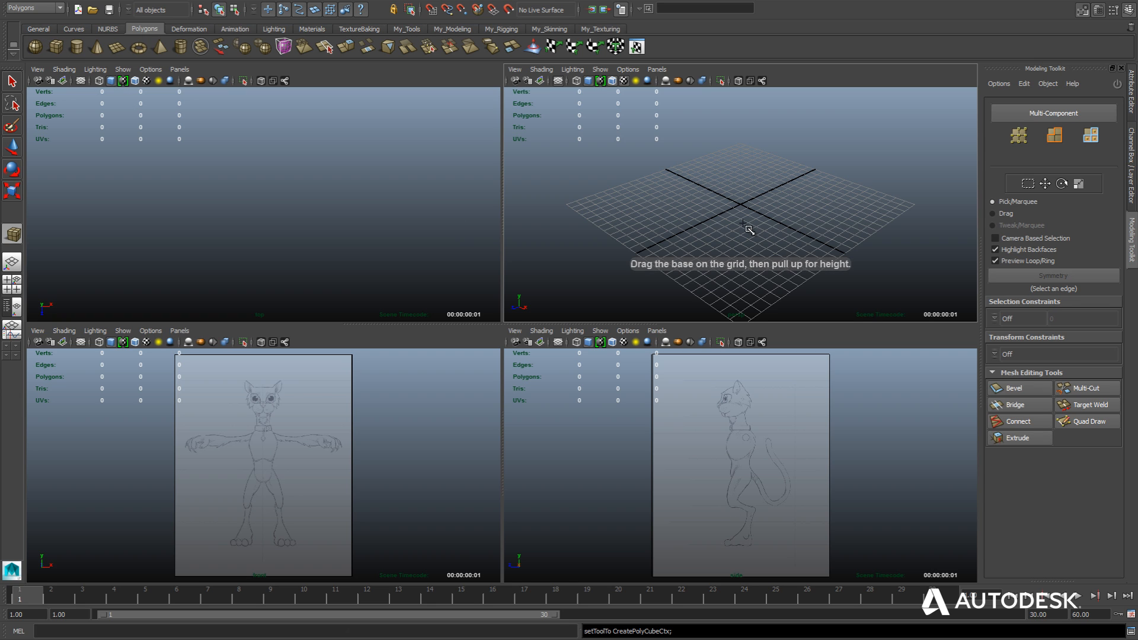
{"action": "left_click_drag", "start_coordinate": [745, 212], "coordinate": [723, 297]}
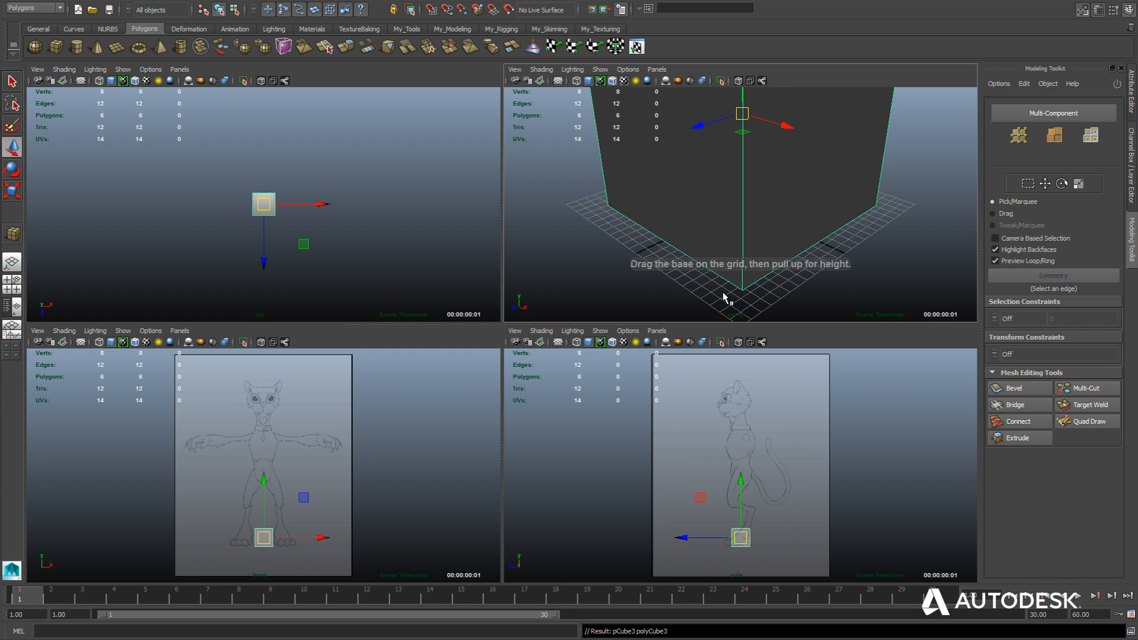
Raise the cube in the front view to the pelvis of the cat sketch.
{"action": "key", "text": "space"}
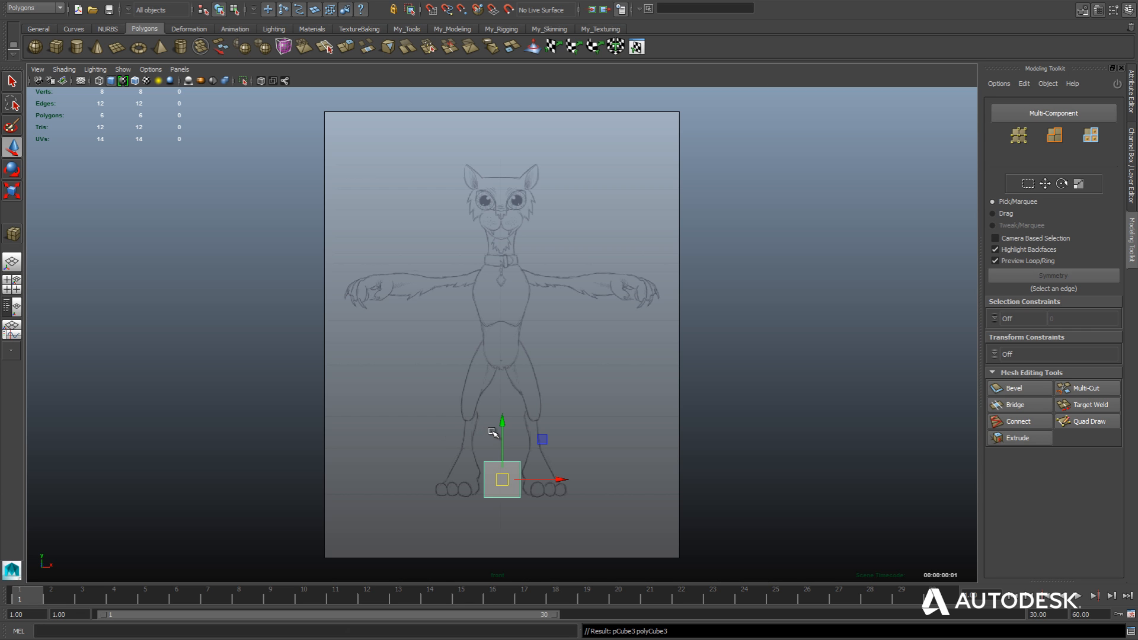
{"action": "left_click_drag", "start_coordinate": [504, 424], "coordinate": [500, 295]}
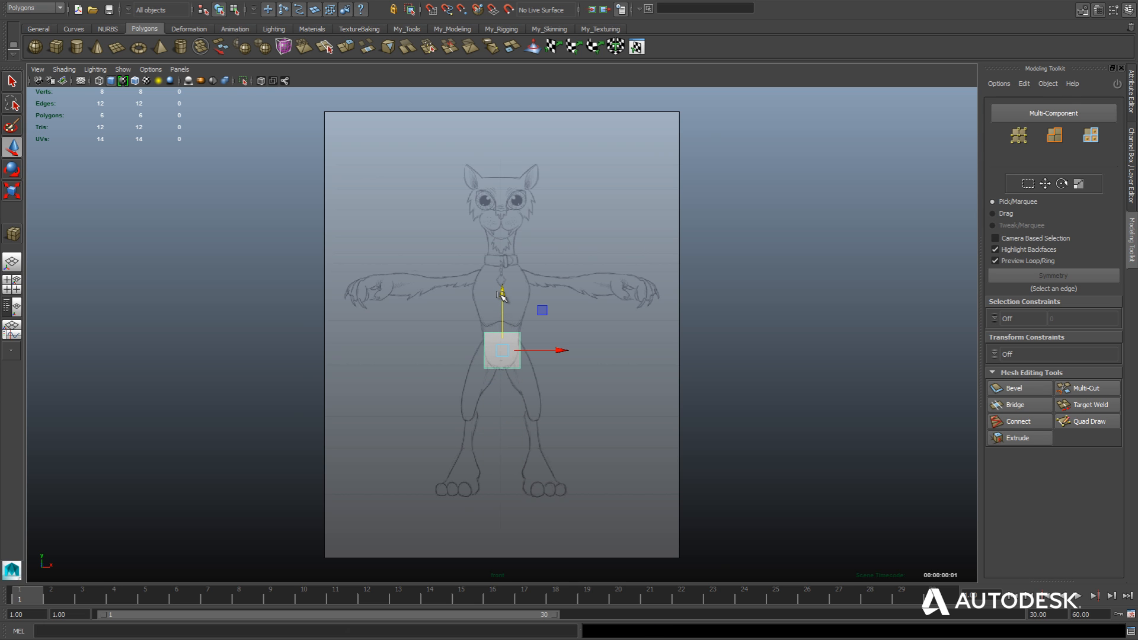
{"action": "scroll", "coordinate": [467, 409], "scroll_direction": "up", "scroll_amount": 5}
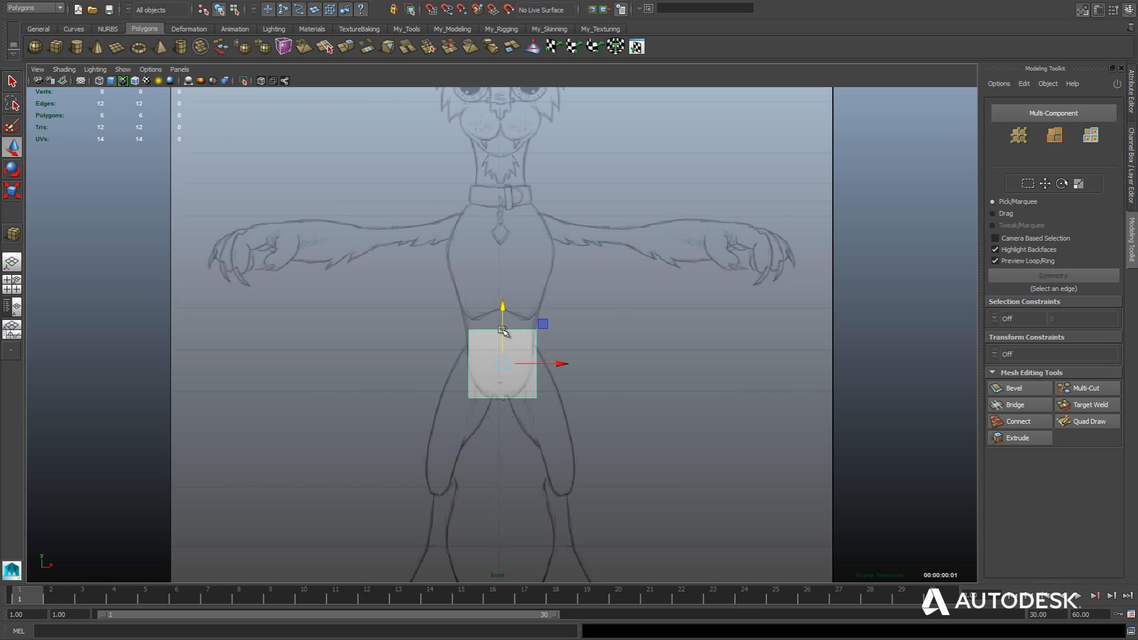
Centre the cube by setting Translate X and Translate Z to 0.
{"action": "left_click", "coordinate": [1132, 145]}
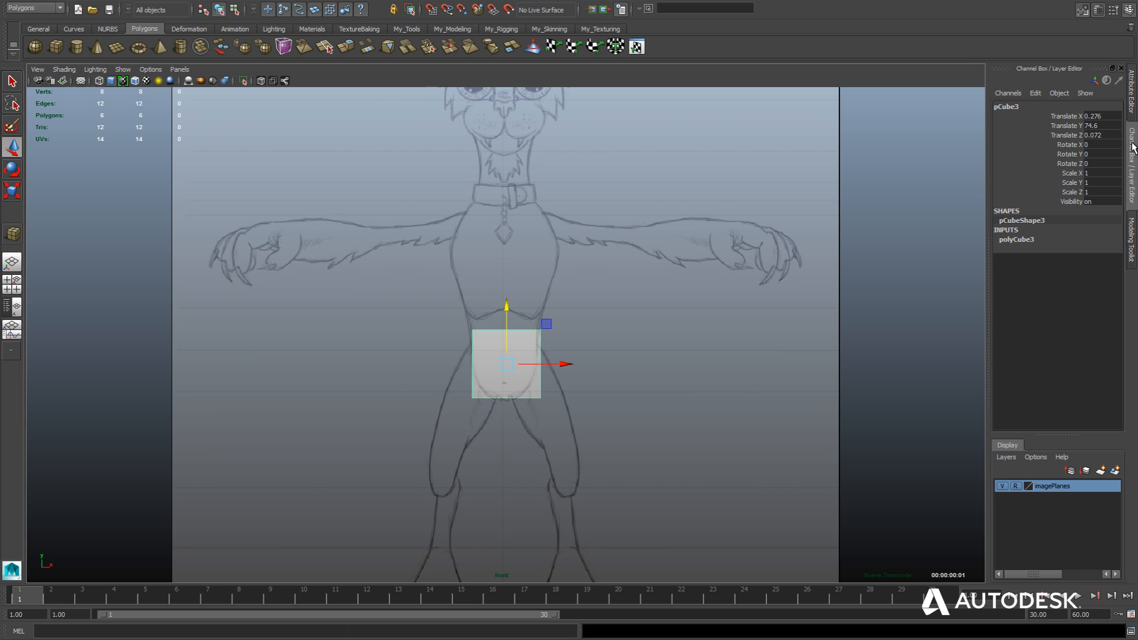
{"action": "left_click", "coordinate": [1105, 117]}
{"action": "type", "text": "0"}
{"action": "key", "text": "Return"}
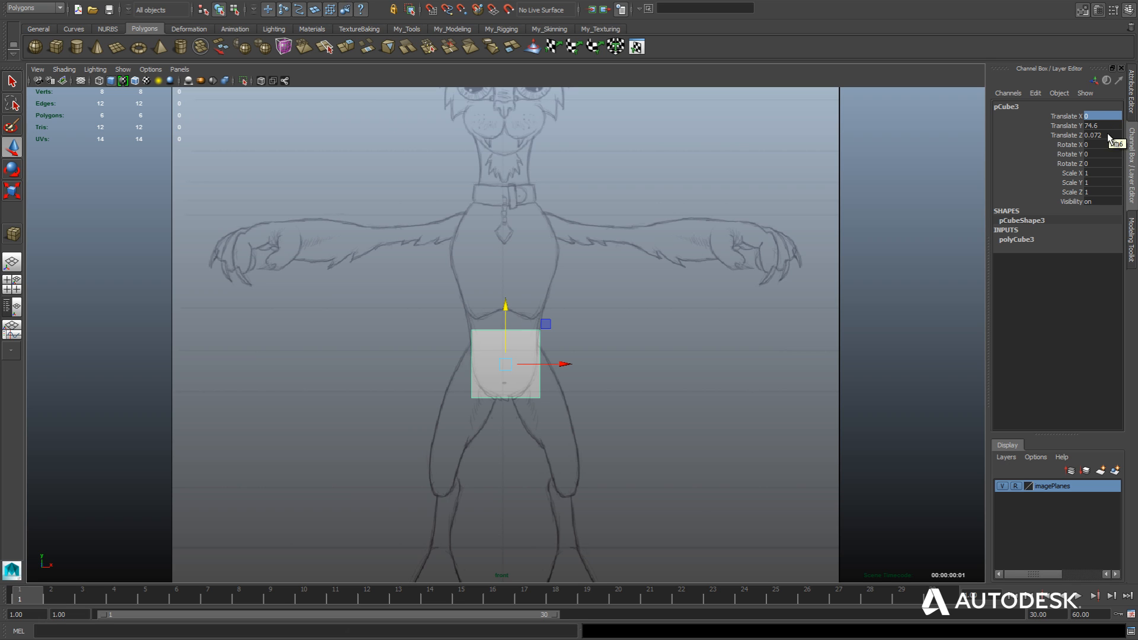
{"action": "left_click", "coordinate": [1103, 135]}
{"action": "type", "text": "0"}
{"action": "key", "text": "Return"}
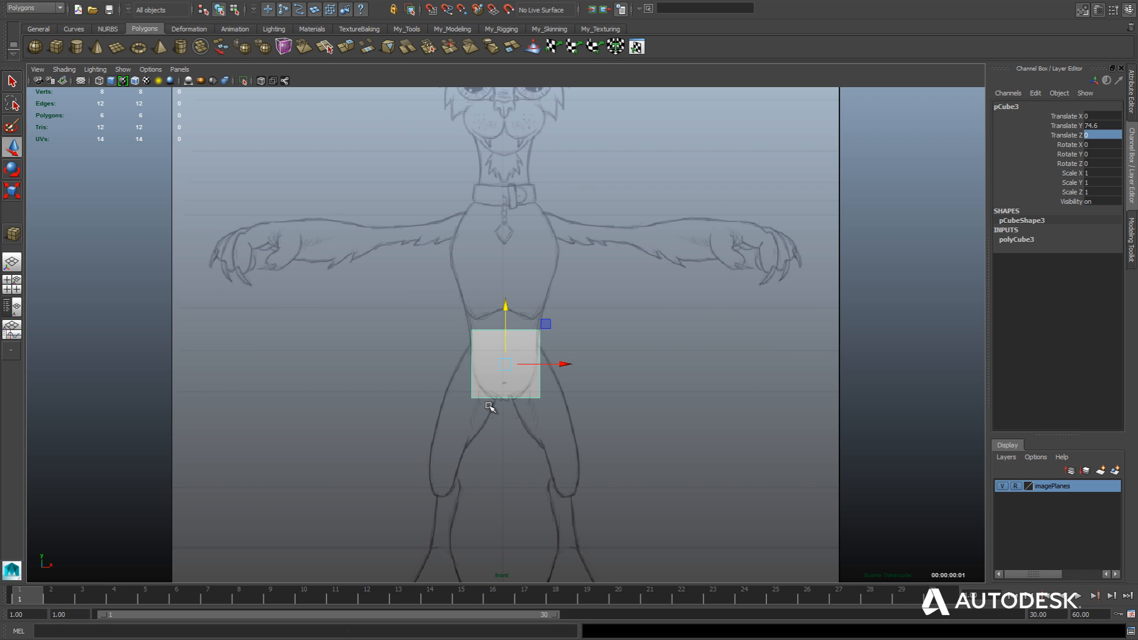
Insert a vertical edge loop through the middle of the cube with Quad Draw, and leave the tool.
{"action": "key", "text": "ctrl+z"}
{"action": "left_click", "coordinate": [1132, 244]}
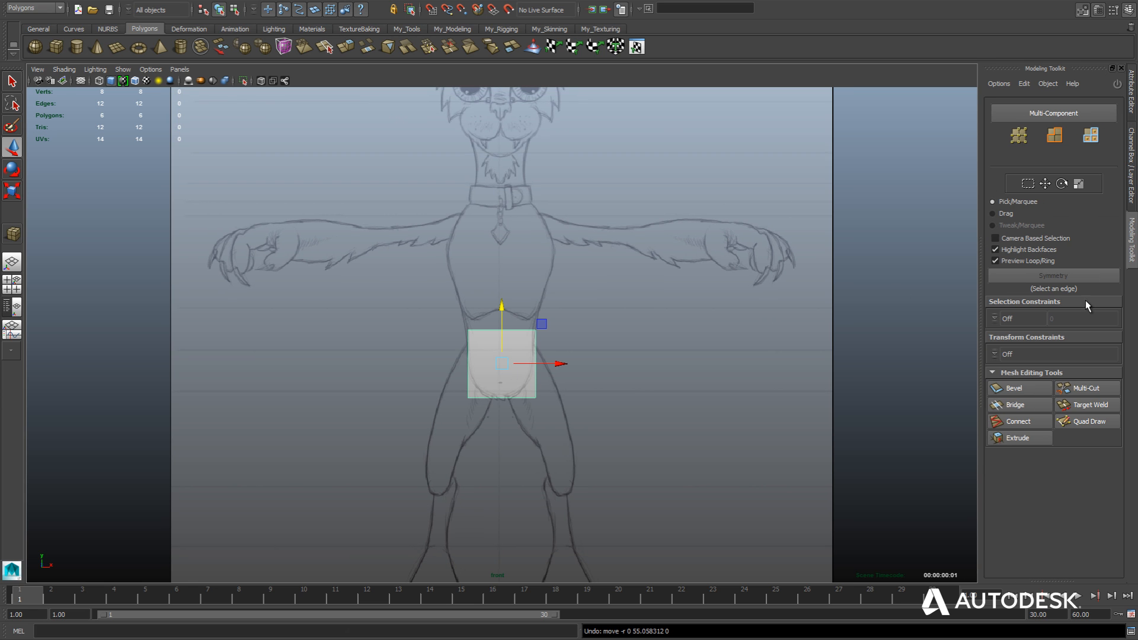
{"action": "left_click", "coordinate": [1077, 421]}
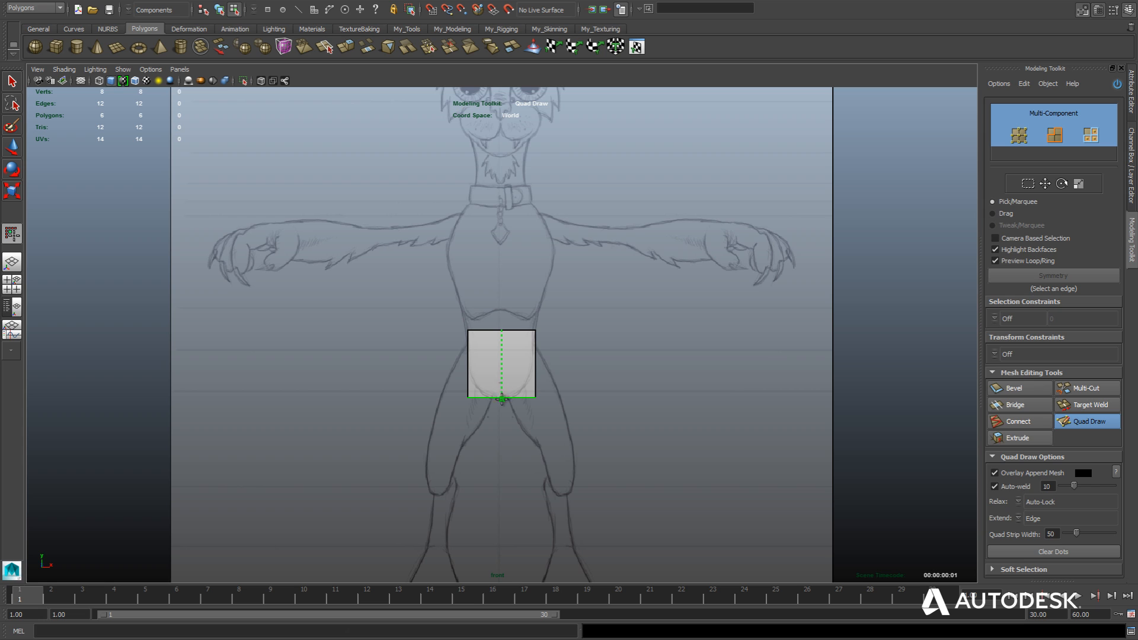
{"action": "left_click", "coordinate": [501, 396], "text": "ctrl"}
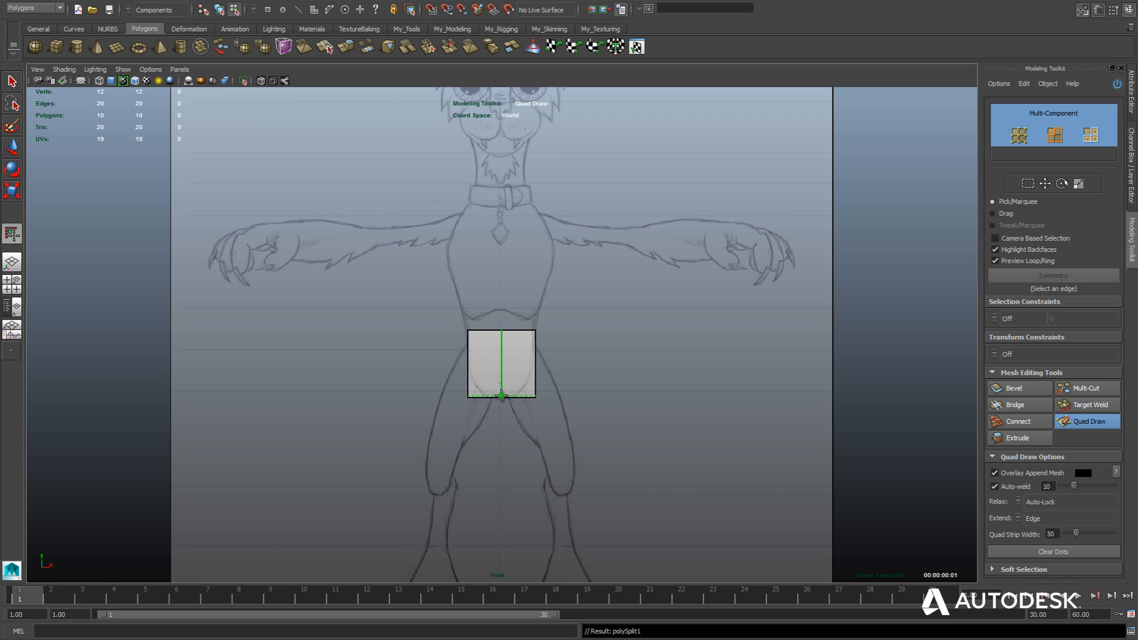
{"action": "left_click", "coordinate": [1080, 423]}
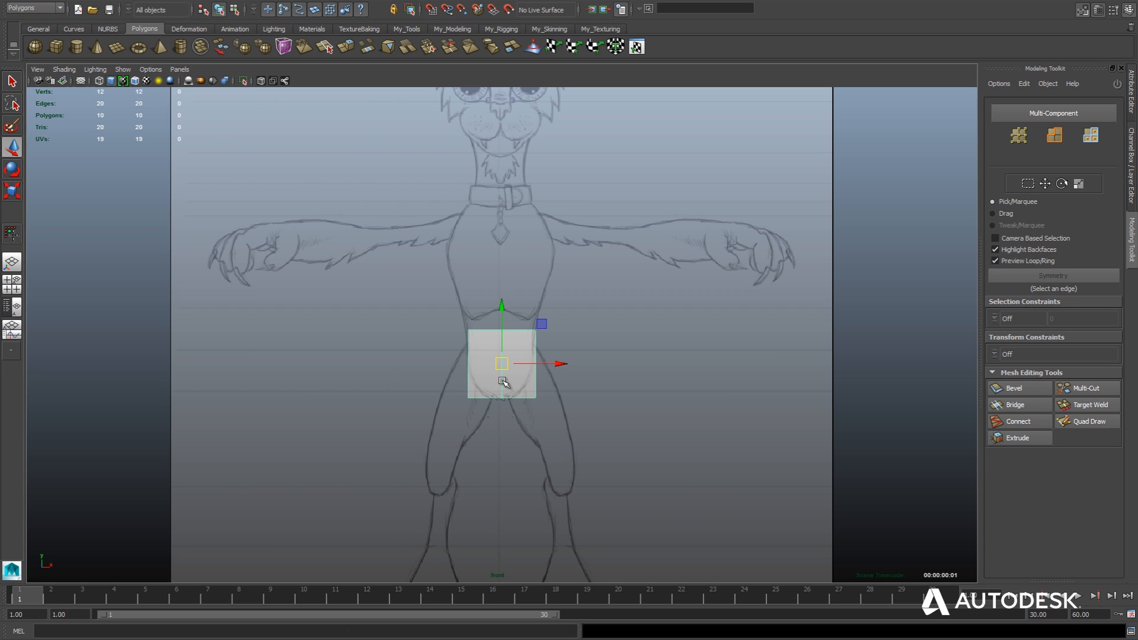
Select the cube's vertical centre edge and turn on Modeling Toolkit symmetry across it.
{"action": "left_click", "coordinate": [1052, 136]}
{"action": "left_click", "coordinate": [1052, 136]}
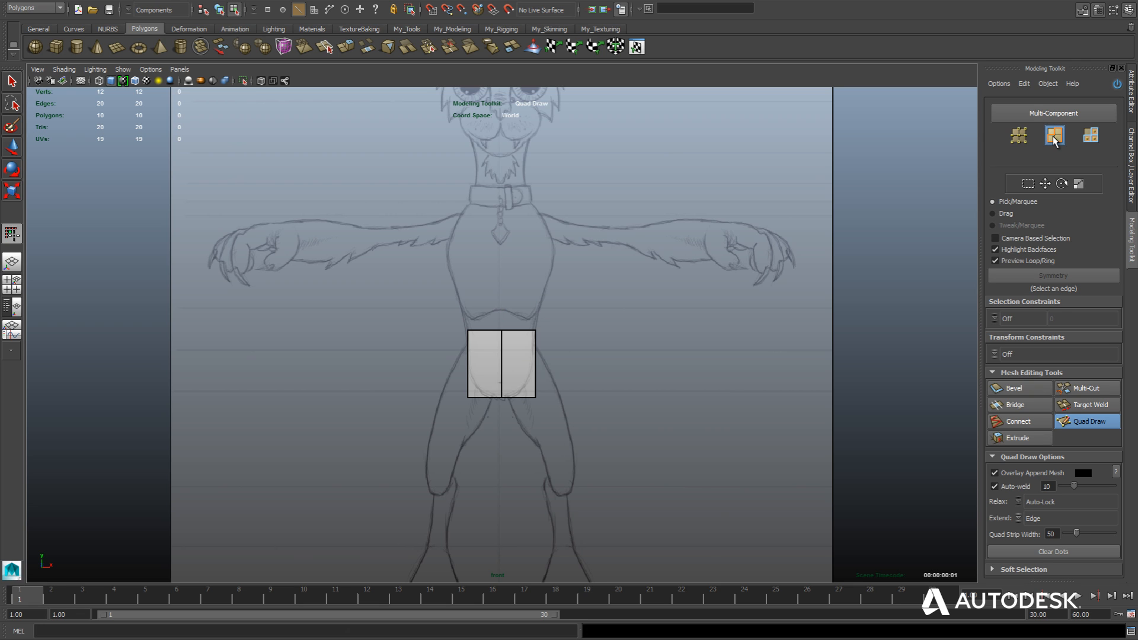
{"action": "right_click", "coordinate": [501, 353]}
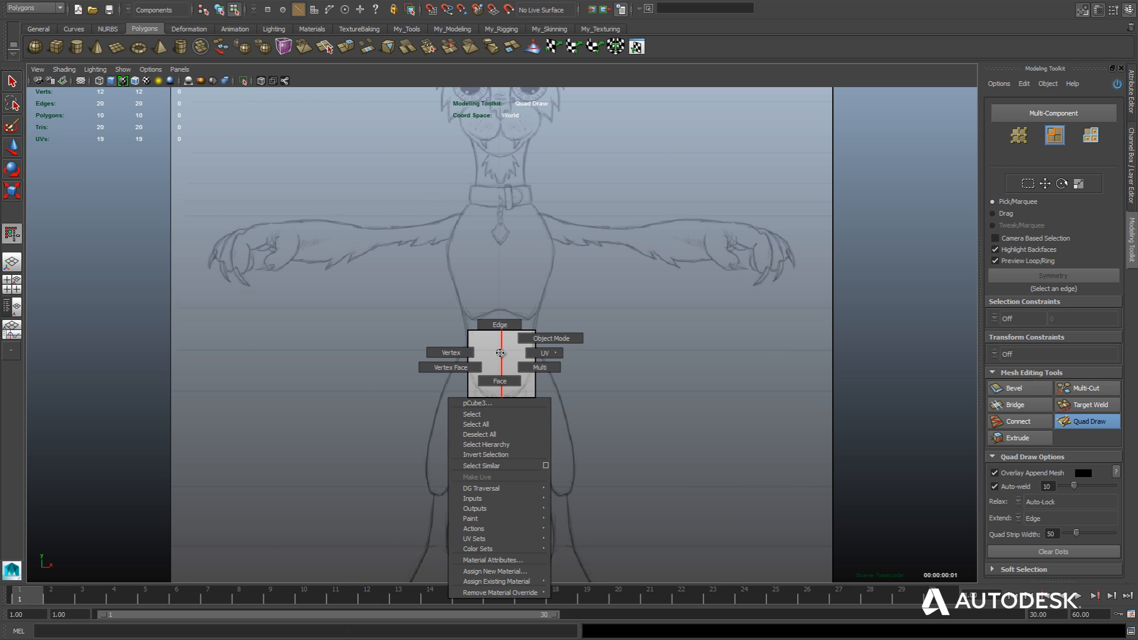
{"action": "right_click_drag", "start_coordinate": [504, 325], "coordinate": [501, 355]}
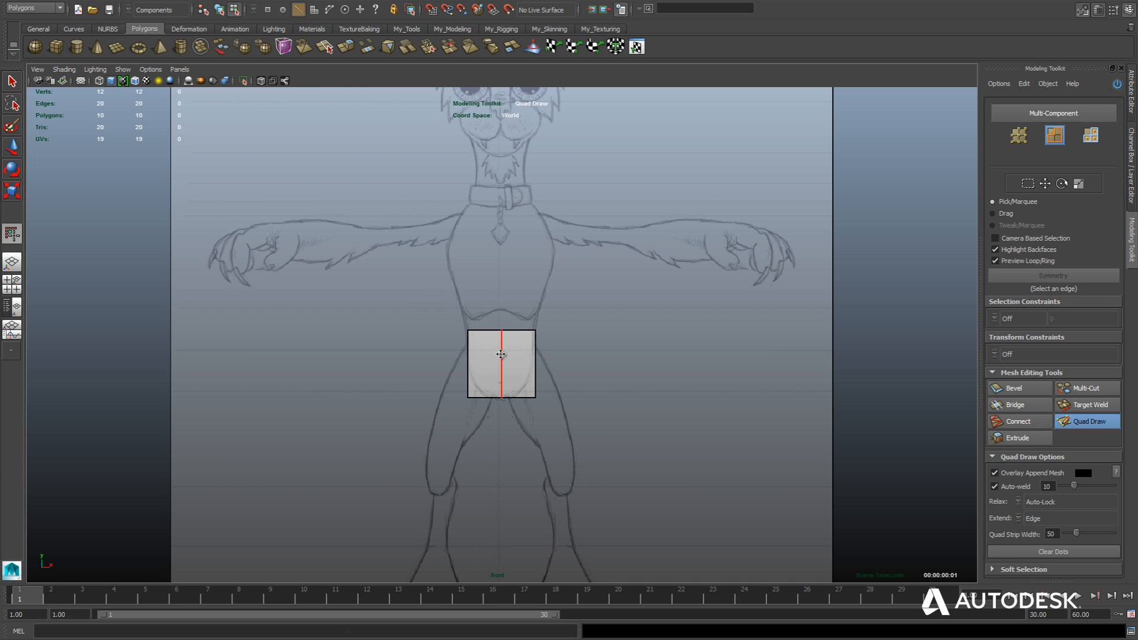
{"action": "key", "text": "F8"}
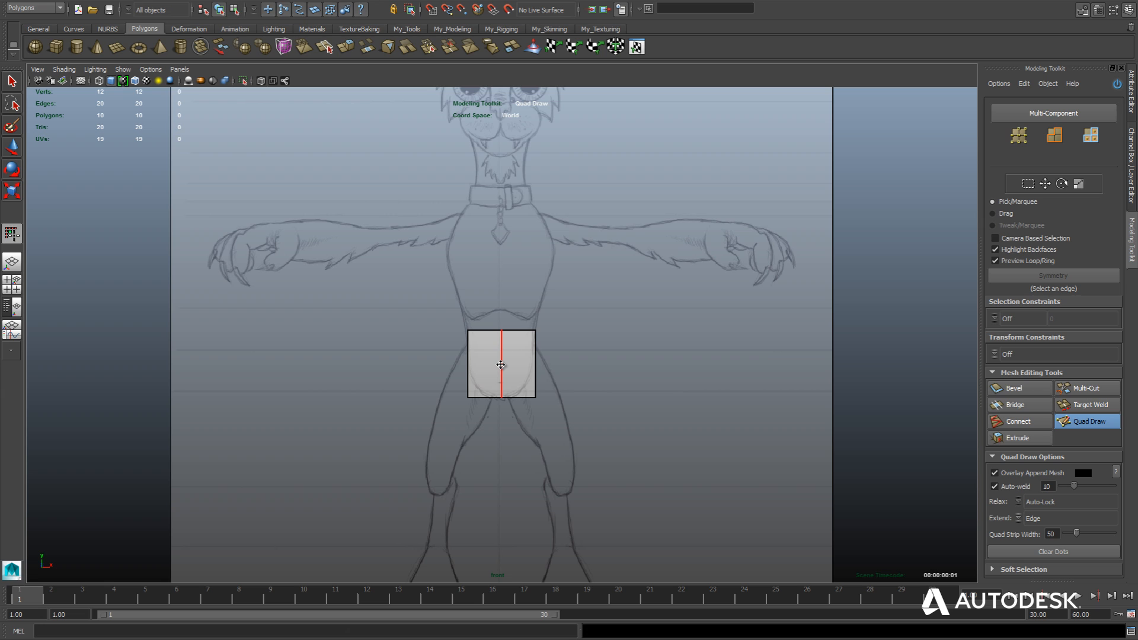
{"action": "key", "text": "w"}
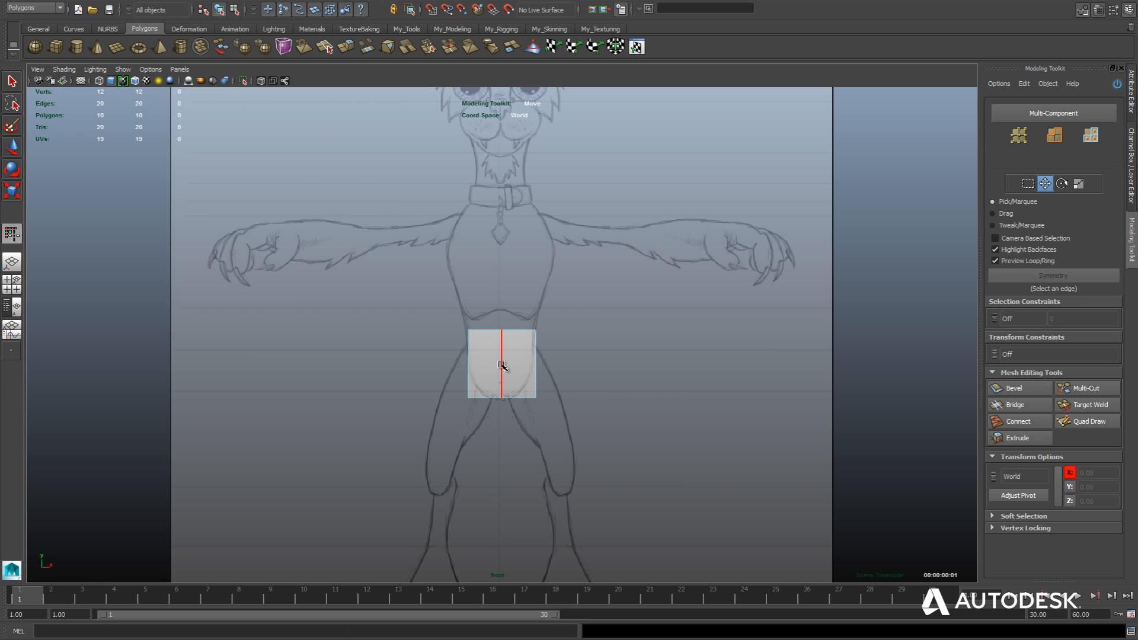
{"action": "left_click", "coordinate": [501, 365]}
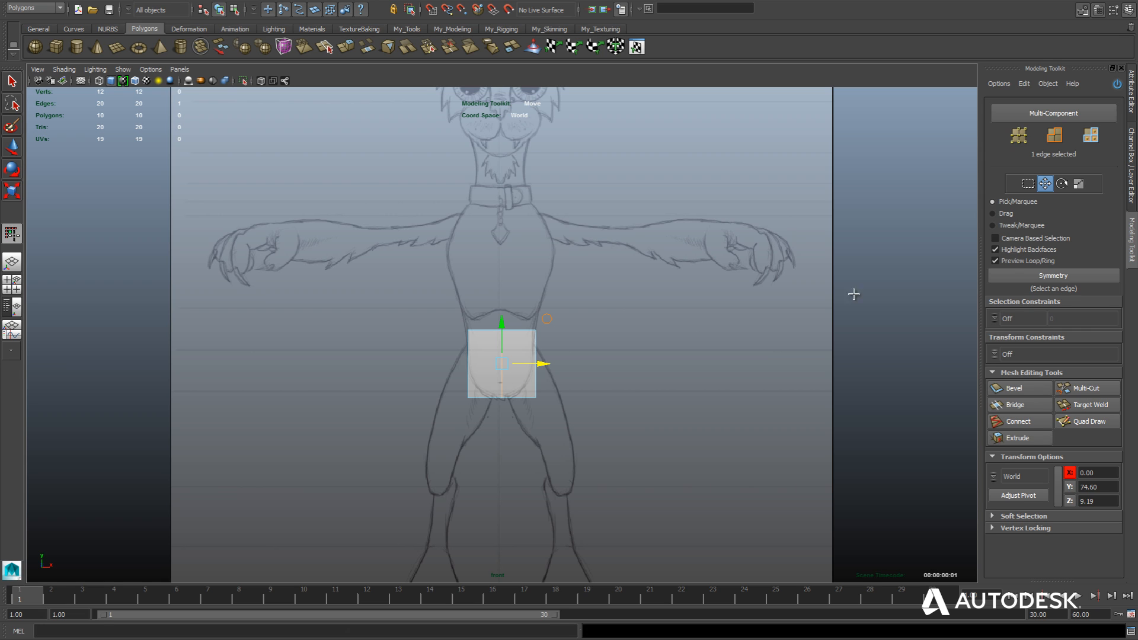
{"action": "left_click", "coordinate": [1074, 278]}
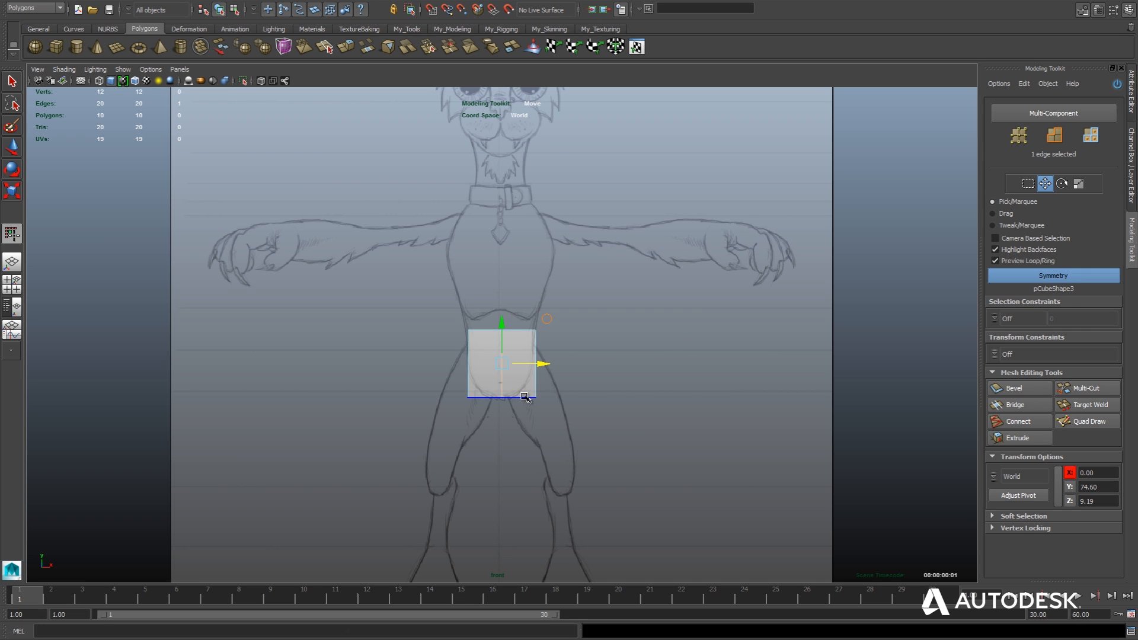
Pull the cube's lower corner vertices inward and lower its top vertices to about Y 80.2 to fit the pelvis sketch.
{"action": "right_click_drag", "start_coordinate": [529, 395], "coordinate": [480, 390]}
{"action": "left_click", "coordinate": [535, 397]}
{"action": "mouse_move", "coordinate": [535, 400]}
{"action": "left_mouse_down"}
{"action": "mouse_move", "coordinate": [542, 367]}
{"action": "mouse_move", "coordinate": [531, 371]}
{"action": "mouse_move", "coordinate": [554, 364]}
{"action": "mouse_move", "coordinate": [527, 364]}
{"action": "mouse_move", "coordinate": [540, 369]}
{"action": "mouse_move", "coordinate": [520, 381]}
{"action": "mouse_move", "coordinate": [527, 391]}
{"action": "left_mouse_up"}
{"action": "left_click_drag", "start_coordinate": [524, 322], "coordinate": [546, 334]}
{"action": "left_click_drag", "start_coordinate": [428, 307], "coordinate": [551, 342]}
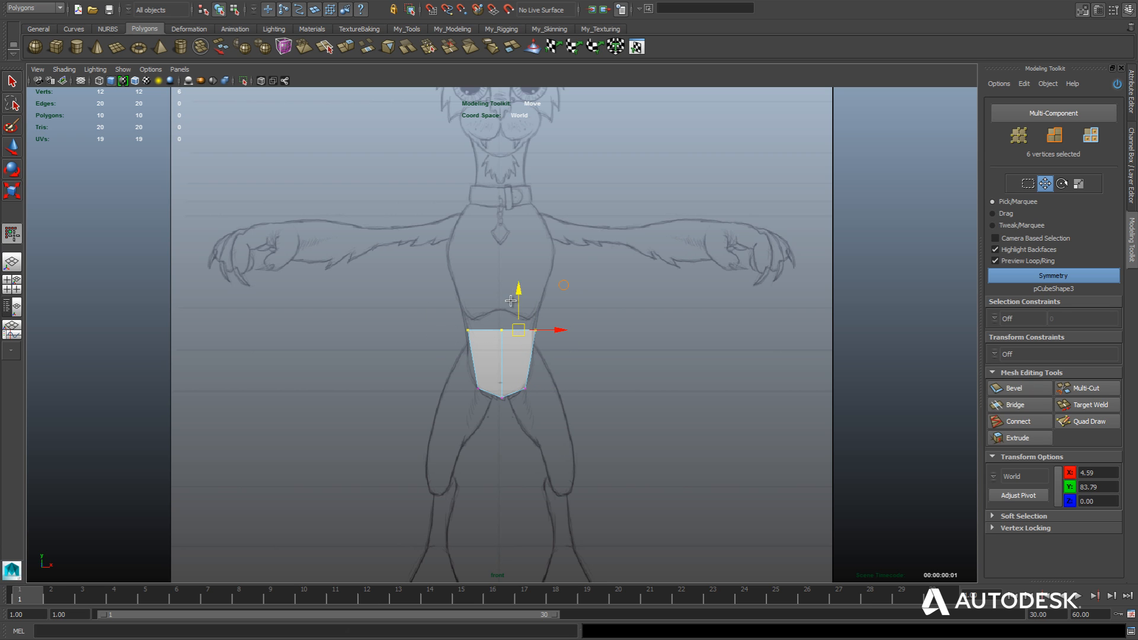
{"action": "left_click_drag", "start_coordinate": [510, 301], "coordinate": [509, 306]}
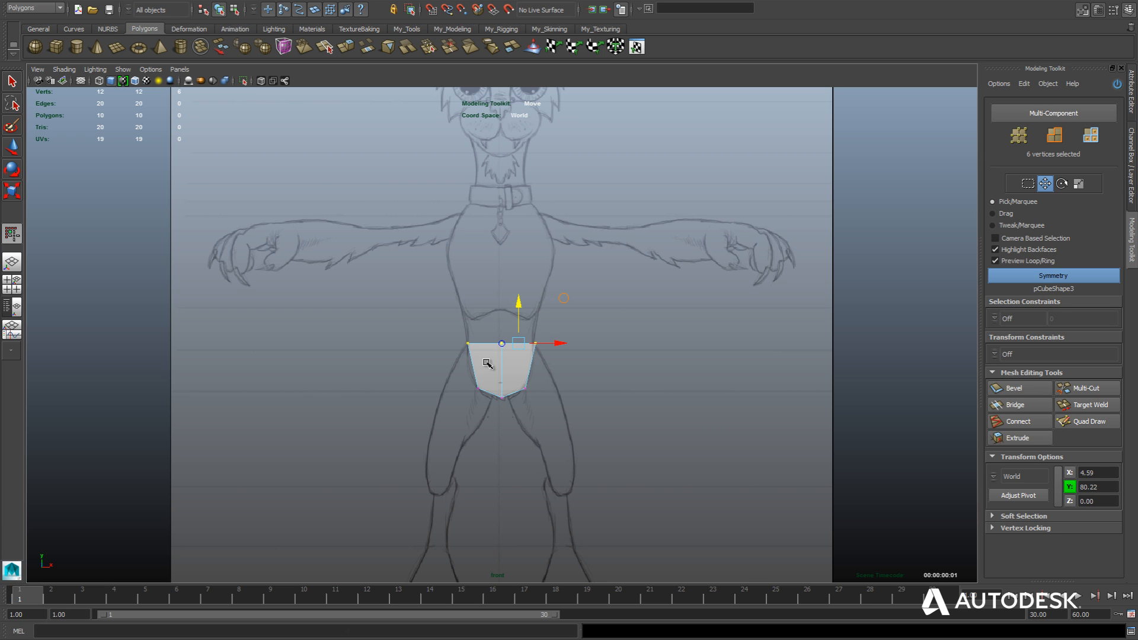
Compare the block with the side sketch and select its two top faces in the perspective view.
{"action": "key", "text": "space"}
{"action": "left_click_drag", "start_coordinate": [488, 363], "coordinate": [537, 364]}
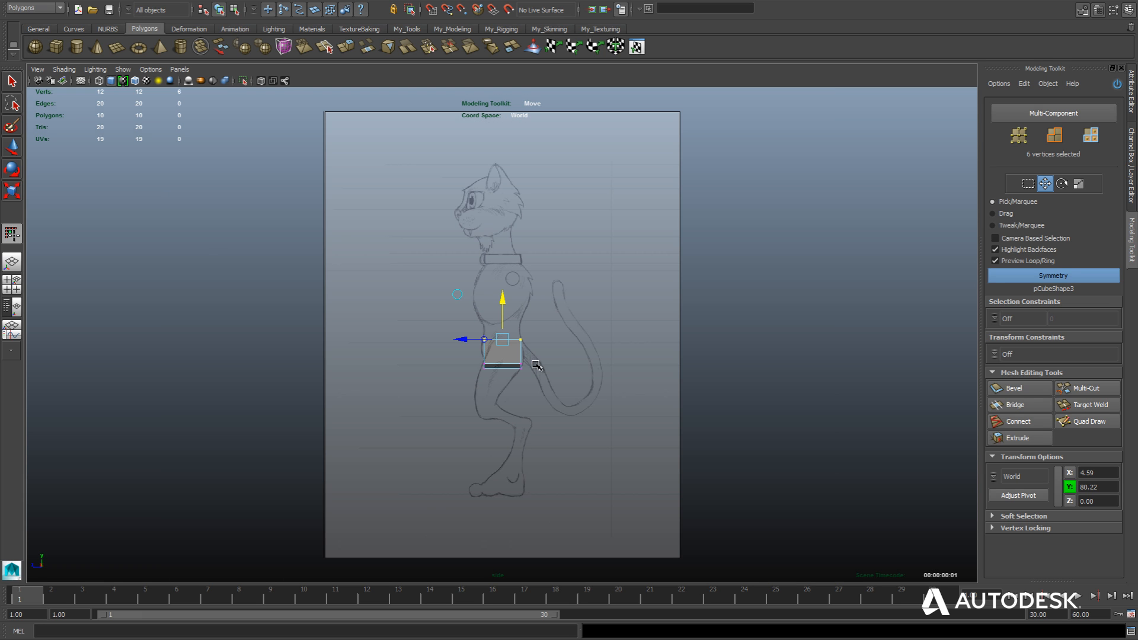
{"action": "scroll", "coordinate": [537, 364], "scroll_direction": "up", "scroll_amount": 6}
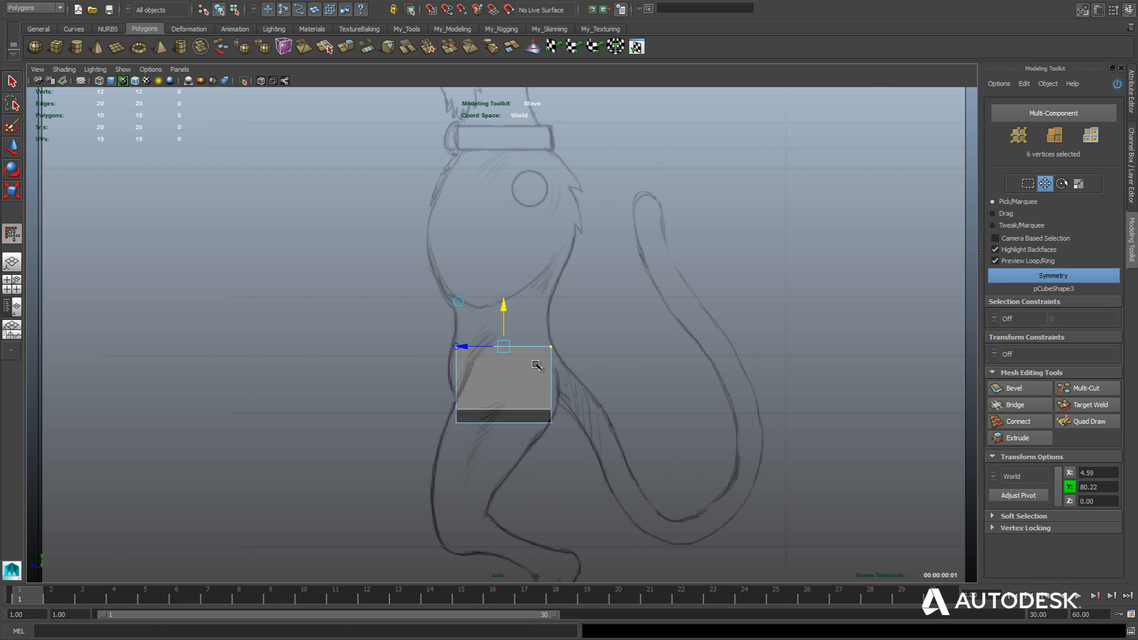
{"action": "scroll", "coordinate": [537, 364], "scroll_direction": "up", "scroll_amount": 1}
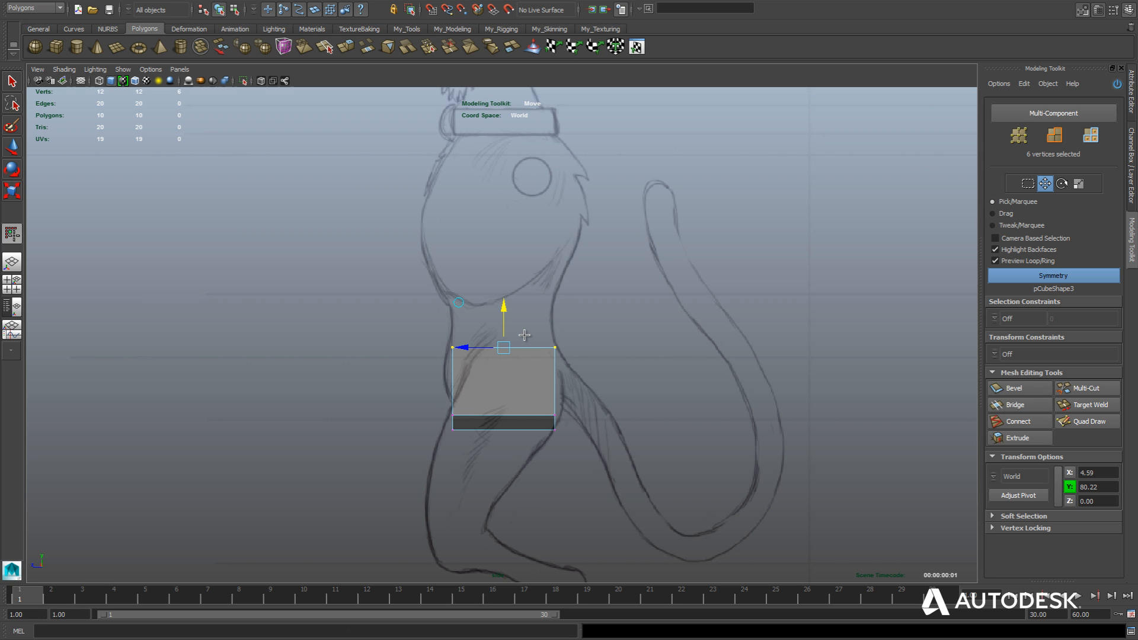
{"action": "key", "text": "space"}
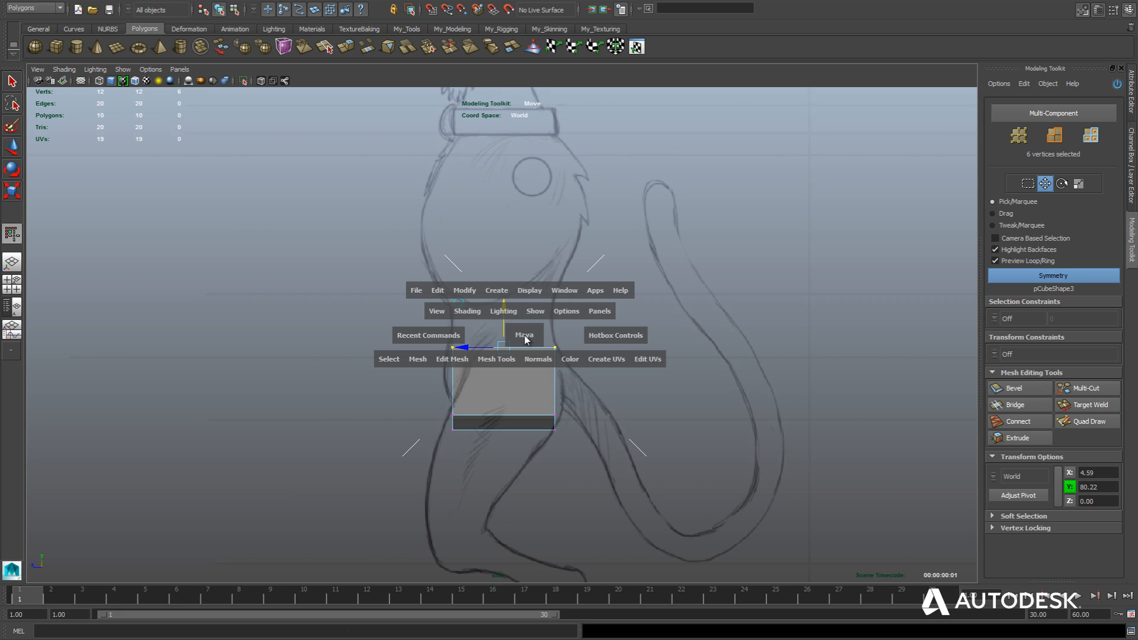
{"action": "left_click_drag", "start_coordinate": [529, 336], "coordinate": [528, 308]}
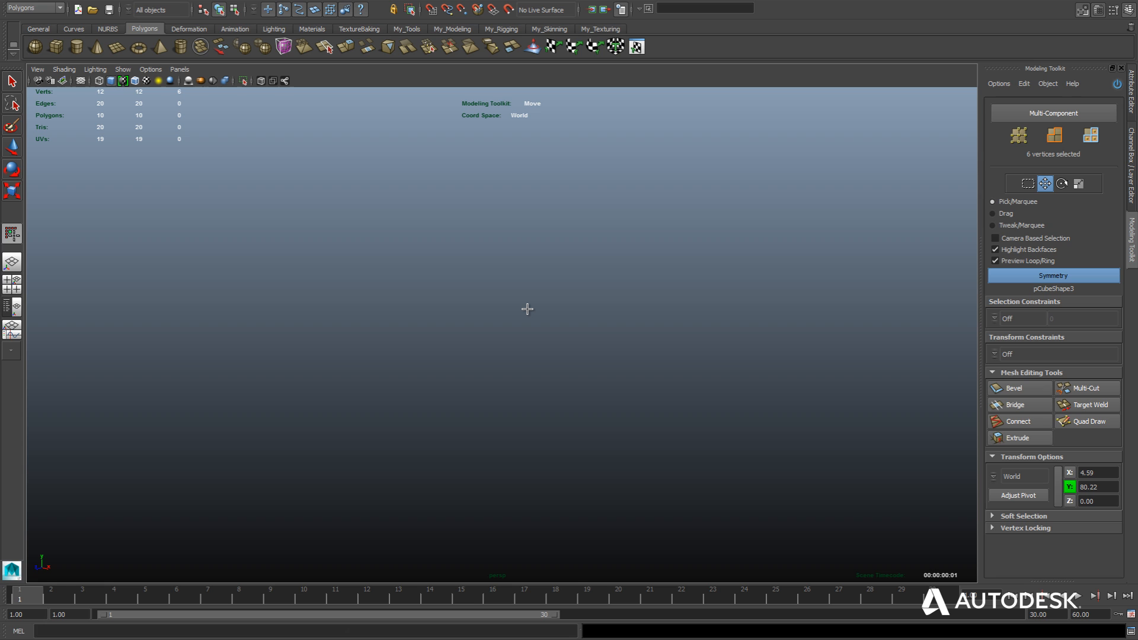
{"action": "key", "text": "f"}
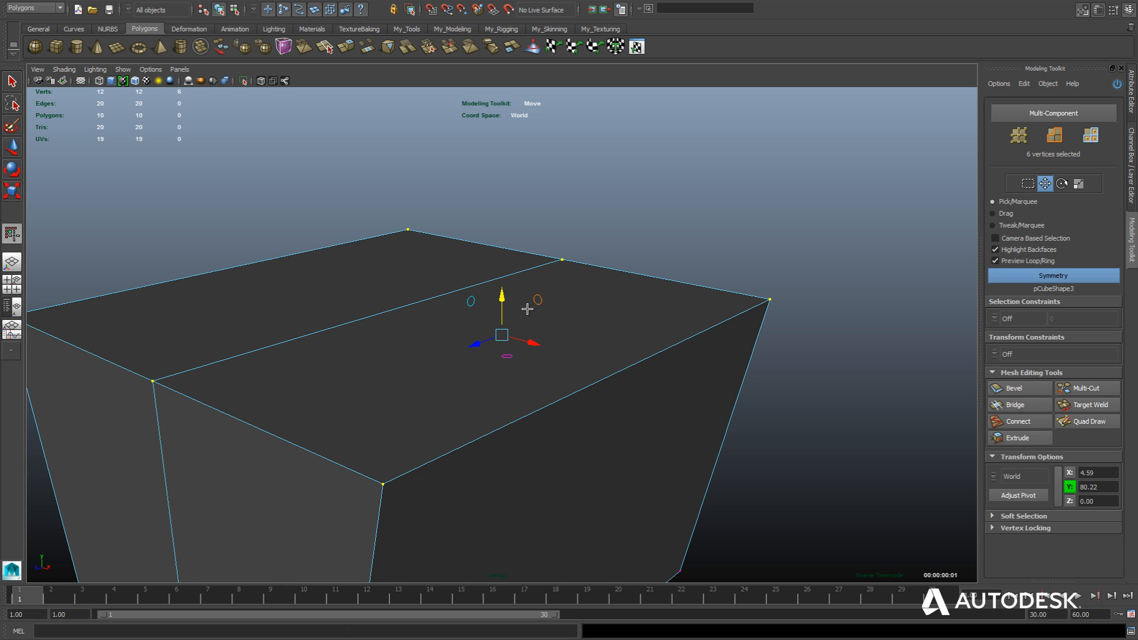
{"action": "scroll", "coordinate": [528, 309], "scroll_direction": "down", "scroll_amount": 5}
{"action": "left_click_drag", "start_coordinate": [483, 337], "coordinate": [505, 336], "text": "alt"}
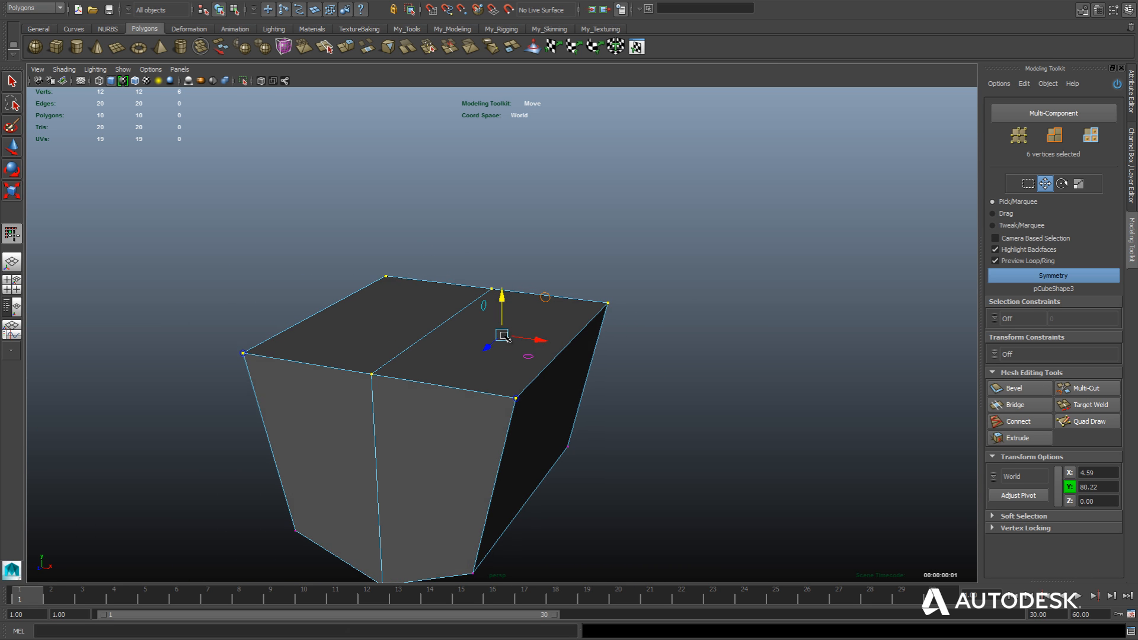
{"action": "right_click_drag", "start_coordinate": [529, 316], "coordinate": [530, 343]}
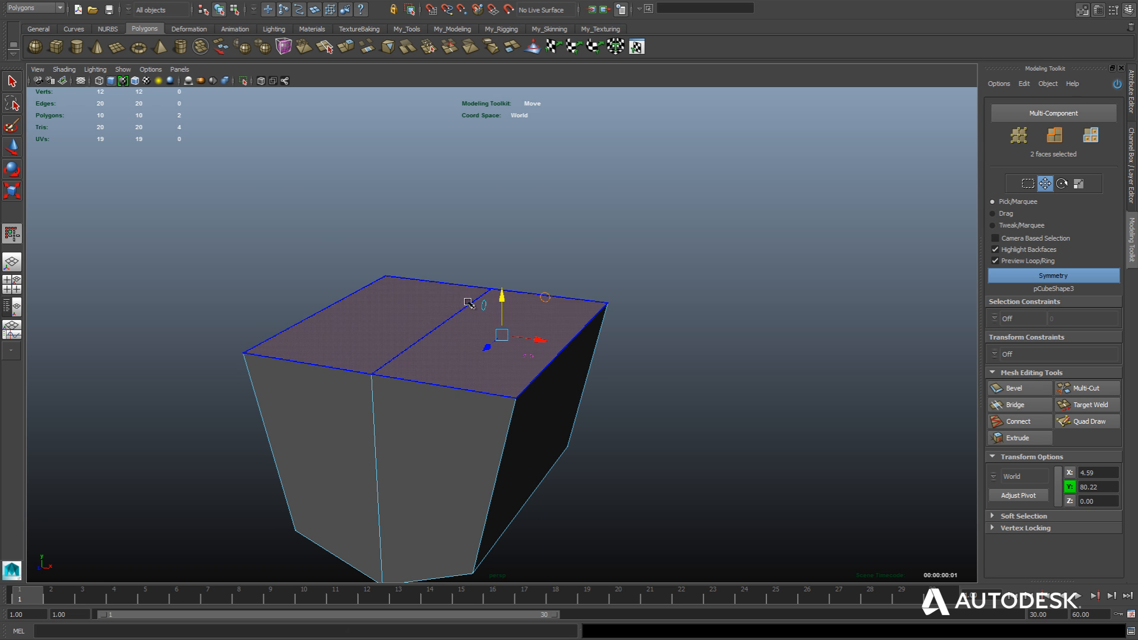
{"action": "key", "text": "ctrl+z"}
Extrude the two top faces upward to the bottom of the ribcage in the front sketch.
{"action": "key", "text": "space"}
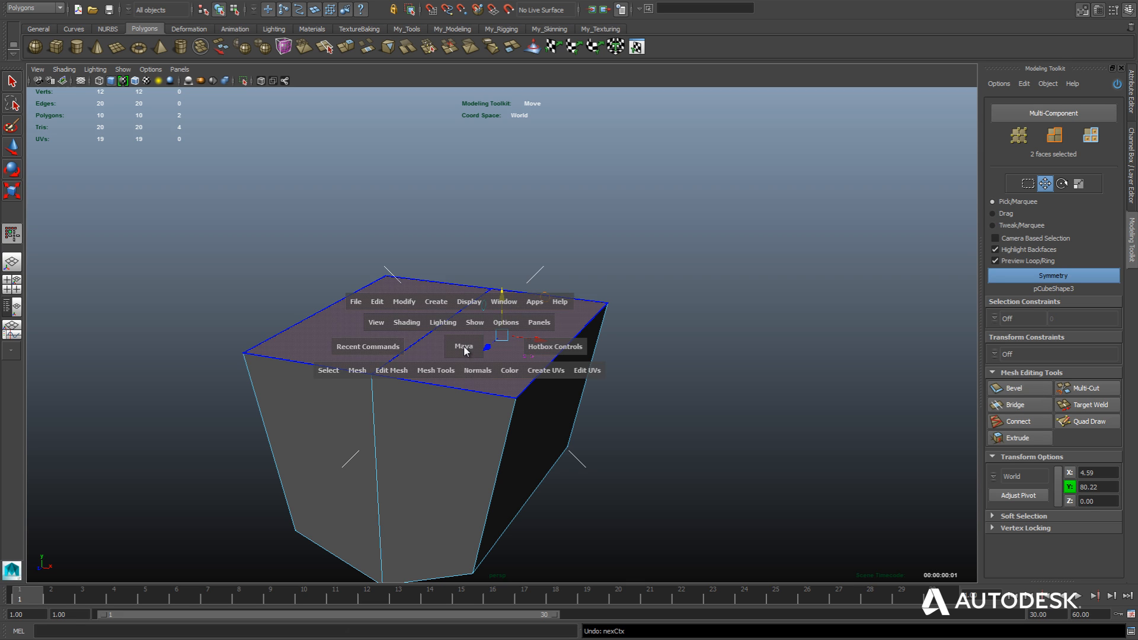
{"action": "left_click_drag", "start_coordinate": [464, 349], "coordinate": [464, 396]}
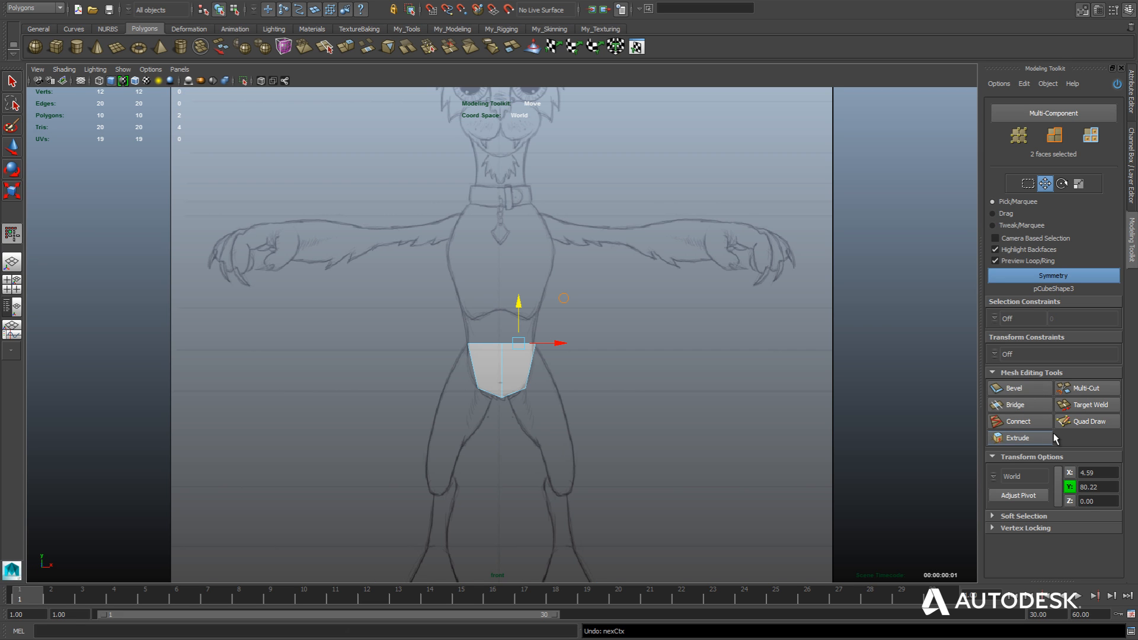
{"action": "left_click", "coordinate": [1004, 442]}
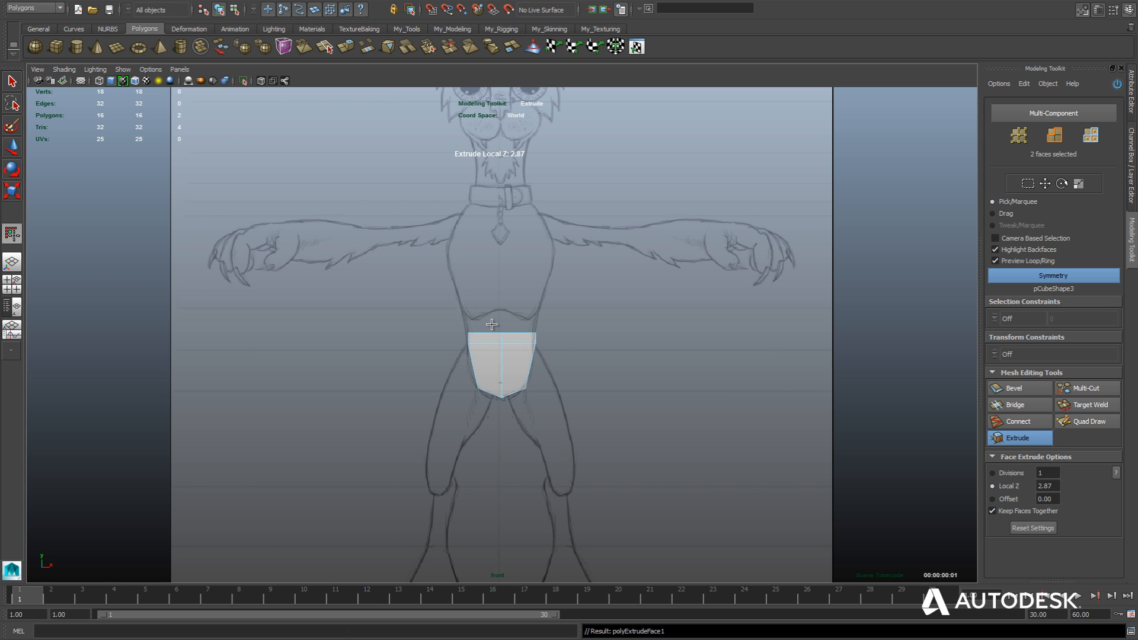
{"action": "scroll", "coordinate": [491, 324], "scroll_direction": "up", "scroll_amount": 5}
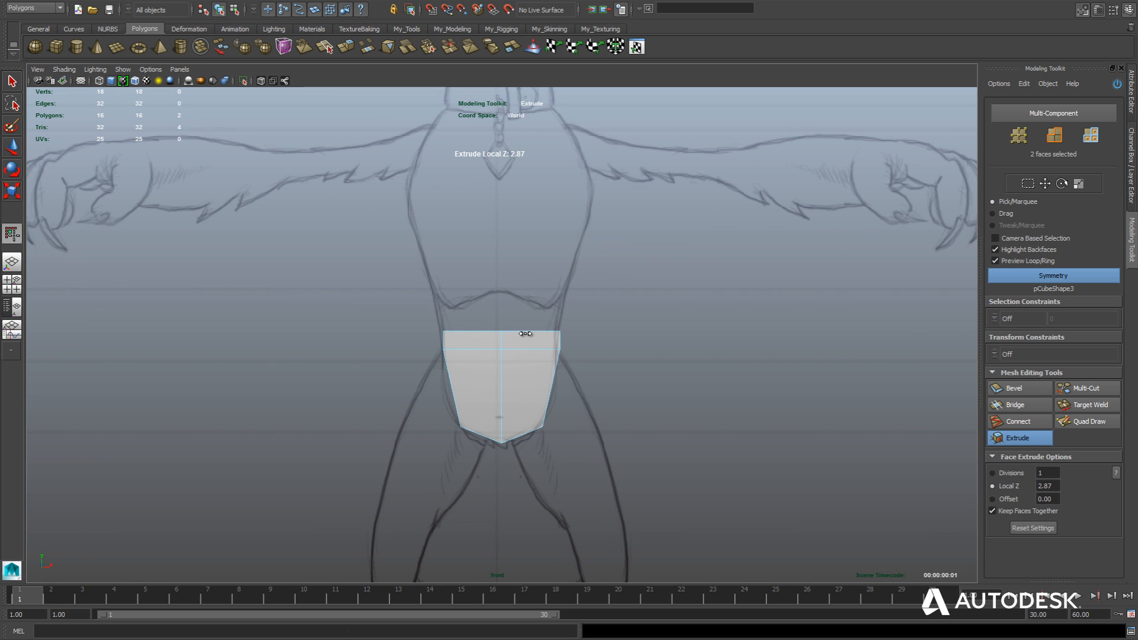
{"action": "left_click_drag", "start_coordinate": [519, 327], "coordinate": [559, 313]}
Scale the extruded top faces wider along X to match the torso outline.
{"action": "key", "text": "r"}
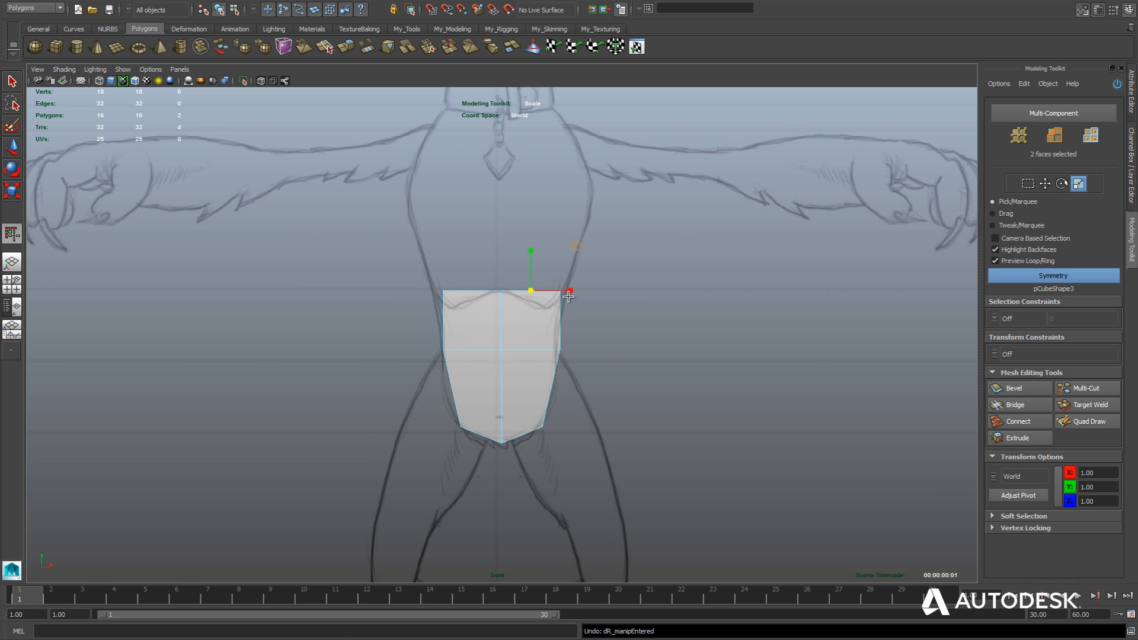
{"action": "left_click_drag", "start_coordinate": [570, 290], "coordinate": [589, 296]}
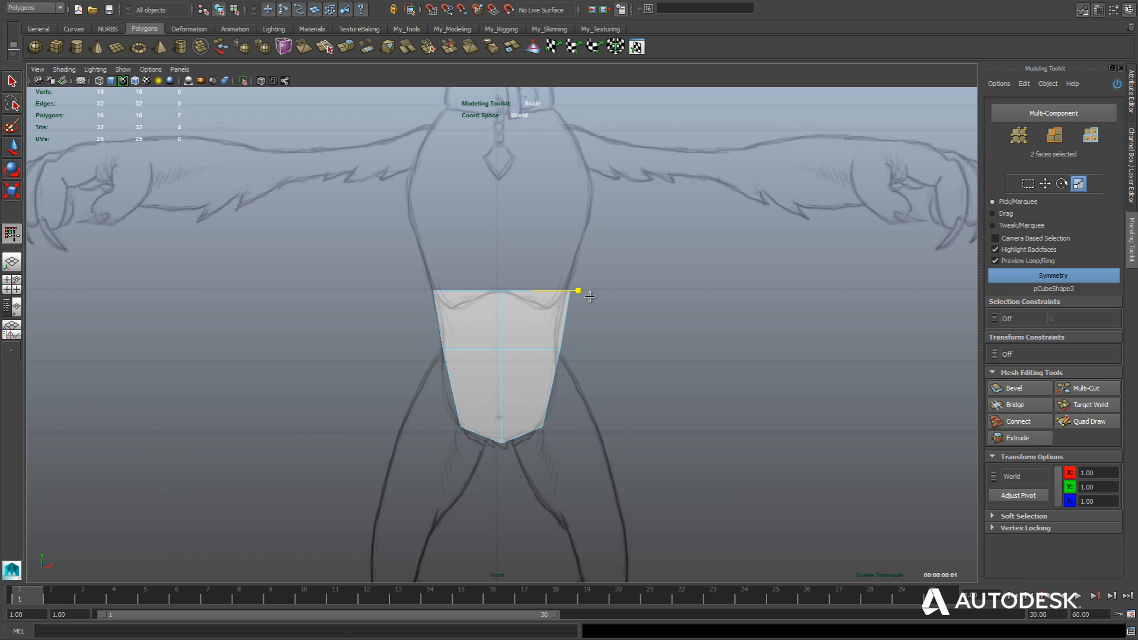
{"action": "left_click_drag", "start_coordinate": [589, 296], "coordinate": [590, 297]}
Extrude the top faces again up into the chest, with a Local Z of about 15.9.
{"action": "left_click", "coordinate": [1021, 439]}
{"action": "middle_click_drag", "start_coordinate": [672, 285], "coordinate": [676, 352], "text": "alt"}
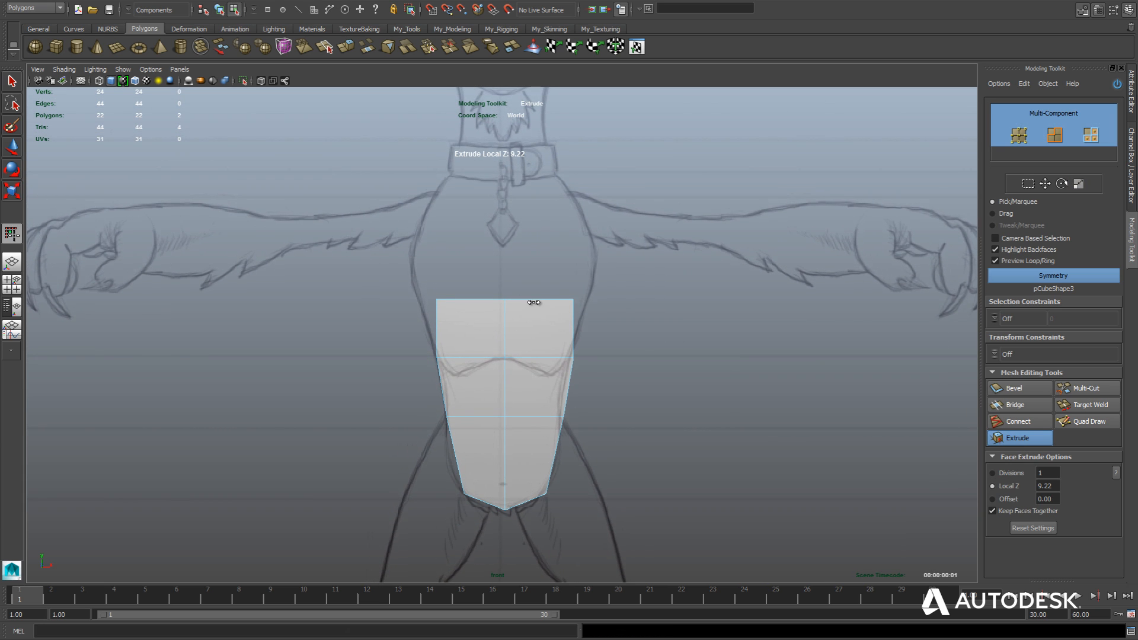
{"action": "left_click_drag", "start_coordinate": [533, 302], "coordinate": [570, 294]}
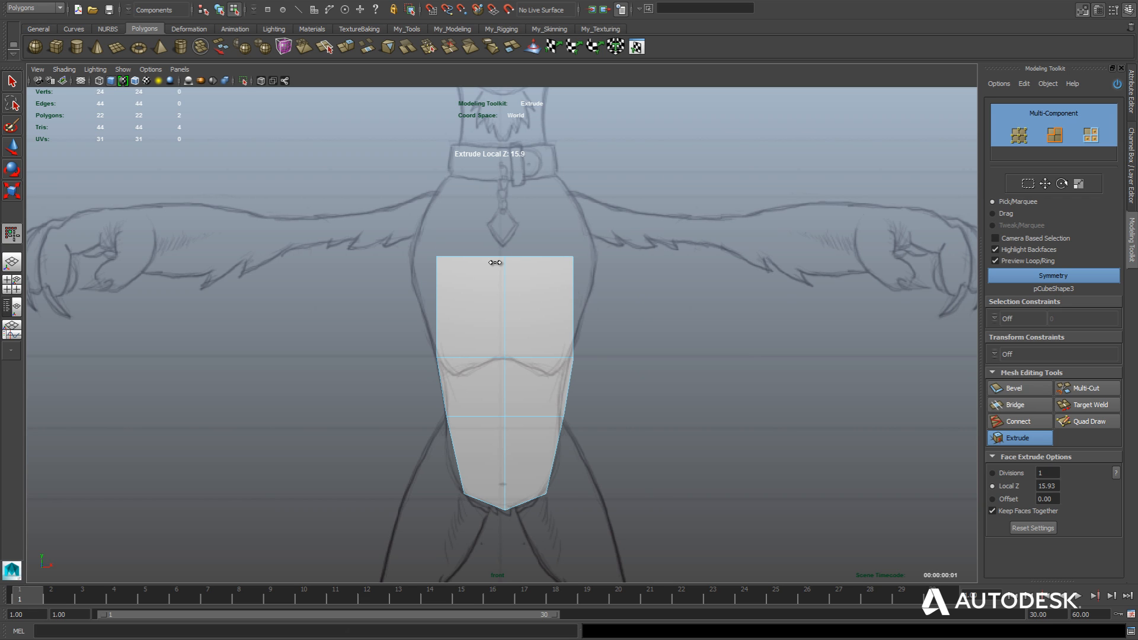
Scale the top faces wider along X to the chest outline and extrude them up to the collar with Local Z 12.95.
{"action": "key", "text": "r"}
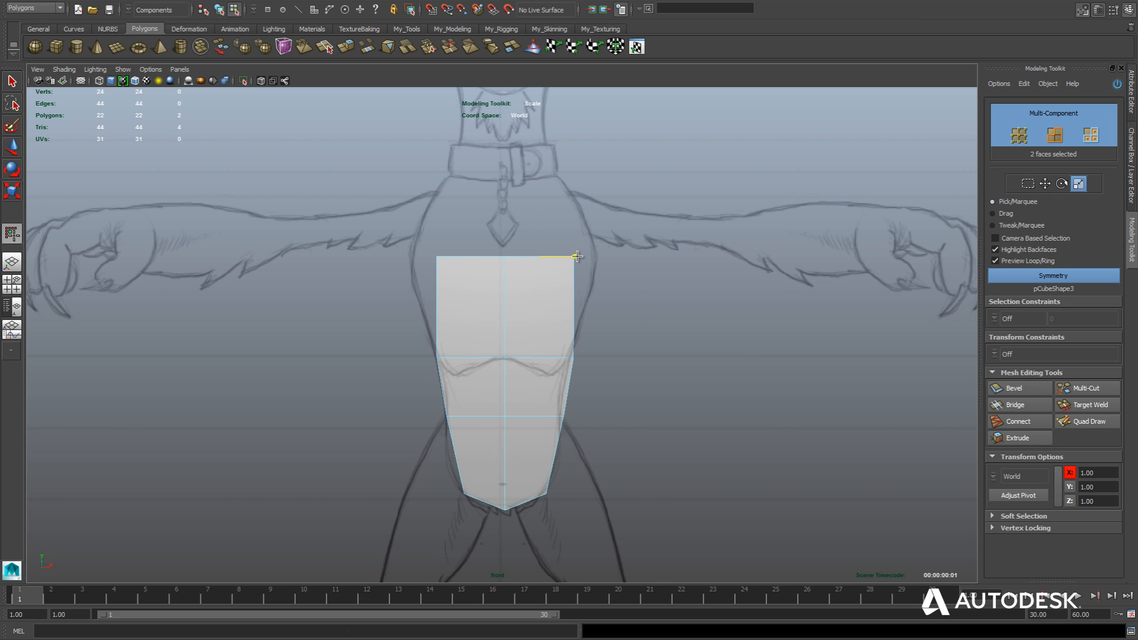
{"action": "left_click_drag", "start_coordinate": [577, 256], "coordinate": [622, 265]}
{"action": "left_click", "coordinate": [1028, 436]}
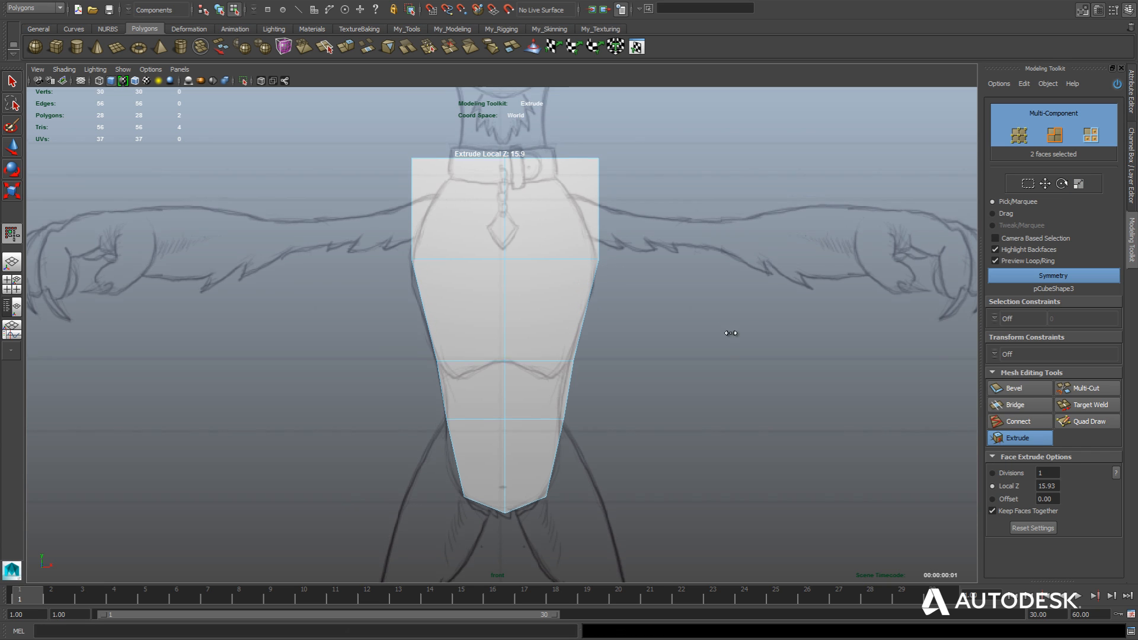
{"action": "left_click_drag", "start_coordinate": [731, 332], "coordinate": [729, 364]}
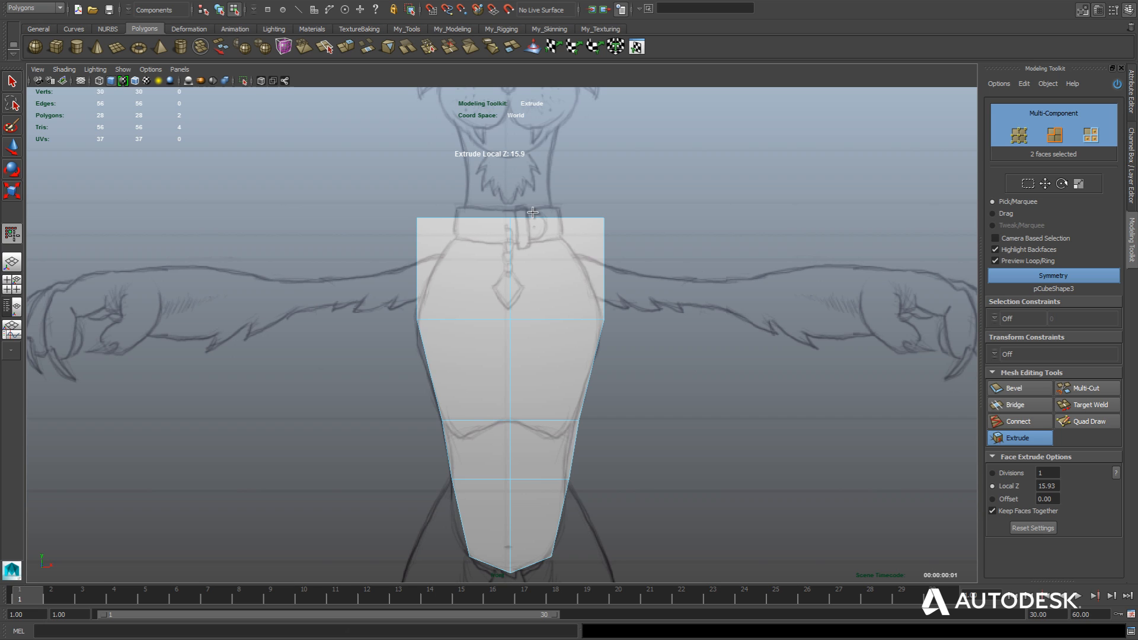
{"action": "left_click_drag", "start_coordinate": [532, 212], "coordinate": [514, 222]}
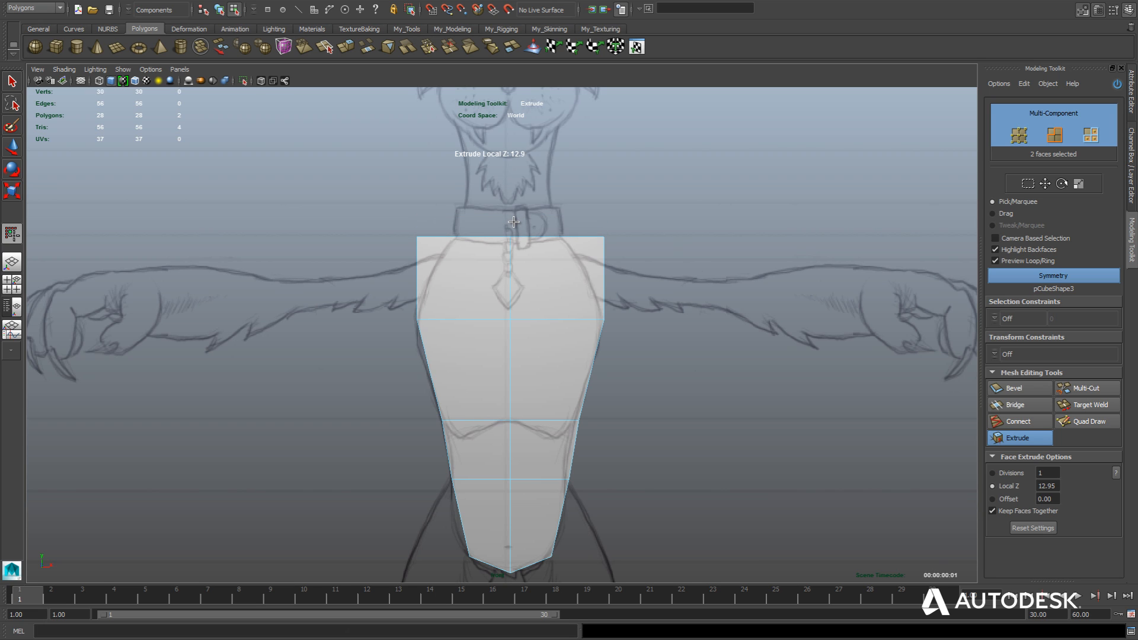
Scale the top faces narrower along X to the collar's width and extrude them up under the muzzle with Local Z 17.61.
{"action": "key", "text": "r"}
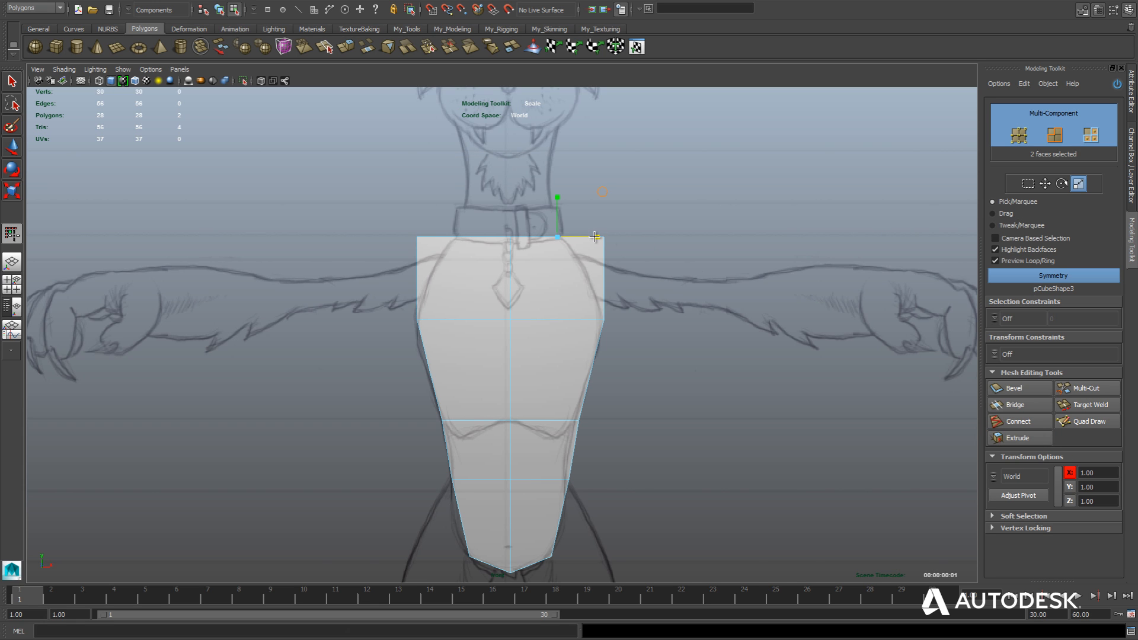
{"action": "left_click_drag", "start_coordinate": [594, 237], "coordinate": [563, 237]}
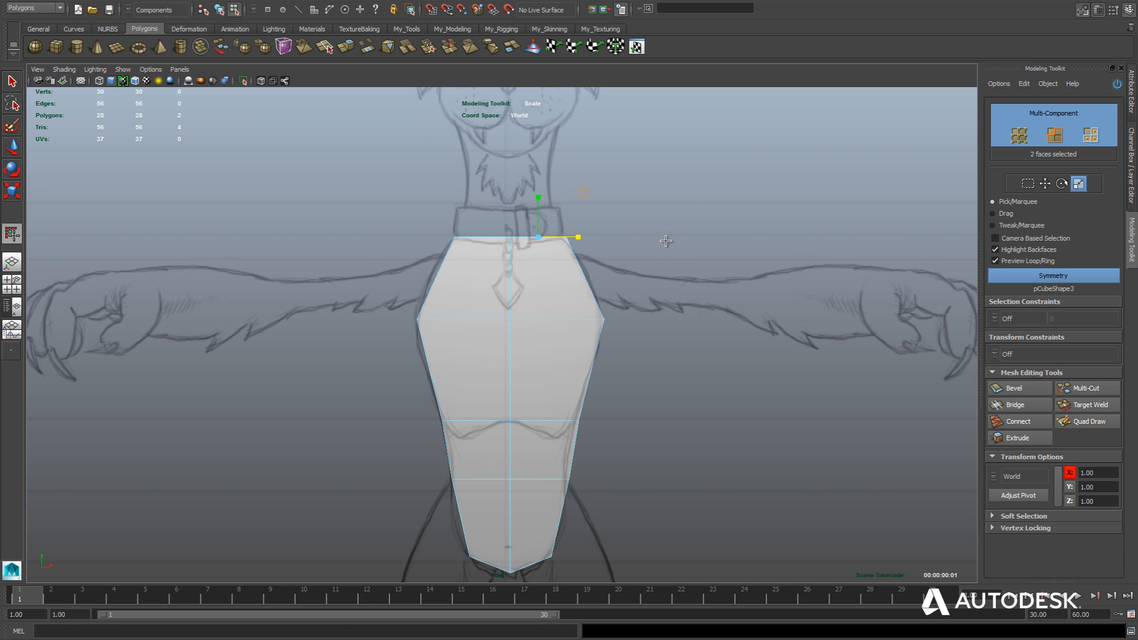
{"action": "middle_click_drag", "start_coordinate": [660, 221], "coordinate": [657, 281], "text": "alt"}
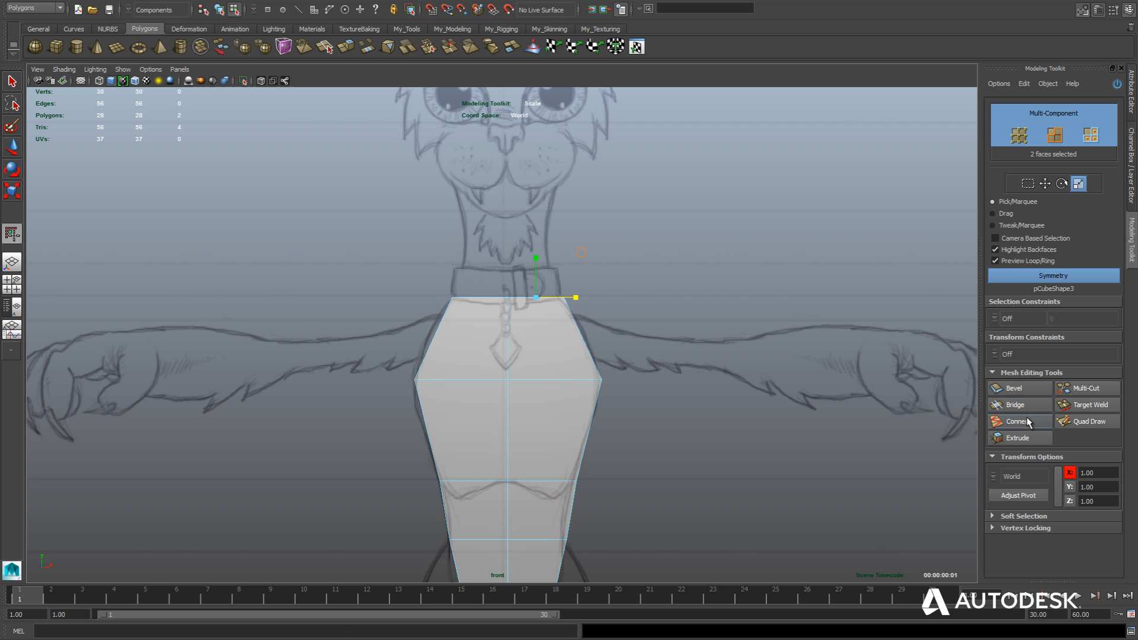
{"action": "left_click", "coordinate": [1014, 438]}
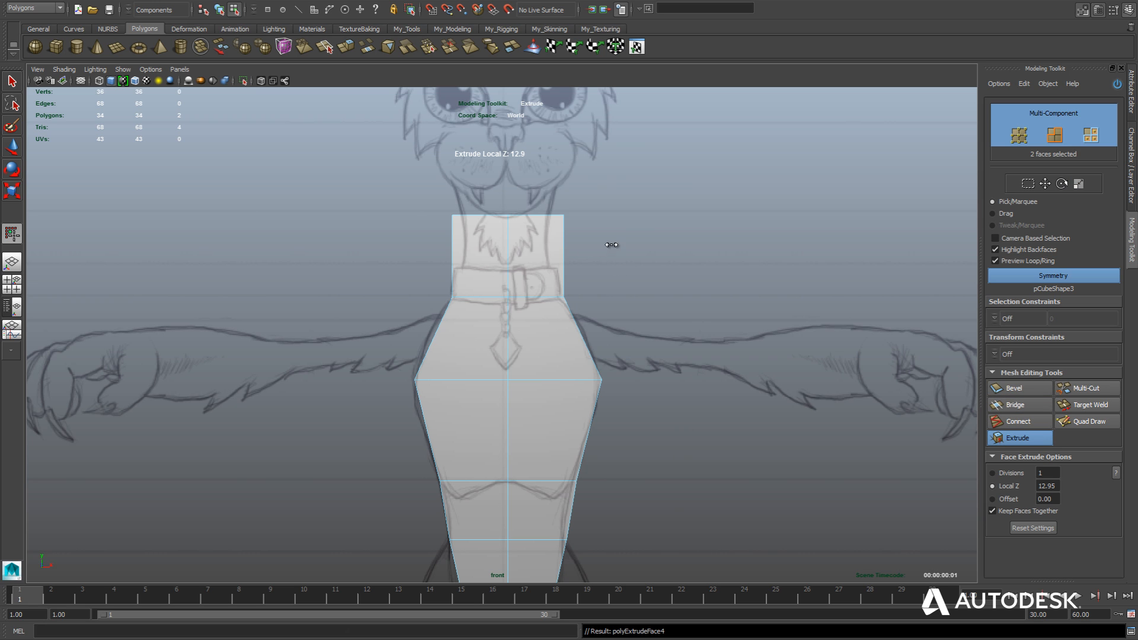
{"action": "middle_click_drag", "start_coordinate": [636, 244], "coordinate": [632, 279], "text": "alt"}
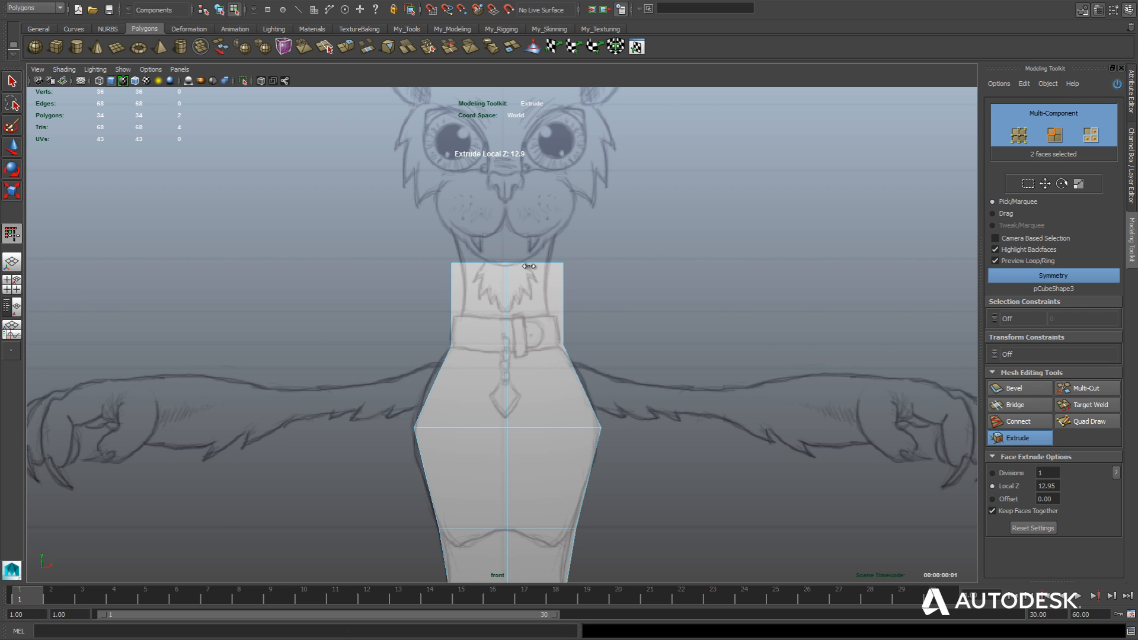
{"action": "left_click_drag", "start_coordinate": [523, 257], "coordinate": [551, 259]}
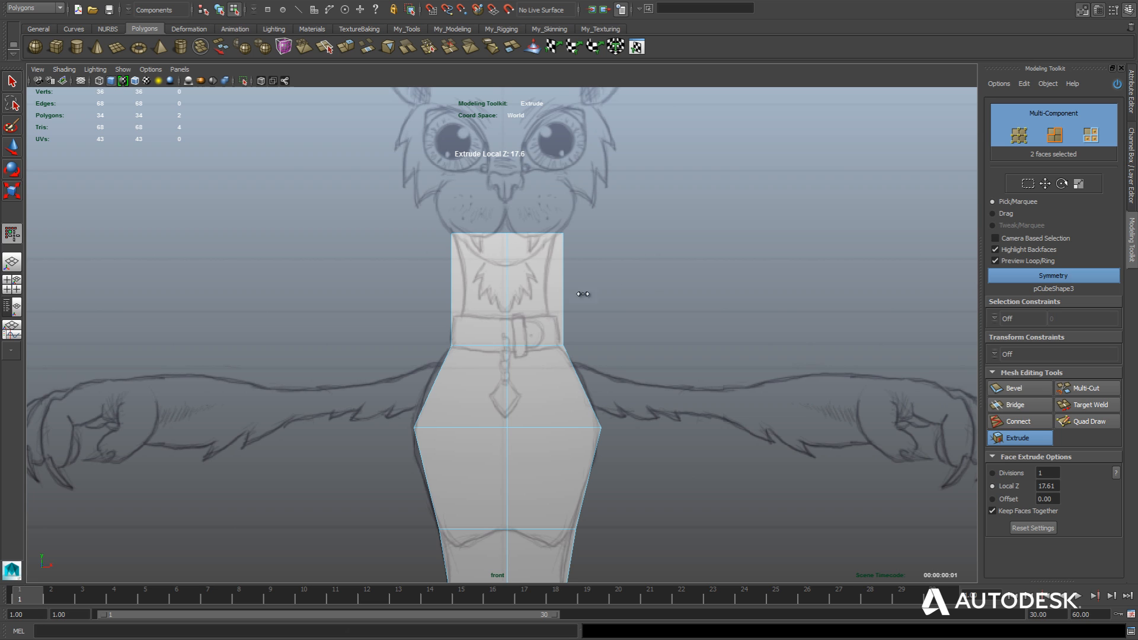
Insert a horizontal edge loop across the middle of the neck with Quad Draw.
{"action": "key", "text": "w"}
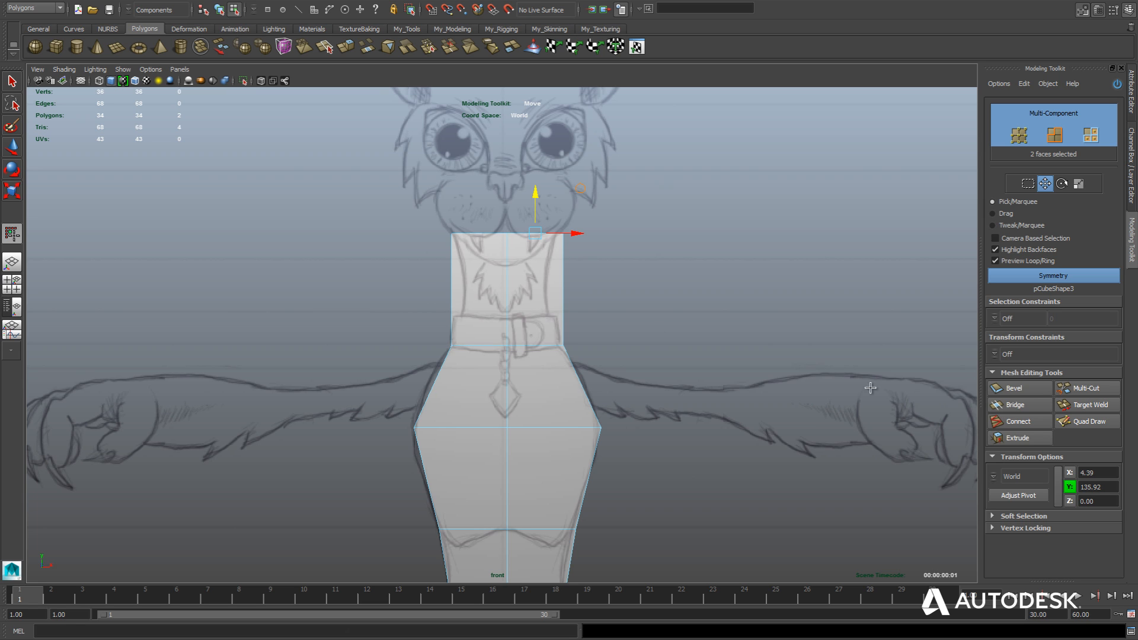
{"action": "left_click", "coordinate": [1091, 422]}
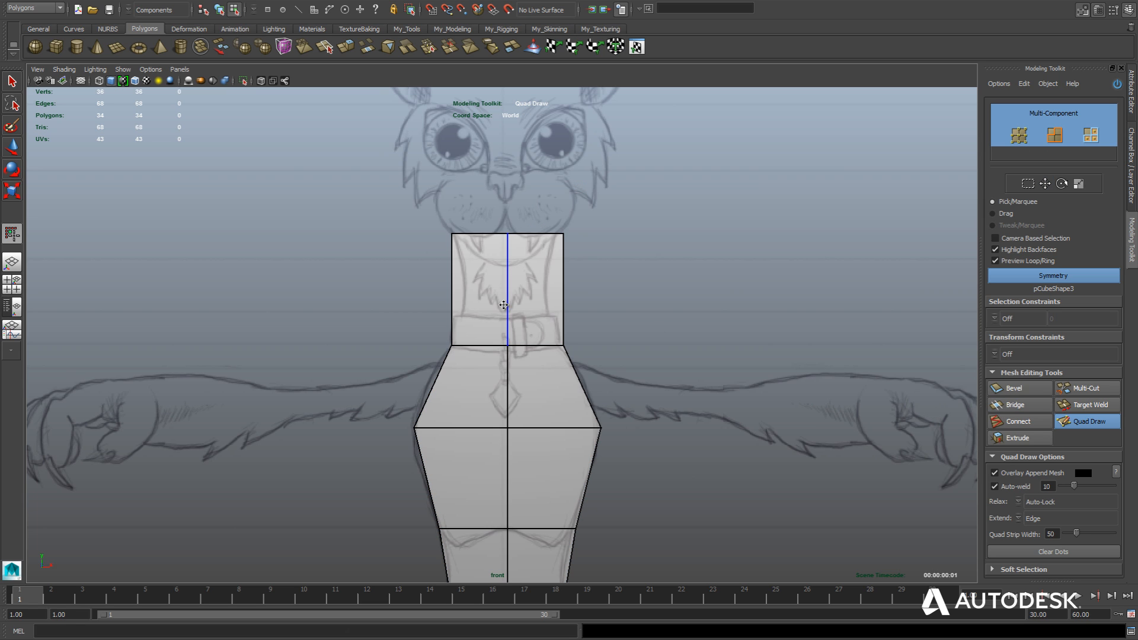
{"action": "key", "text": "ctrl"}
{"action": "left_click", "coordinate": [508, 289], "text": "ctrl"}
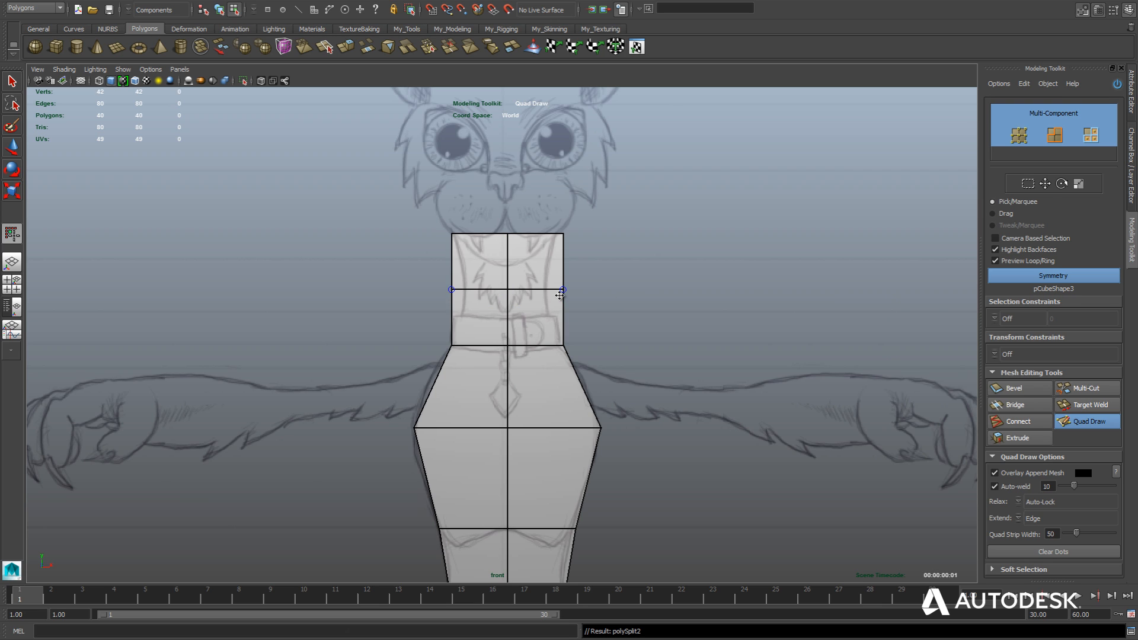
Scale the six vertices of the mid-neck edge loop narrower along X to match the neck outline in the front sketch.
{"action": "key", "text": "w"}
{"action": "right_click_drag", "start_coordinate": [451, 294], "coordinate": [422, 292]}
{"action": "left_click_drag", "start_coordinate": [425, 281], "coordinate": [551, 289]}
{"action": "key", "text": "r"}
{"action": "key", "text": "w"}
{"action": "scroll", "coordinate": [551, 289], "scroll_direction": "down", "scroll_amount": 5}
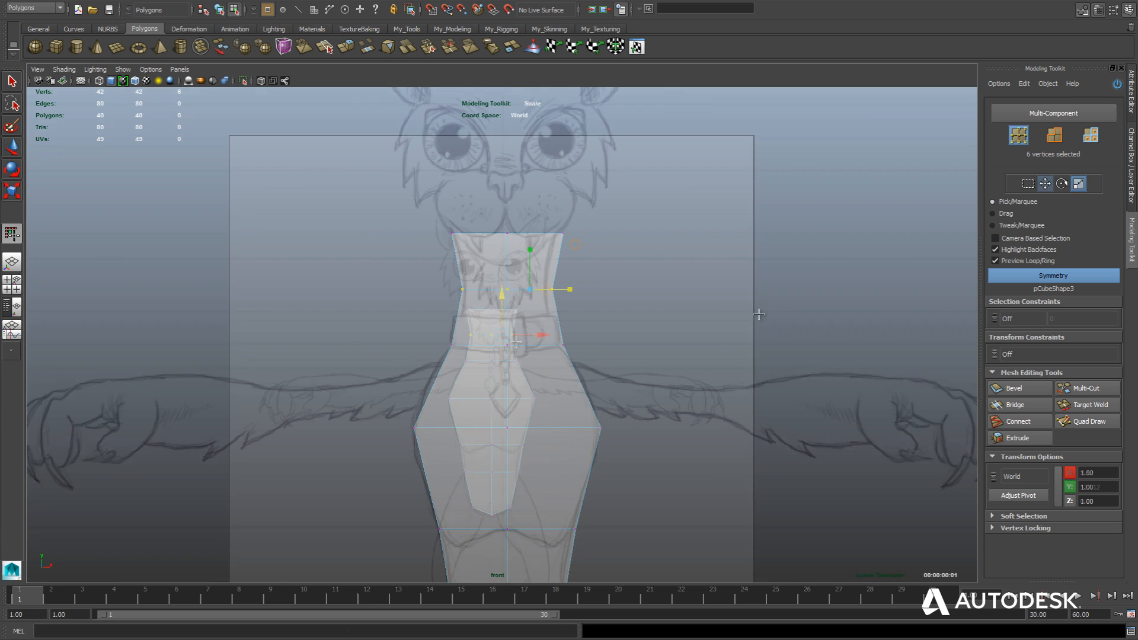
{"action": "key", "text": "f"}
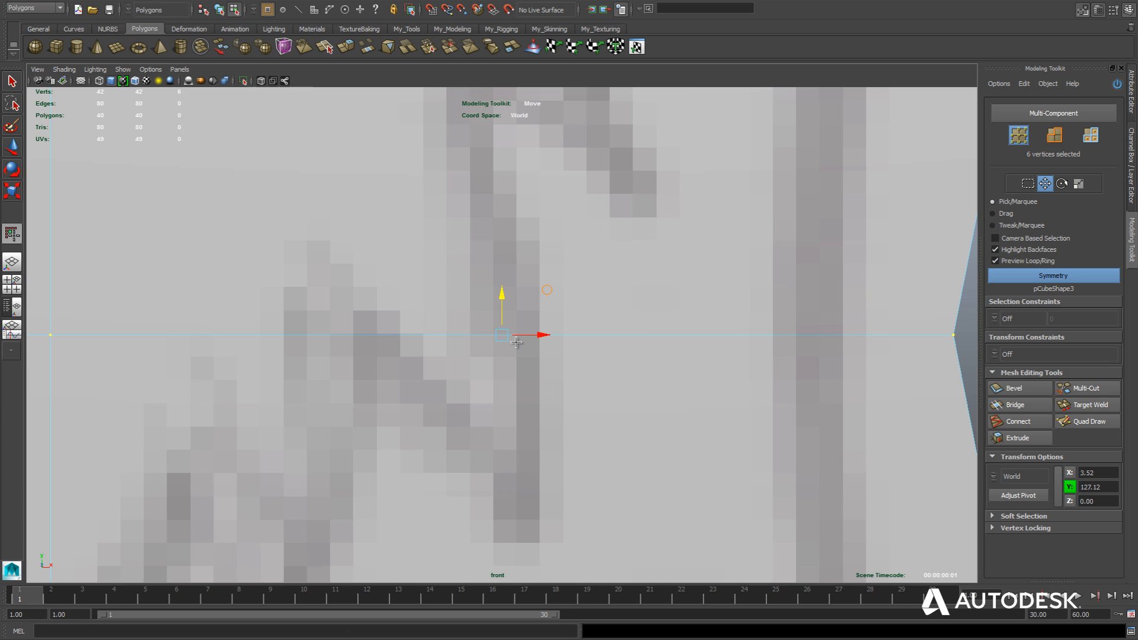
{"action": "scroll", "coordinate": [516, 342], "scroll_direction": "down", "scroll_amount": 3}
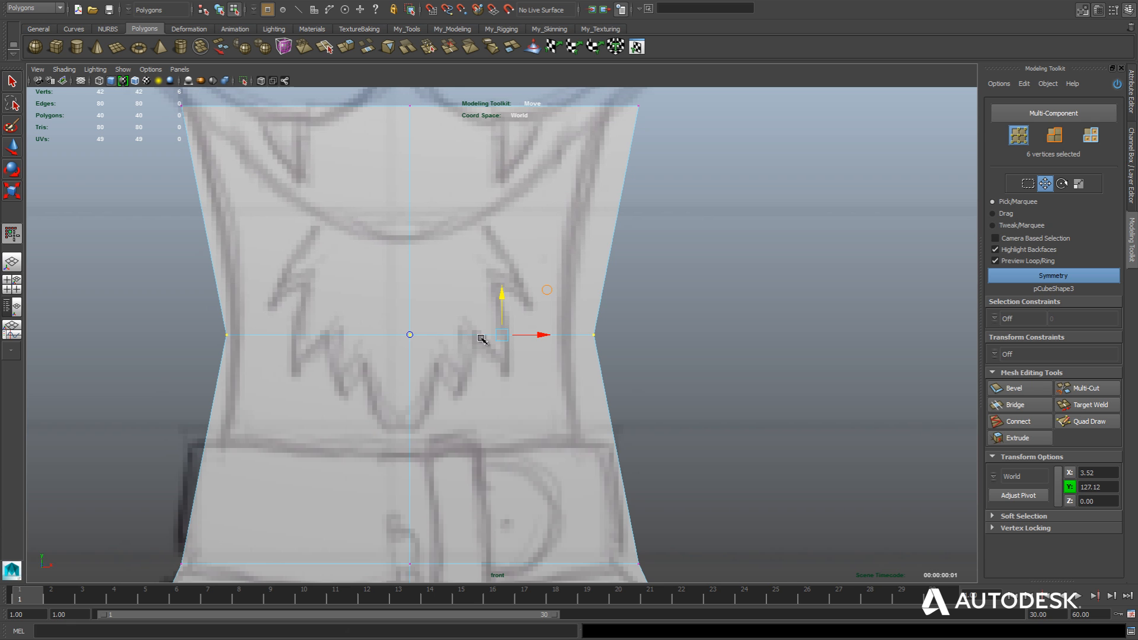
{"action": "scroll", "coordinate": [481, 337], "scroll_direction": "down", "scroll_amount": 5}
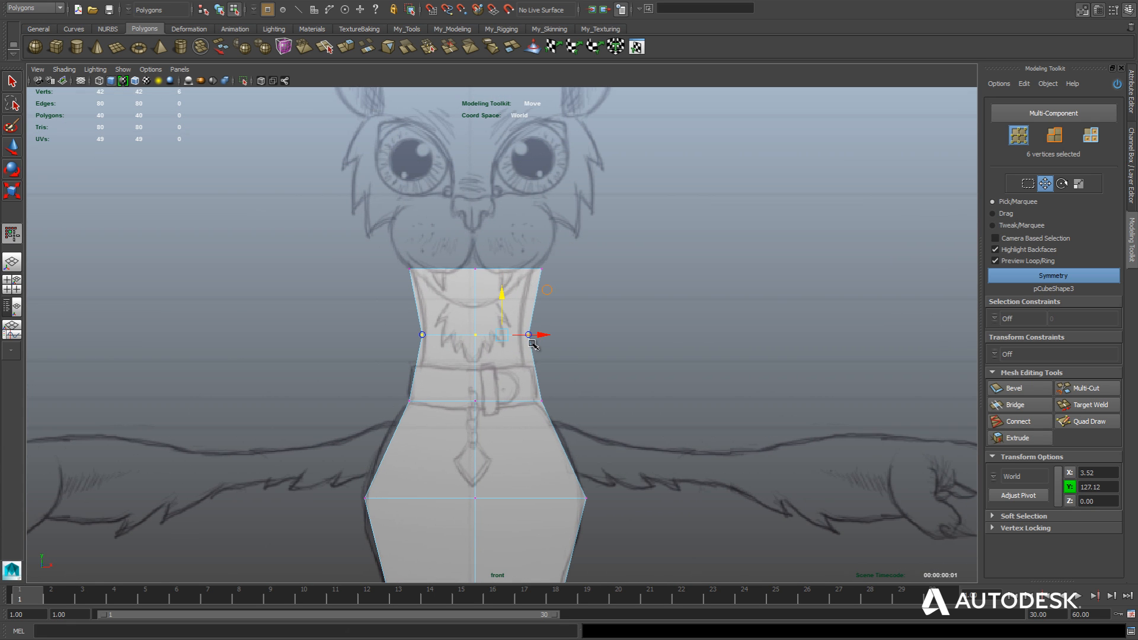
{"action": "right_click_drag", "start_coordinate": [532, 344], "coordinate": [554, 330]}
{"action": "scroll", "coordinate": [552, 333], "scroll_direction": "down", "scroll_amount": 5}
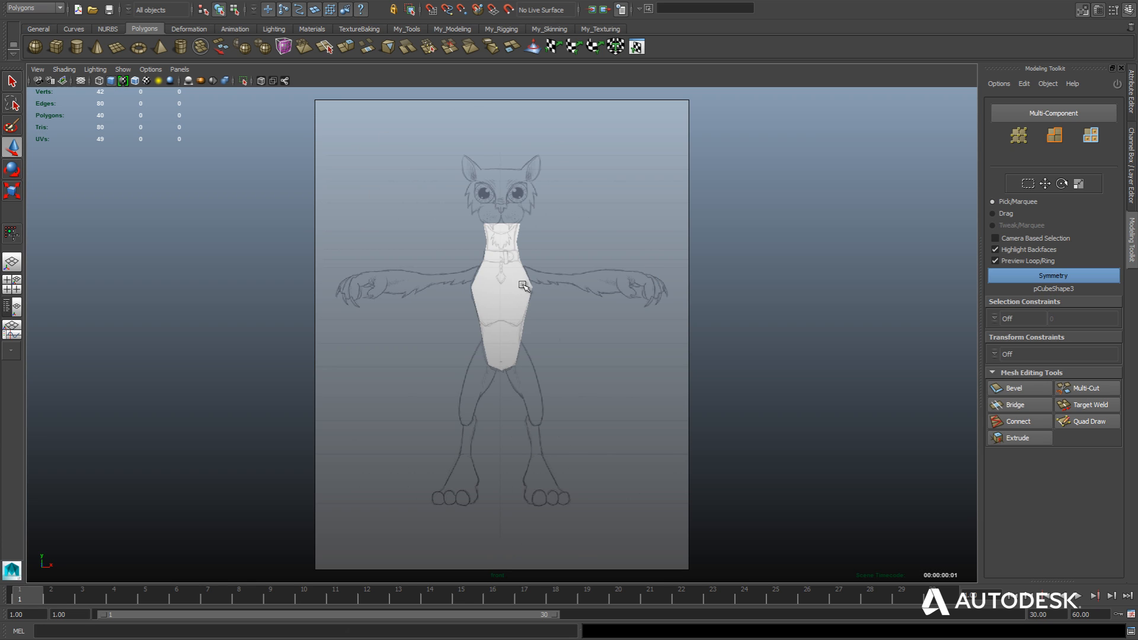
Select the whole torso mesh in object mode and hide the Modeling Toolkit to widen the viewport.
{"action": "left_click", "coordinate": [527, 281]}
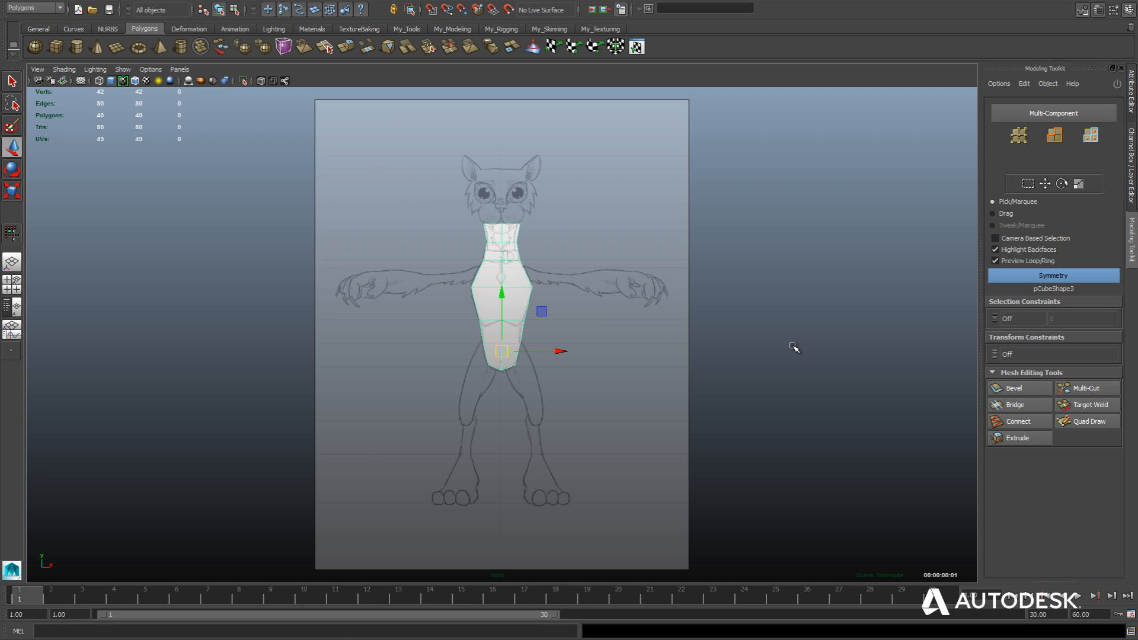
{"action": "left_click", "coordinate": [1132, 235]}
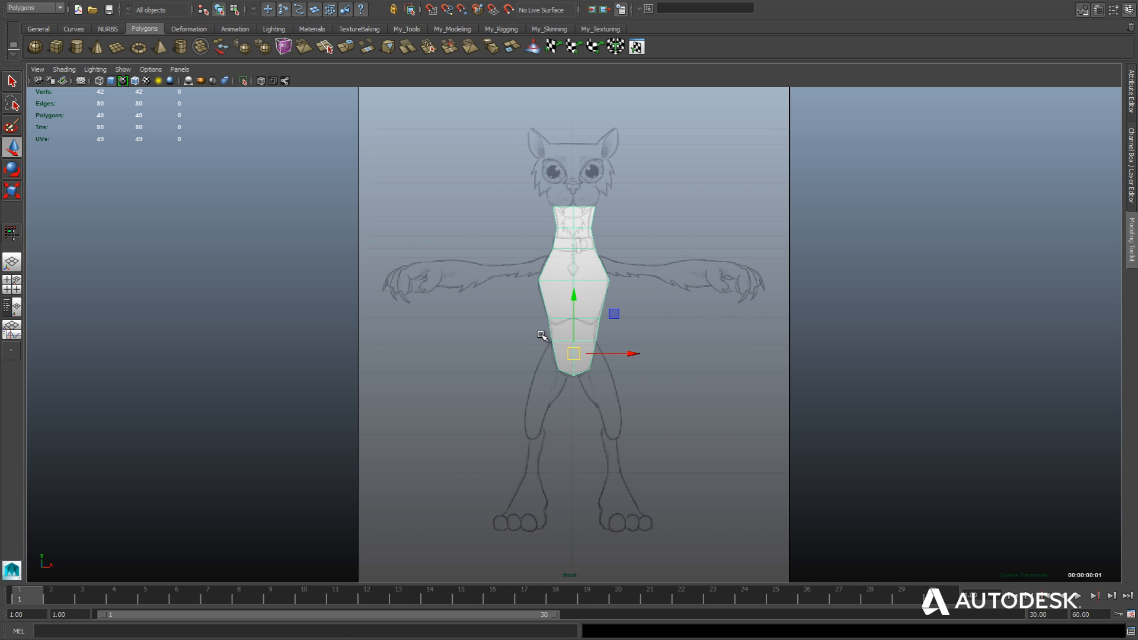
Examine the interface visibility options in the hotbox and toggle the time slider, range slider and command line off and on.
{"action": "key", "text": "space"}
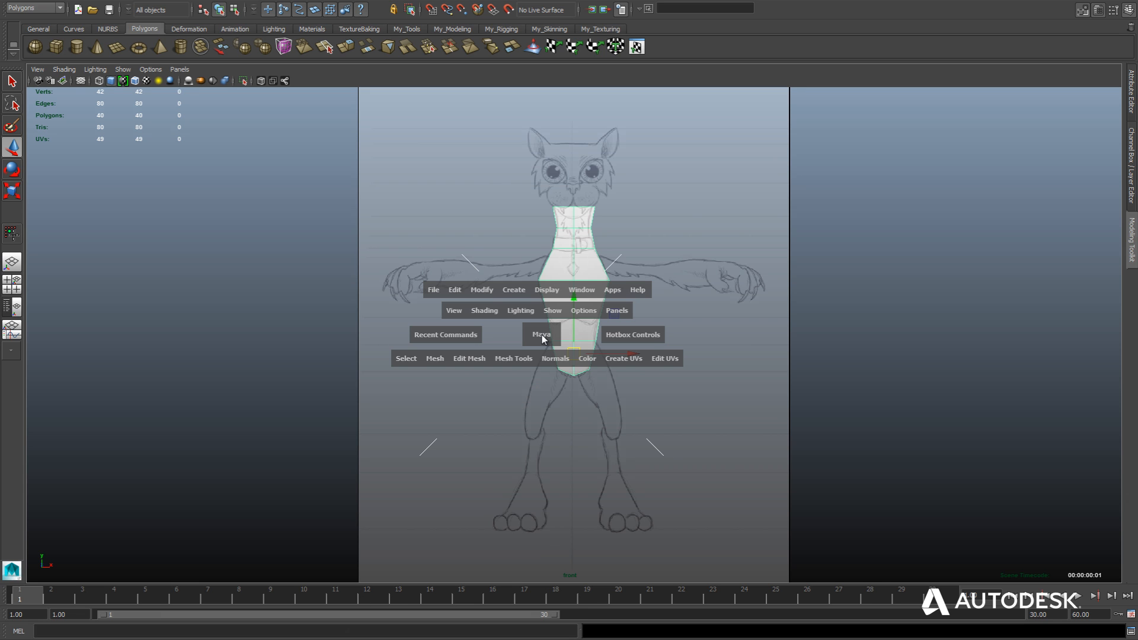
{"action": "left_click", "coordinate": [677, 335]}
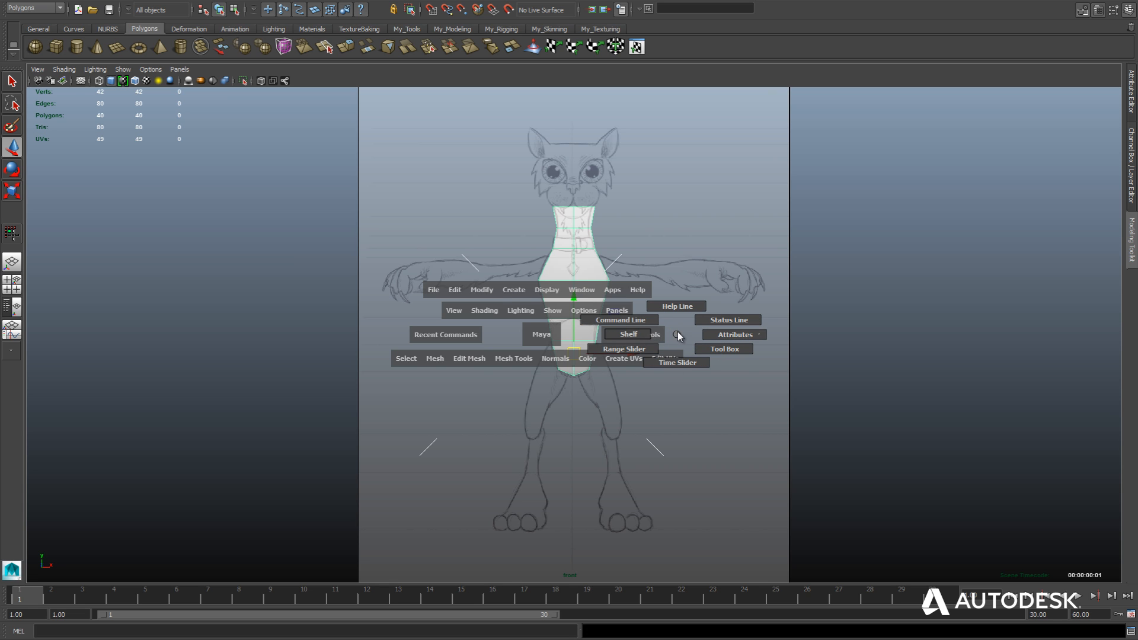
{"action": "key", "text": "space"}
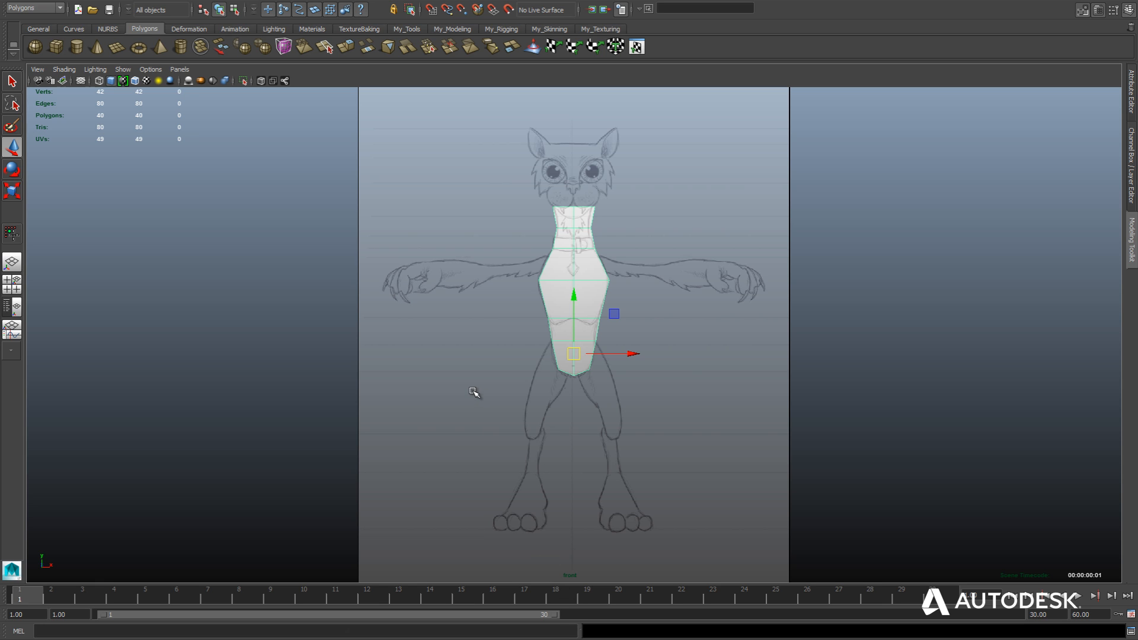
{"action": "key", "text": "ctrl+space"}
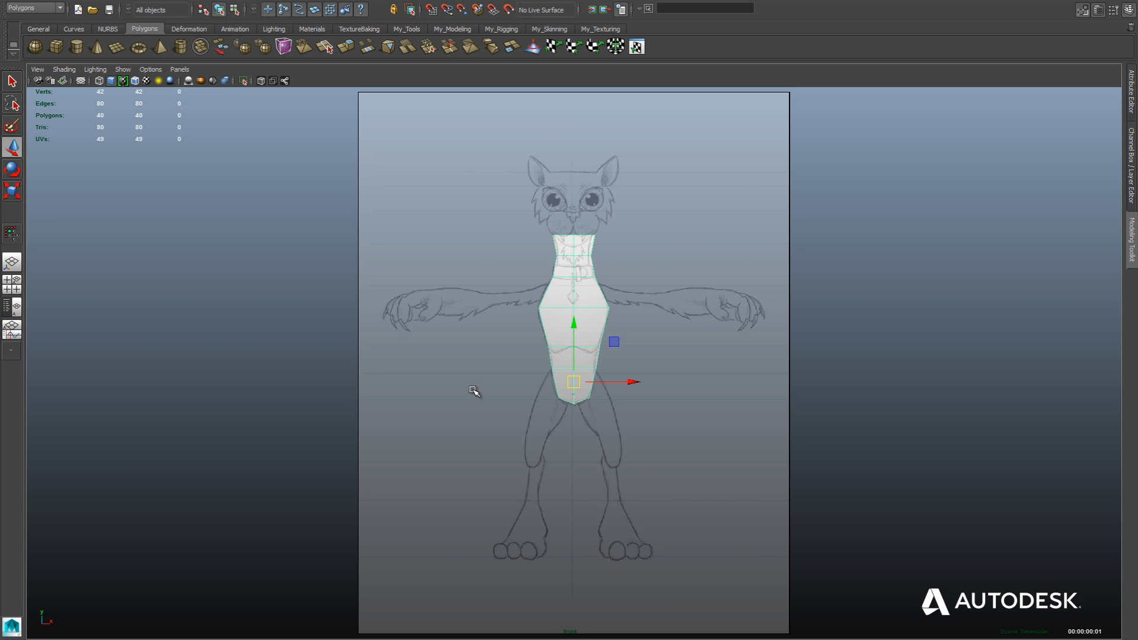
{"action": "key", "text": "ctrl+space"}
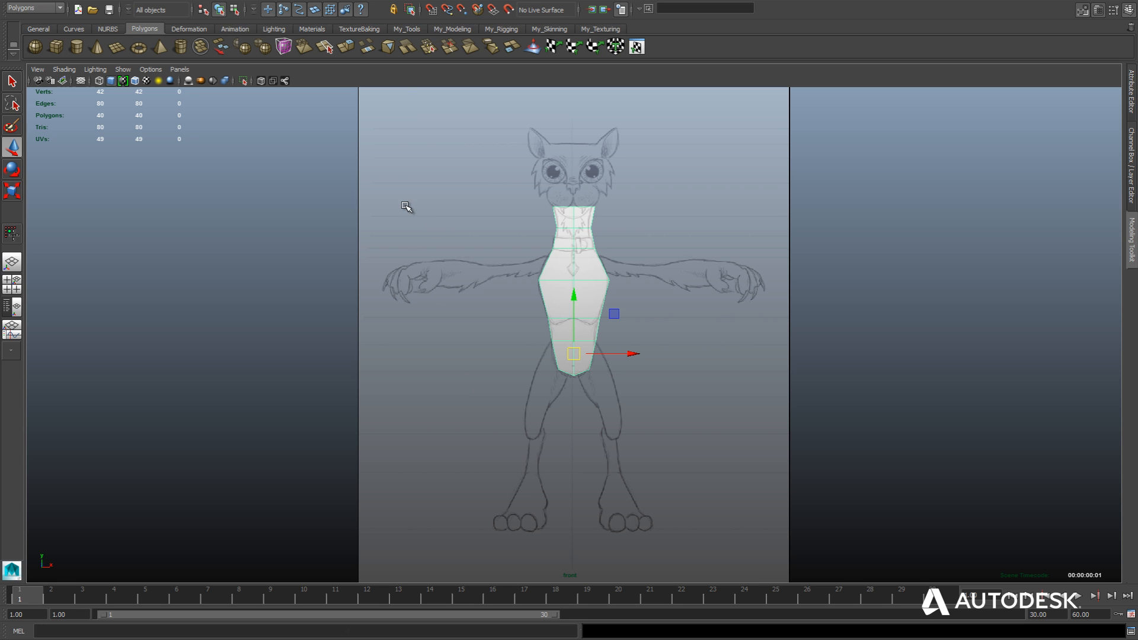
Examine the command behind the first custom item of the My_Tools shelf in the Shelf Editor.
{"action": "left_click", "coordinate": [403, 29]}
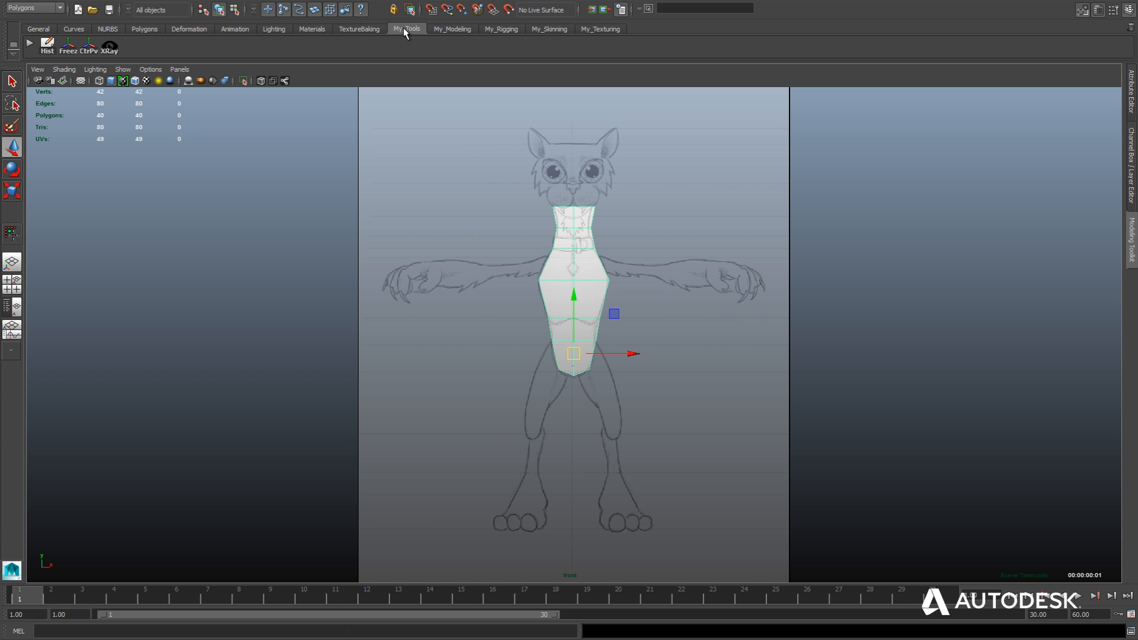
{"action": "right_click", "coordinate": [30, 46]}
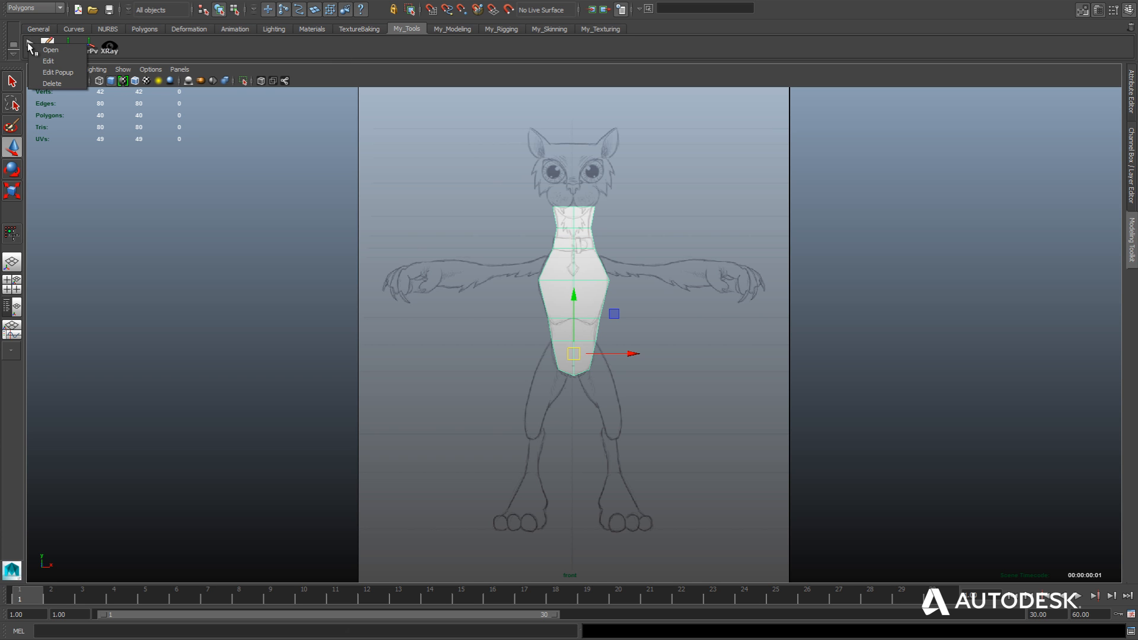
{"action": "left_click", "coordinate": [62, 61]}
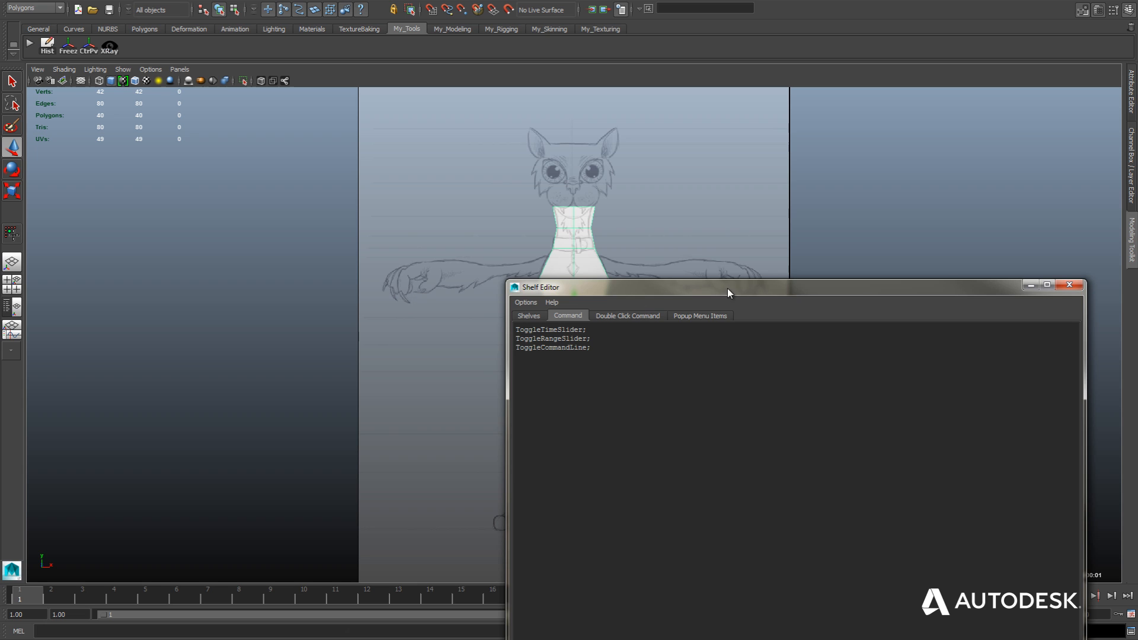
{"action": "left_click_drag", "start_coordinate": [727, 288], "coordinate": [568, 149]}
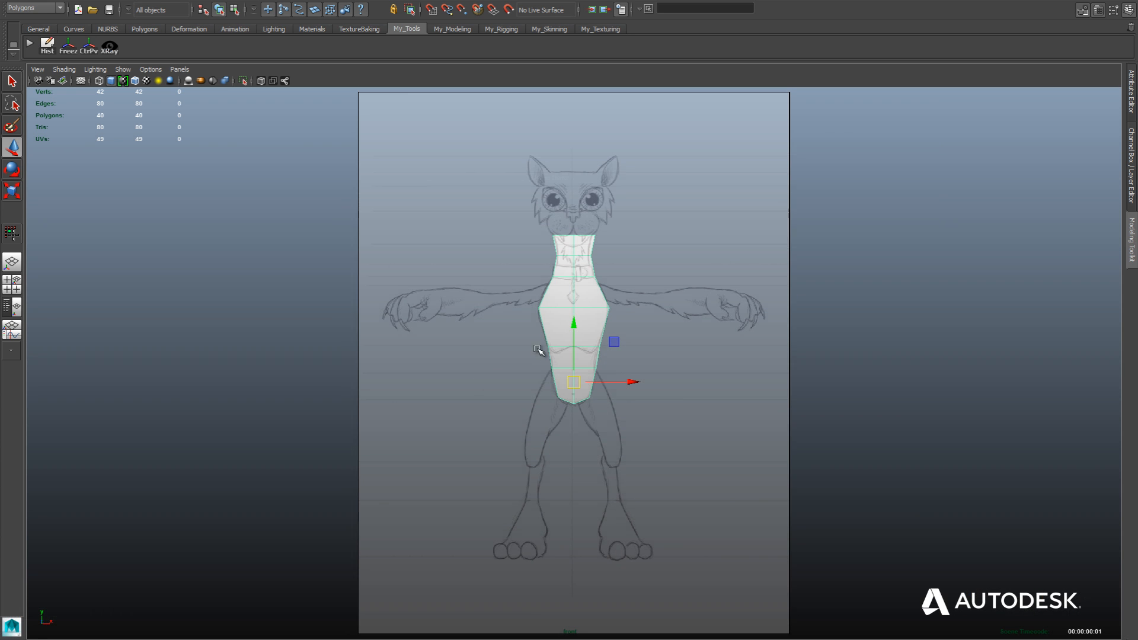
In the side view, scale the chest's widest vertex row outward along Z to match the chest and back outline.
{"action": "key", "text": "space"}
{"action": "left_click_drag", "start_coordinate": [545, 341], "coordinate": [629, 299]}
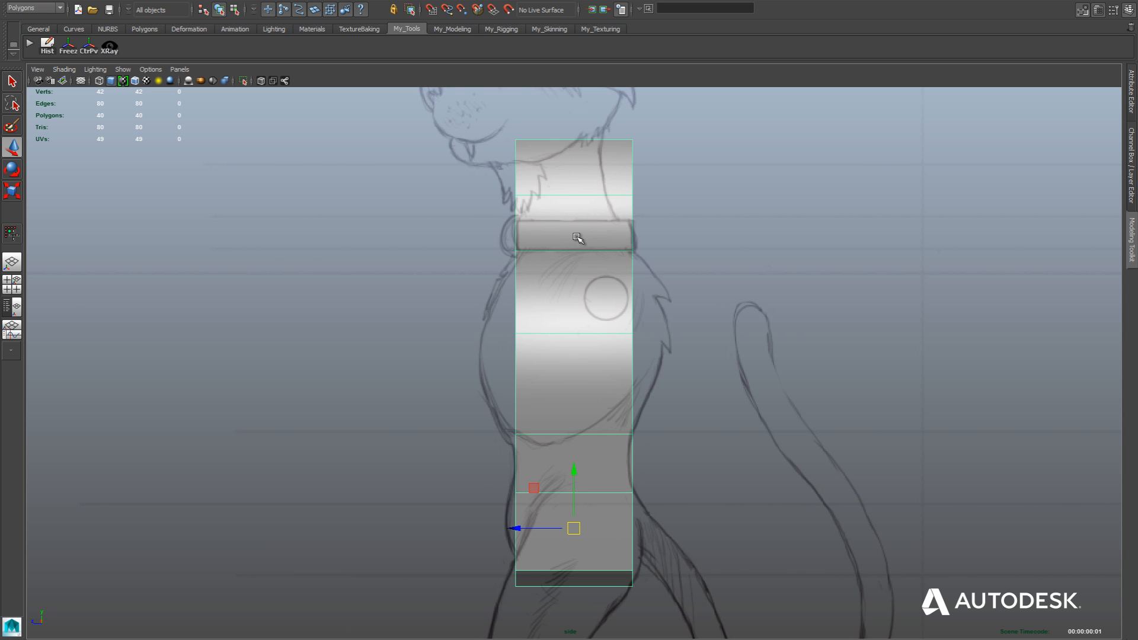
{"action": "right_click_drag", "start_coordinate": [623, 202], "coordinate": [593, 203]}
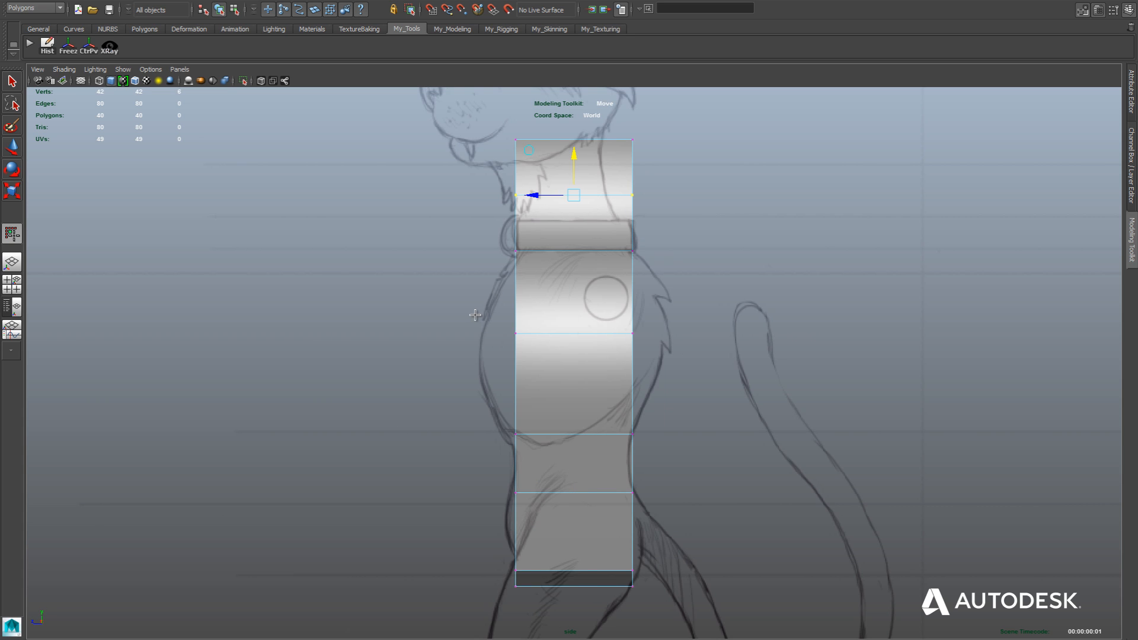
{"action": "left_click_drag", "start_coordinate": [484, 310], "coordinate": [680, 359]}
{"action": "key", "text": "r"}
{"action": "left_click_drag", "start_coordinate": [536, 333], "coordinate": [494, 338]}
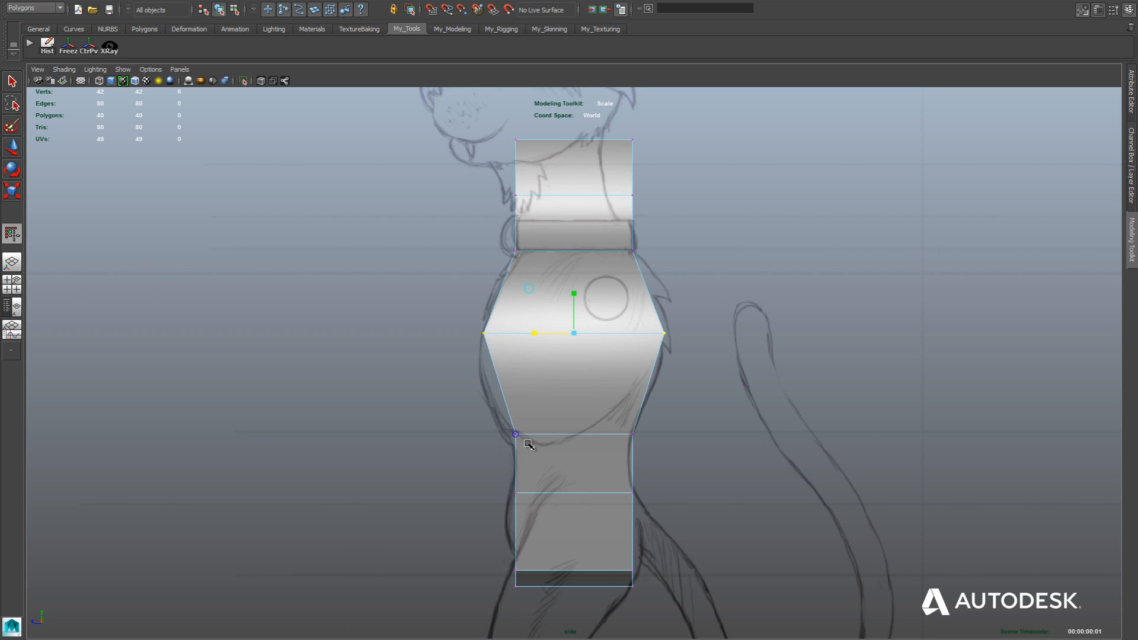
Scale the vertex row at the ribcage's bottom wider along Z, and move its back vertices forward to the sketched back outline.
{"action": "left_click_drag", "start_coordinate": [461, 408], "coordinate": [652, 450]}
{"action": "left_click_drag", "start_coordinate": [534, 435], "coordinate": [528, 434]}
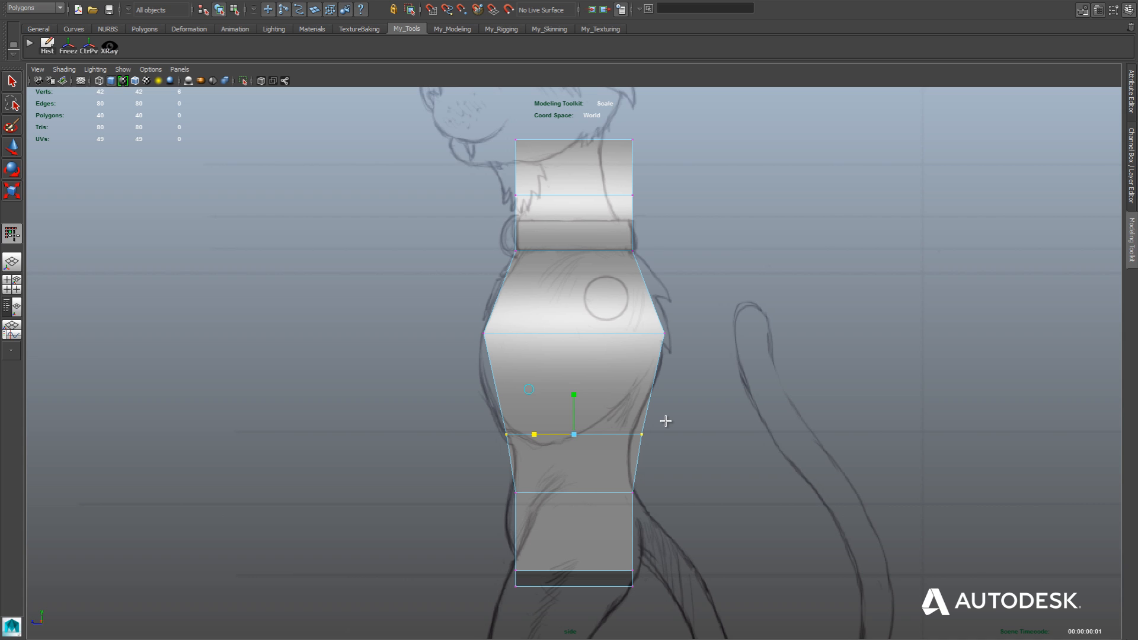
{"action": "key", "text": "w"}
{"action": "left_click_drag", "start_coordinate": [650, 433], "coordinate": [591, 434]}
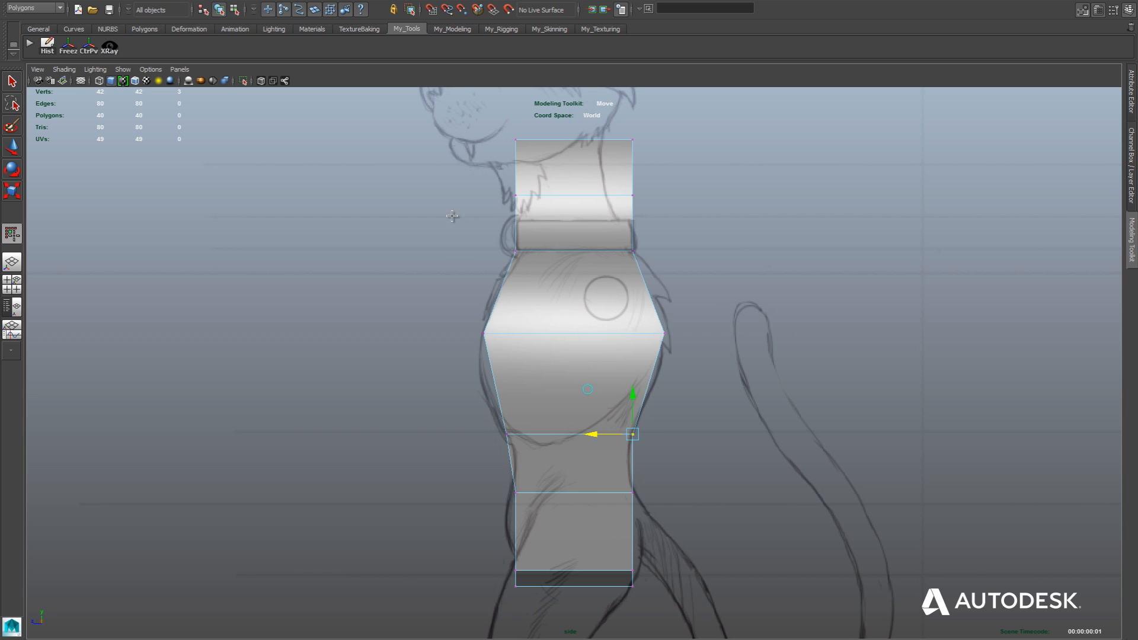
{"action": "middle_click_drag", "start_coordinate": [438, 213], "coordinate": [398, 316], "text": "alt"}
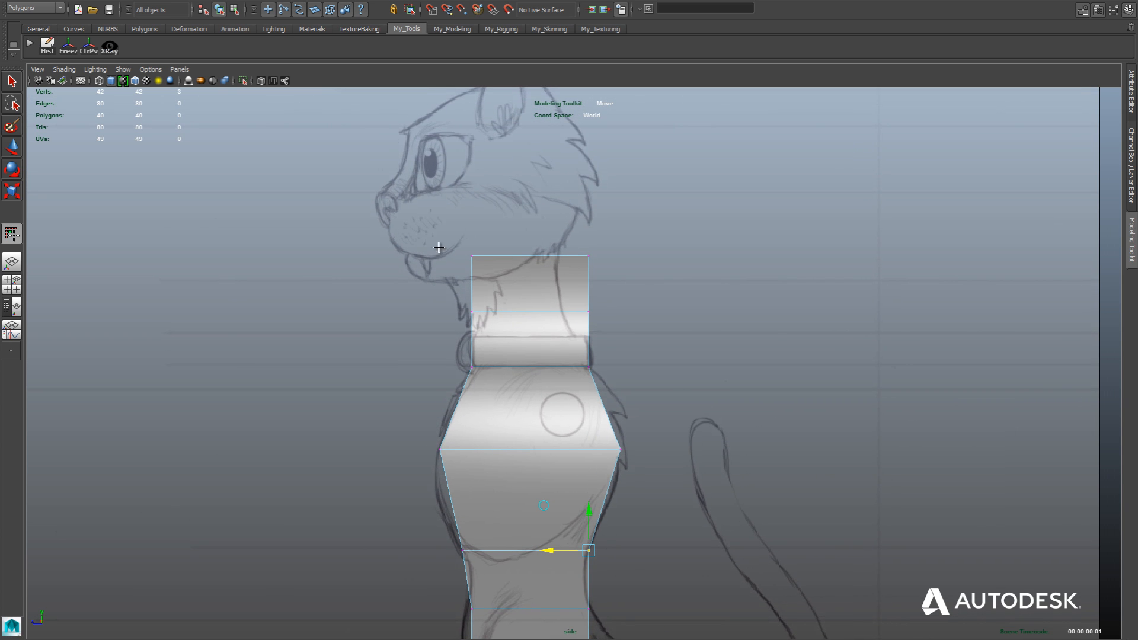
In the side view, move the neck's two upper vertex rows forward along Z and pull their back vertices in to the sketched nape.
{"action": "left_click_drag", "start_coordinate": [439, 241], "coordinate": [616, 328]}
{"action": "left_click_drag", "start_coordinate": [499, 286], "coordinate": [485, 286]}
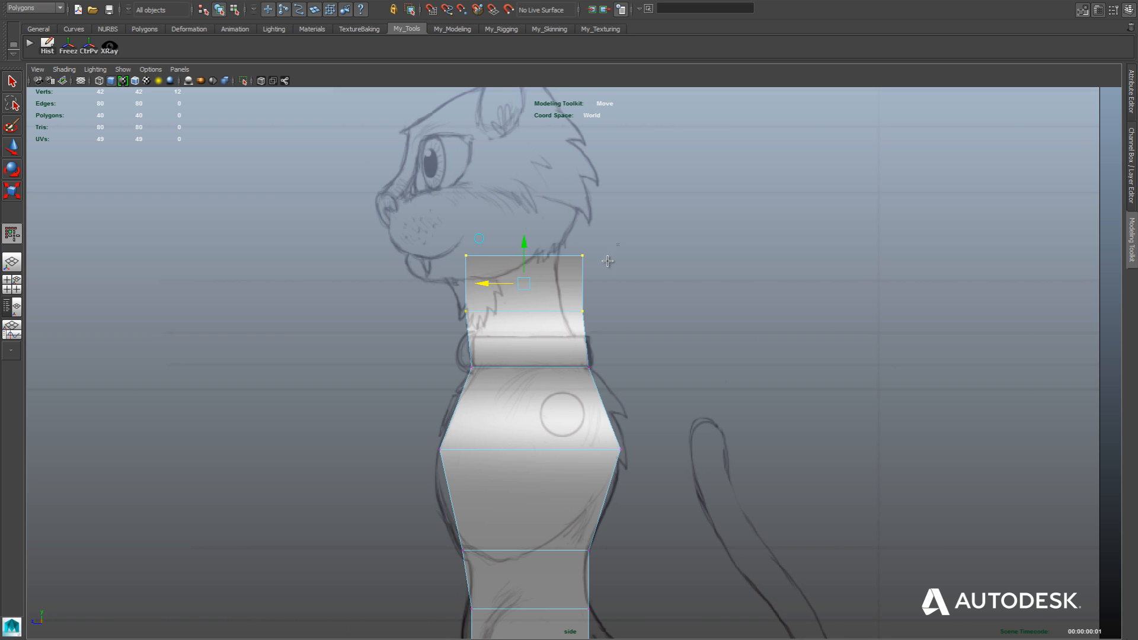
{"action": "left_click_drag", "start_coordinate": [618, 244], "coordinate": [563, 330]}
{"action": "left_click_drag", "start_coordinate": [556, 285], "coordinate": [532, 286]}
{"action": "mouse_move", "coordinate": [528, 242]}
{"action": "left_mouse_down"}
{"action": "mouse_move", "coordinate": [585, 271]}
{"action": "mouse_move", "coordinate": [519, 259]}
{"action": "left_mouse_up"}
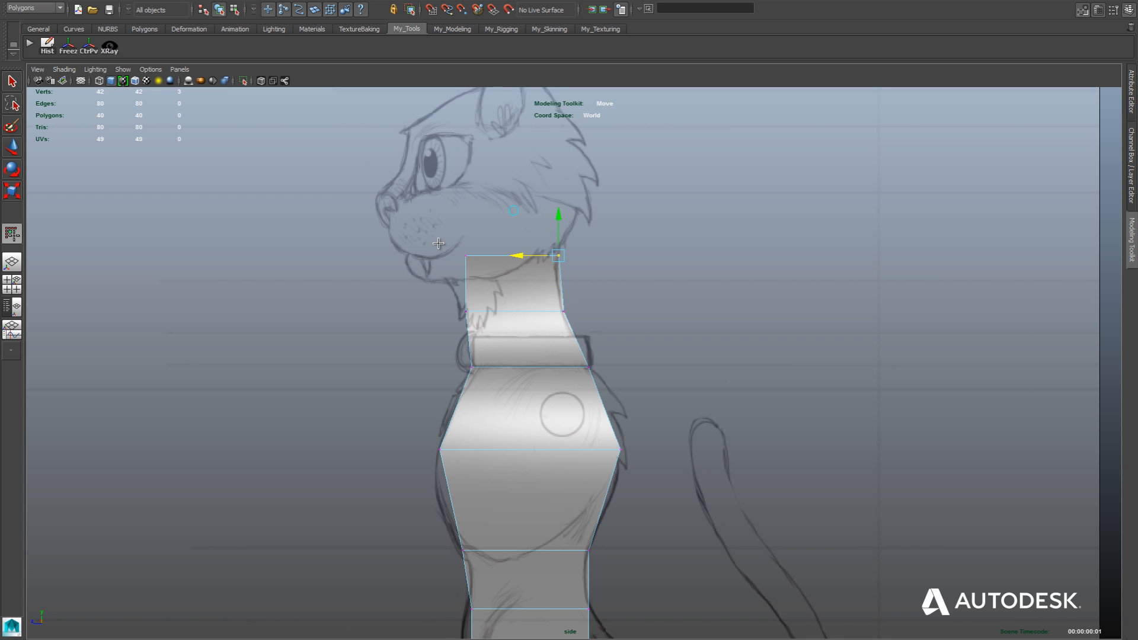
Slant the neck's top edge along the sketched jaw by moving its front vertices down and forward and raising its back vertices.
{"action": "left_click_drag", "start_coordinate": [439, 243], "coordinate": [483, 281]}
{"action": "left_click_drag", "start_coordinate": [426, 256], "coordinate": [420, 256]}
{"action": "left_click_drag", "start_coordinate": [462, 221], "coordinate": [454, 236]}
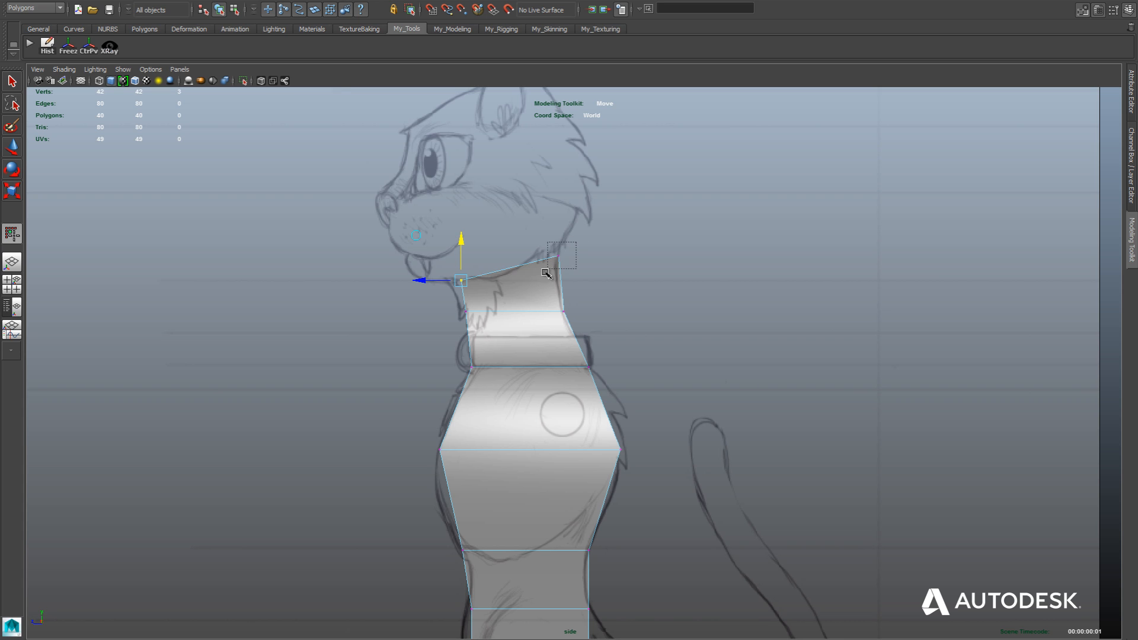
{"action": "left_click", "coordinate": [558, 256]}
{"action": "left_click_drag", "start_coordinate": [555, 219], "coordinate": [553, 210]}
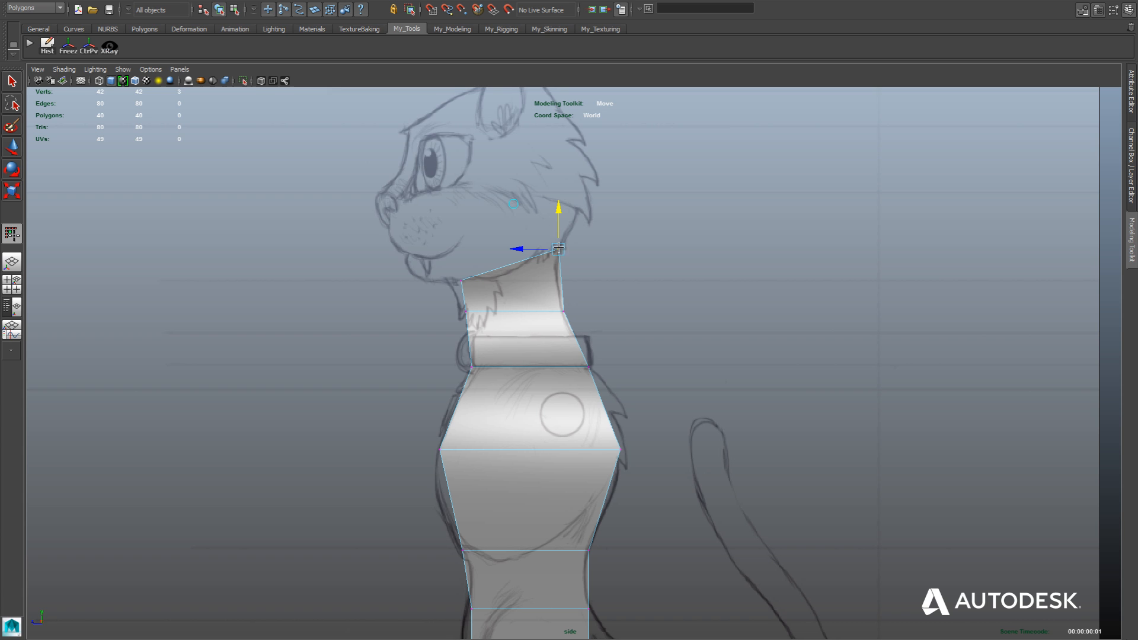
In the front view, move the outer front vertices of the neck's top edge symmetrically inward along X to narrow the neck.
{"action": "key", "text": "space"}
{"action": "left_click_drag", "start_coordinate": [546, 339], "coordinate": [549, 368]}
{"action": "scroll", "coordinate": [562, 269], "scroll_direction": "up", "scroll_amount": 4}
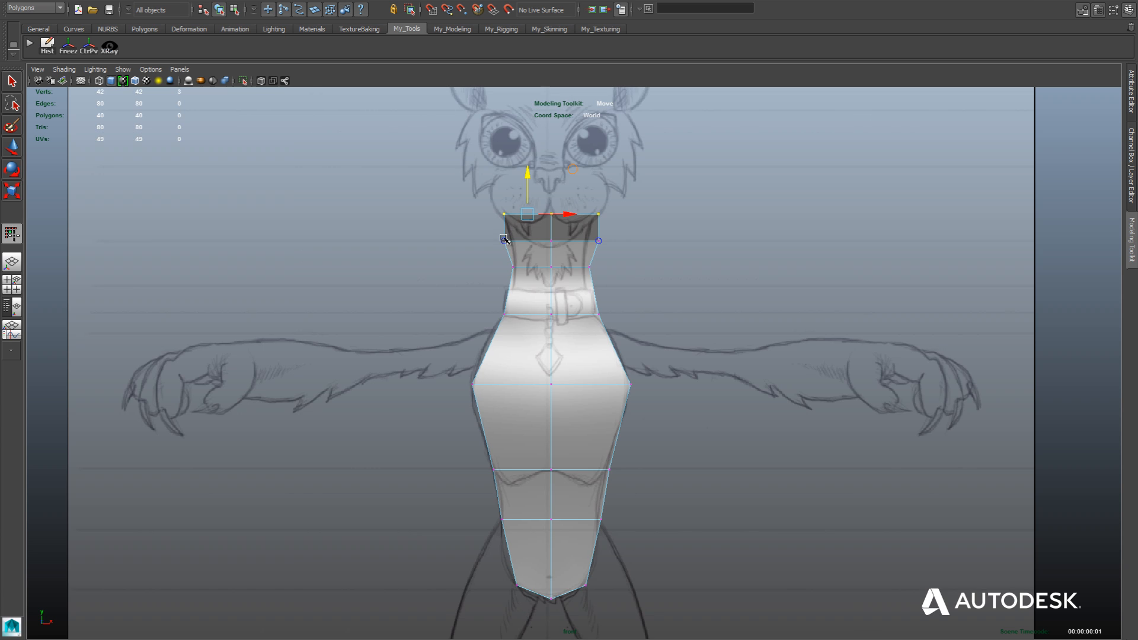
{"action": "left_click", "coordinate": [503, 238]}
{"action": "left_click_drag", "start_coordinate": [538, 241], "coordinate": [547, 240]}
{"action": "left_click_drag", "start_coordinate": [547, 241], "coordinate": [549, 241]}
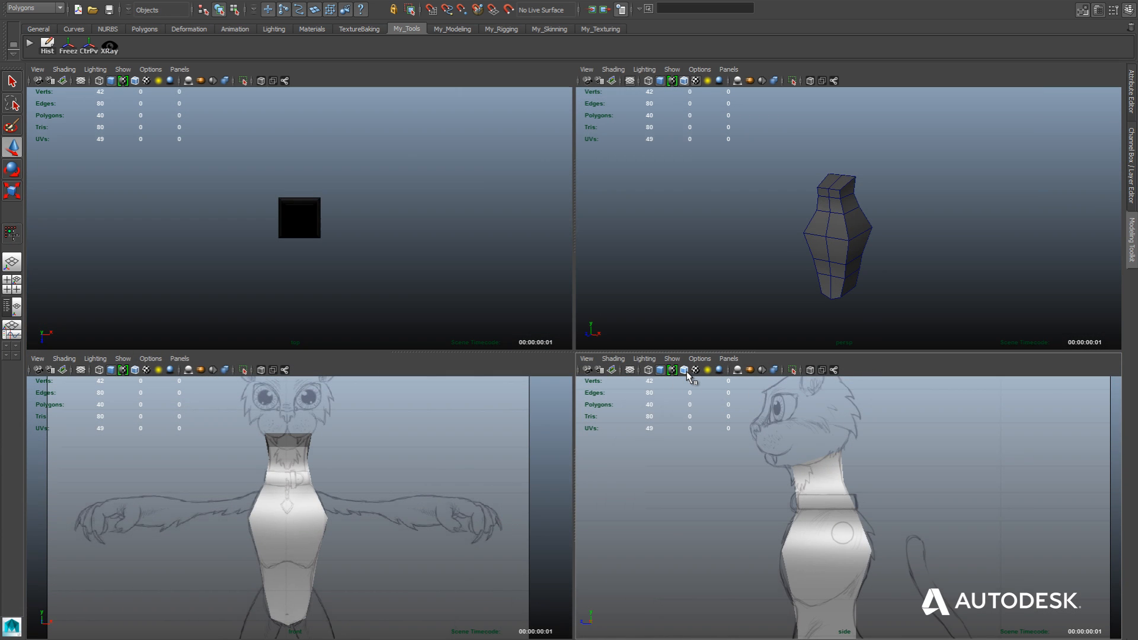
Turn on wireframe on shaded display in the side and front views.
{"action": "left_click", "coordinate": [685, 370]}
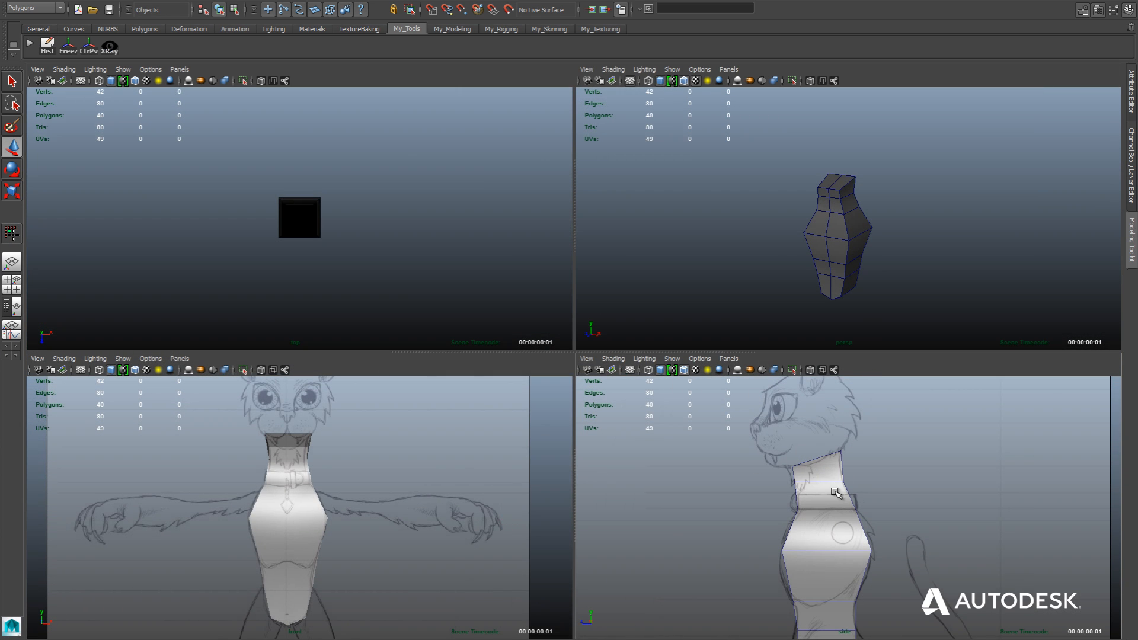
{"action": "left_click", "coordinate": [135, 370]}
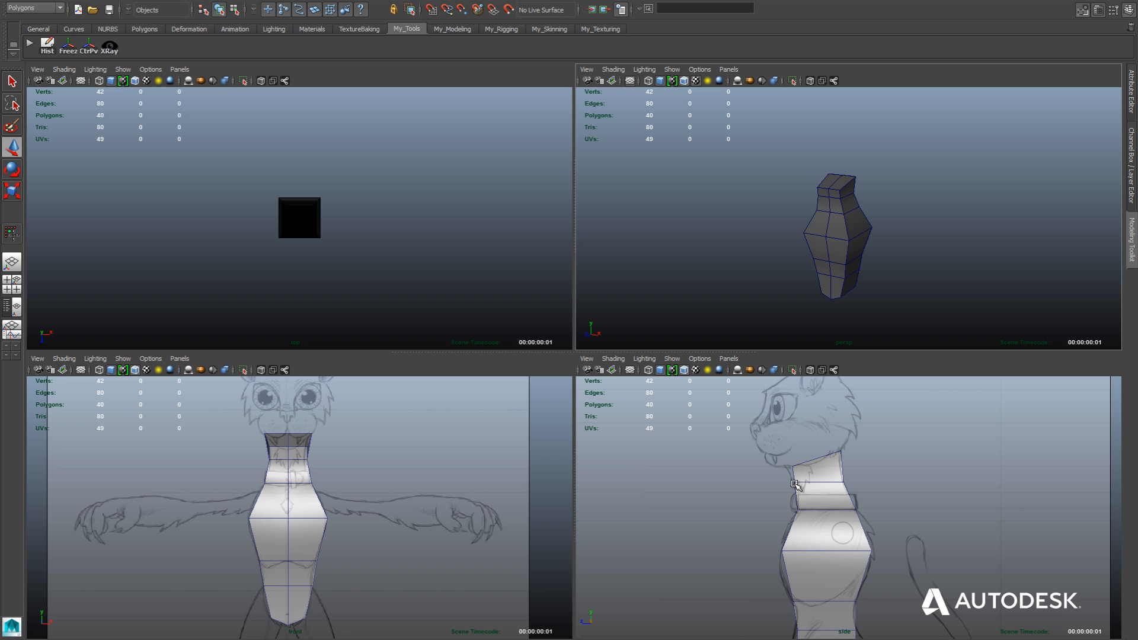
In the side view, move the front vertices of the neck row below the top edge along Z to the sketched throat outline.
{"action": "left_click", "coordinate": [795, 484]}
{"action": "right_click", "coordinate": [794, 485]}
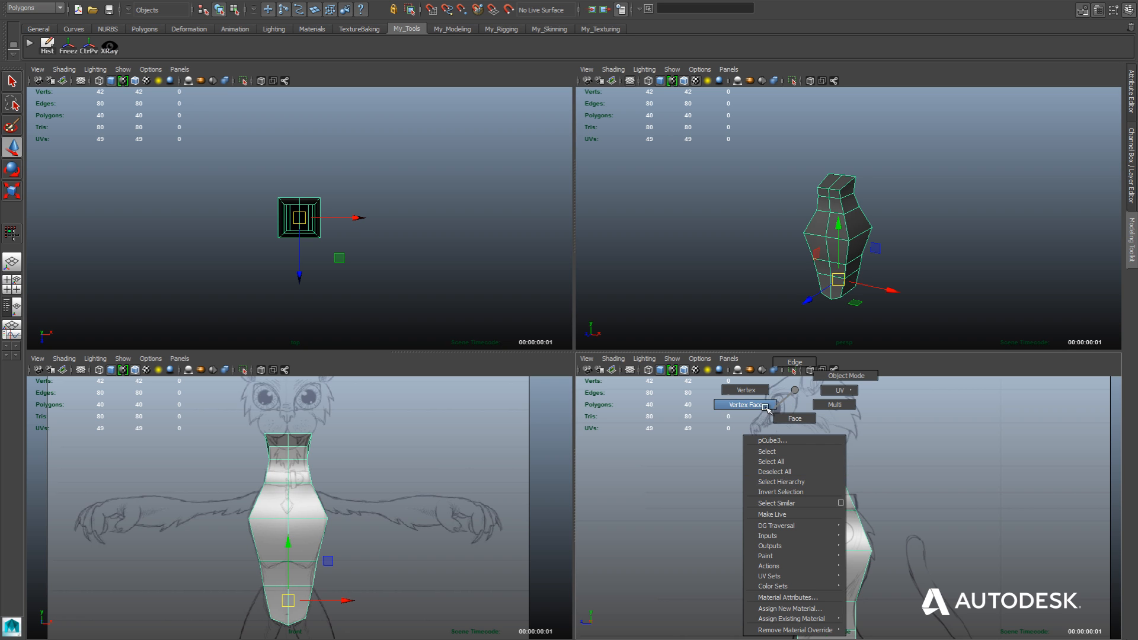
{"action": "right_click_drag", "start_coordinate": [766, 407], "coordinate": [756, 392]}
{"action": "left_click", "coordinate": [776, 476]}
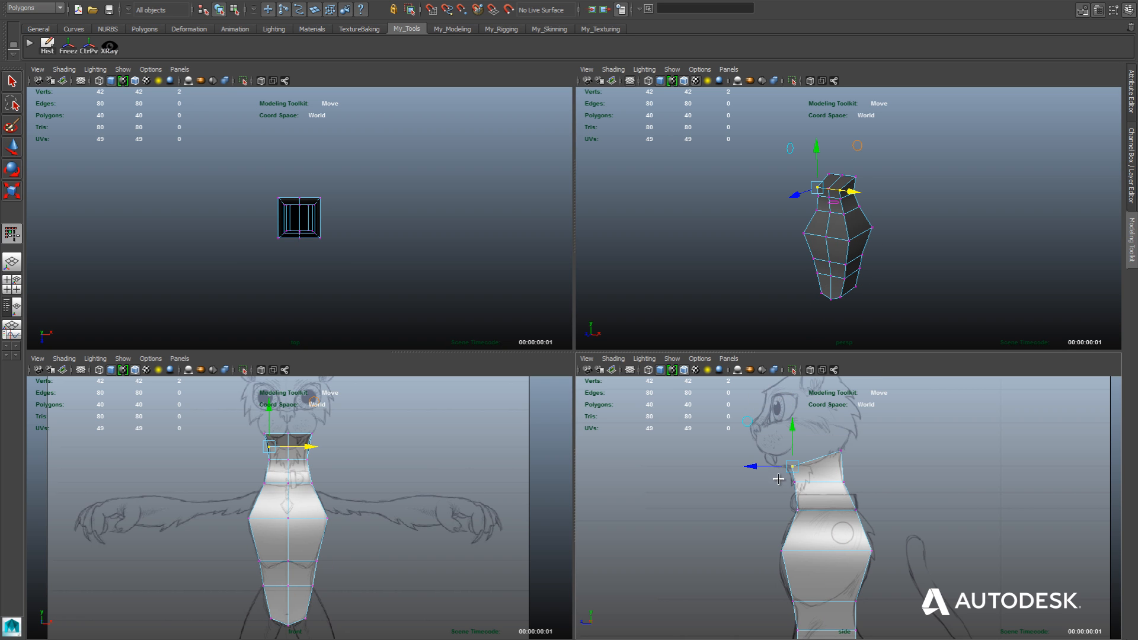
{"action": "left_click_drag", "start_coordinate": [809, 502], "coordinate": [758, 482]}
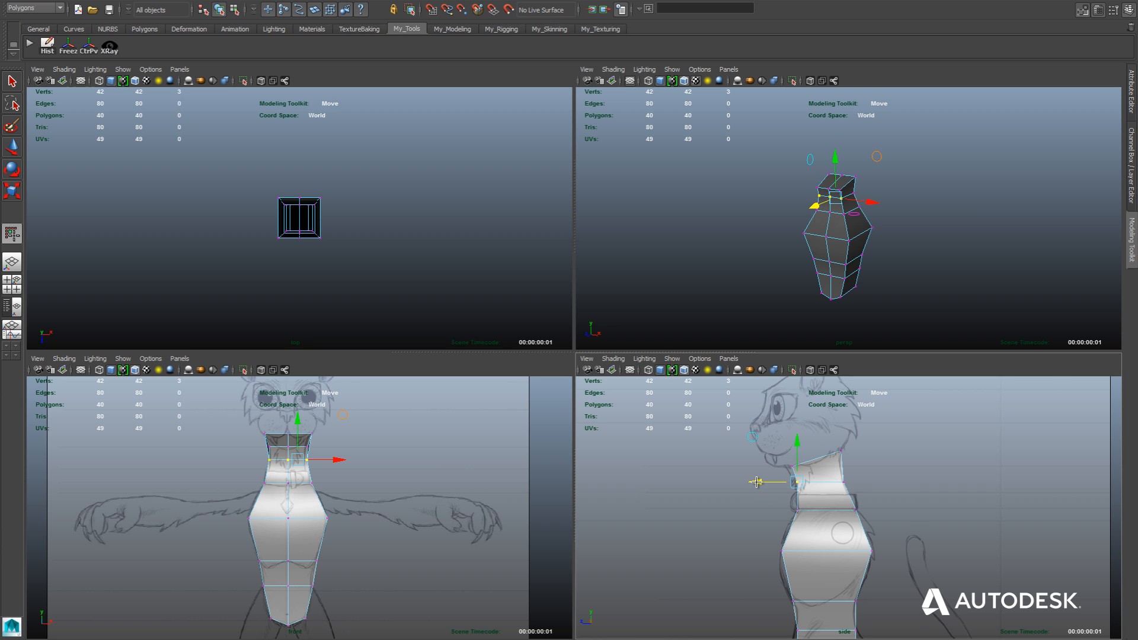
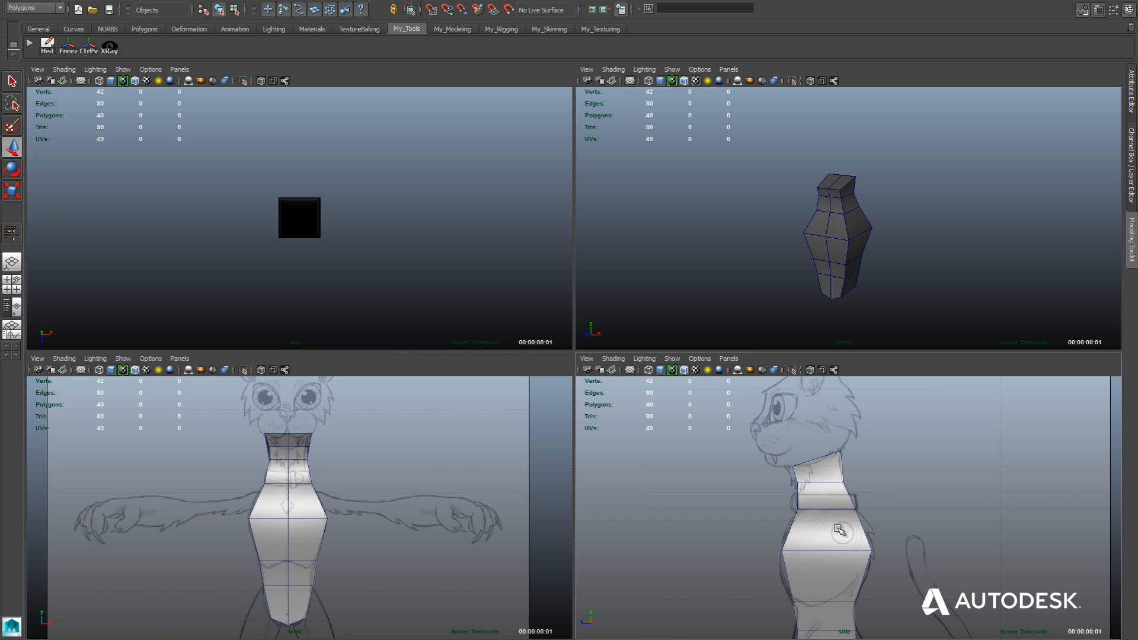
In the side view, use Quad Draw to insert a horizontal edge loop across the upper torso through the center of the sketched shoulder circle.
{"action": "key", "text": "space"}
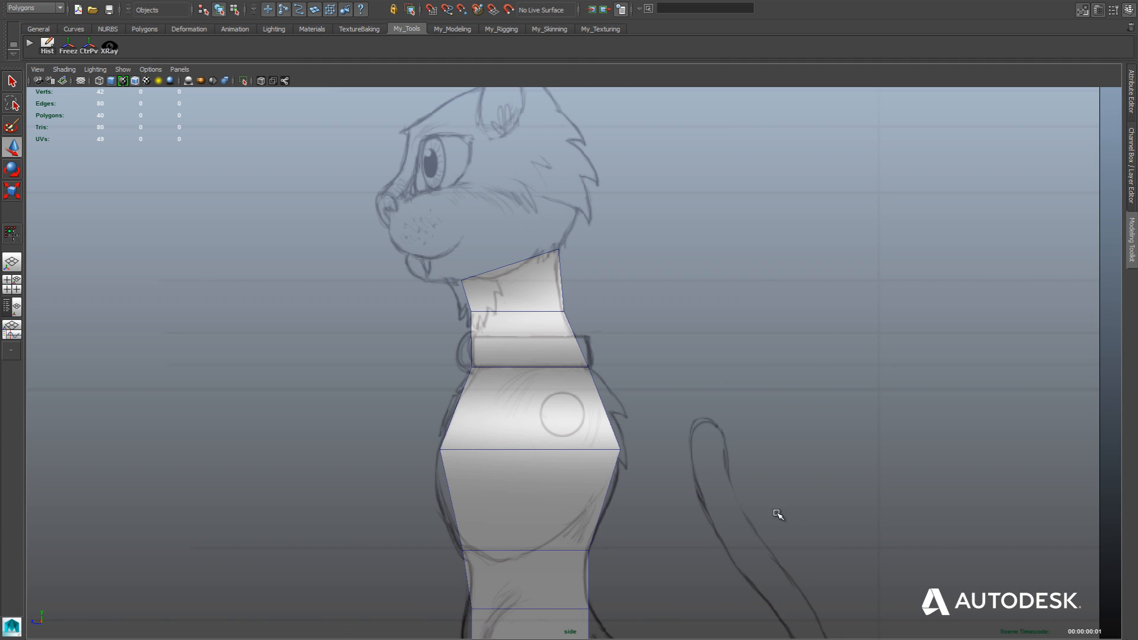
{"action": "left_click", "coordinate": [1132, 240]}
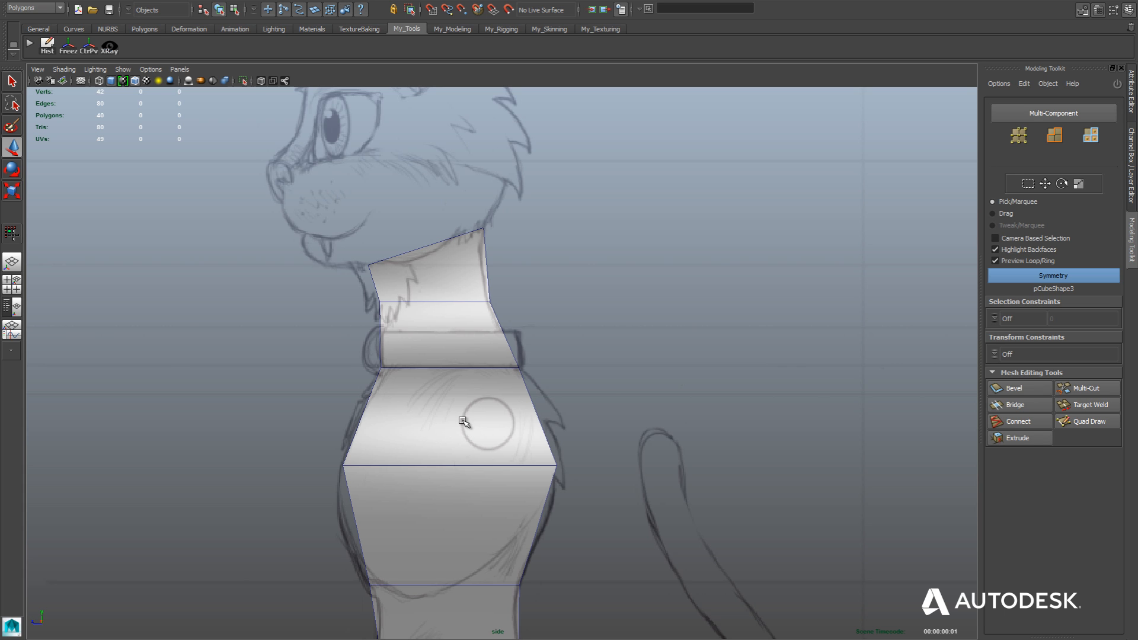
{"action": "scroll", "coordinate": [464, 422], "scroll_direction": "up", "scroll_amount": 2}
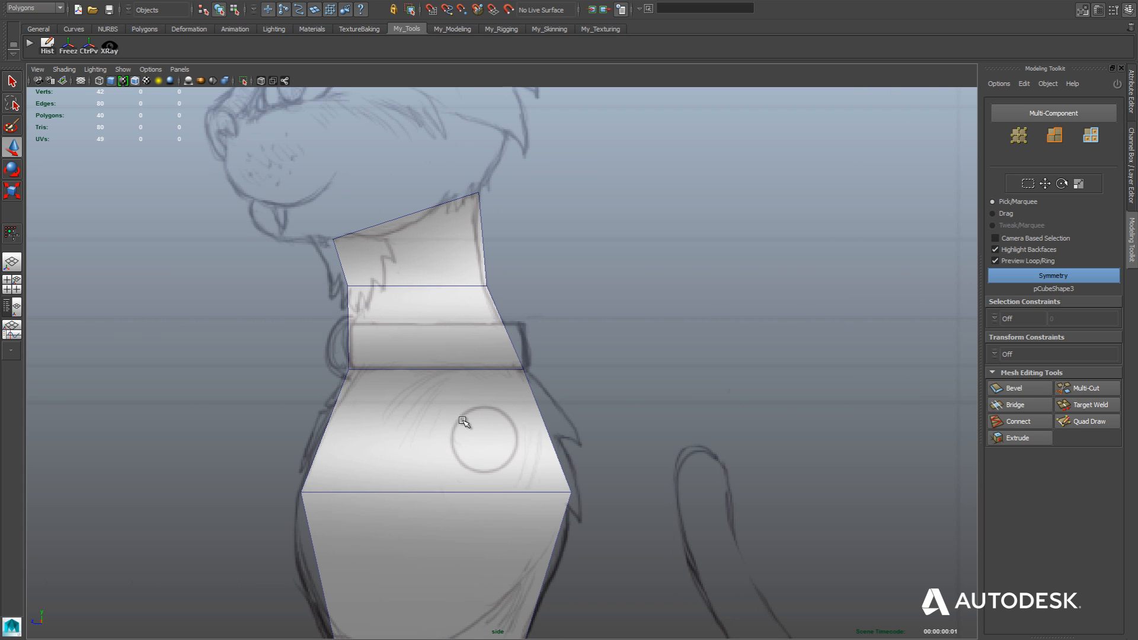
{"action": "left_click", "coordinate": [549, 443]}
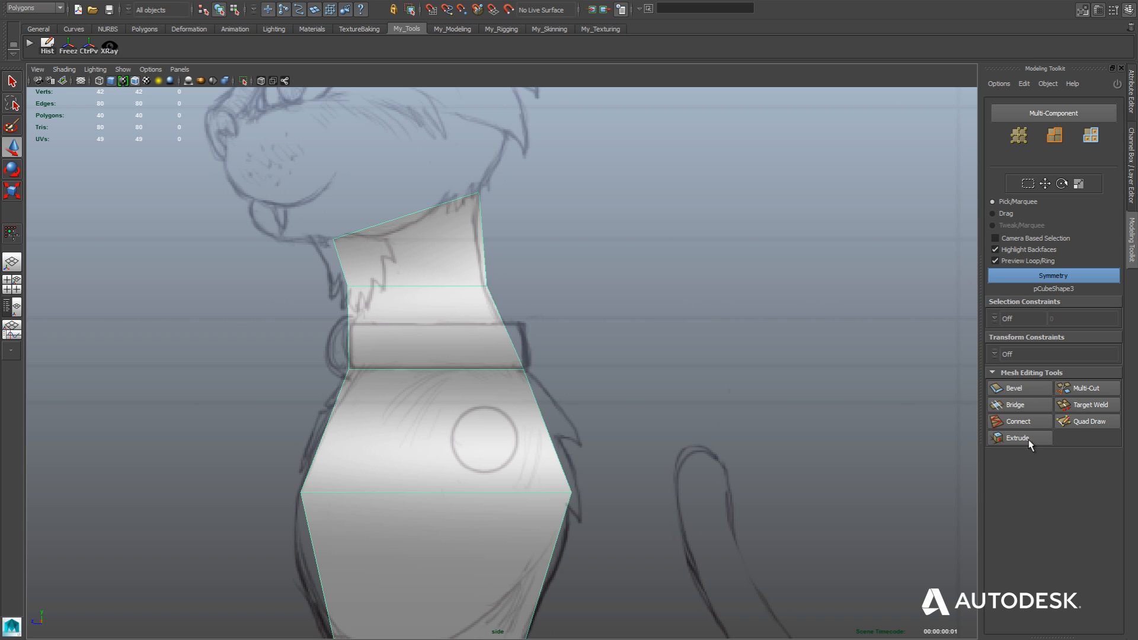
{"action": "left_click", "coordinate": [1083, 422]}
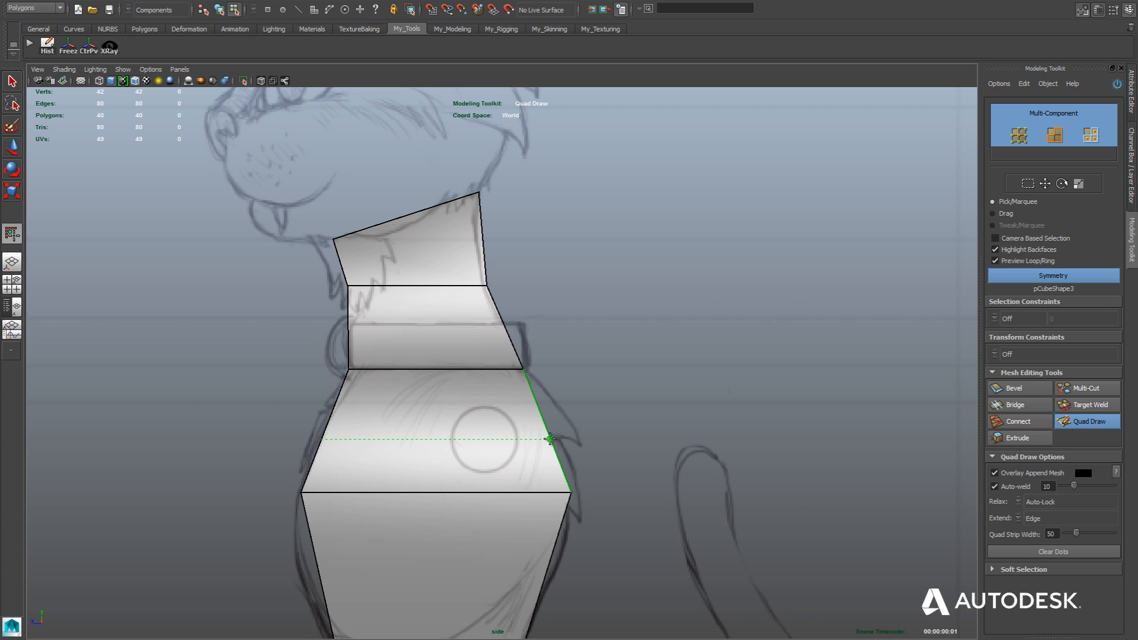
{"action": "left_click", "coordinate": [550, 439], "text": "ctrl"}
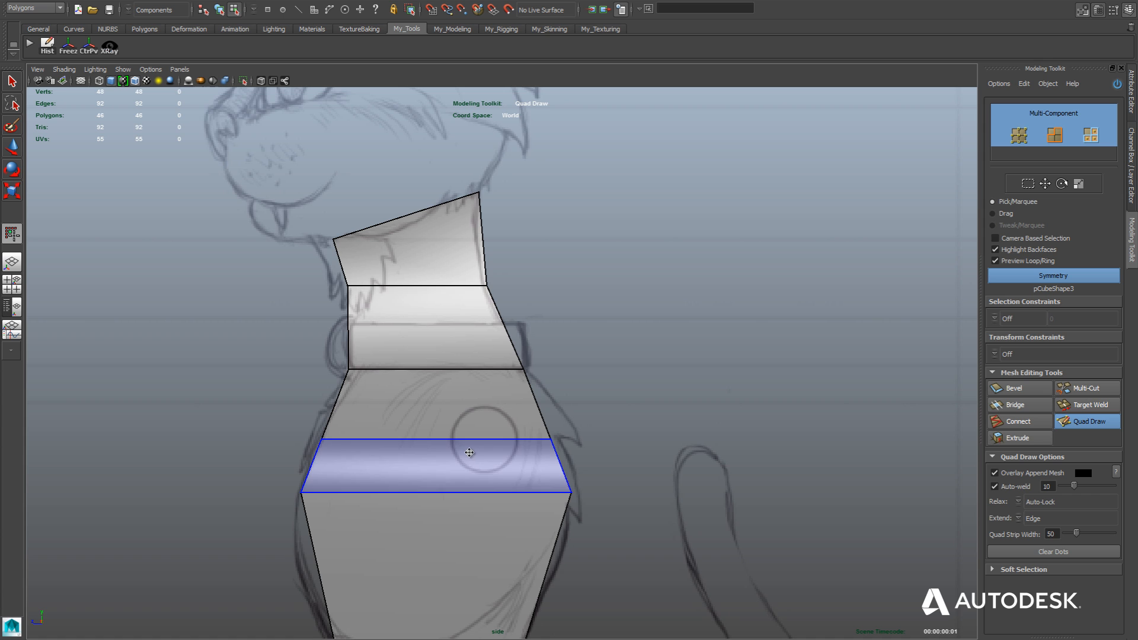
Insert a vertical edge loop down the sides of the neck and torso, passing through the sketched shoulder circle.
{"action": "key", "text": "space"}
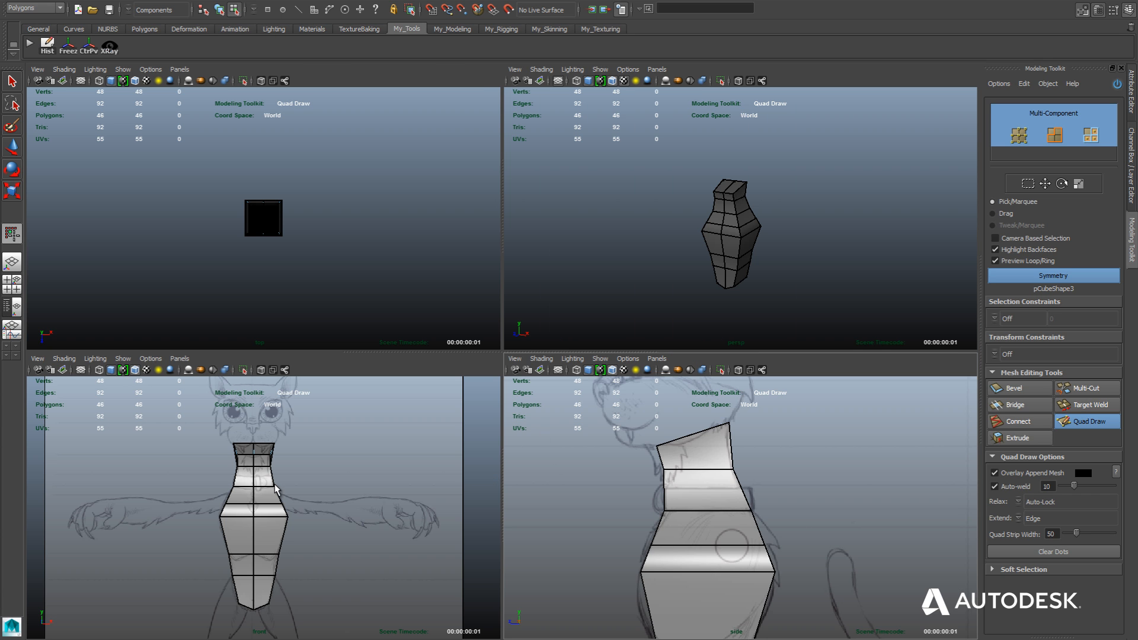
{"action": "key", "text": "space"}
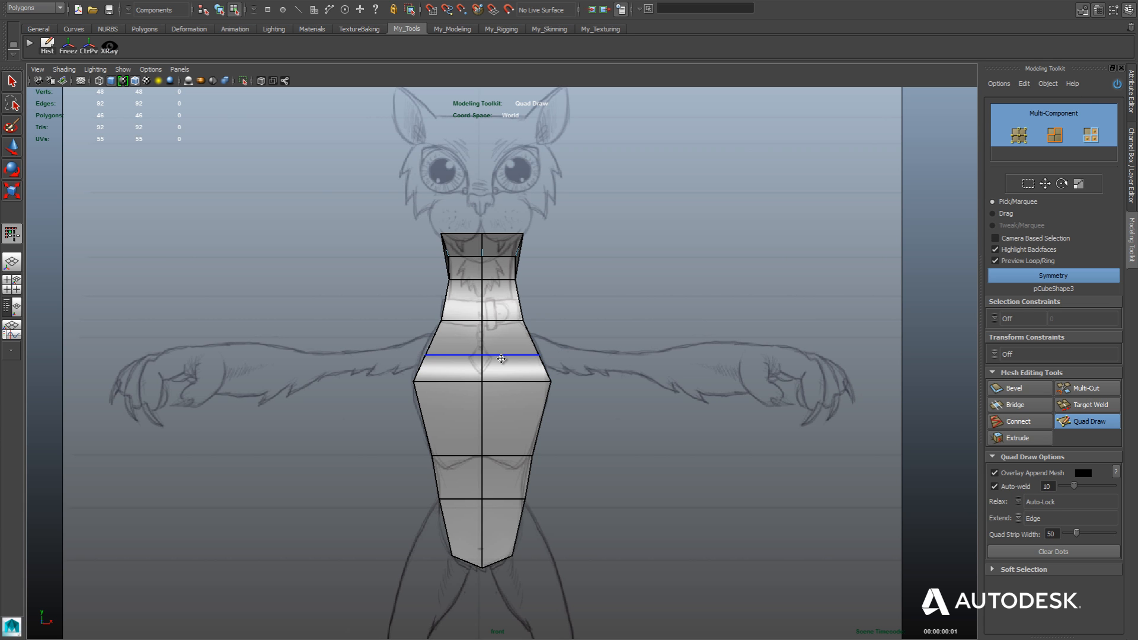
{"action": "key", "text": "space"}
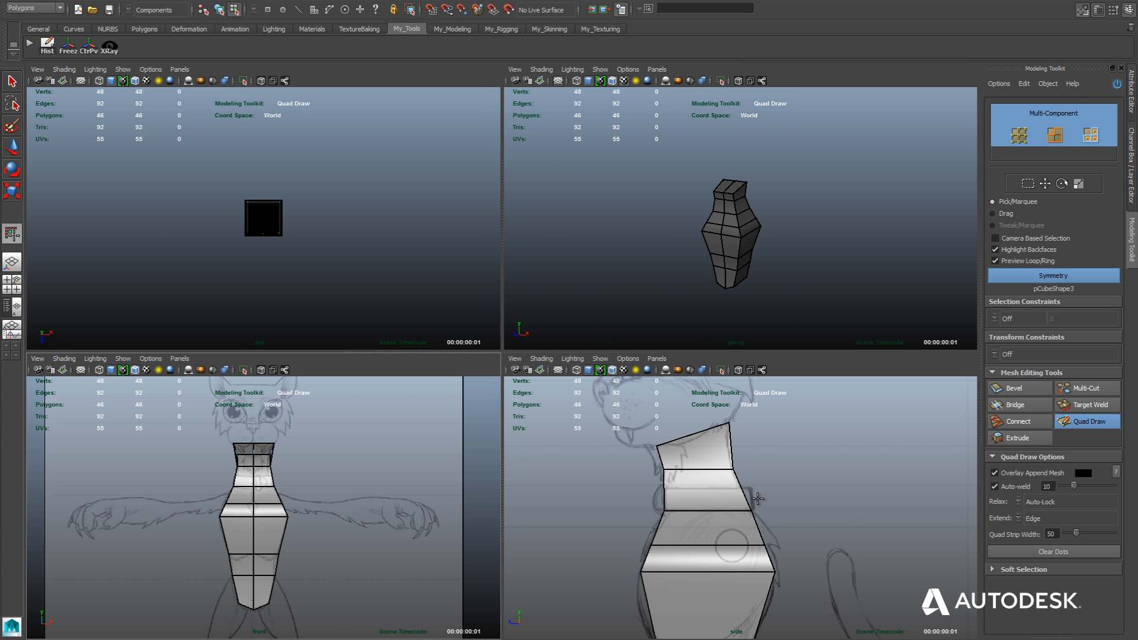
{"action": "key", "text": "space"}
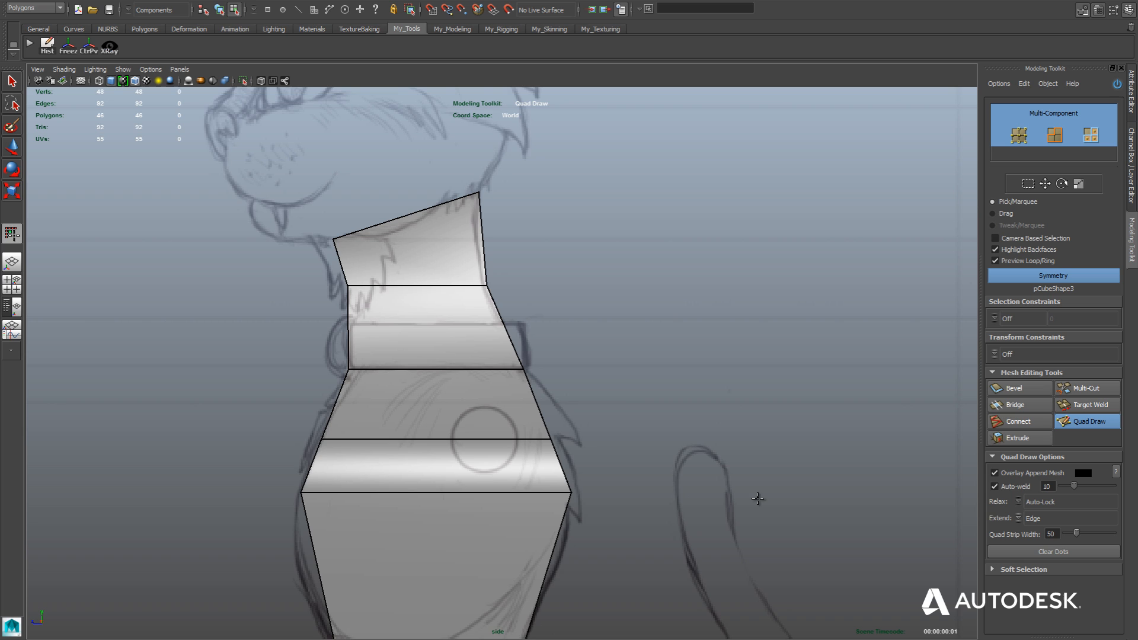
{"action": "left_click", "coordinate": [486, 408], "text": "ctrl"}
Move the vertical loop's vertices on the chest, shoulder and neck-base rows along Z to align them with the shoulder circle's center.
{"action": "key", "text": "w"}
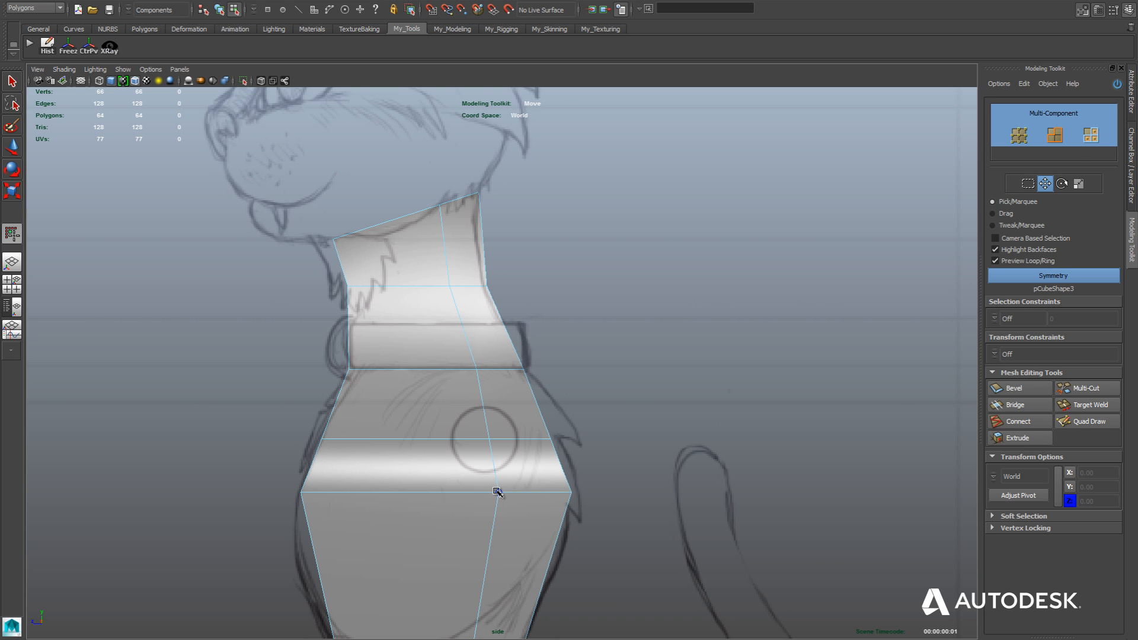
{"action": "left_click", "coordinate": [496, 491]}
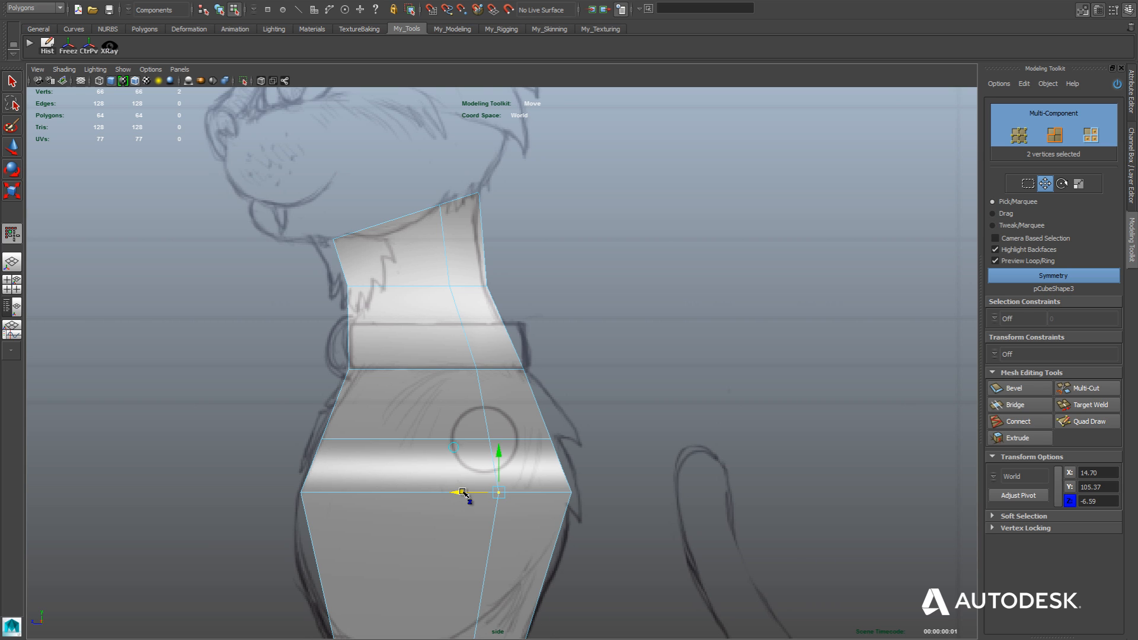
{"action": "left_click_drag", "start_coordinate": [462, 493], "coordinate": [442, 491]}
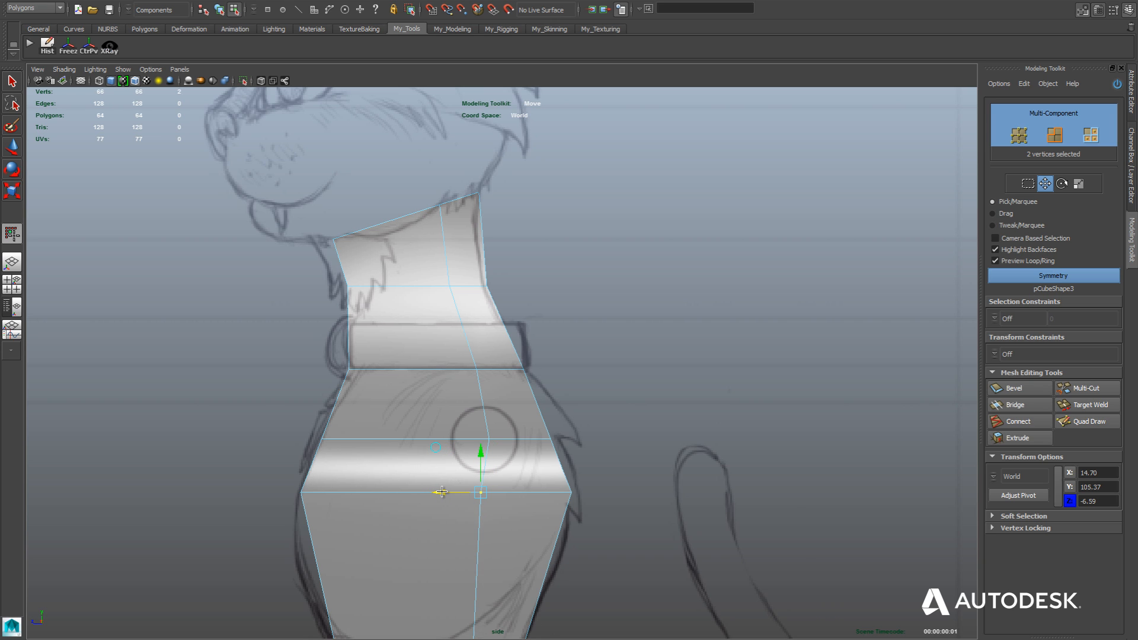
{"action": "left_click", "coordinate": [487, 438]}
{"action": "left_click_drag", "start_coordinate": [448, 439], "coordinate": [444, 439]}
{"action": "left_click", "coordinate": [477, 492]}
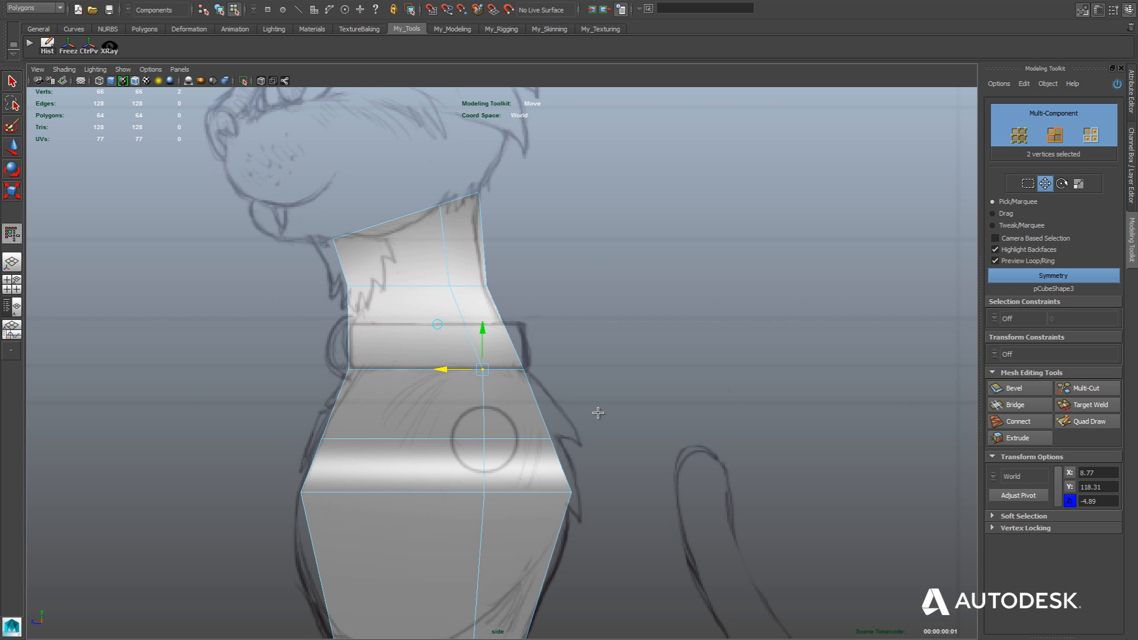
{"action": "key", "text": "space"}
{"action": "key", "text": "space"}
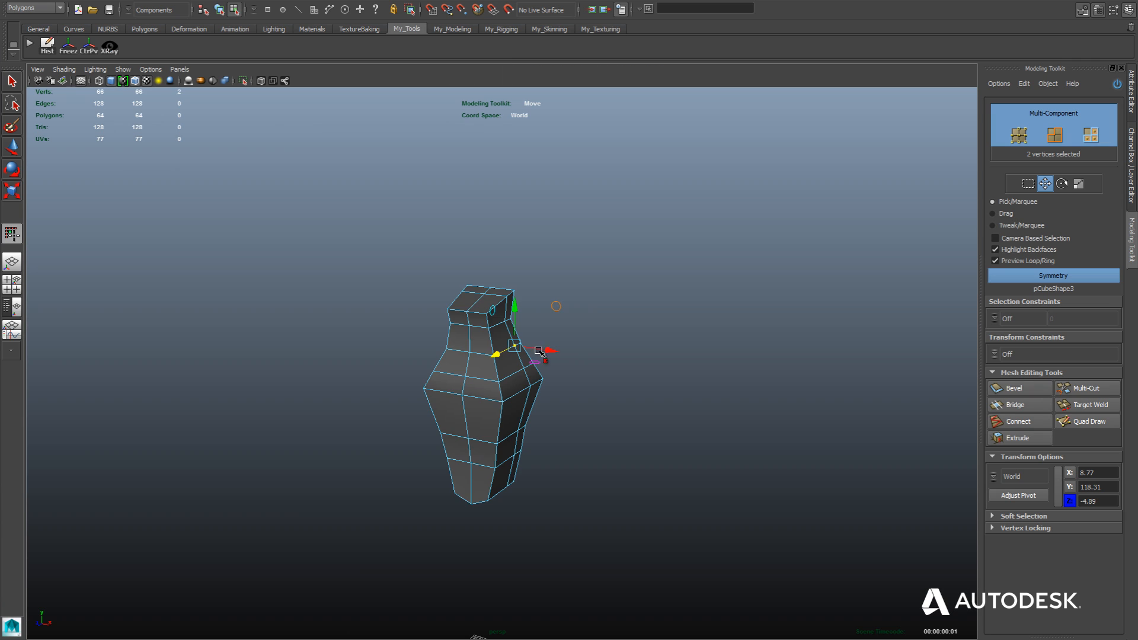
{"action": "left_click_drag", "start_coordinate": [620, 360], "coordinate": [550, 360], "text": "alt"}
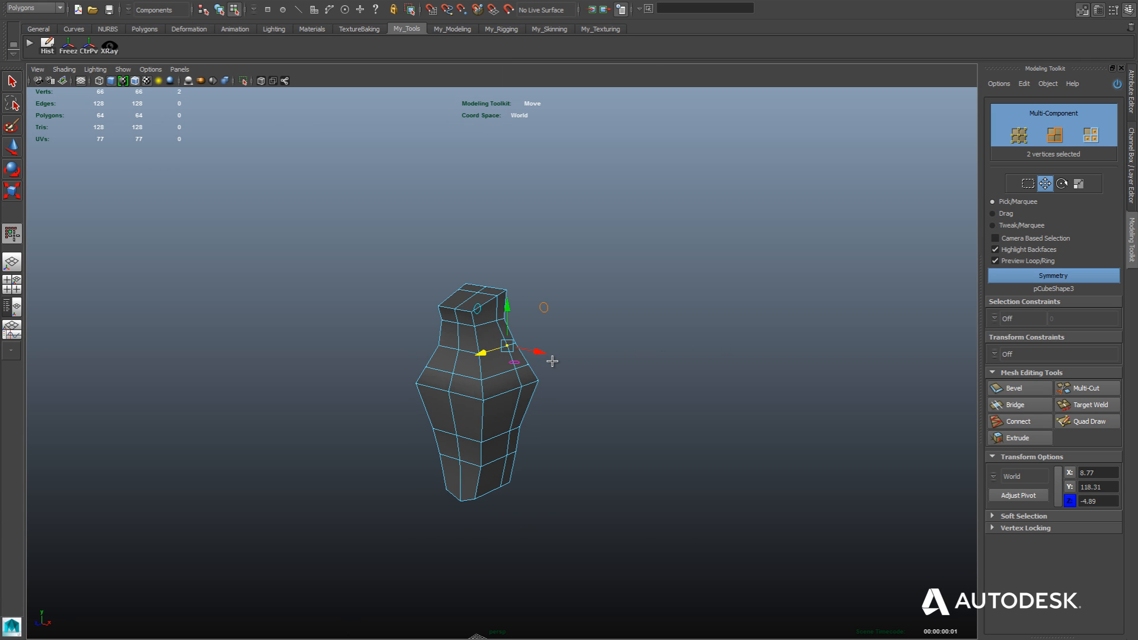
{"action": "key", "text": "space"}
{"action": "key", "text": "space"}
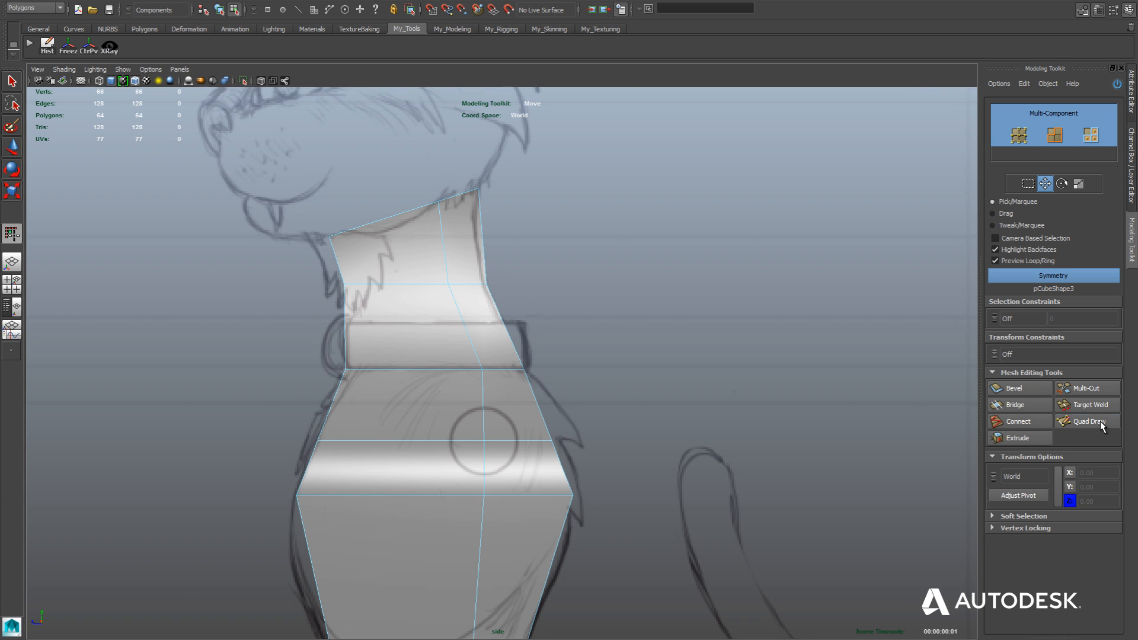
With Multi-Cut, cut a closed four-point diamond where the sketched shoulder circle crosses the horizontal and vertical edges.
{"action": "left_click", "coordinate": [1087, 388]}
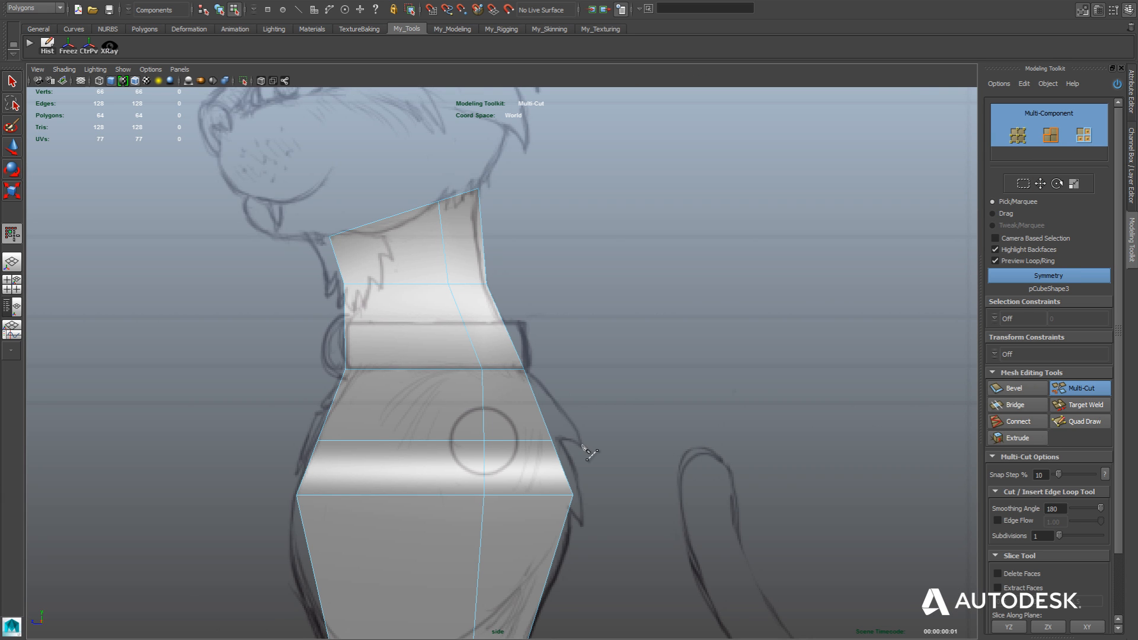
{"action": "scroll", "coordinate": [590, 454], "scroll_direction": "up", "scroll_amount": 2}
{"action": "scroll", "coordinate": [586, 449], "scroll_direction": "up", "scroll_amount": 1}
{"action": "middle_click_drag", "start_coordinate": [585, 449], "coordinate": [680, 409], "text": "alt"}
{"action": "scroll", "coordinate": [680, 409], "scroll_direction": "up", "scroll_amount": 1}
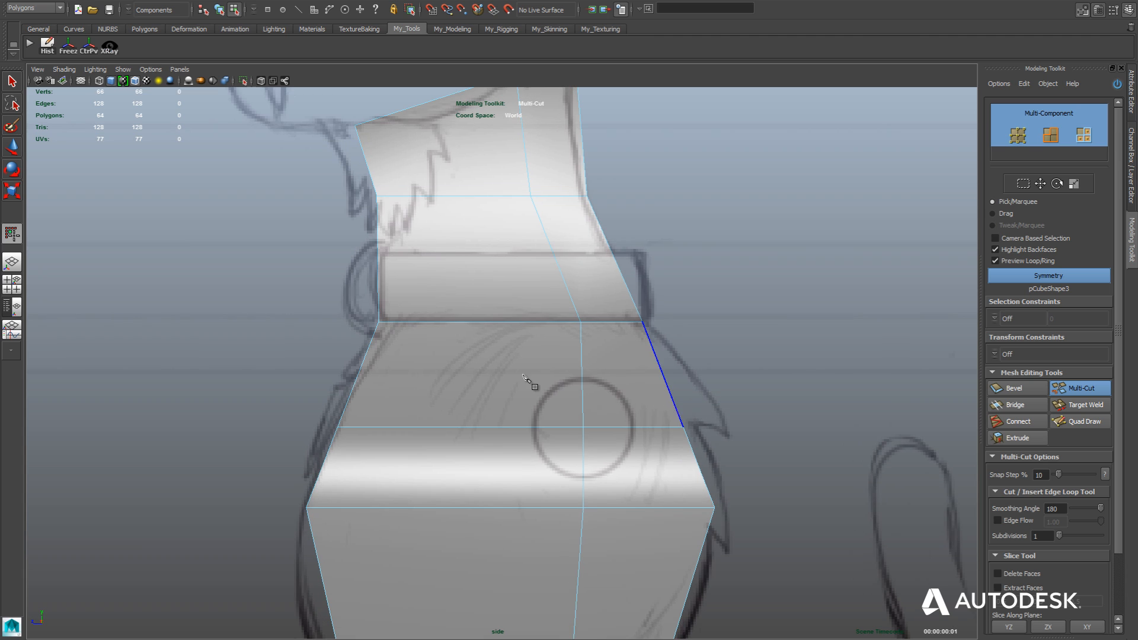
{"action": "left_click", "coordinate": [584, 426]}
{"action": "left_click", "coordinate": [582, 379]}
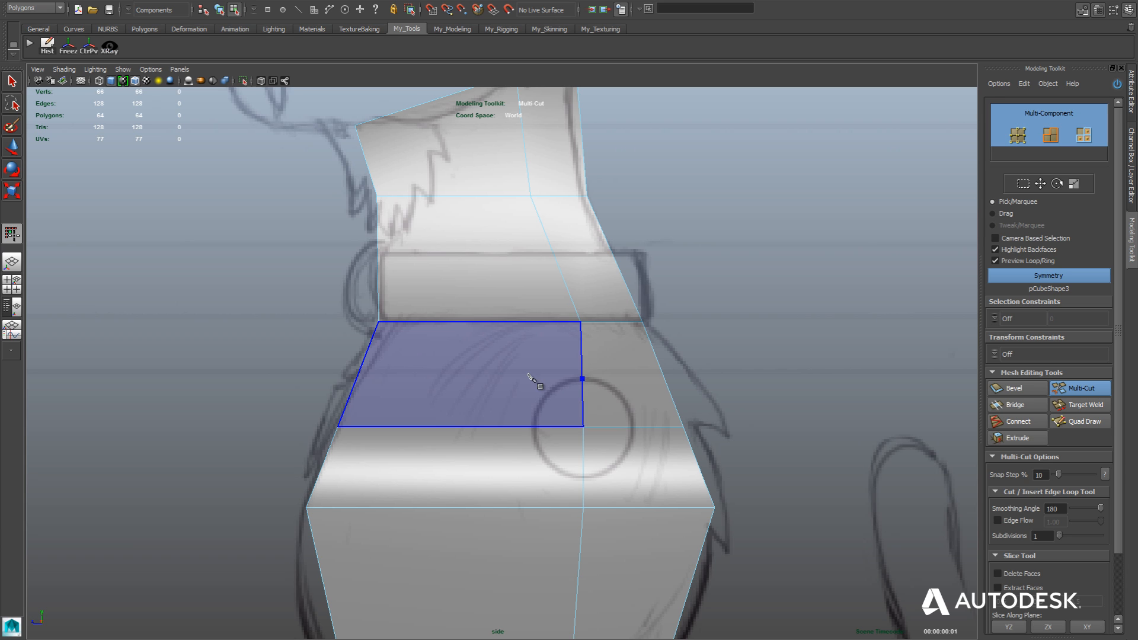
{"action": "left_click", "coordinate": [534, 427]}
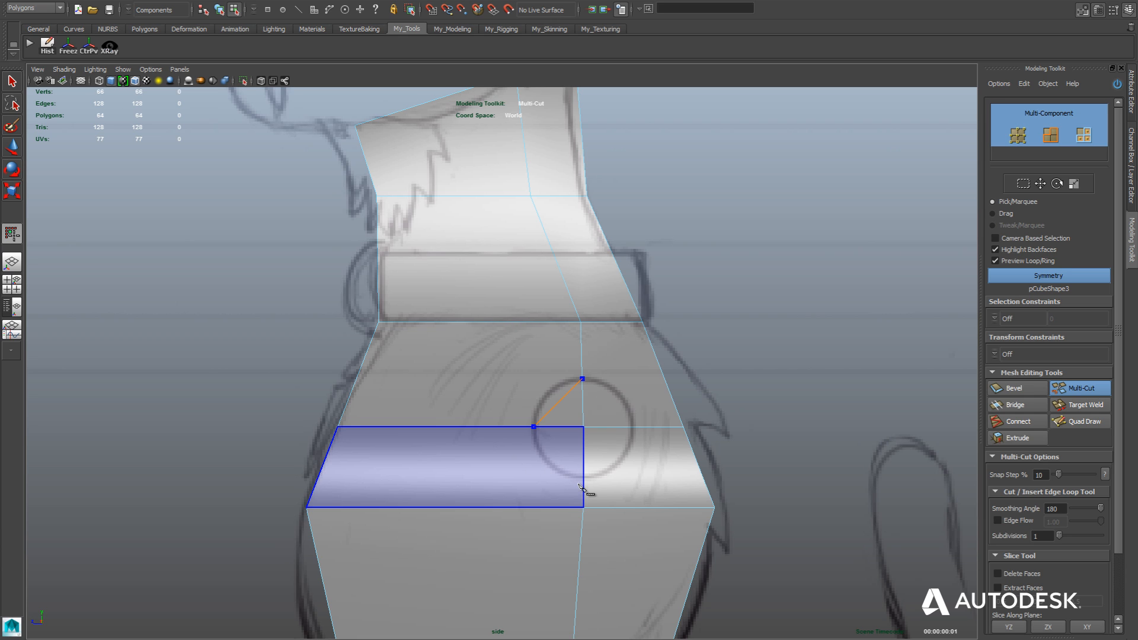
{"action": "left_click", "coordinate": [583, 477]}
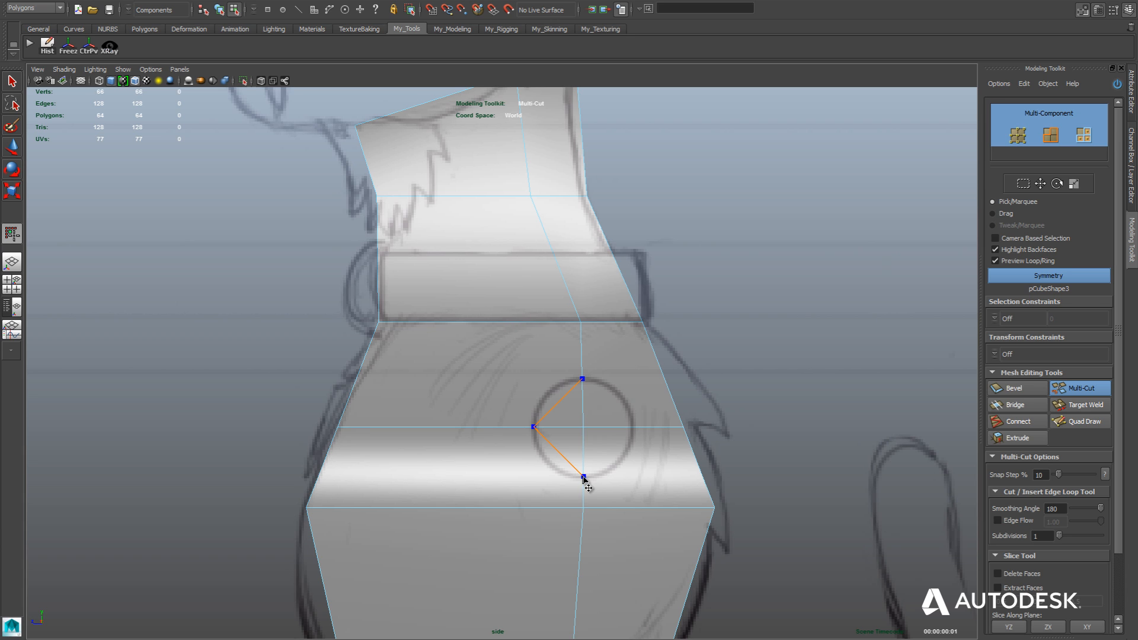
{"action": "left_click", "coordinate": [633, 427]}
{"action": "left_click", "coordinate": [583, 380]}
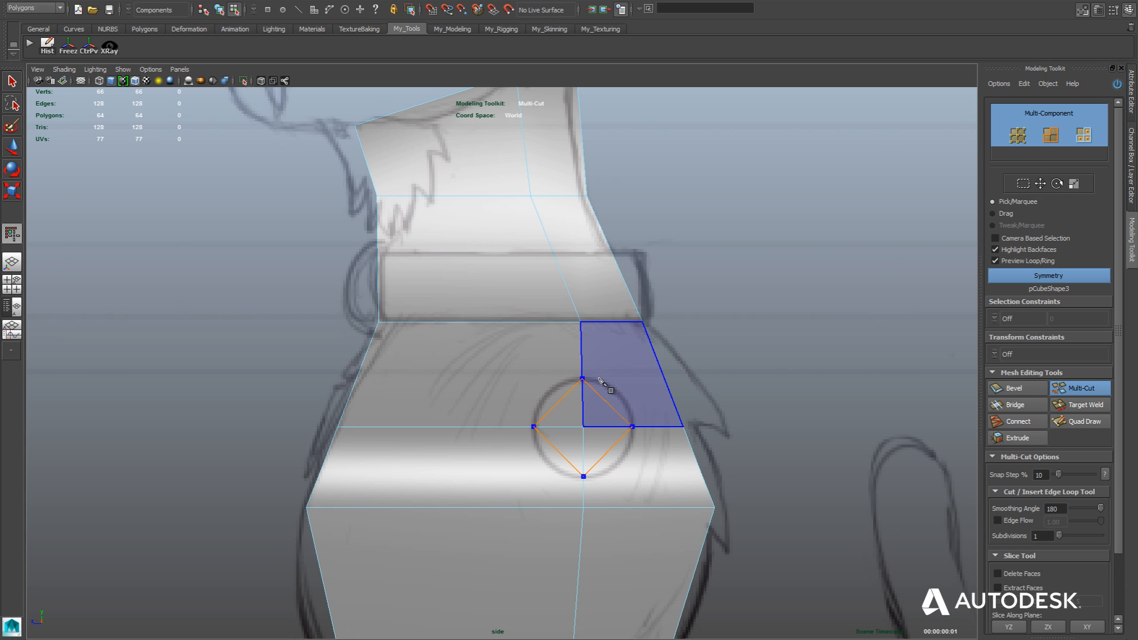
{"action": "right_click", "coordinate": [584, 380]}
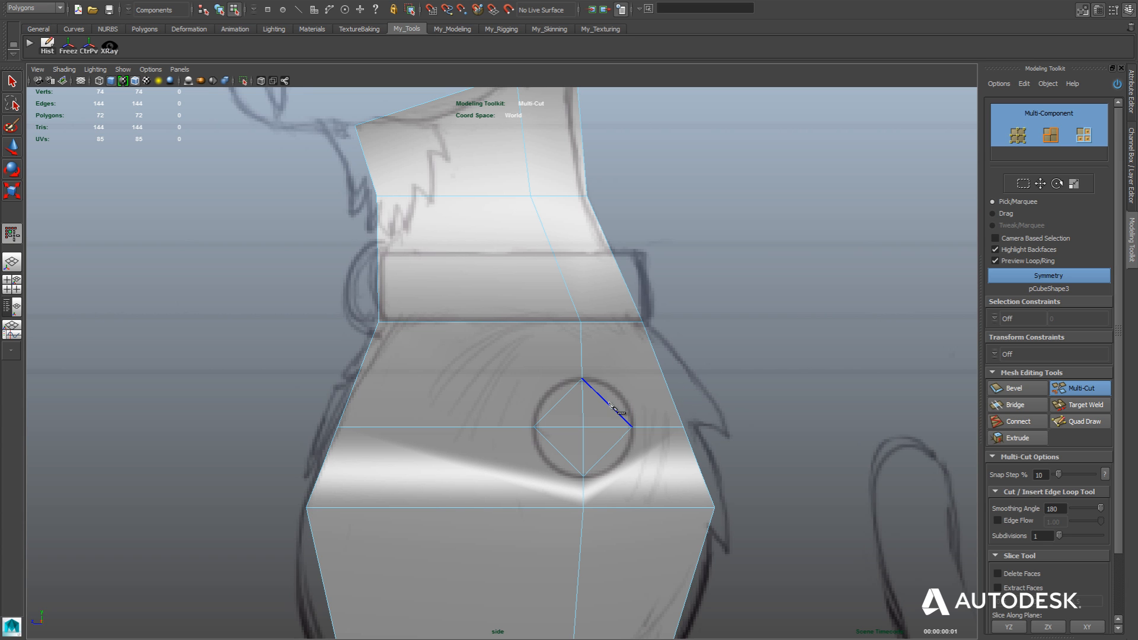
{"action": "key", "text": "space"}
{"action": "key", "text": "space"}
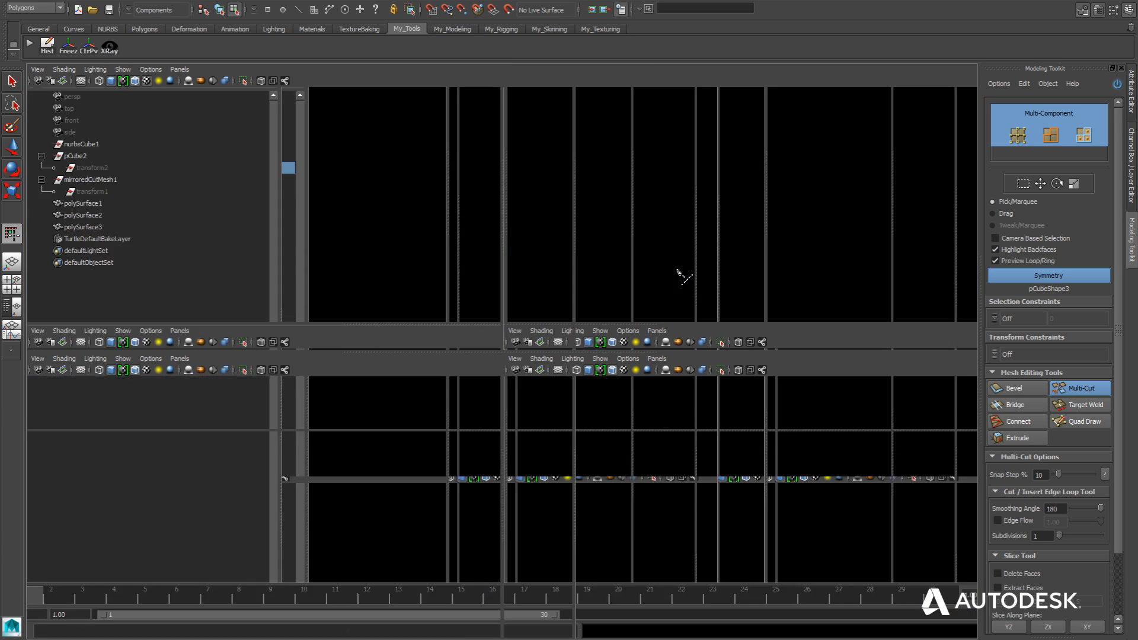
{"action": "key", "text": "w"}
{"action": "mouse_move", "coordinate": [573, 345]}
{"action": "left_mouse_down", "text": "alt"}
{"action": "mouse_move", "coordinate": [699, 348]}
{"action": "mouse_move", "coordinate": [749, 332]}
{"action": "mouse_move", "coordinate": [525, 348]}
{"action": "mouse_move", "coordinate": [666, 339]}
{"action": "mouse_move", "coordinate": [579, 355]}
{"action": "left_mouse_up", "text": "alt"}
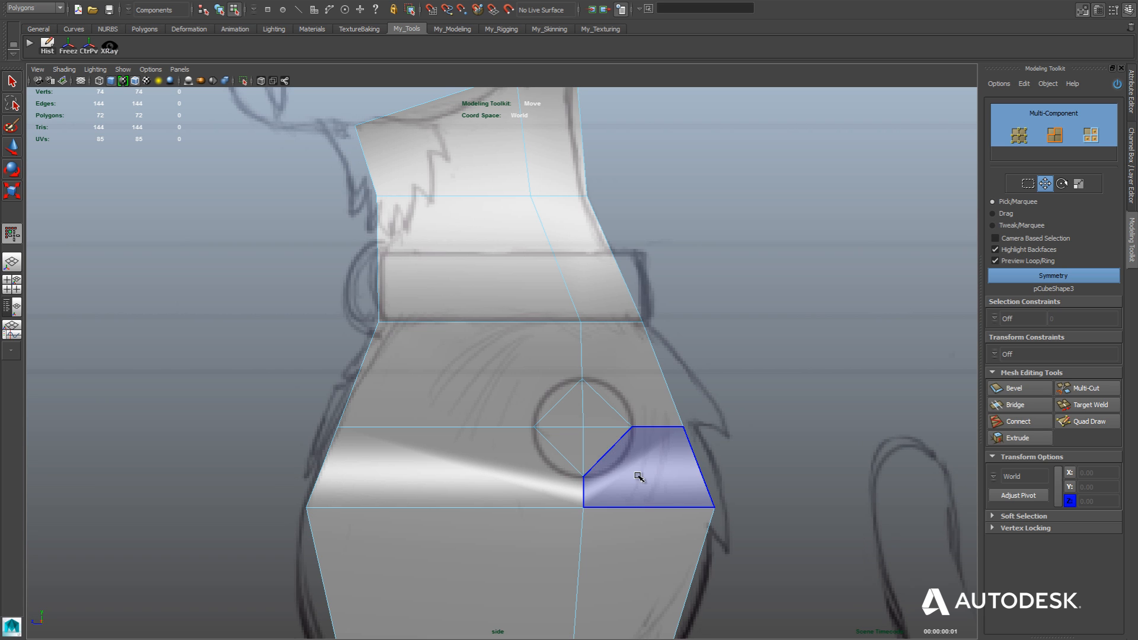
Use Multi-Cut to connect the middle of the shoulder diamond's upper front side to the midpoint of the neck base's front edge segment.
{"action": "left_click", "coordinate": [1082, 390]}
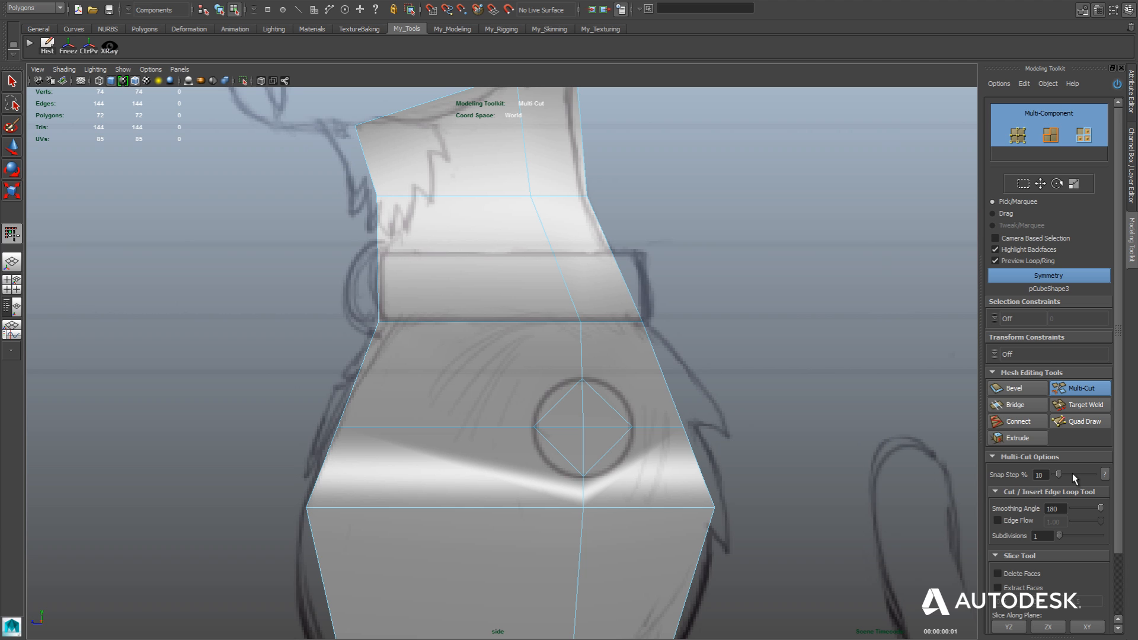
{"action": "left_click", "coordinate": [557, 403]}
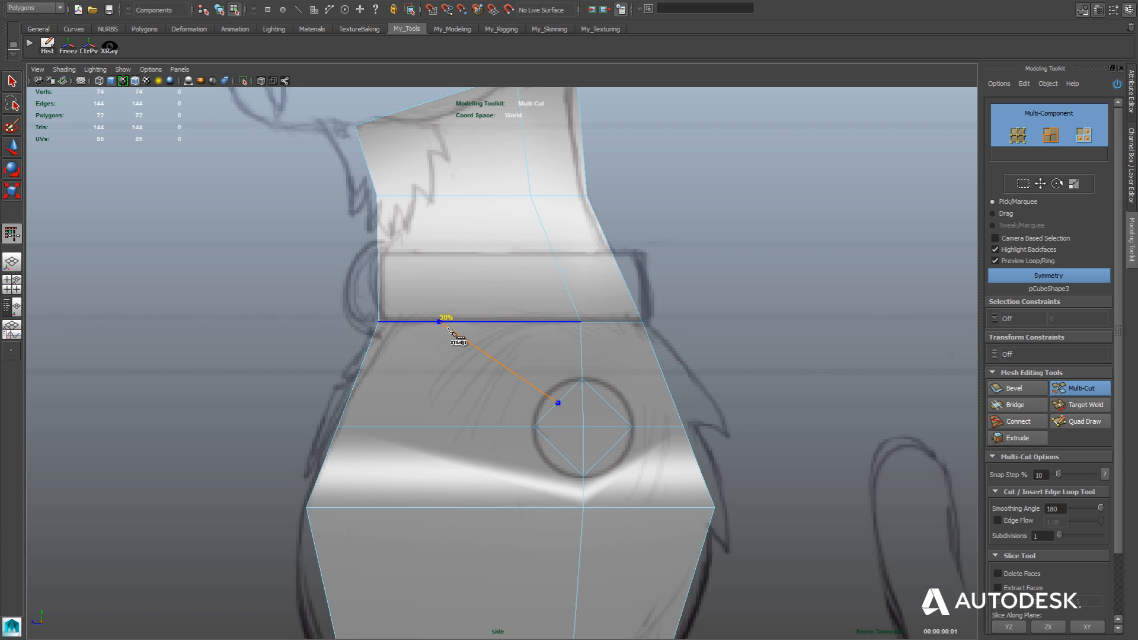
{"action": "left_click", "coordinate": [491, 328], "text": "shift"}
{"action": "right_click", "coordinate": [378, 419]}
{"action": "left_click", "coordinate": [338, 426]}
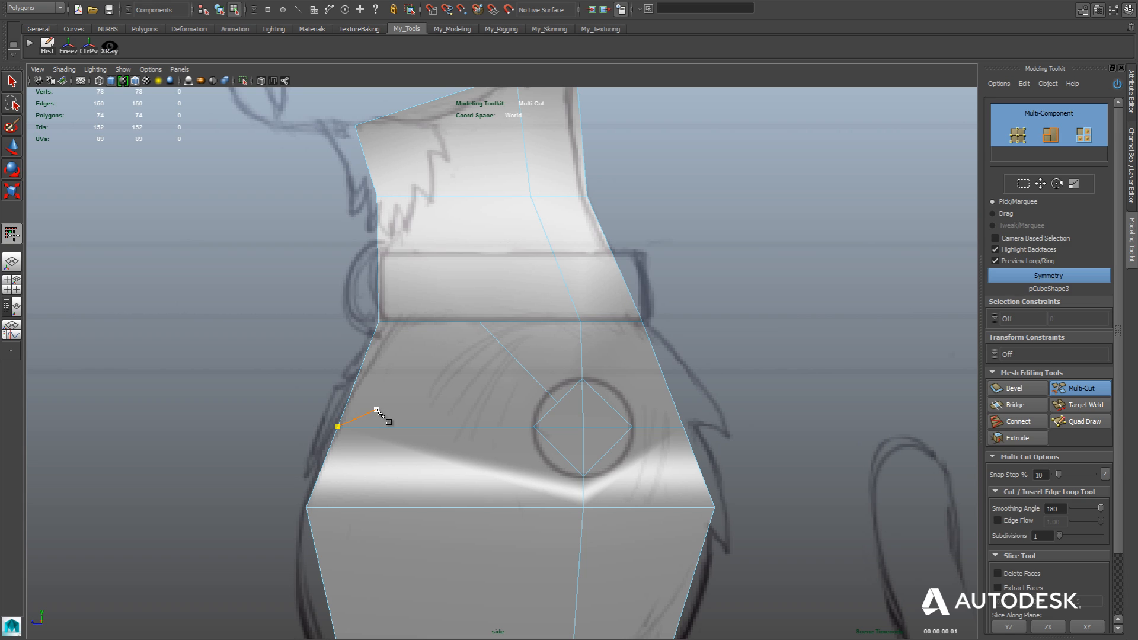
{"action": "right_click", "coordinate": [378, 409]}
{"action": "left_click", "coordinate": [479, 321]}
{"action": "key", "text": "Escape"}
Cut edges from the middles of the shoulder diamond's two back sides to the midpoints of the neighboring edges on the torso's back outline.
{"action": "left_click", "coordinate": [607, 403]}
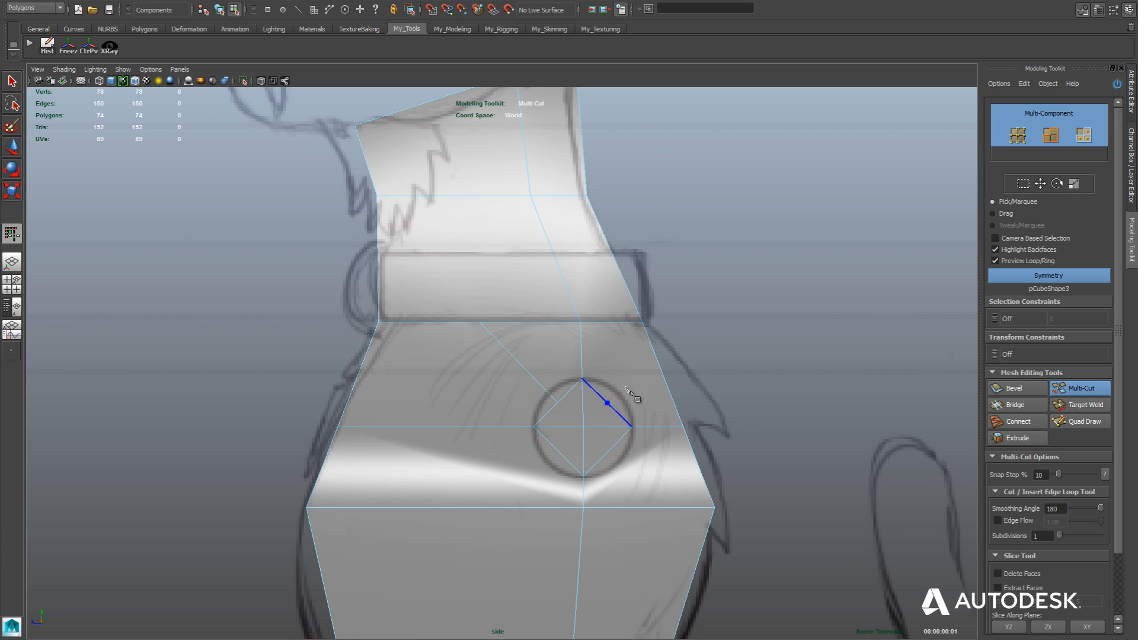
{"action": "left_click", "coordinate": [661, 368]}
{"action": "left_click", "coordinate": [664, 373]}
{"action": "key", "text": "Return"}
{"action": "left_click", "coordinate": [608, 452]}
{"action": "left_click", "coordinate": [699, 467]}
{"action": "right_click", "coordinate": [698, 467]}
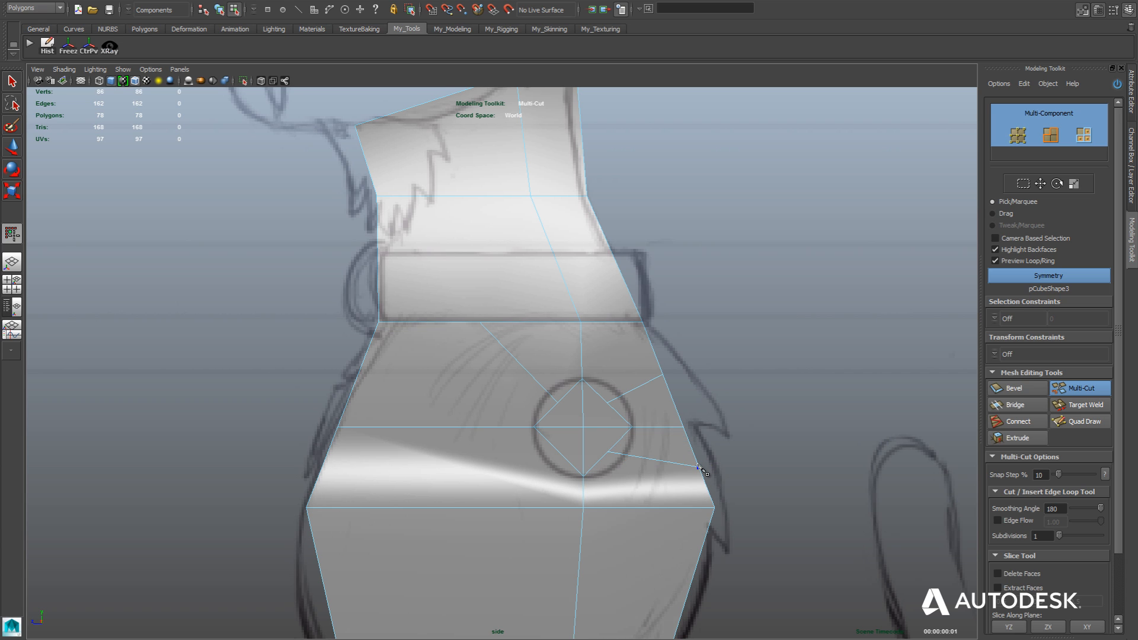
Cut an edge from the middle of the diamond's lower front side to the midpoint of the chest row's front edge segment.
{"action": "left_click", "coordinate": [558, 452]}
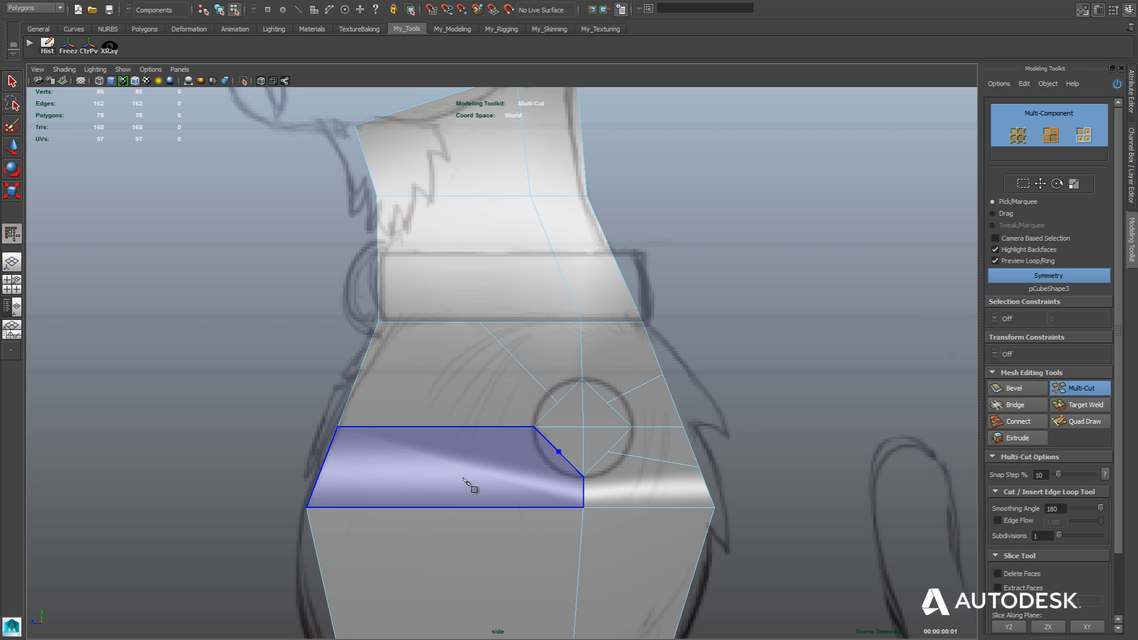
{"action": "left_click", "coordinate": [453, 508], "text": "shift"}
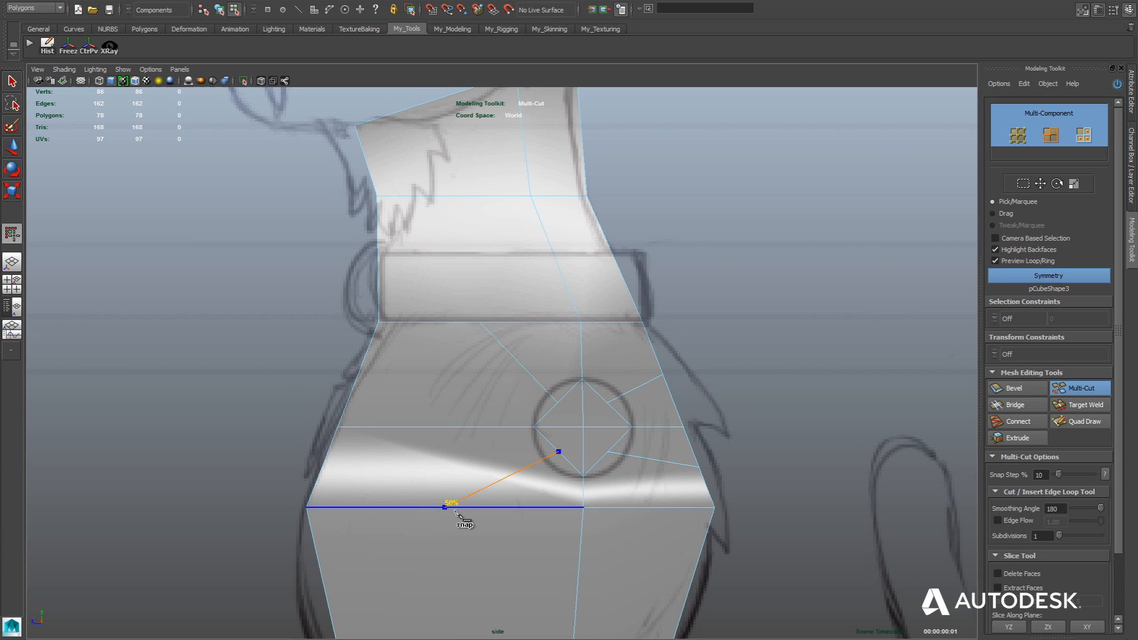
{"action": "key", "text": "Return"}
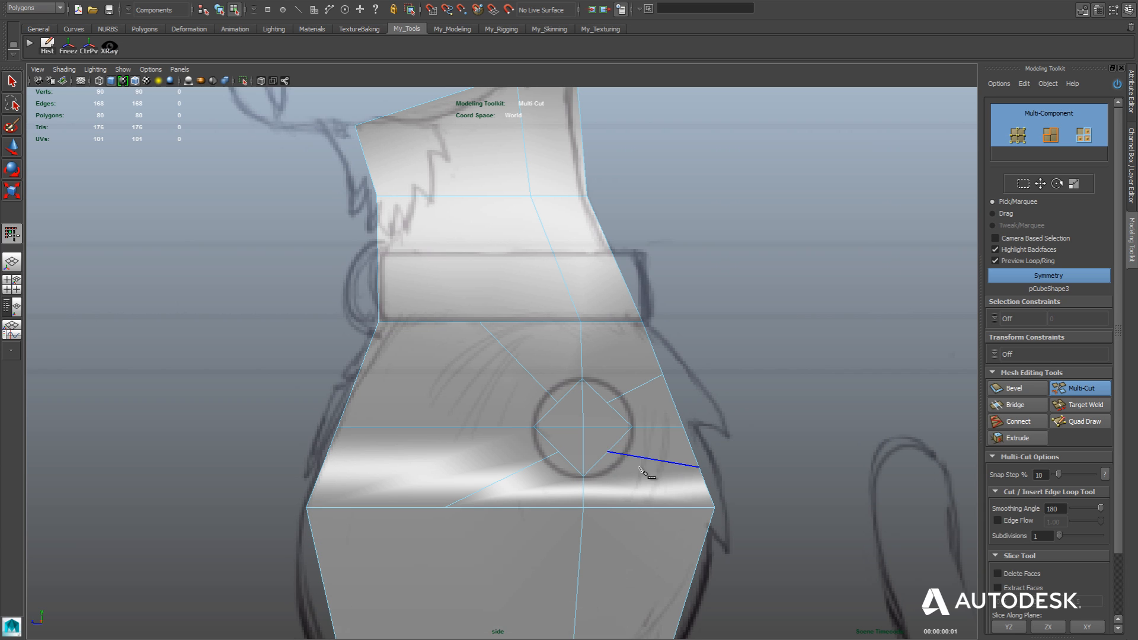
With the Surface Slide constraint, move the middle vertices of the shoulder diamond's four sides outward onto the sketched circle.
{"action": "left_click", "coordinate": [606, 403]}
{"action": "left_click", "coordinate": [1087, 386]}
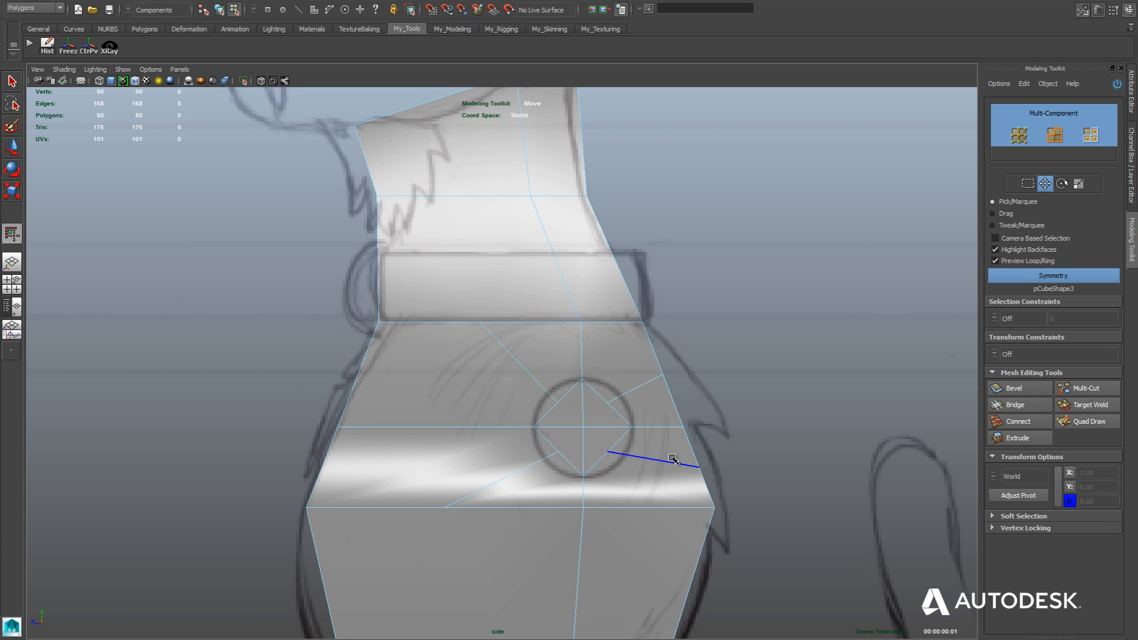
{"action": "left_click", "coordinate": [995, 356]}
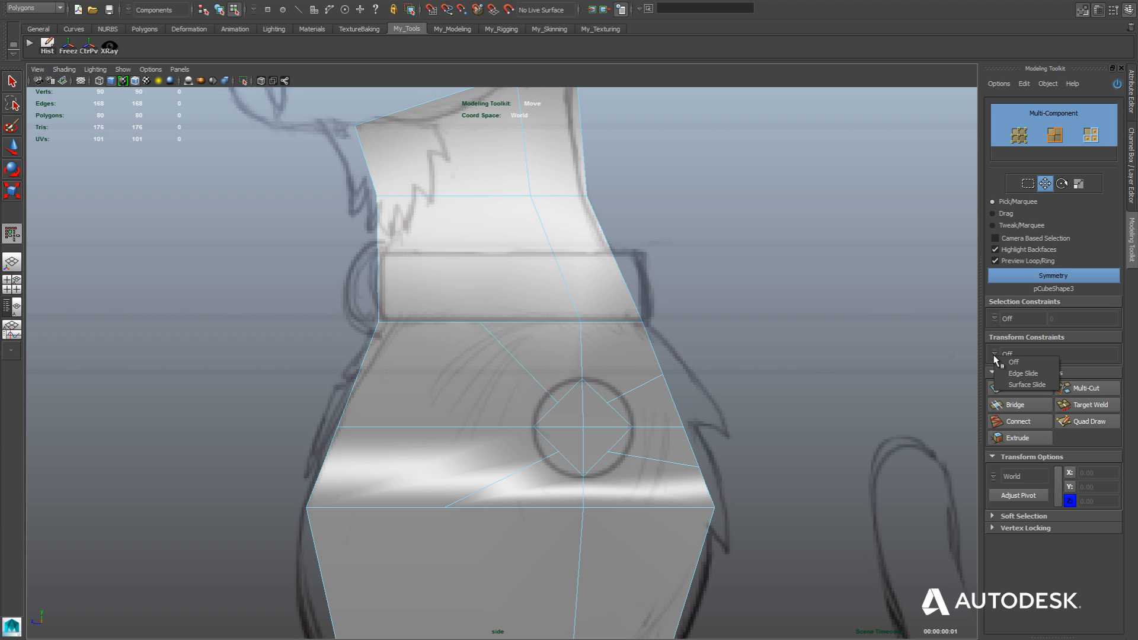
{"action": "left_click", "coordinate": [1021, 385]}
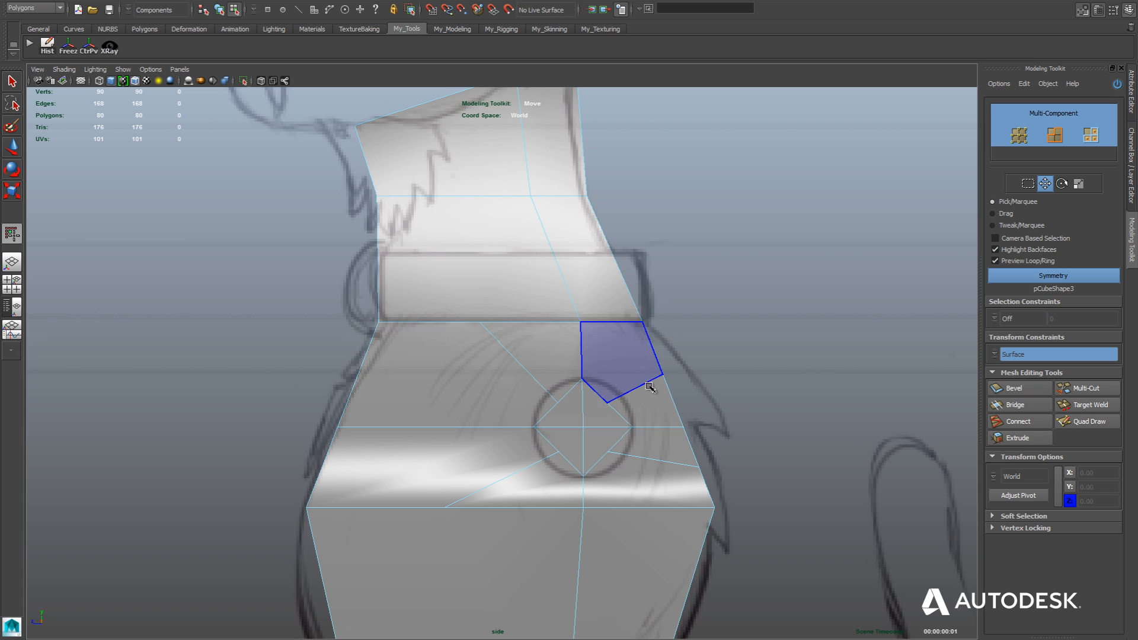
{"action": "left_click", "coordinate": [609, 403]}
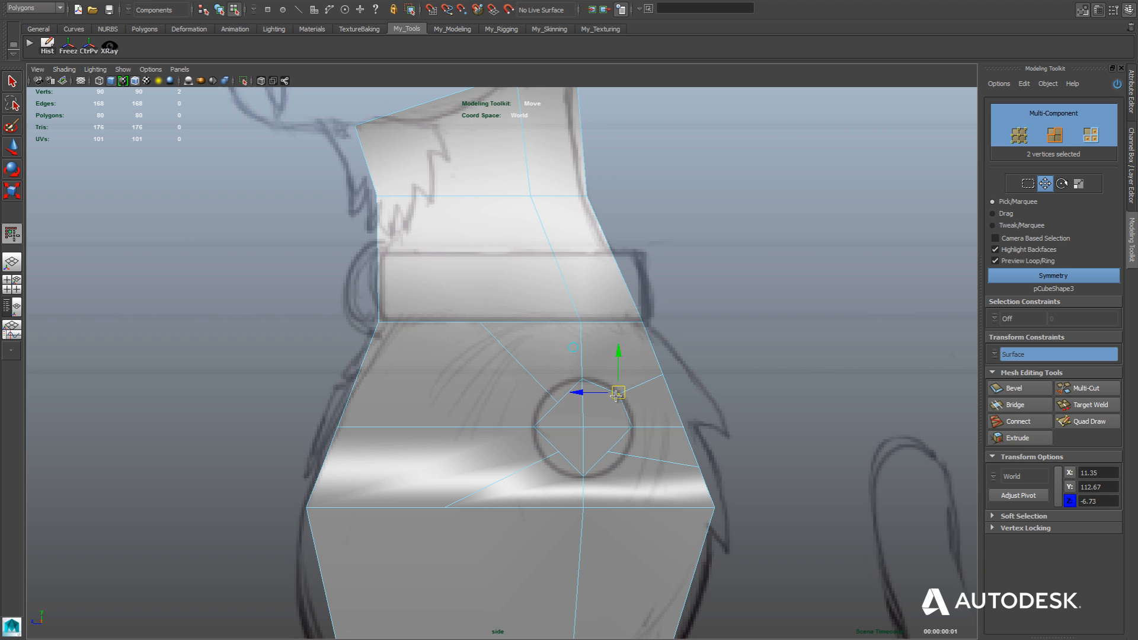
{"action": "left_click_drag", "start_coordinate": [617, 396], "coordinate": [618, 397]}
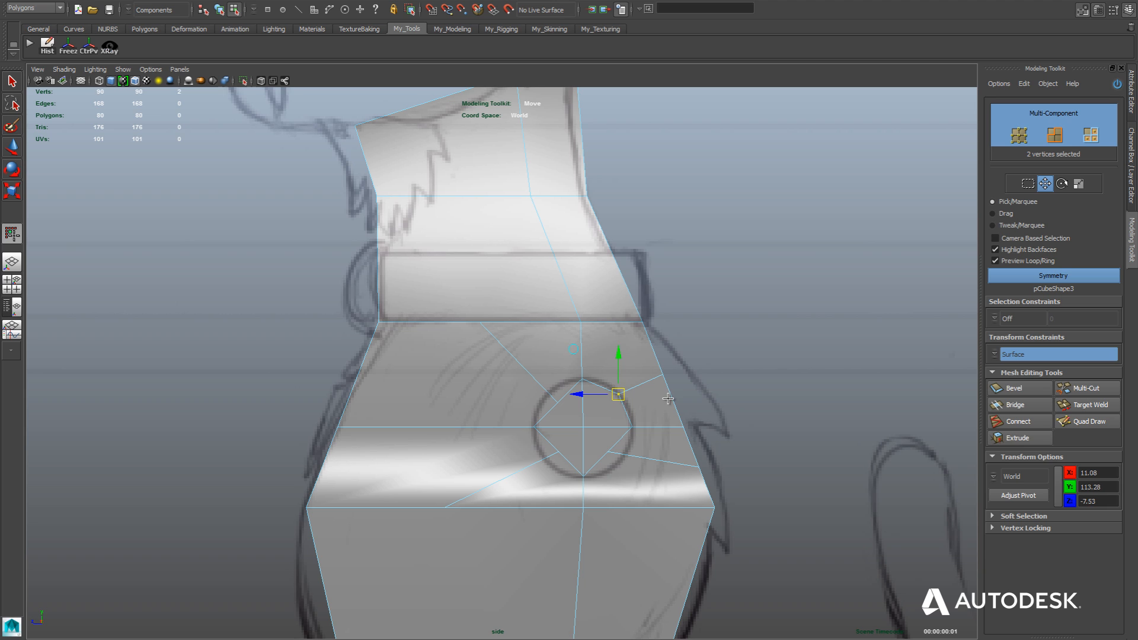
{"action": "left_click", "coordinate": [606, 452]}
{"action": "left_click_drag", "start_coordinate": [607, 452], "coordinate": [548, 463]}
{"action": "left_click", "coordinate": [557, 405]}
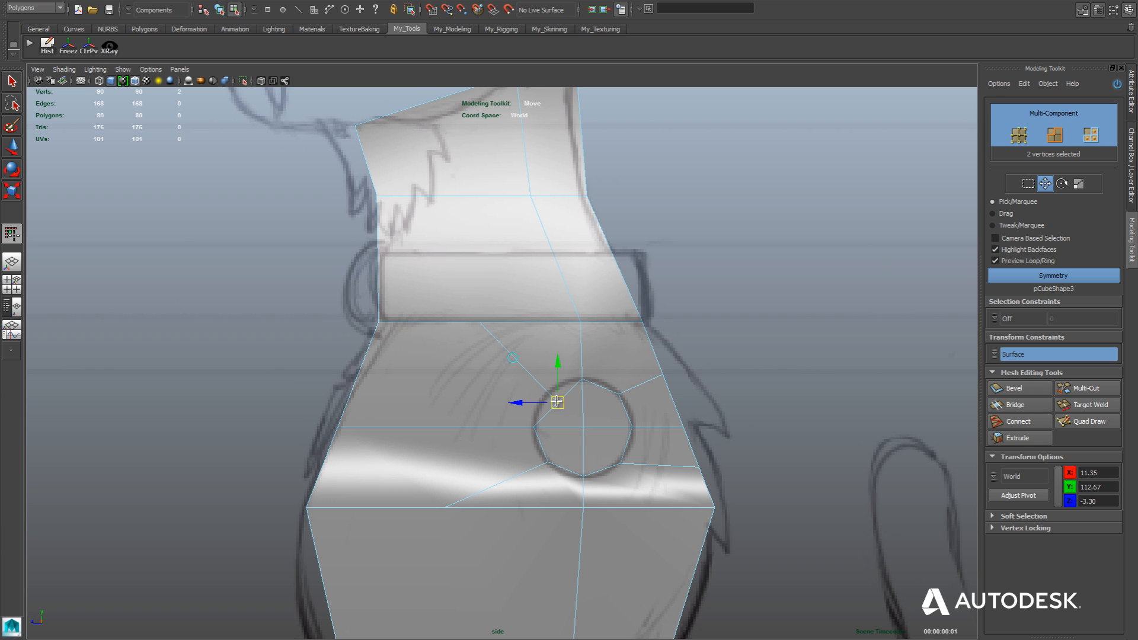
{"action": "left_click_drag", "start_coordinate": [556, 402], "coordinate": [550, 394]}
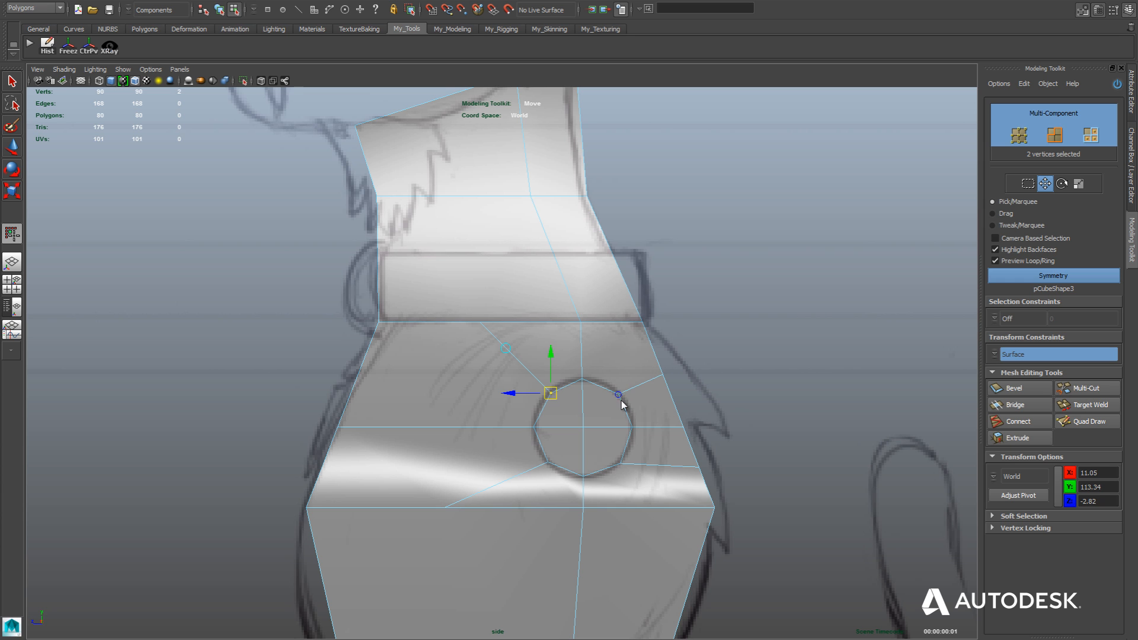
Examine the rounded shoulder loop and its surrounding edges in the perspective view.
{"action": "key", "text": "space"}
{"action": "key", "text": "space"}
{"action": "scroll", "coordinate": [631, 303], "scroll_direction": "up", "scroll_amount": 3}
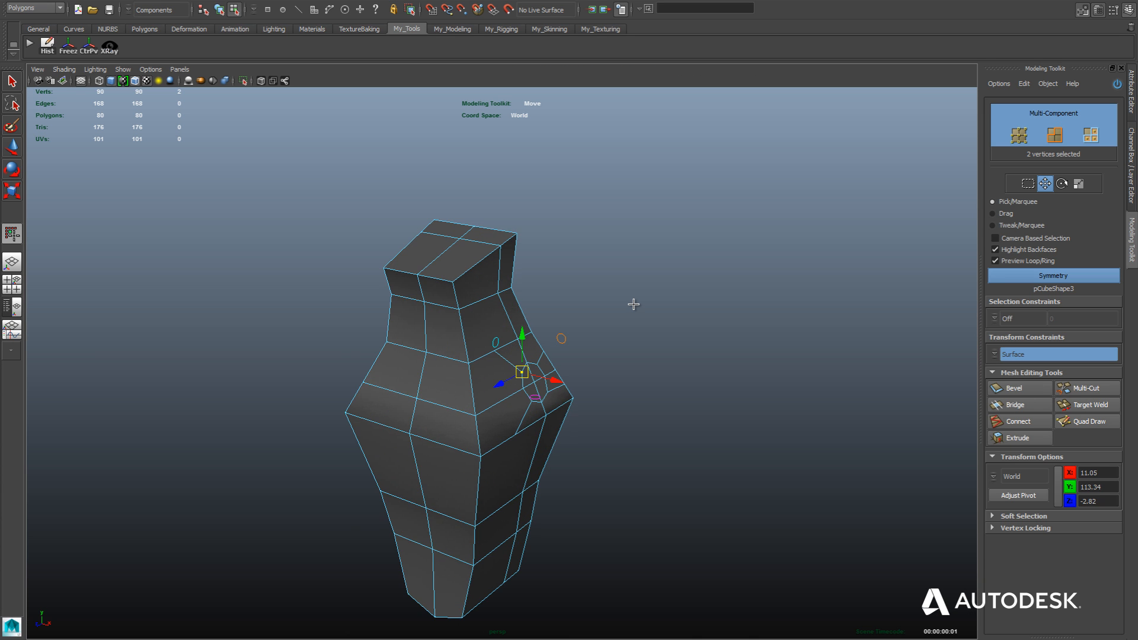
{"action": "scroll", "coordinate": [633, 303], "scroll_direction": "up", "scroll_amount": 5}
{"action": "scroll", "coordinate": [851, 327], "scroll_direction": "up", "scroll_amount": 2}
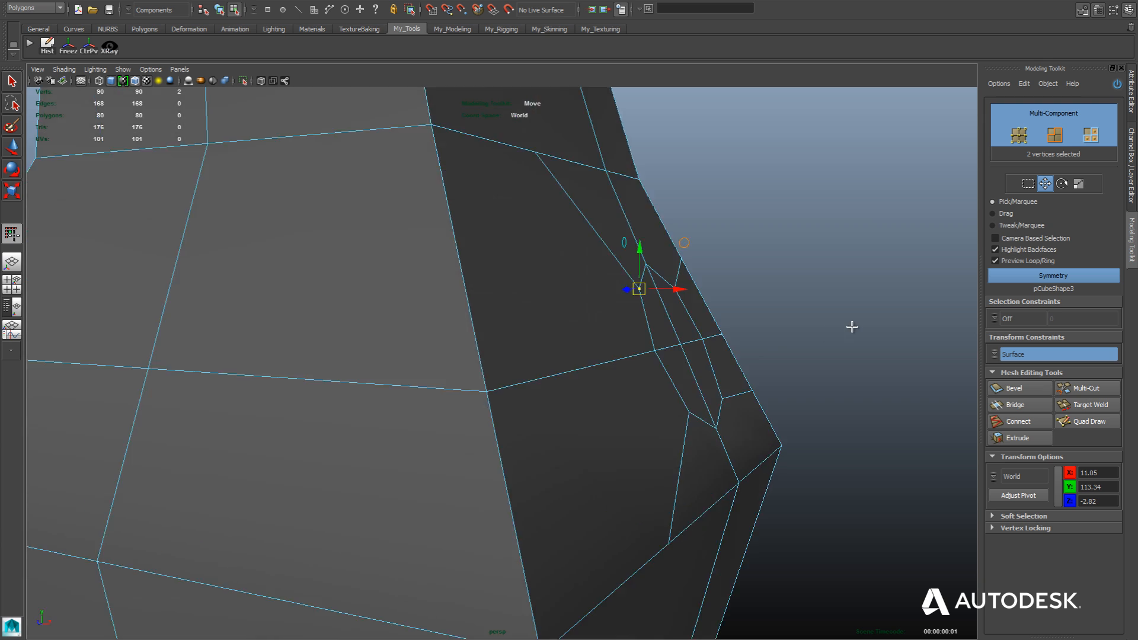
{"action": "scroll", "coordinate": [848, 329], "scroll_direction": "down", "scroll_amount": 5}
{"action": "scroll", "coordinate": [824, 329], "scroll_direction": "up", "scroll_amount": 5}
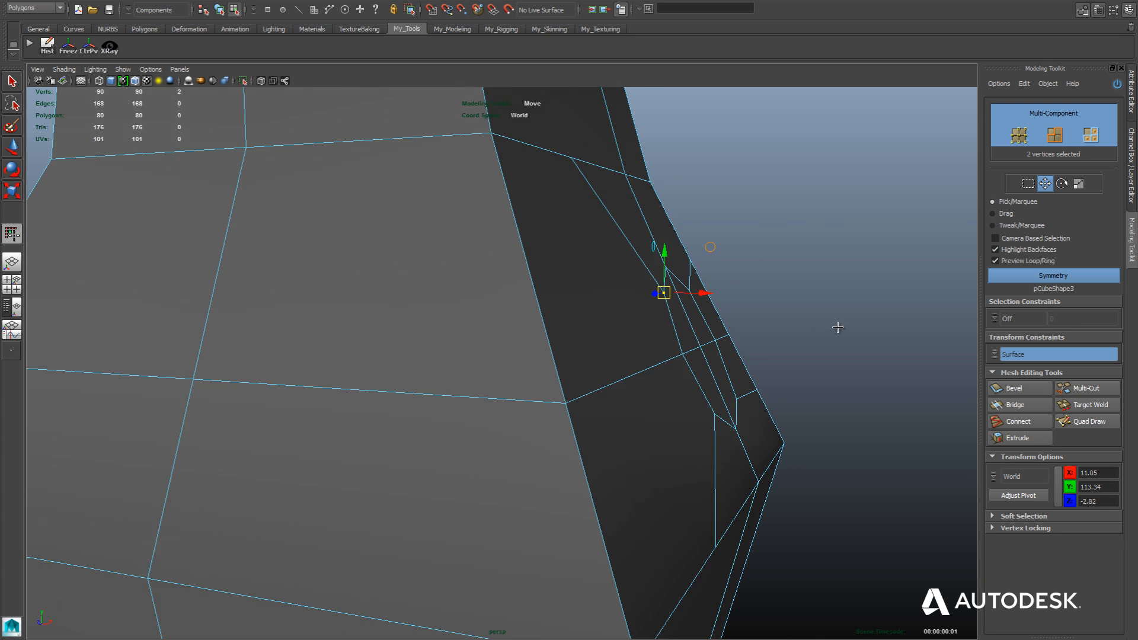
{"action": "scroll", "coordinate": [838, 327], "scroll_direction": "down", "scroll_amount": 5}
{"action": "scroll", "coordinate": [840, 387], "scroll_direction": "up", "scroll_amount": 5}
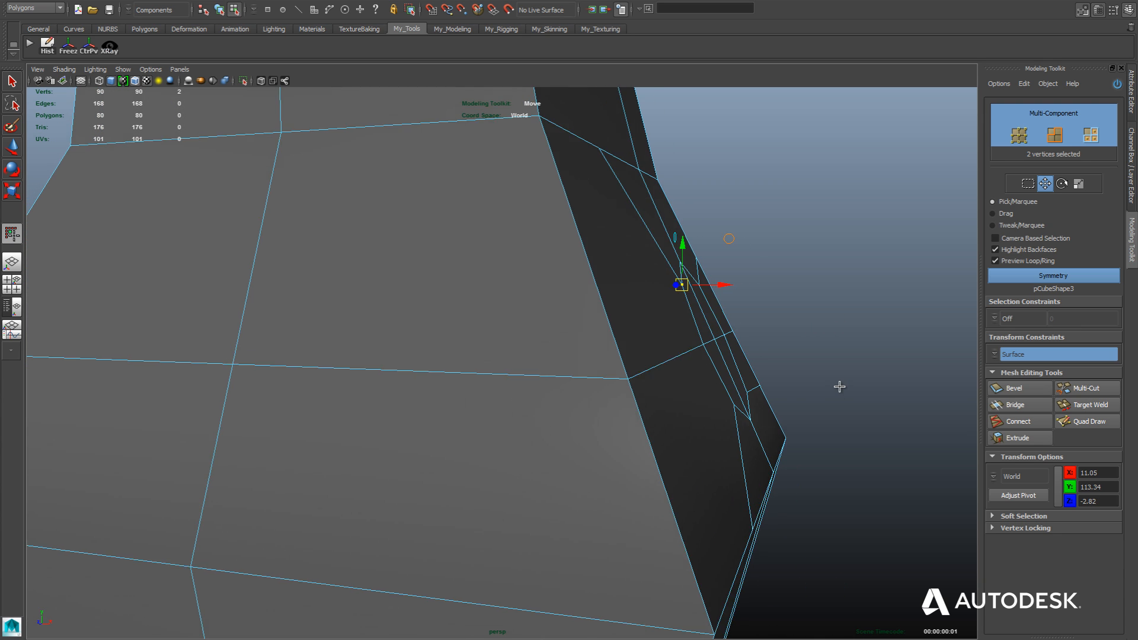
{"action": "scroll", "coordinate": [839, 386], "scroll_direction": "up", "scroll_amount": 3}
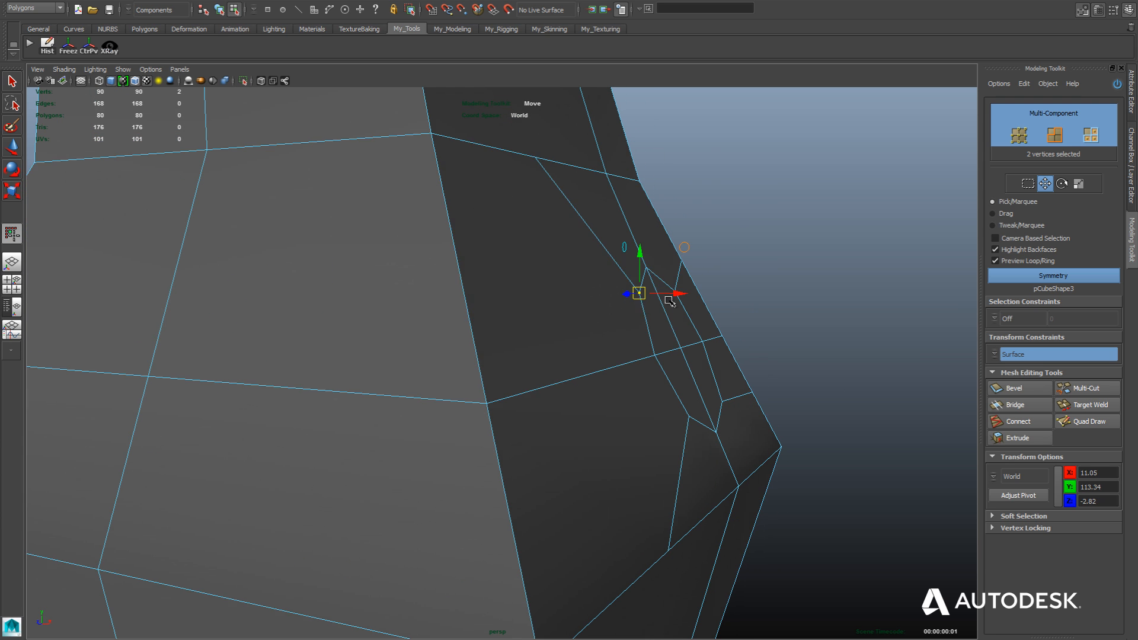
{"action": "left_click_drag", "start_coordinate": [753, 326], "coordinate": [921, 367], "text": "alt"}
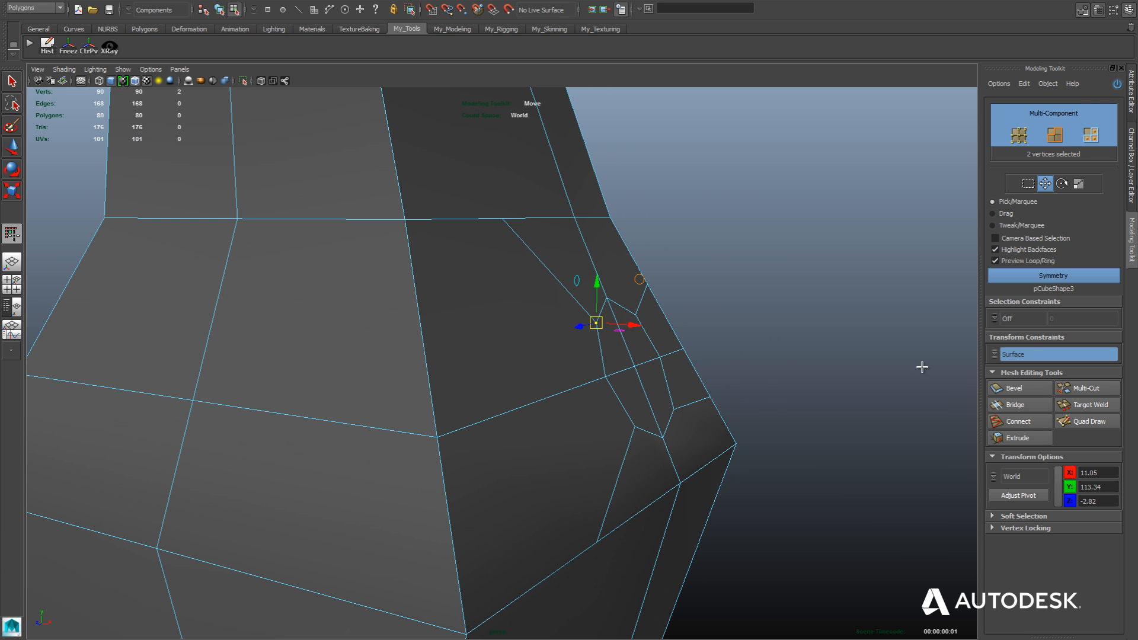
Turn off the transform constraint and extrude the four faces inside the shoulder loop by a local Z of about 17.61.
{"action": "left_click", "coordinate": [994, 359]}
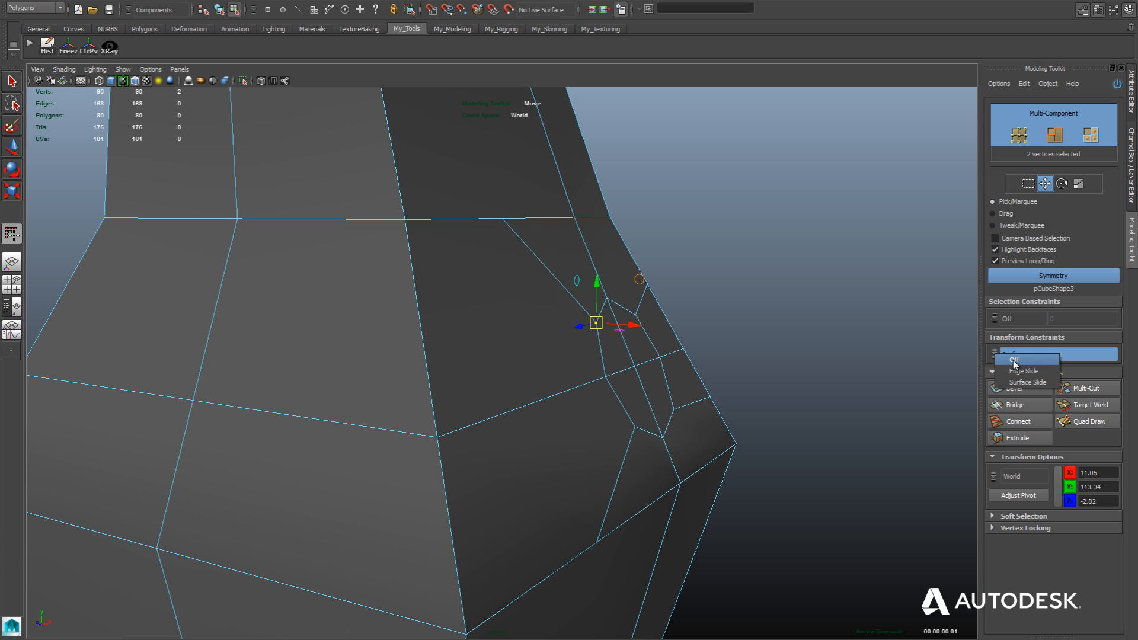
{"action": "left_click", "coordinate": [1016, 362]}
{"action": "scroll", "coordinate": [645, 393], "scroll_direction": "down", "scroll_amount": 4}
{"action": "left_click_drag", "start_coordinate": [726, 374], "coordinate": [664, 396], "text": "alt"}
{"action": "scroll", "coordinate": [681, 374], "scroll_direction": "down", "scroll_amount": 3}
{"action": "right_click_drag", "start_coordinate": [622, 325], "coordinate": [632, 416], "text": "alt"}
{"action": "middle_click_drag", "start_coordinate": [647, 364], "coordinate": [660, 368], "text": "alt"}
{"action": "right_click_drag", "start_coordinate": [632, 308], "coordinate": [608, 377], "text": "alt"}
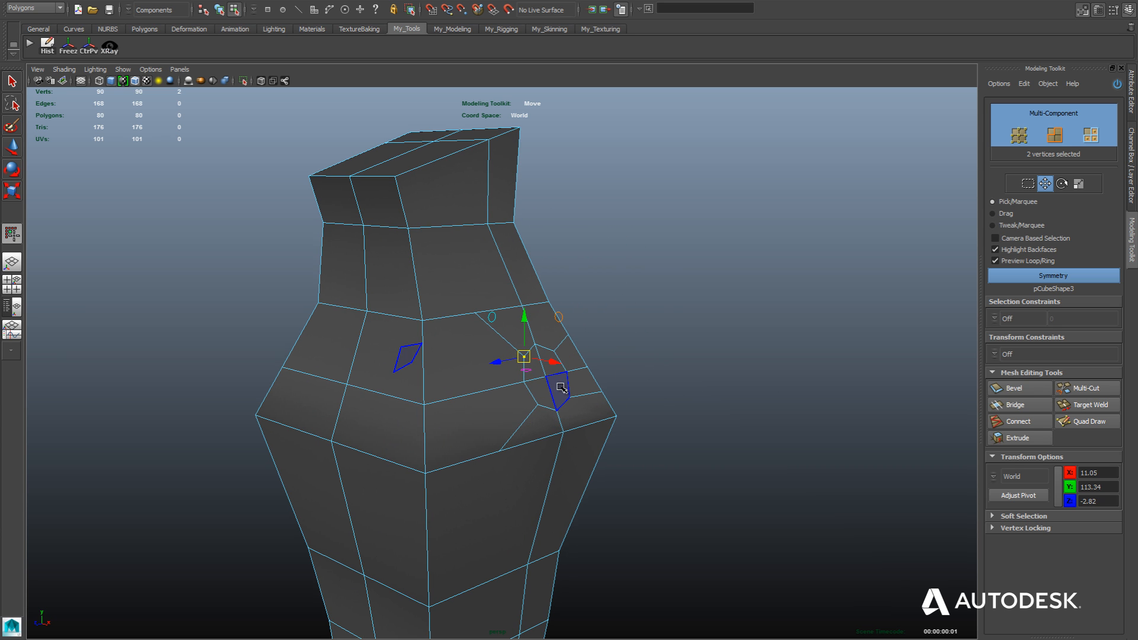
{"action": "left_click", "coordinate": [557, 386]}
{"action": "left_click", "coordinate": [552, 363], "text": "shift"}
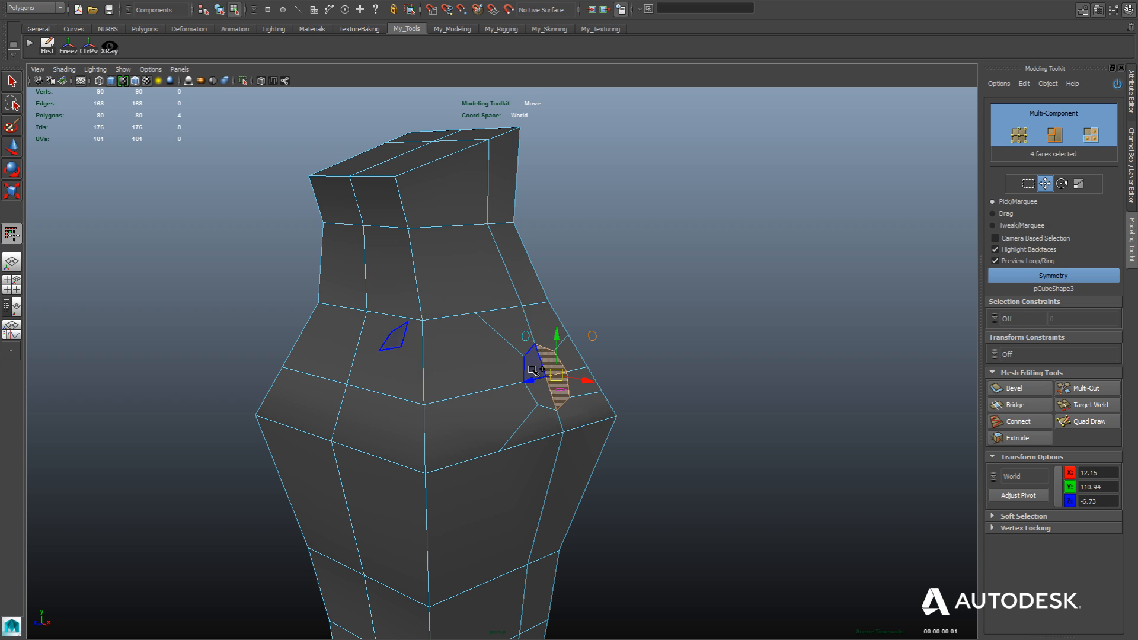
{"action": "left_click", "coordinate": [534, 373], "text": "shift"}
{"action": "left_click", "coordinate": [540, 395], "text": "shift"}
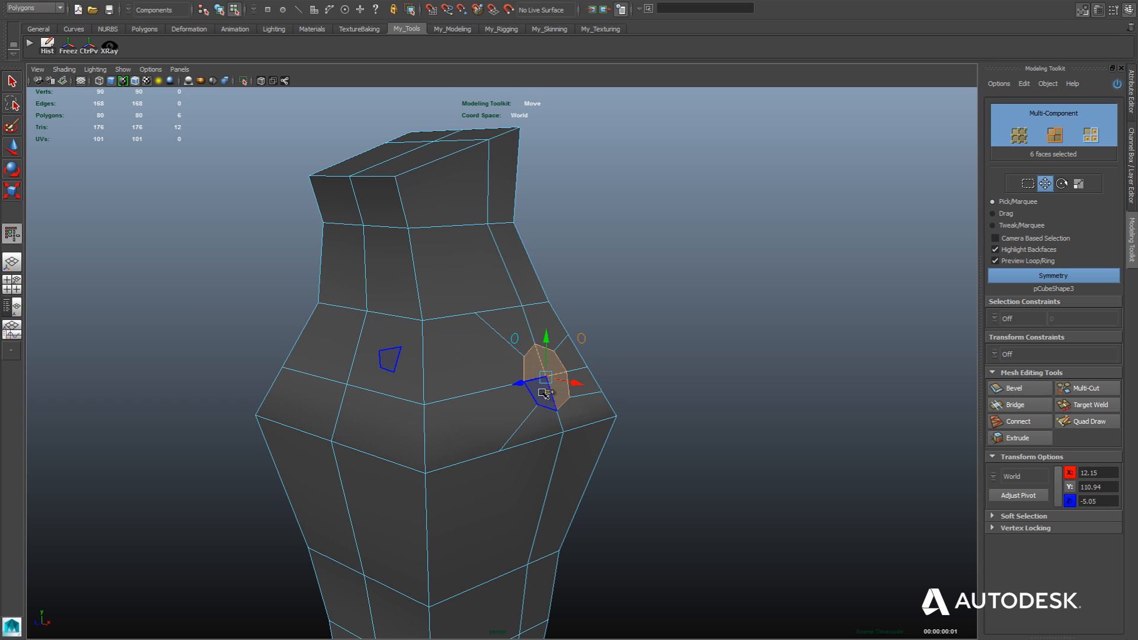
{"action": "left_click_drag", "start_coordinate": [574, 383], "coordinate": [697, 386], "text": "shift"}
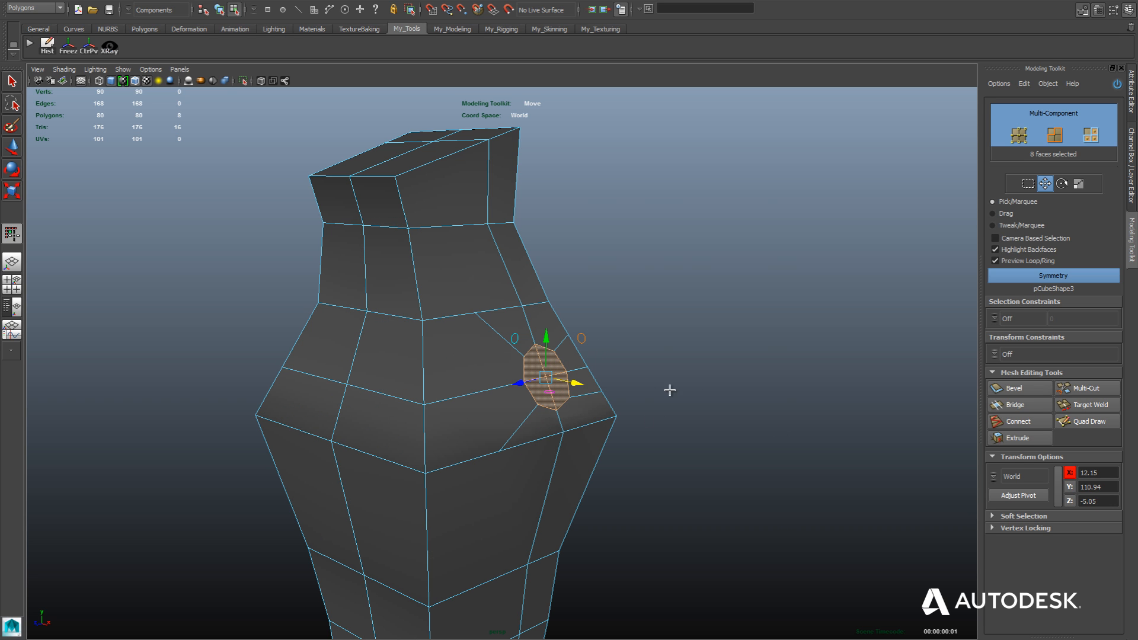
{"action": "left_click", "coordinate": [1018, 439]}
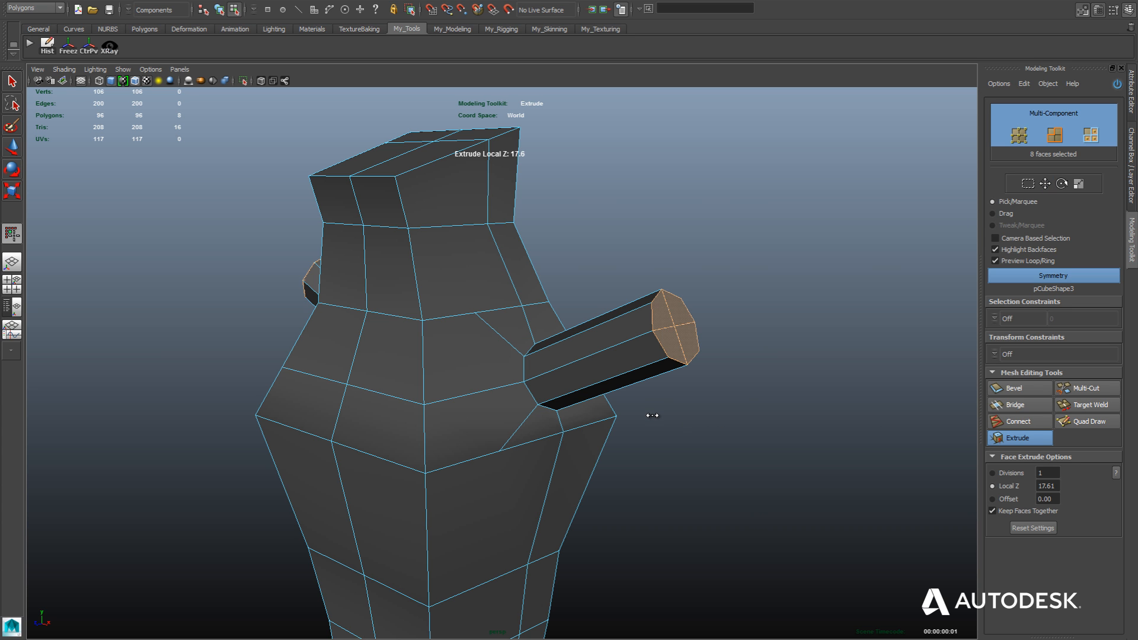
In the front view, lower the extruded arm ends to about Y 109.40 and straighten them to vertical.
{"action": "key", "text": "space"}
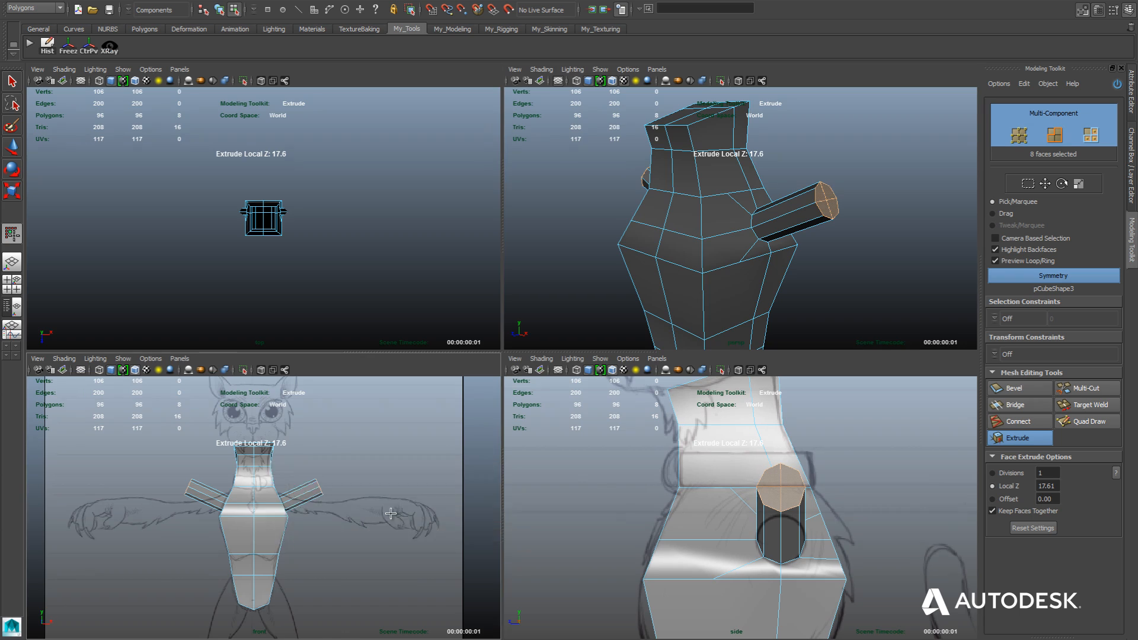
{"action": "key", "text": "space"}
{"action": "scroll", "coordinate": [487, 457], "scroll_direction": "up", "scroll_amount": 5}
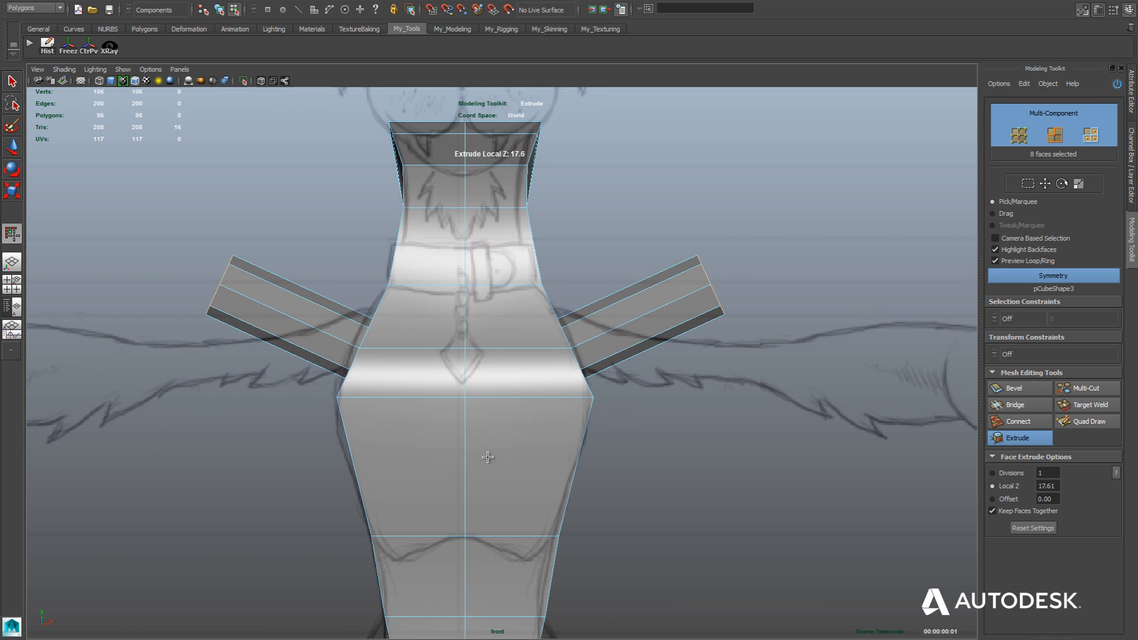
{"action": "middle_click_drag", "start_coordinate": [705, 408], "coordinate": [655, 424], "text": "alt"}
{"action": "key", "text": "w"}
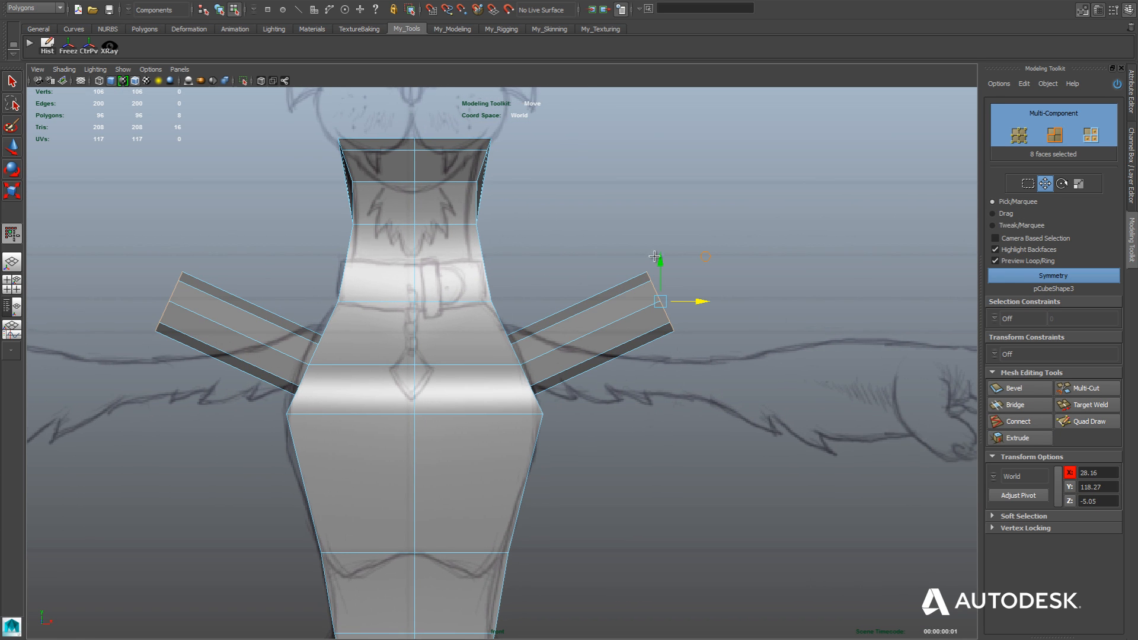
{"action": "left_click_drag", "start_coordinate": [659, 260], "coordinate": [721, 353]}
{"action": "key", "text": "e"}
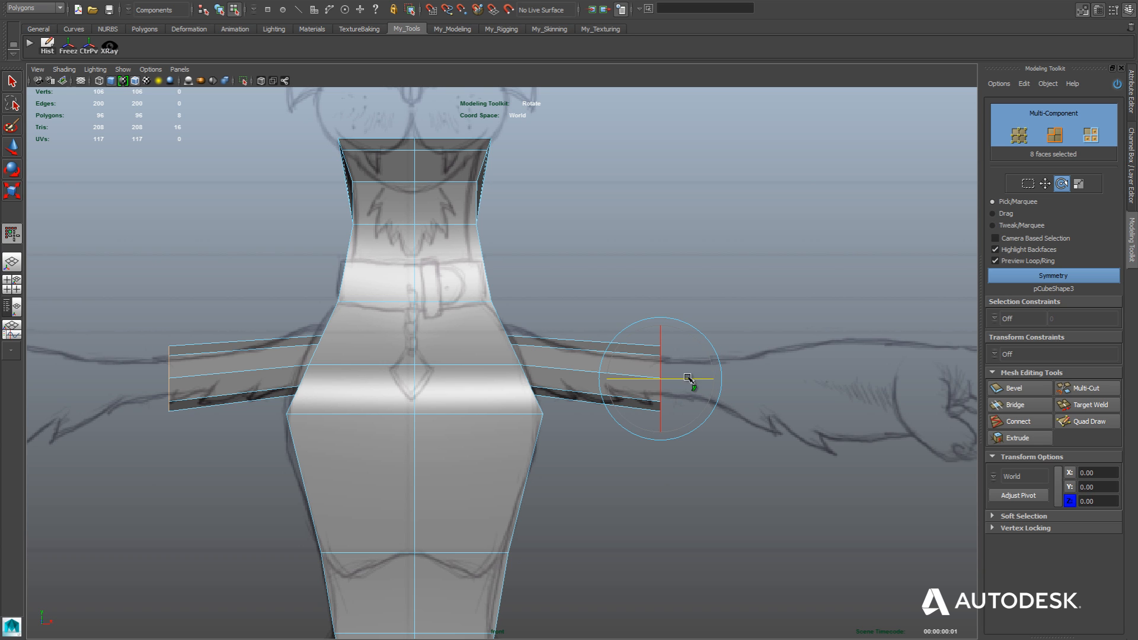
Move the arm-end faces inward to about X 17.24, shortening the extrusions to stubs near the shoulders.
{"action": "key", "text": "w"}
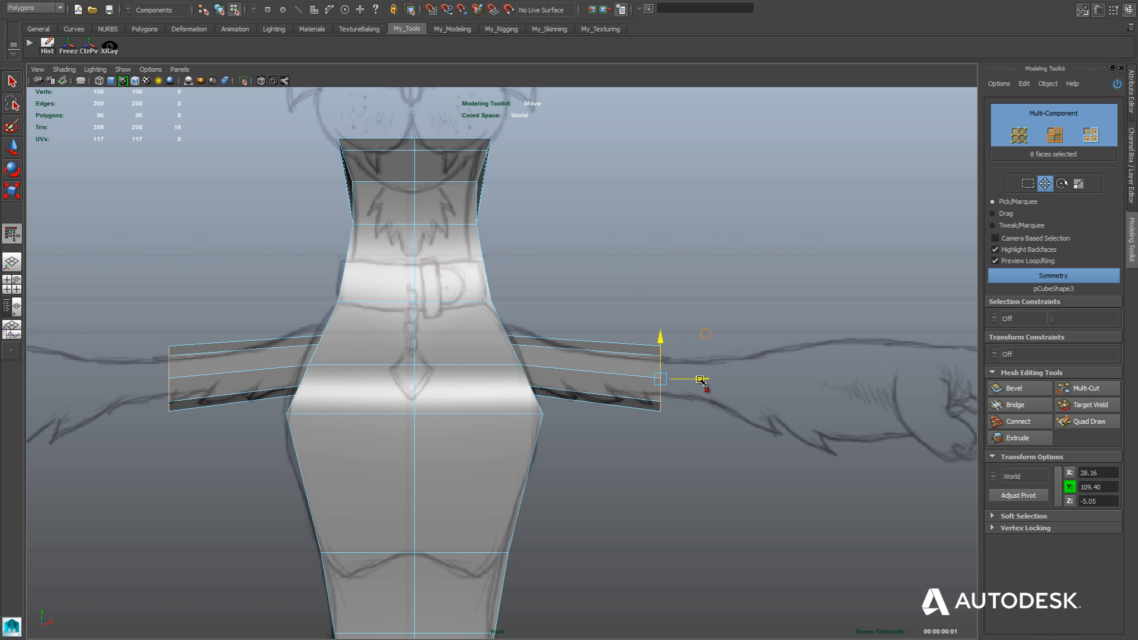
{"action": "left_click_drag", "start_coordinate": [700, 380], "coordinate": [605, 385]}
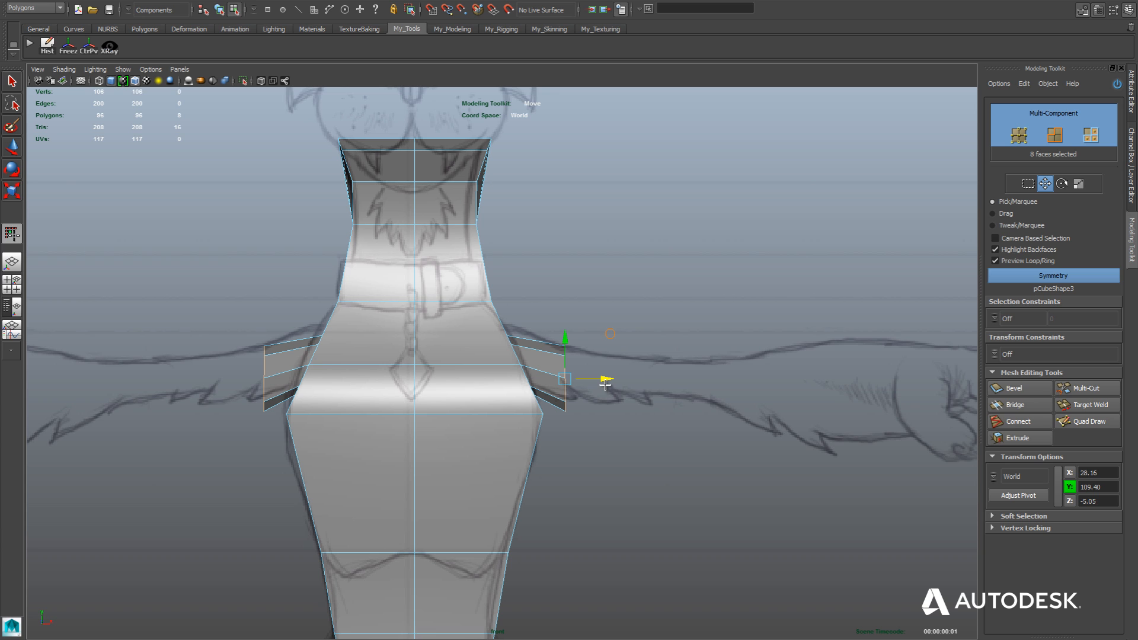
{"action": "scroll", "coordinate": [605, 385], "scroll_direction": "up", "scroll_amount": 4}
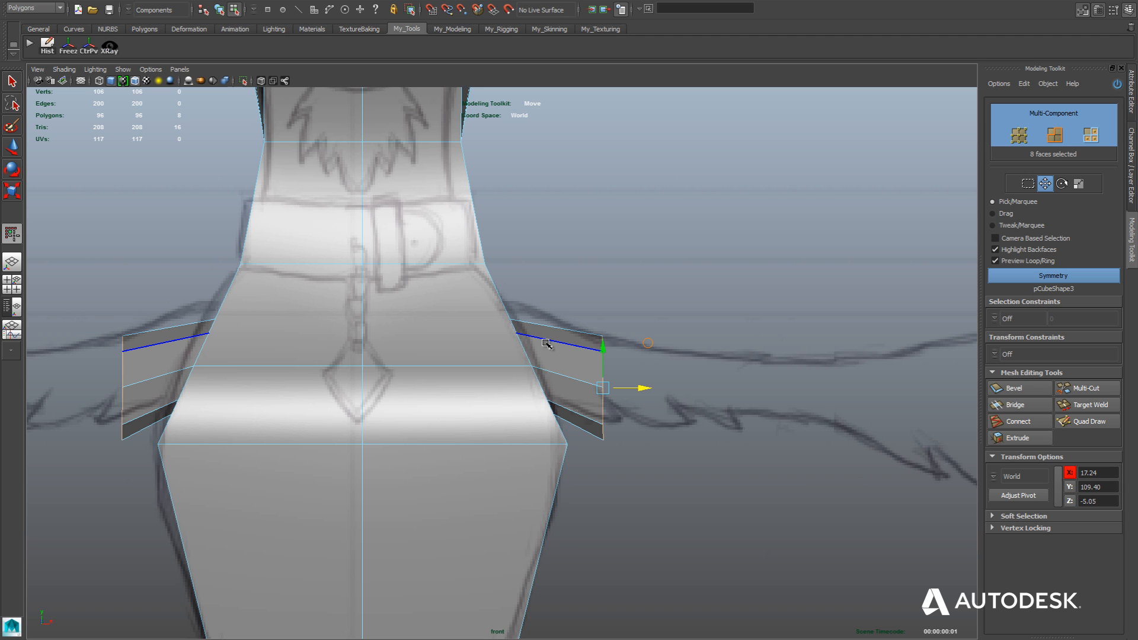
Select the vertices where the arm stub meets the torso and move them up the body using the Surface Slide constraint.
{"action": "key", "text": "space"}
{"action": "key", "text": "space"}
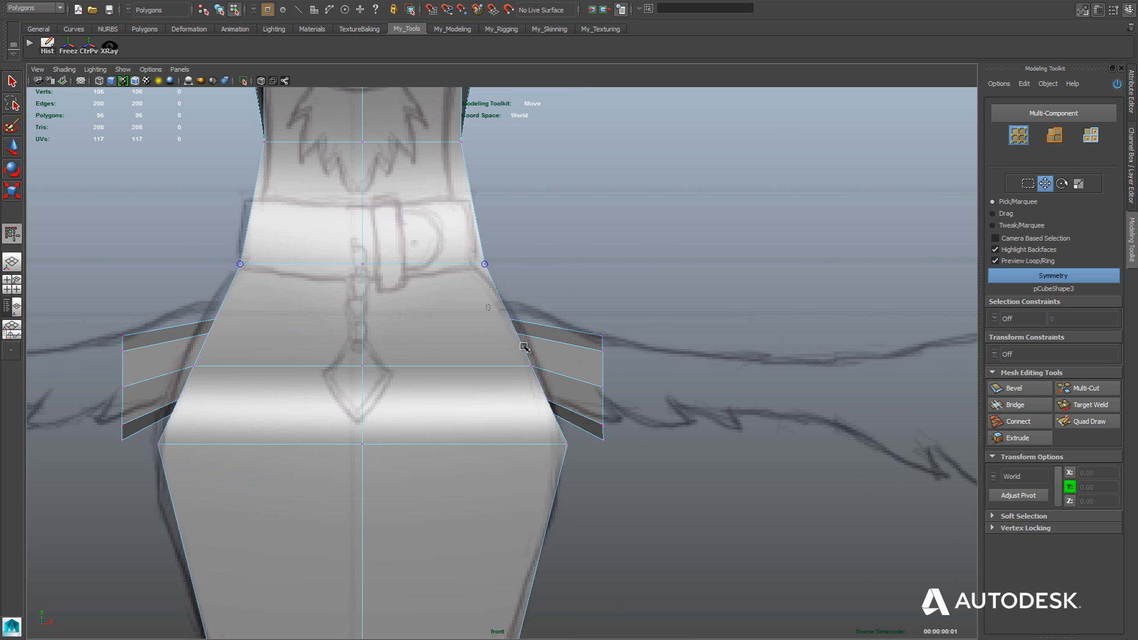
{"action": "left_click_drag", "start_coordinate": [524, 347], "coordinate": [572, 426]}
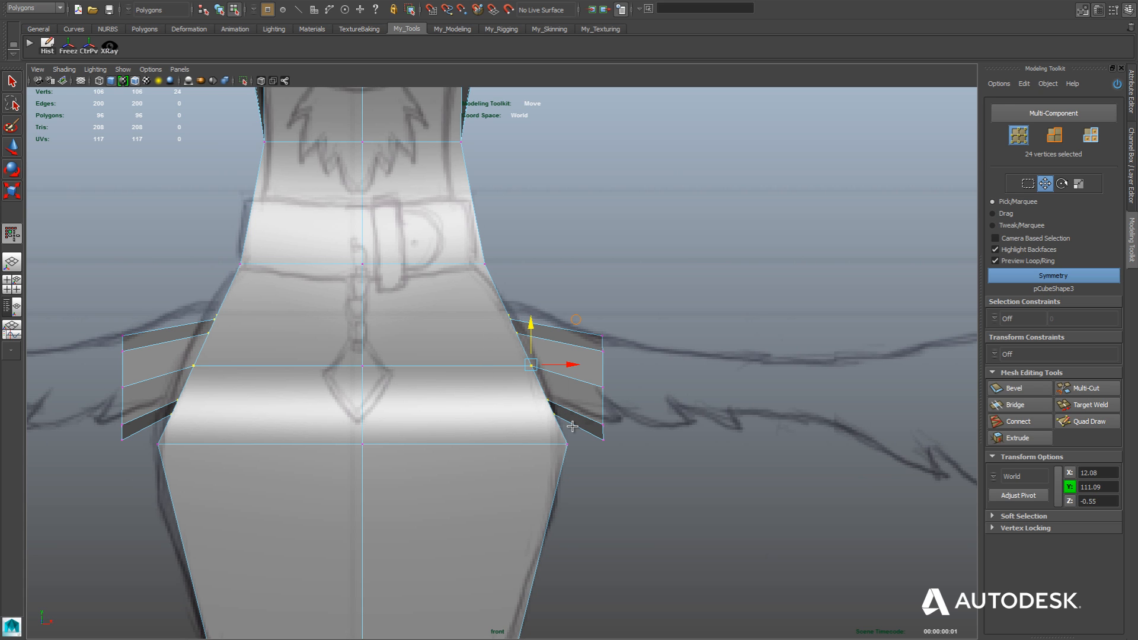
{"action": "left_click", "coordinate": [991, 356]}
{"action": "left_click", "coordinate": [1013, 381]}
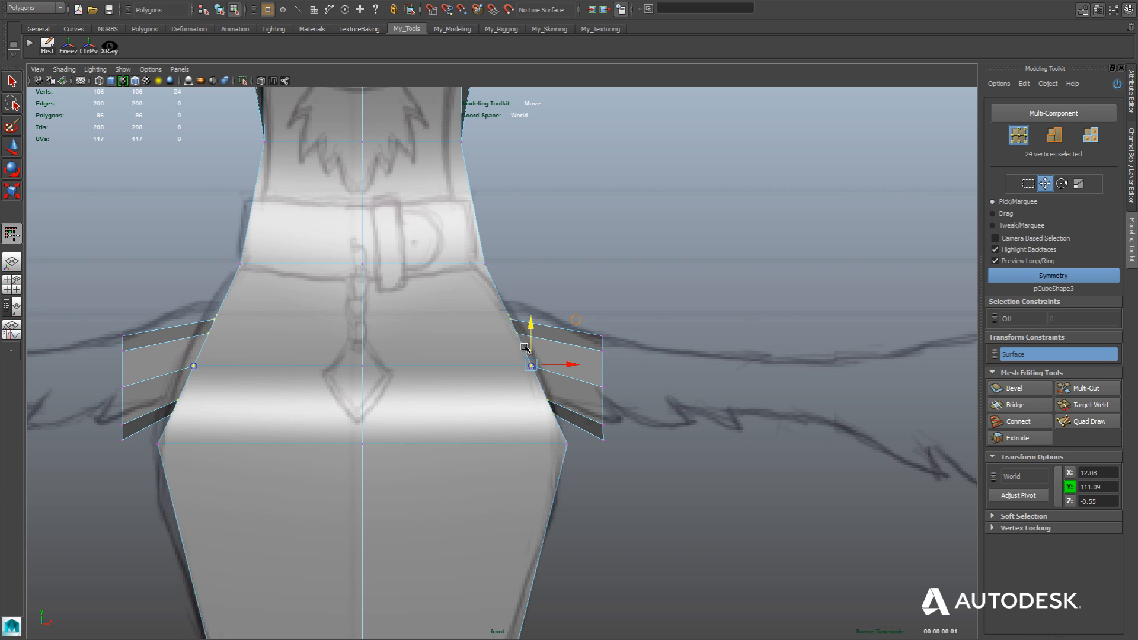
{"action": "left_click_drag", "start_coordinate": [531, 366], "coordinate": [526, 356]}
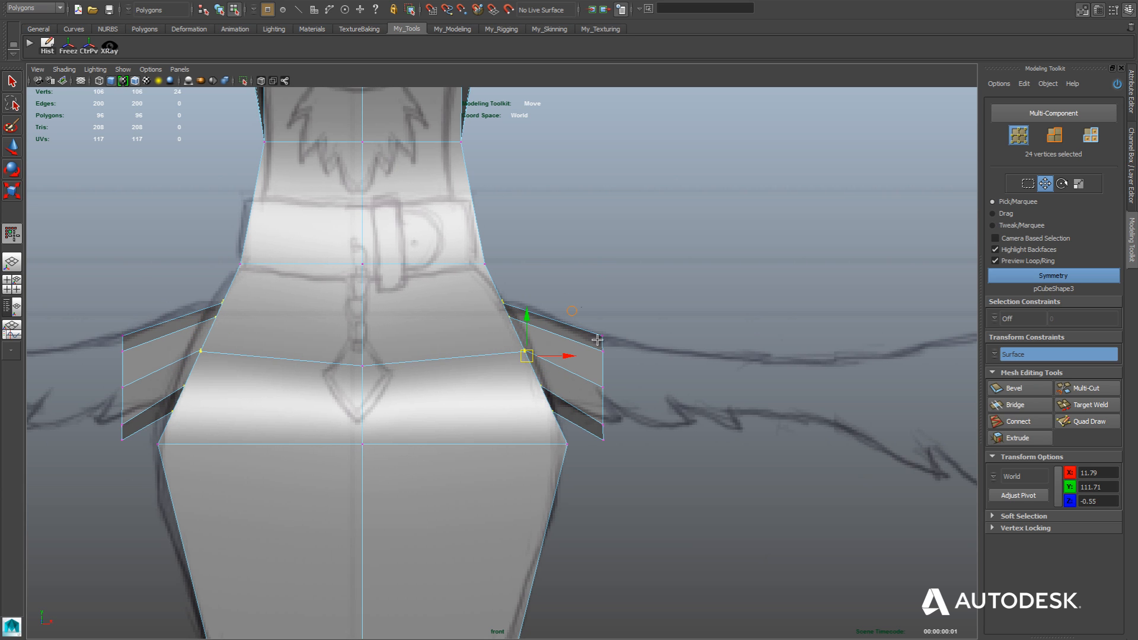
Scale down the outer arm-end vertices, then raise them to about Y 110.37 with the transform constraint off.
{"action": "left_click_drag", "start_coordinate": [581, 307], "coordinate": [648, 458]}
{"action": "key", "text": "r"}
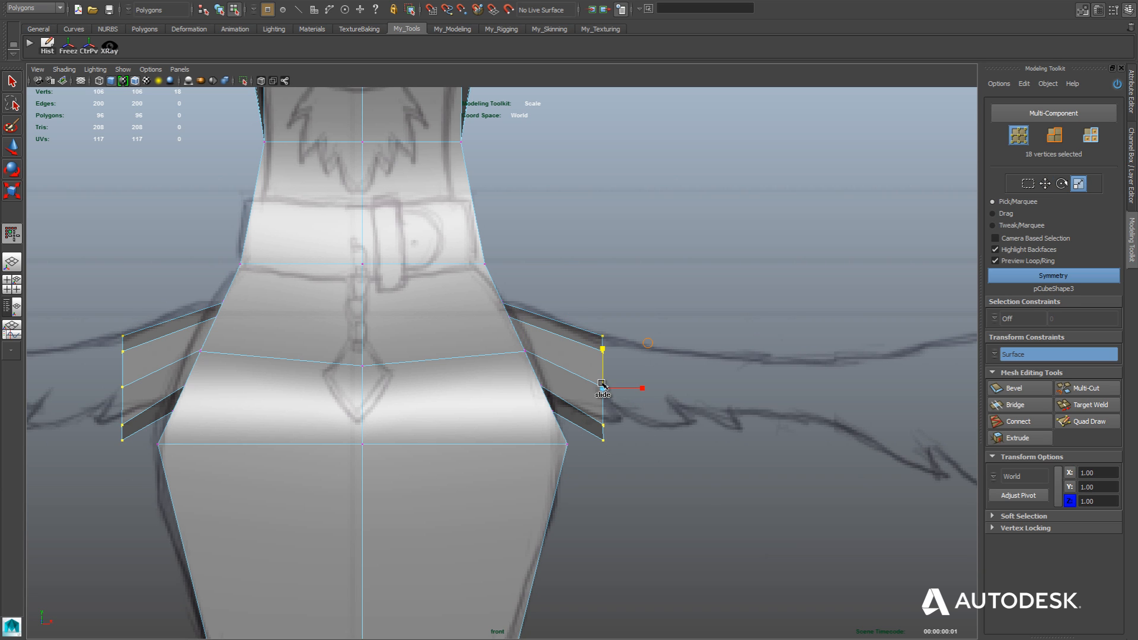
{"action": "left_click_drag", "start_coordinate": [597, 389], "coordinate": [588, 405]}
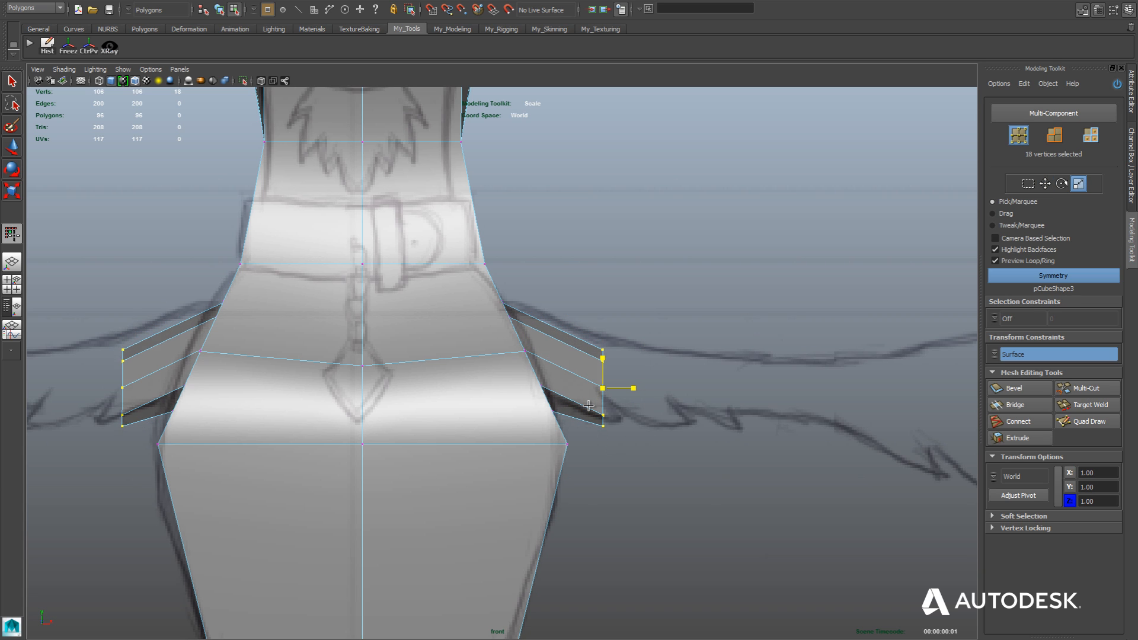
{"action": "key", "text": "w"}
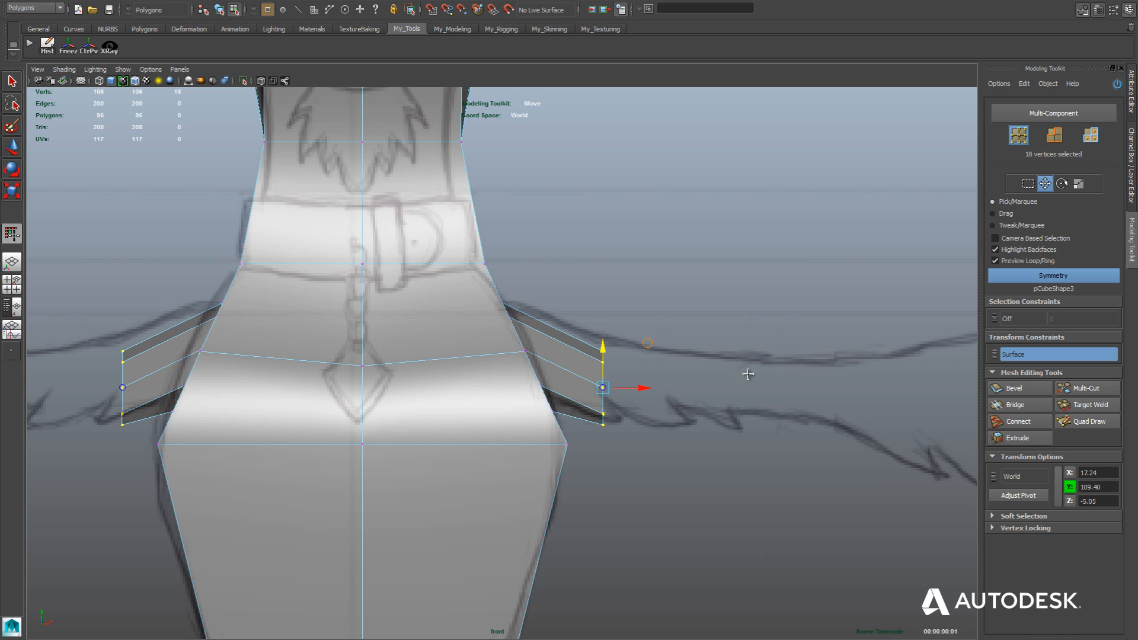
{"action": "left_click", "coordinate": [995, 355]}
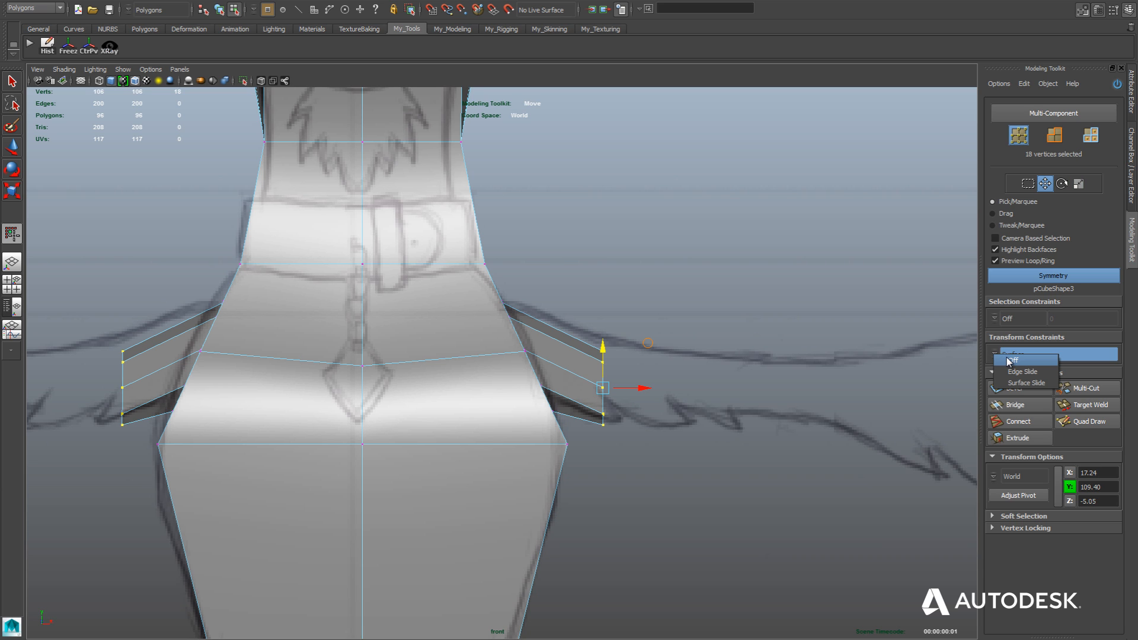
{"action": "left_click", "coordinate": [1011, 360]}
{"action": "left_click_drag", "start_coordinate": [604, 354], "coordinate": [602, 337]}
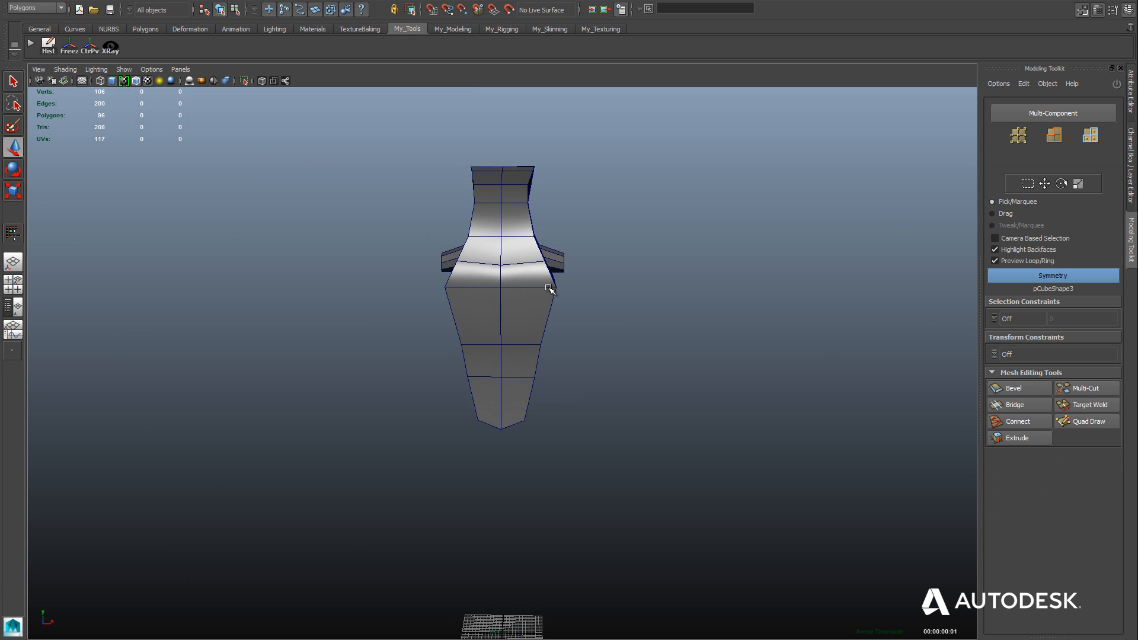
Select all the end faces of the arm stubs on both sides of the body with symmetry on.
{"action": "left_click_drag", "start_coordinate": [566, 314], "coordinate": [561, 312], "text": "alt"}
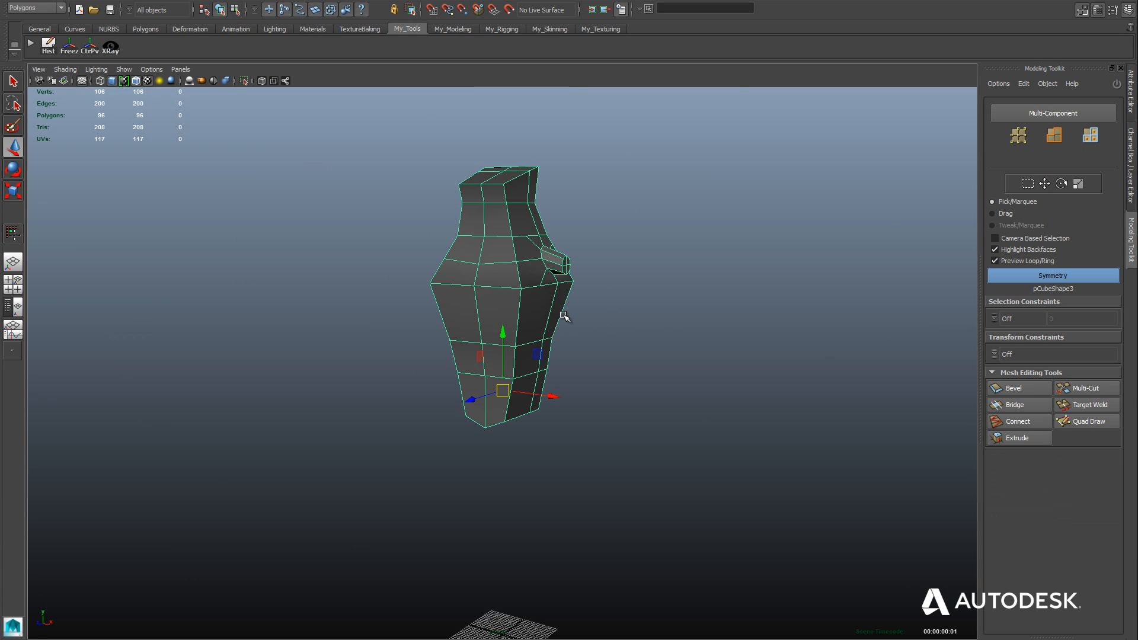
{"action": "right_click_drag", "start_coordinate": [561, 313], "coordinate": [634, 297], "text": "alt"}
{"action": "middle_click_drag", "start_coordinate": [634, 297], "coordinate": [558, 428], "text": "alt"}
{"action": "right_click", "coordinate": [622, 200]}
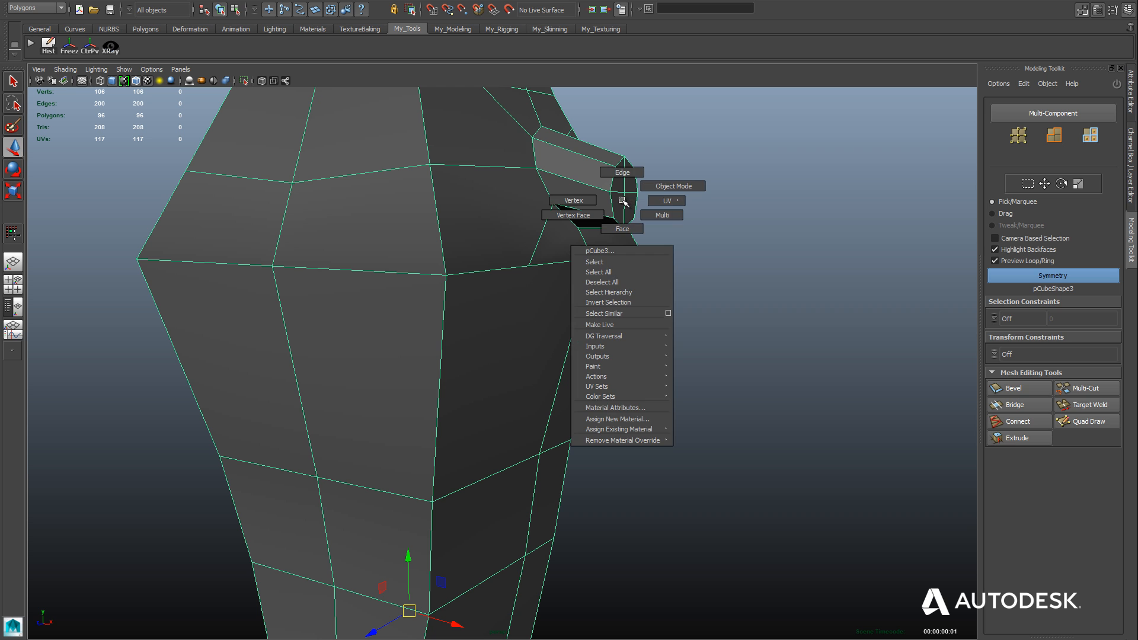
{"action": "left_click", "coordinate": [622, 220]}
{"action": "key", "text": "w"}
{"action": "left_click", "coordinate": [628, 204]}
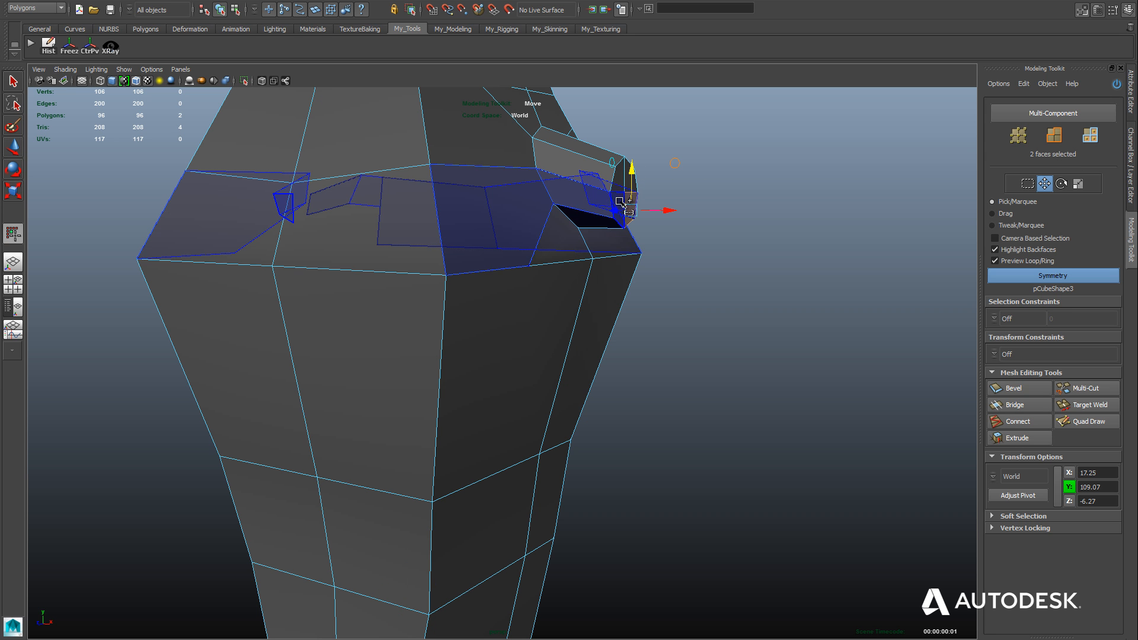
{"action": "left_click_drag", "start_coordinate": [632, 236], "coordinate": [602, 253], "text": "alt"}
{"action": "right_click_drag", "start_coordinate": [665, 211], "coordinate": [653, 416], "text": "alt"}
{"action": "middle_click_drag", "start_coordinate": [652, 417], "coordinate": [628, 451], "text": "alt"}
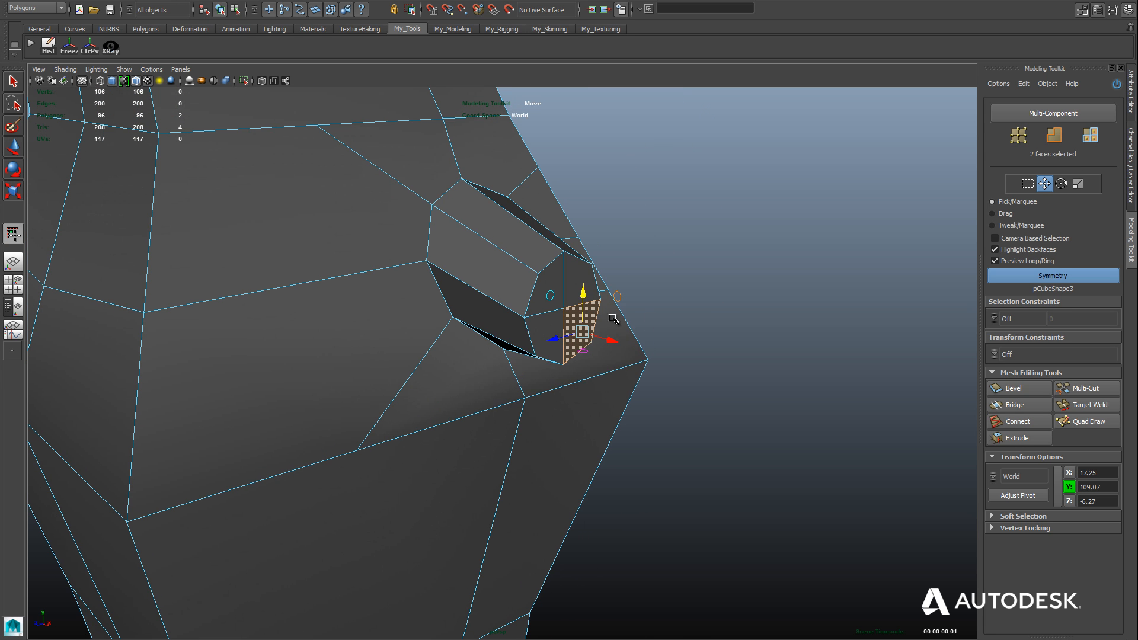
{"action": "left_click", "coordinate": [581, 282], "text": "shift"}
{"action": "left_click", "coordinate": [548, 280], "text": "shift"}
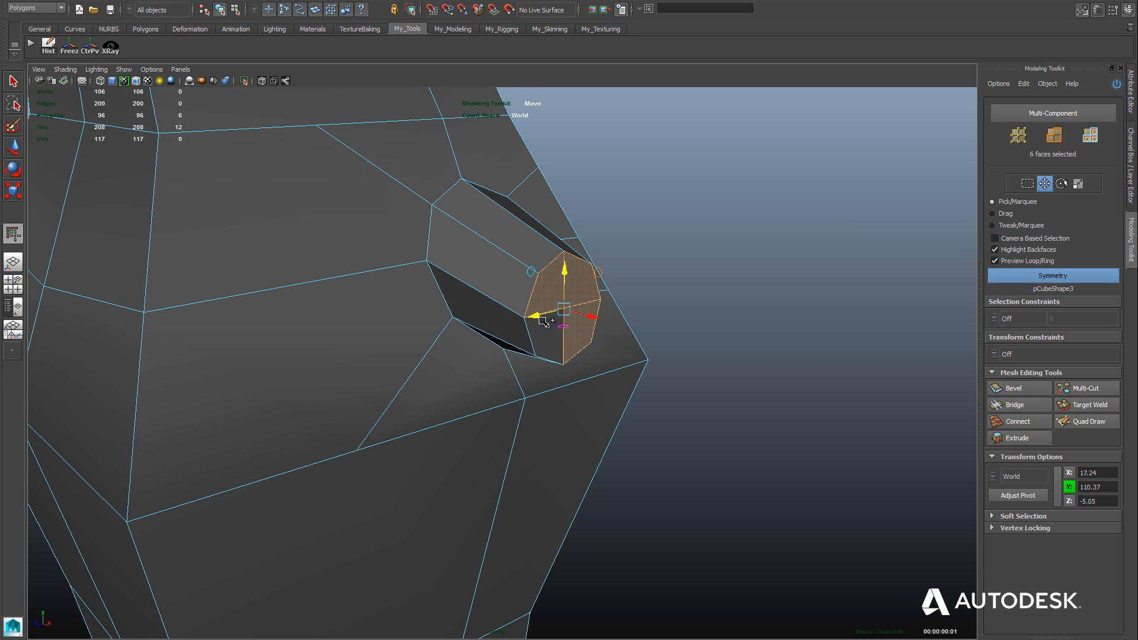
{"action": "left_click", "coordinate": [549, 333], "text": "shift"}
In the front view, extrude the arm-end faces by 17.61 and lower them to about Y 109.05 to follow the sketched arm.
{"action": "key", "text": "space"}
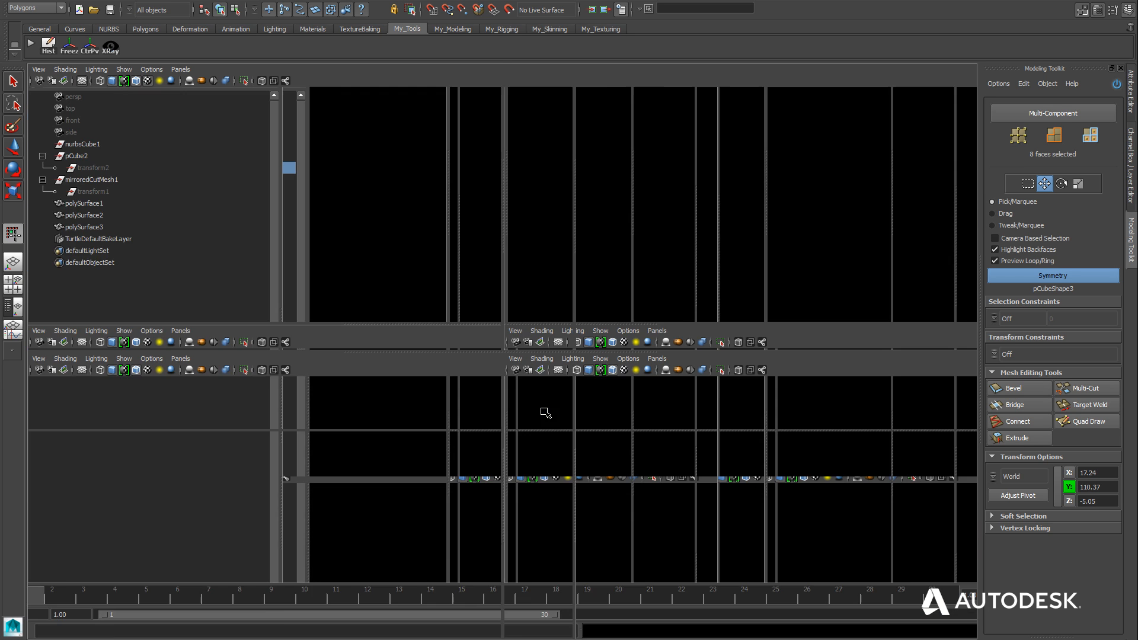
{"action": "key", "text": "space"}
{"action": "middle_click_drag", "start_coordinate": [566, 481], "coordinate": [434, 490], "text": "alt"}
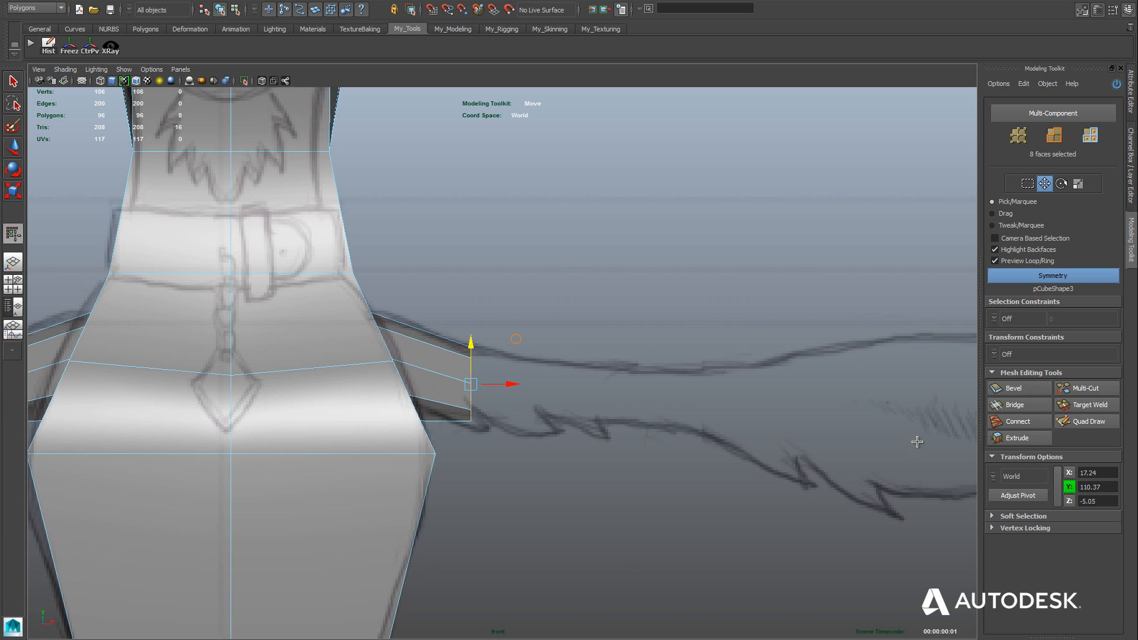
{"action": "left_click", "coordinate": [1018, 438]}
{"action": "left_click_drag", "start_coordinate": [569, 427], "coordinate": [625, 427]}
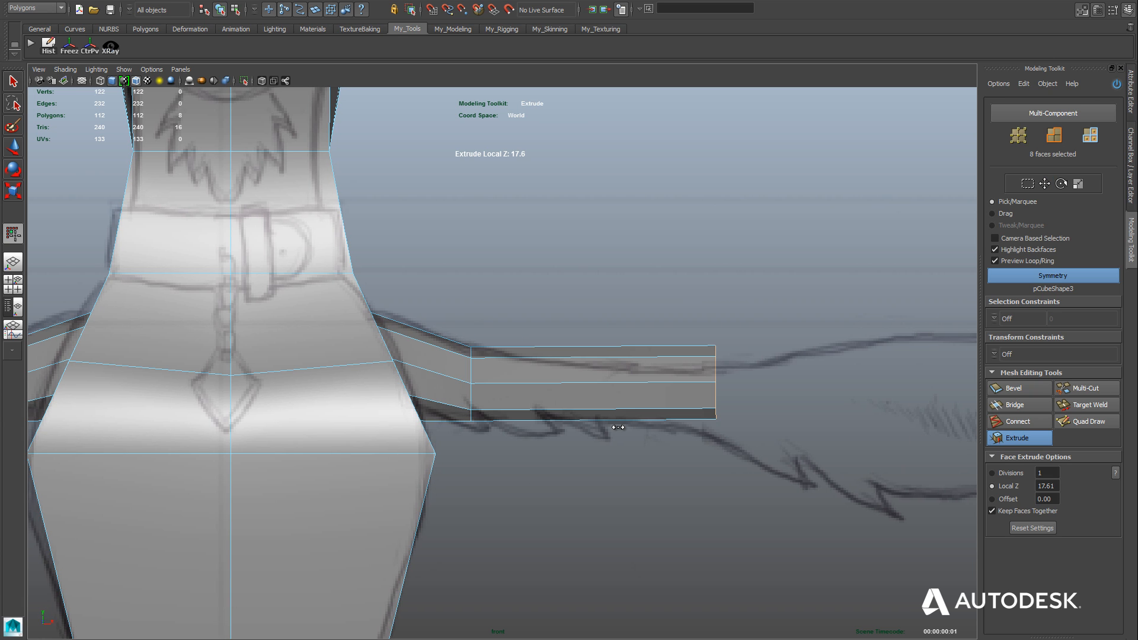
{"action": "key", "text": "w"}
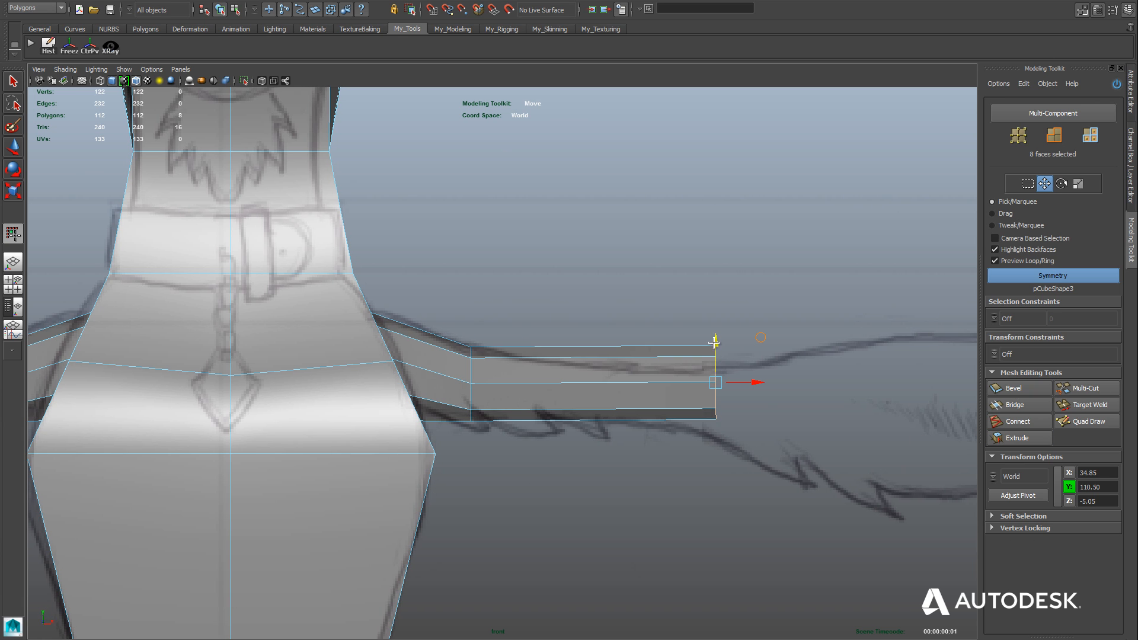
{"action": "left_click_drag", "start_coordinate": [710, 343], "coordinate": [710, 364]}
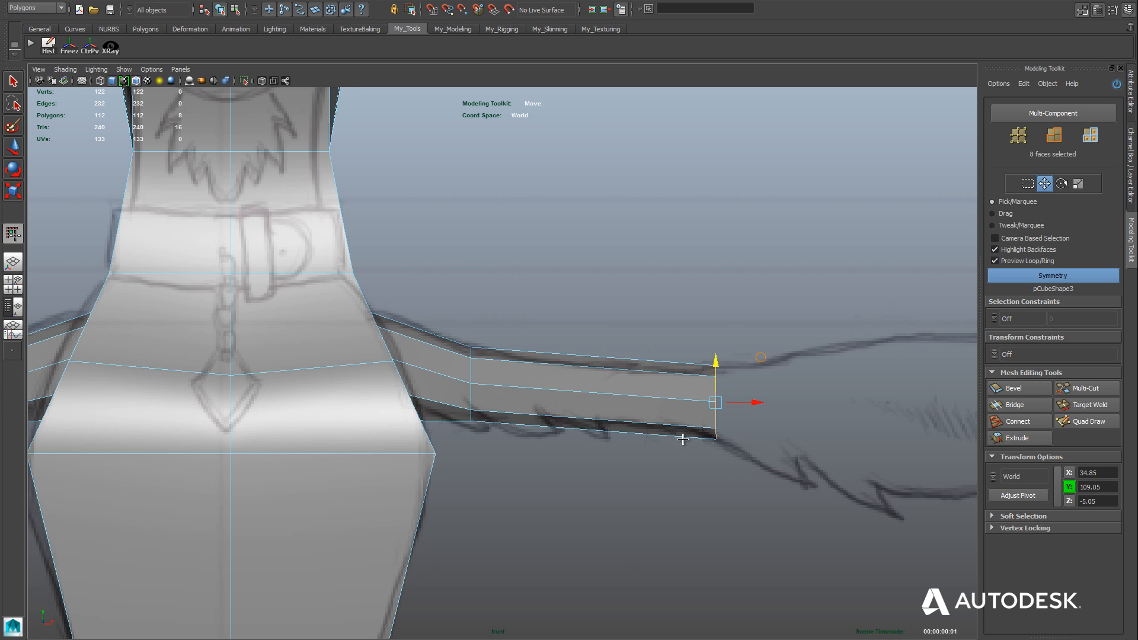
Move the arm-end faces inward to about X 31.89 and scale them down to match the narrow part of the sketched arm.
{"action": "scroll", "coordinate": [617, 457], "scroll_direction": "down", "scroll_amount": 3}
{"action": "middle_click_drag", "start_coordinate": [617, 457], "coordinate": [588, 456], "text": "alt"}
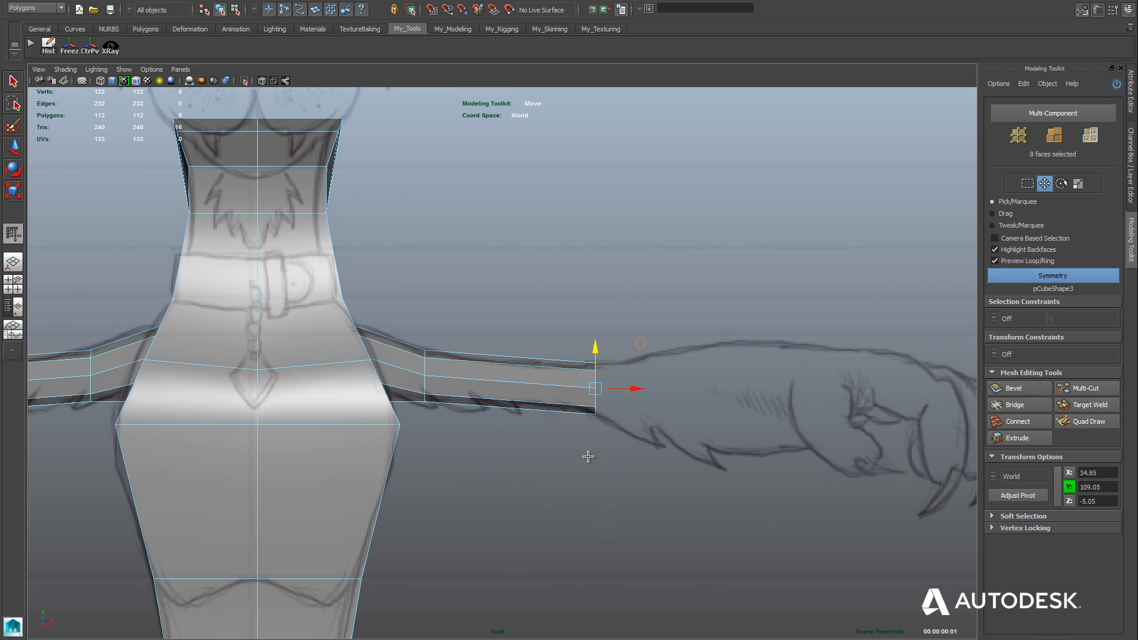
{"action": "left_click_drag", "start_coordinate": [634, 390], "coordinate": [604, 393]}
{"action": "middle_click_drag", "start_coordinate": [452, 501], "coordinate": [488, 478], "text": "alt"}
{"action": "right_click_drag", "start_coordinate": [488, 478], "coordinate": [533, 455], "text": "alt"}
{"action": "middle_click_drag", "start_coordinate": [533, 455], "coordinate": [493, 467], "text": "alt"}
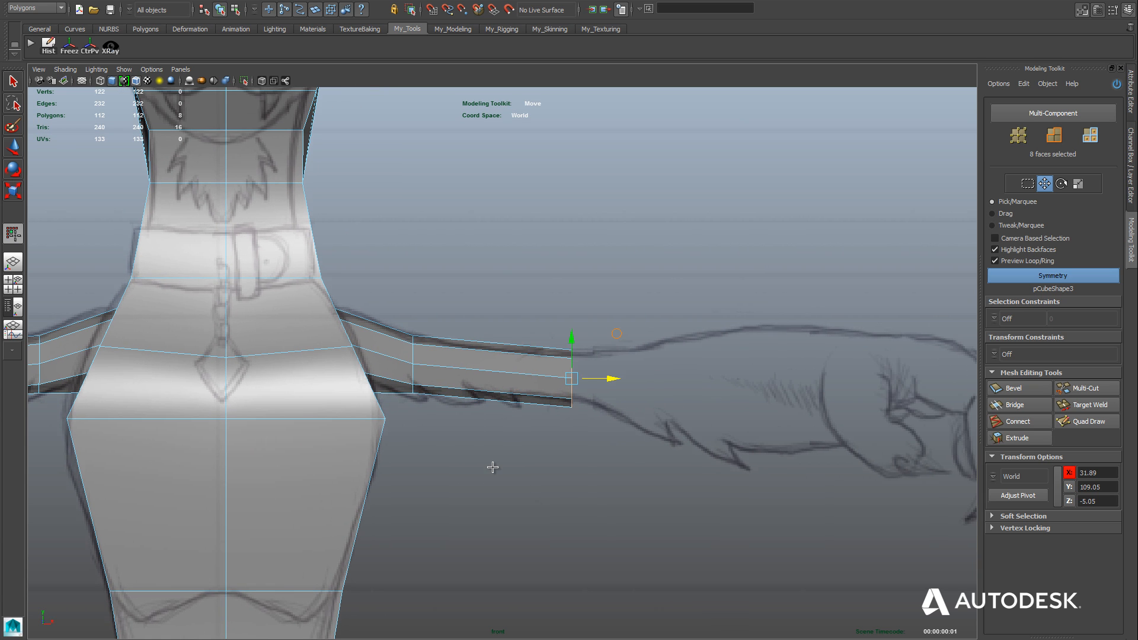
{"action": "key", "text": "r"}
{"action": "left_click_drag", "start_coordinate": [572, 379], "coordinate": [560, 380]}
Extrude the arm-end faces outward to about X 49.50 as the next arm section, flaring its end toward the sketched hand.
{"action": "right_click_drag", "start_coordinate": [699, 441], "coordinate": [650, 437], "text": "alt"}
{"action": "middle_click_drag", "start_coordinate": [650, 437], "coordinate": [577, 433], "text": "alt"}
{"action": "left_click", "coordinate": [1018, 438]}
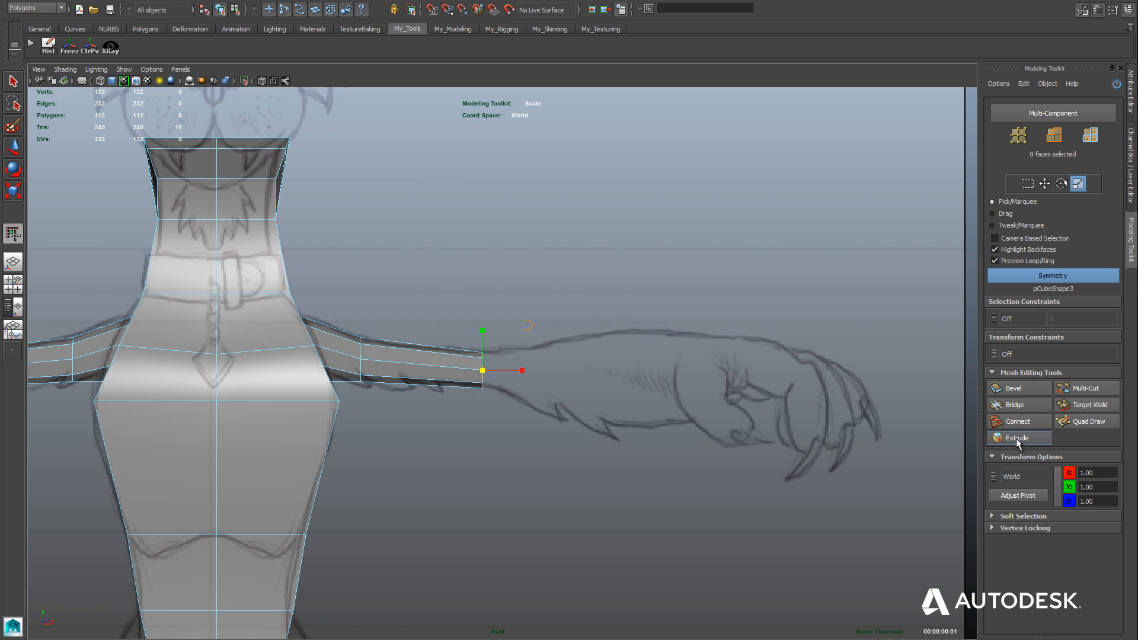
{"action": "left_click_drag", "start_coordinate": [483, 370], "coordinate": [648, 346]}
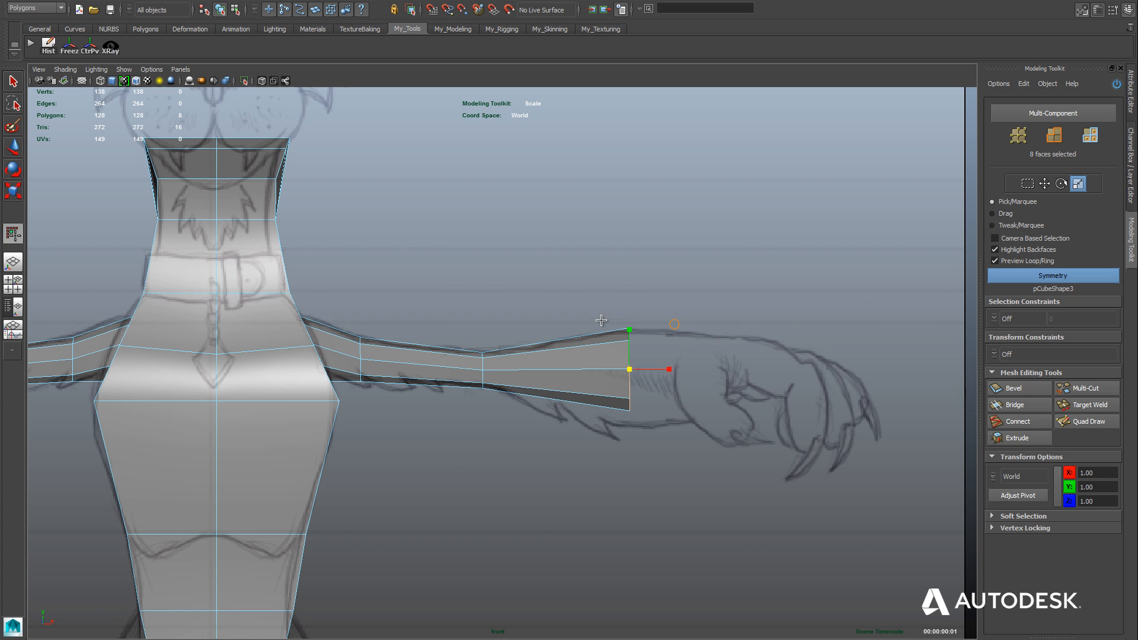
Lower the flared arm-end faces to about Y 107.99 and scale them up to the sketched forearm's thickness.
{"action": "key", "text": "w"}
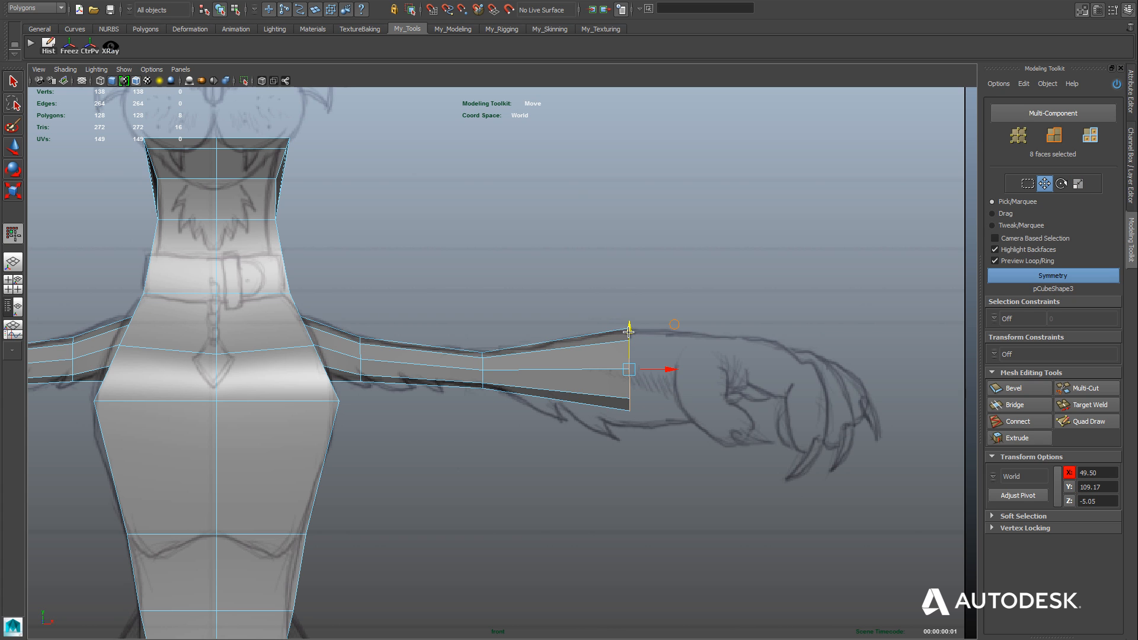
{"action": "left_click_drag", "start_coordinate": [628, 330], "coordinate": [627, 342]}
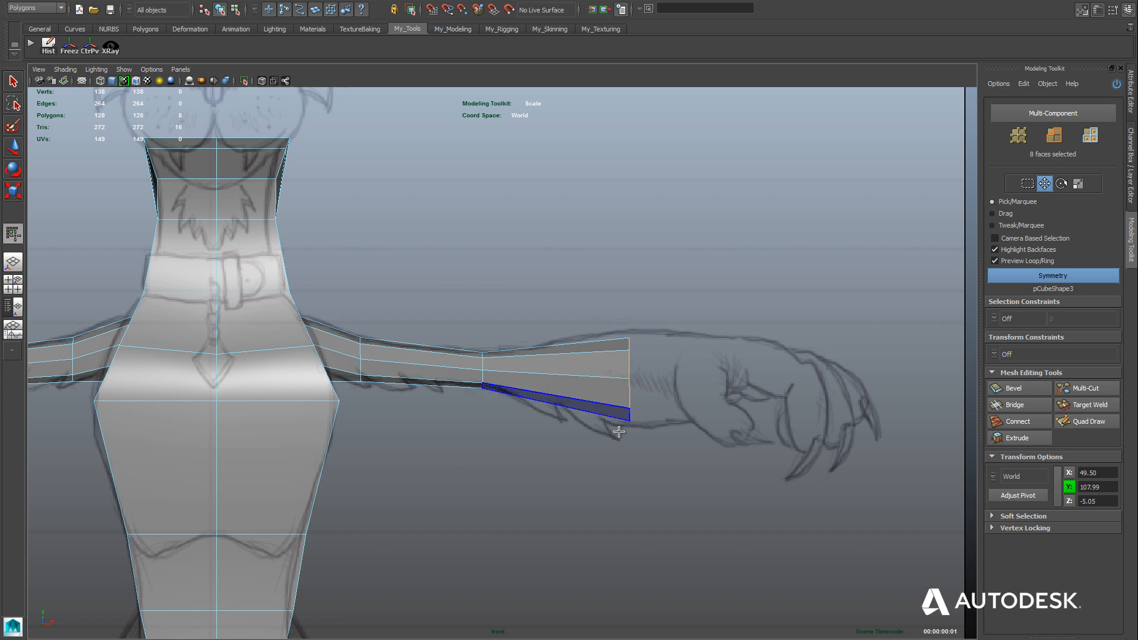
{"action": "key", "text": "r"}
{"action": "left_click_drag", "start_coordinate": [632, 379], "coordinate": [634, 373]}
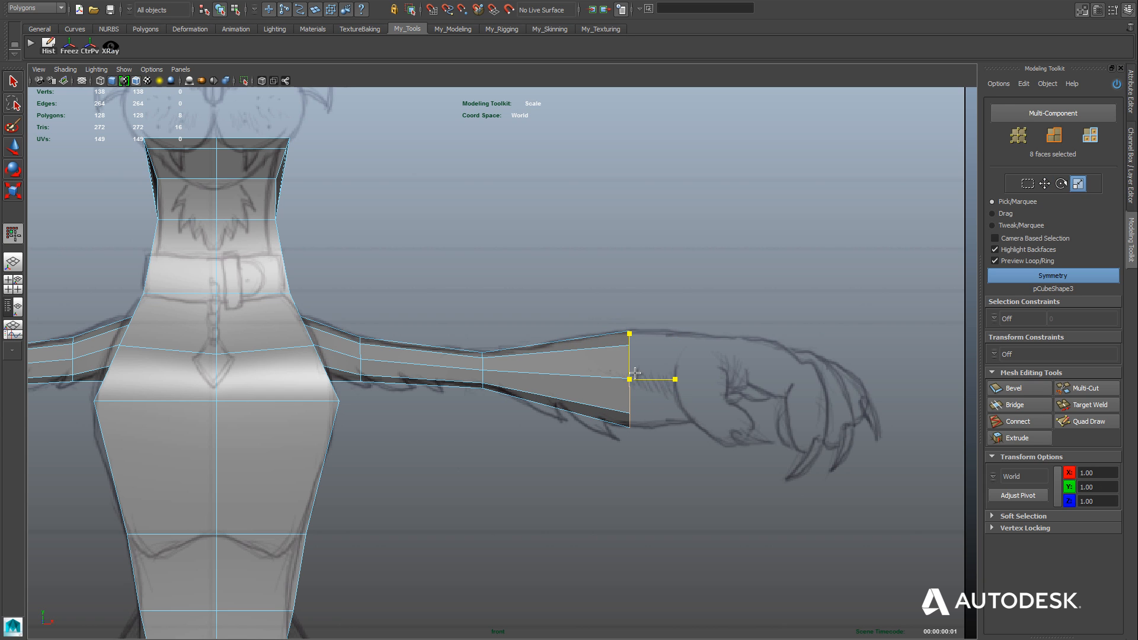
Extrude the arm-end faces by 17.61, pull them back to the base of the sketched hand, and adjust their scale.
{"action": "left_click", "coordinate": [1015, 439]}
{"action": "middle_click_drag", "start_coordinate": [828, 421], "coordinate": [717, 440], "text": "alt"}
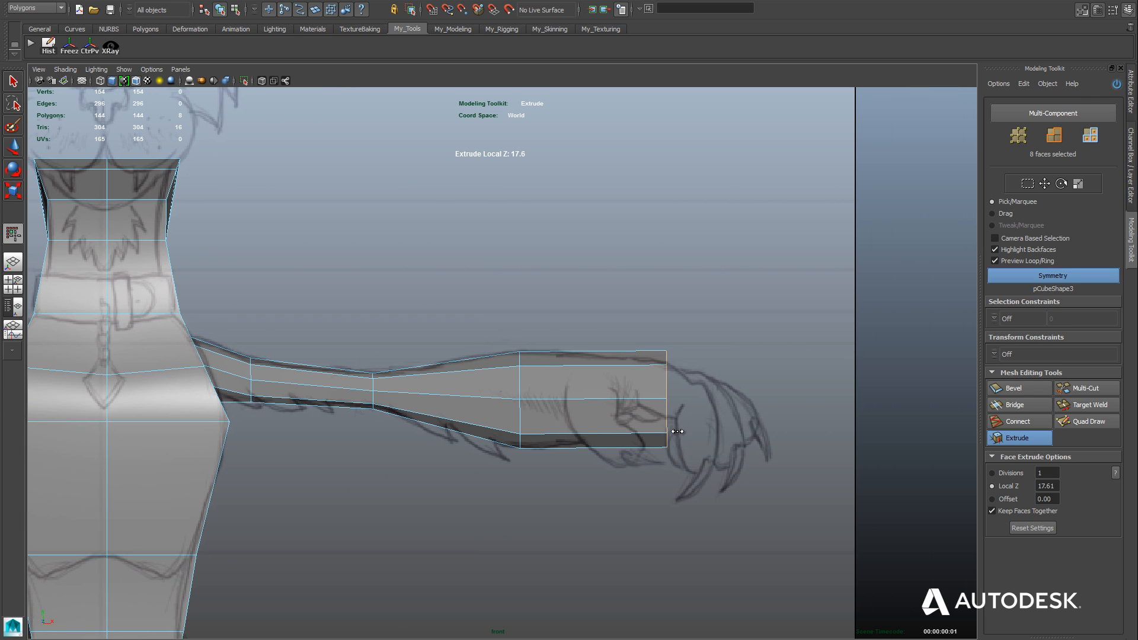
{"action": "key", "text": "w"}
{"action": "left_click_drag", "start_coordinate": [707, 396], "coordinate": [602, 407]}
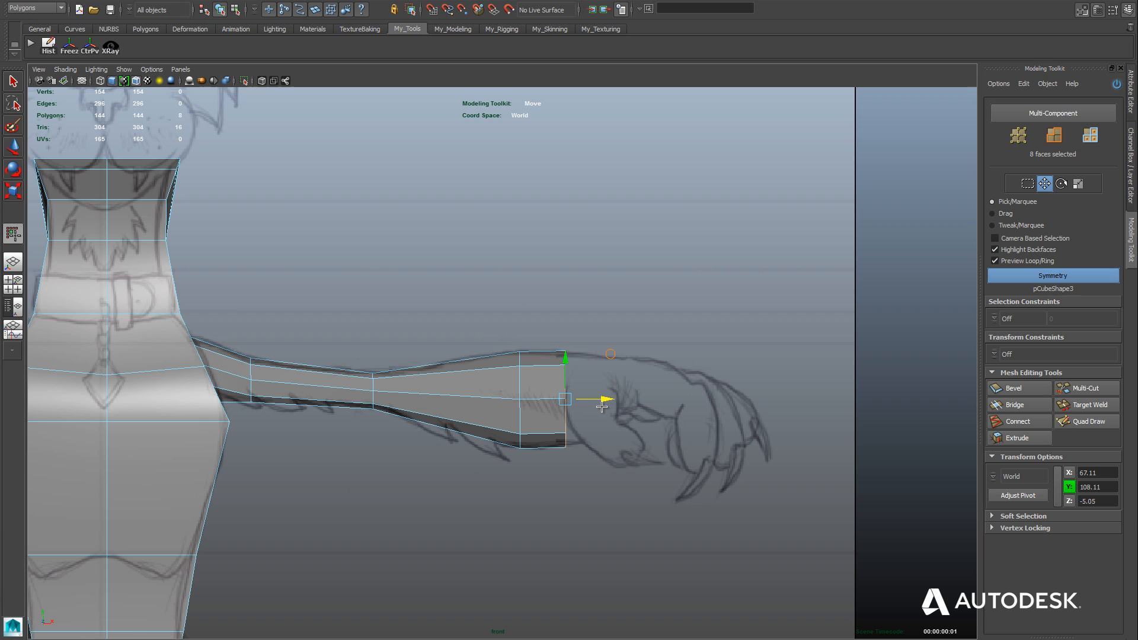
{"action": "left_click_drag", "start_coordinate": [602, 407], "coordinate": [615, 405]}
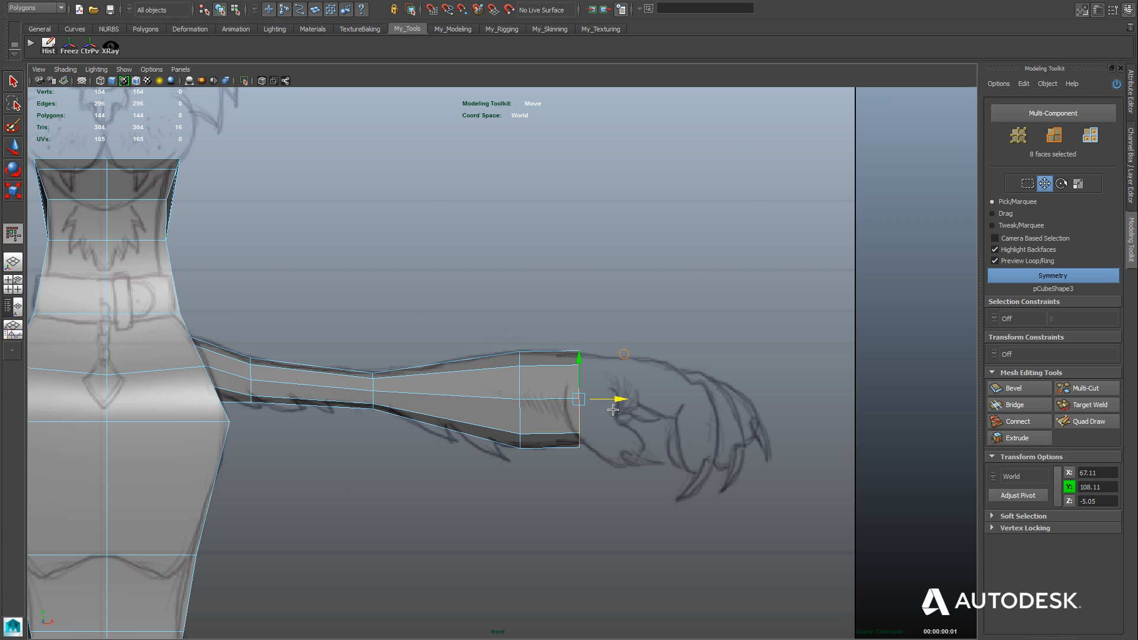
{"action": "key", "text": "r"}
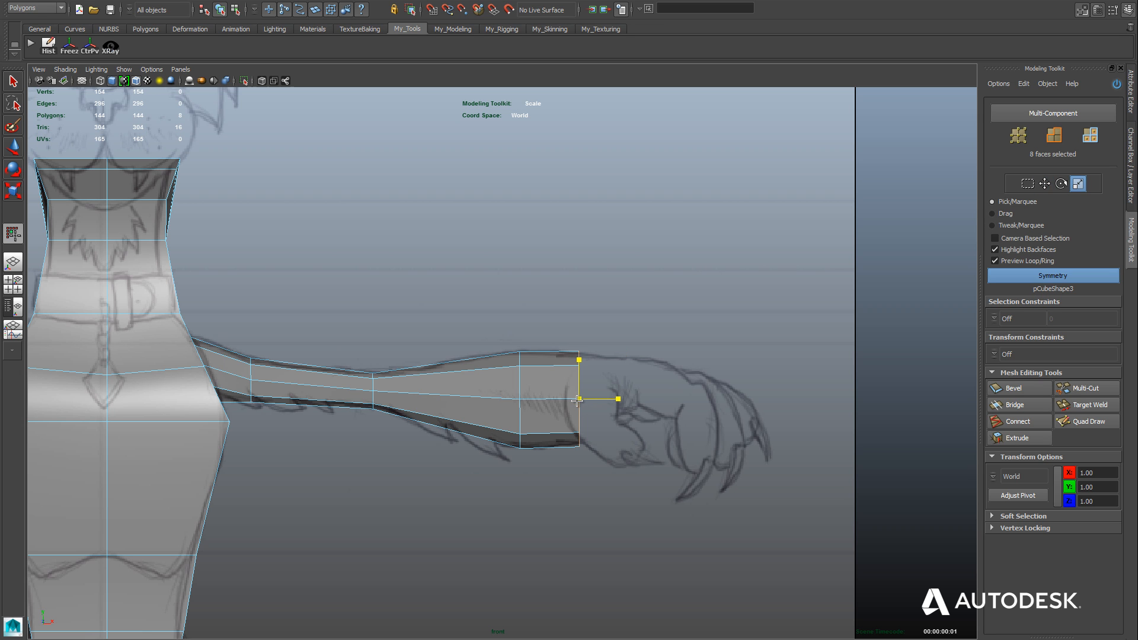
{"action": "left_click_drag", "start_coordinate": [577, 400], "coordinate": [576, 404]}
Make the imagePlanes layer visible, and select the body mesh to inspect the arms in the perspective view.
{"action": "scroll", "coordinate": [575, 406], "scroll_direction": "down", "scroll_amount": 5}
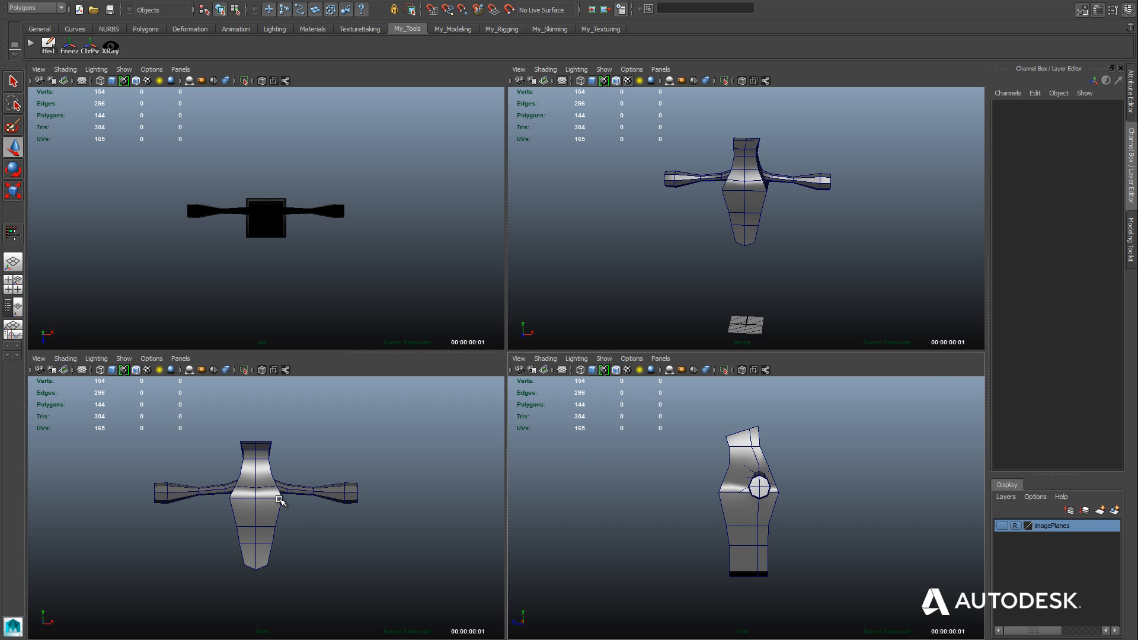
{"action": "left_click", "coordinate": [1002, 526]}
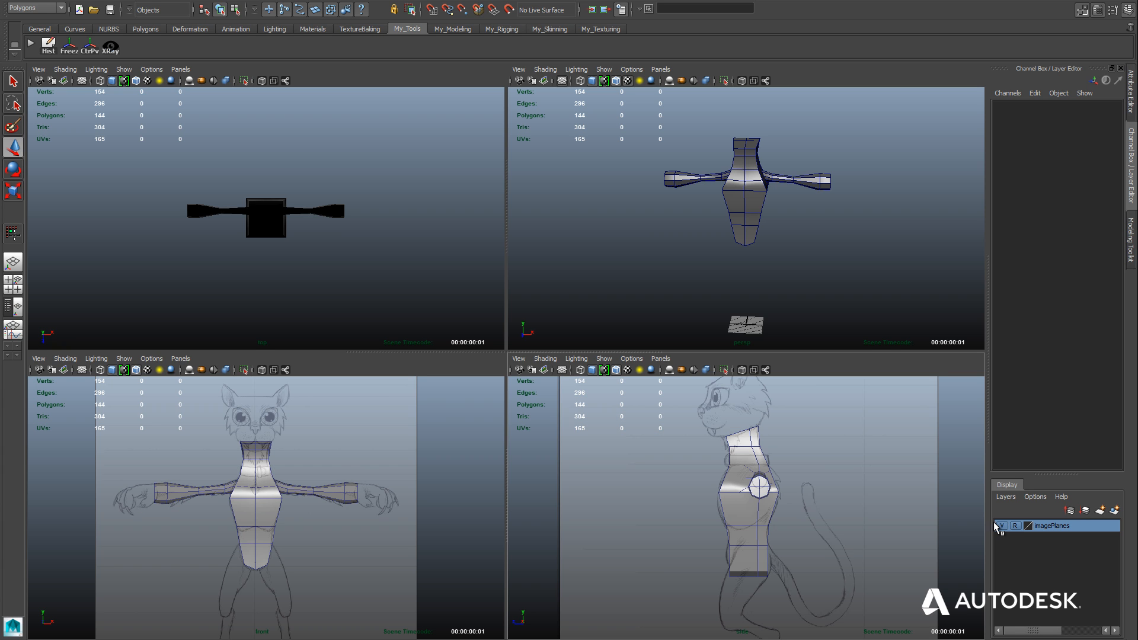
{"action": "left_click", "coordinate": [747, 211]}
{"action": "key", "text": "space"}
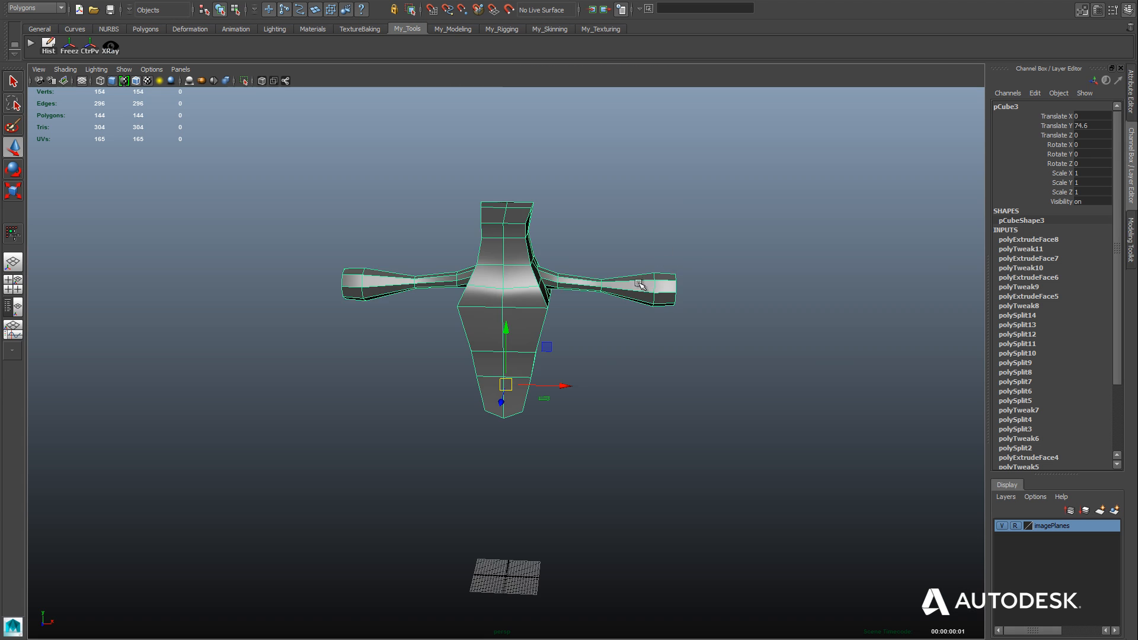
{"action": "left_click_drag", "start_coordinate": [641, 286], "coordinate": [554, 359], "text": "alt"}
{"action": "scroll", "coordinate": [554, 369], "scroll_direction": "up", "scroll_amount": 5}
{"action": "mouse_move", "coordinate": [642, 447]}
{"action": "left_mouse_down", "text": "alt"}
{"action": "mouse_move", "coordinate": [636, 439]}
{"action": "mouse_move", "coordinate": [686, 442]}
{"action": "mouse_move", "coordinate": [630, 434]}
{"action": "mouse_move", "coordinate": [660, 455]}
{"action": "left_mouse_up", "text": "alt"}
In the side view, insert a horizontal edge loop with Quad Draw midway through the lowest tall section of the torso.
{"action": "key", "text": "space"}
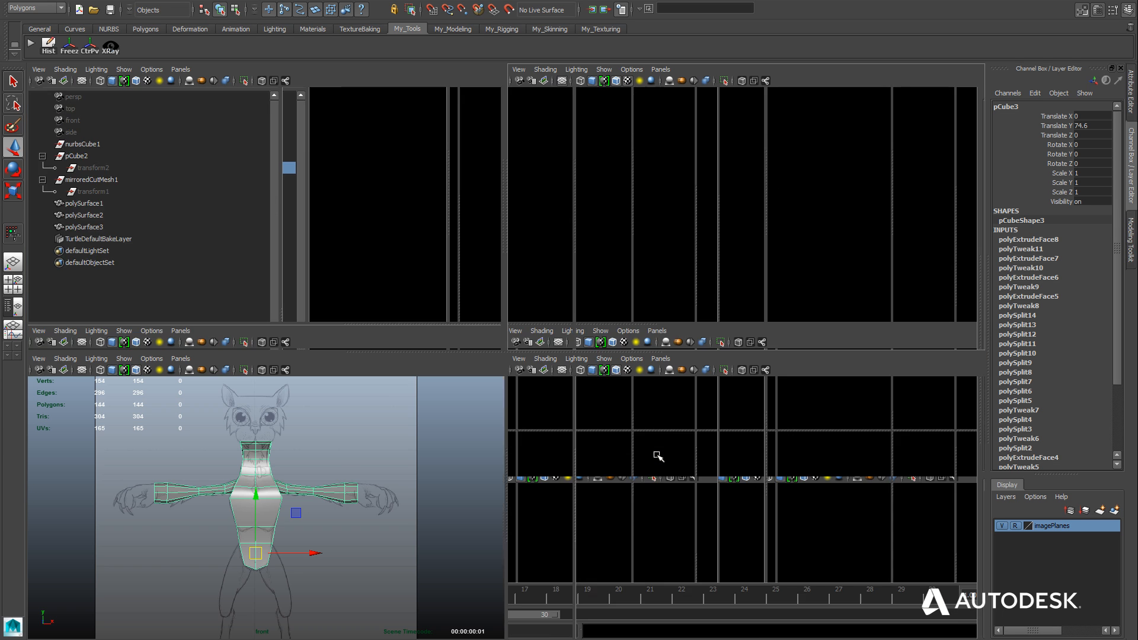
{"action": "key", "text": "space"}
{"action": "scroll", "coordinate": [681, 513], "scroll_direction": "up", "scroll_amount": 3}
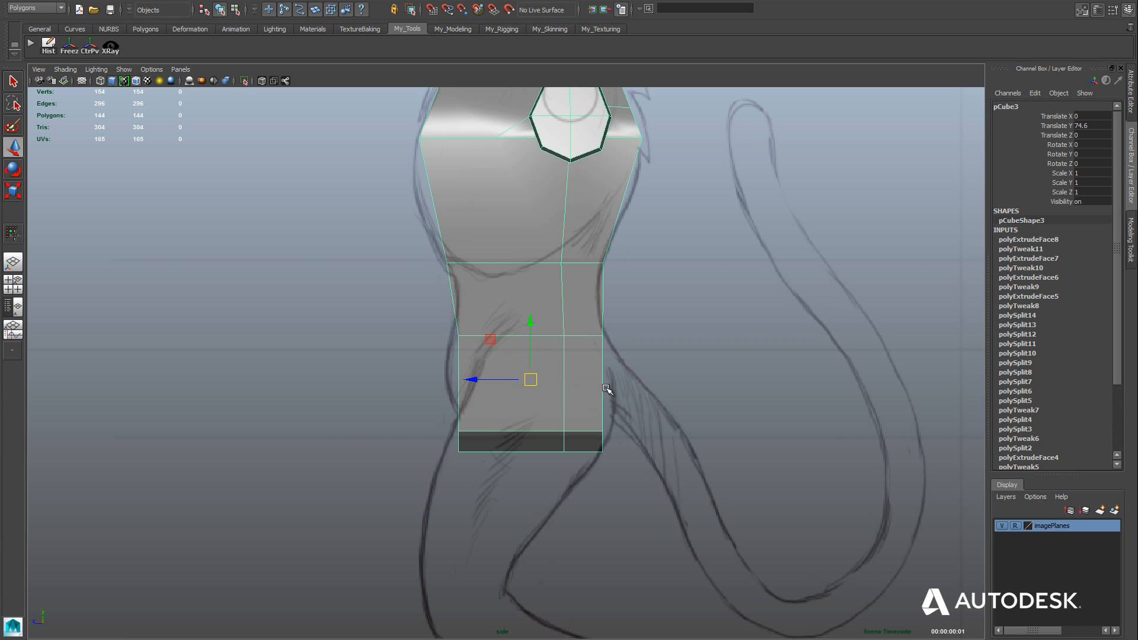
{"action": "left_click", "coordinate": [1131, 238]}
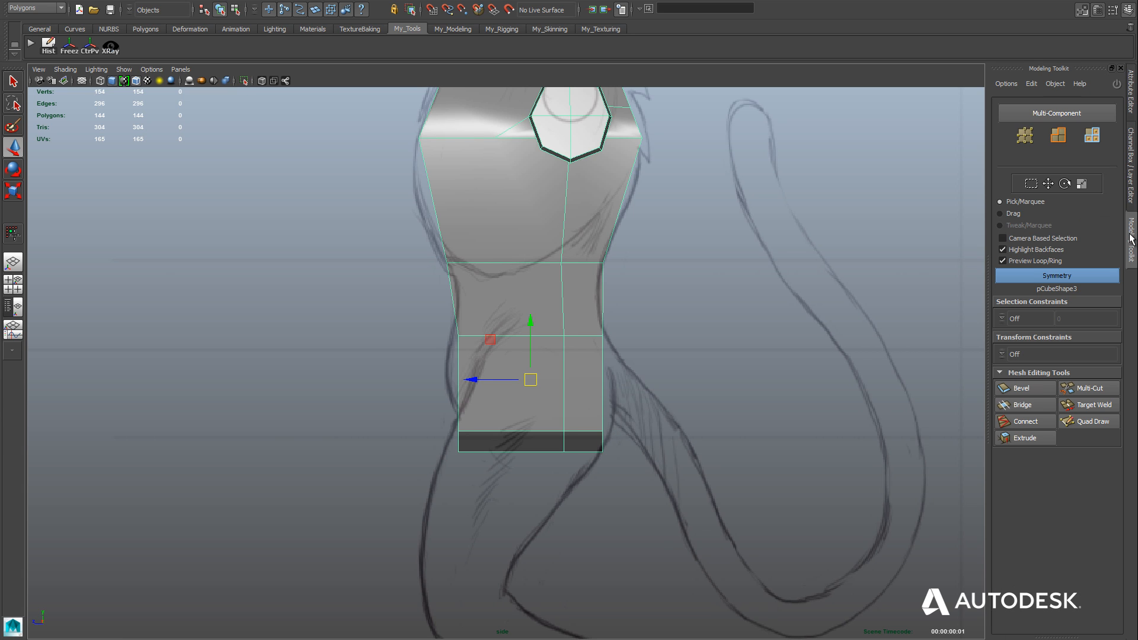
{"action": "left_click", "coordinate": [1087, 421]}
{"action": "key", "text": "ctrl"}
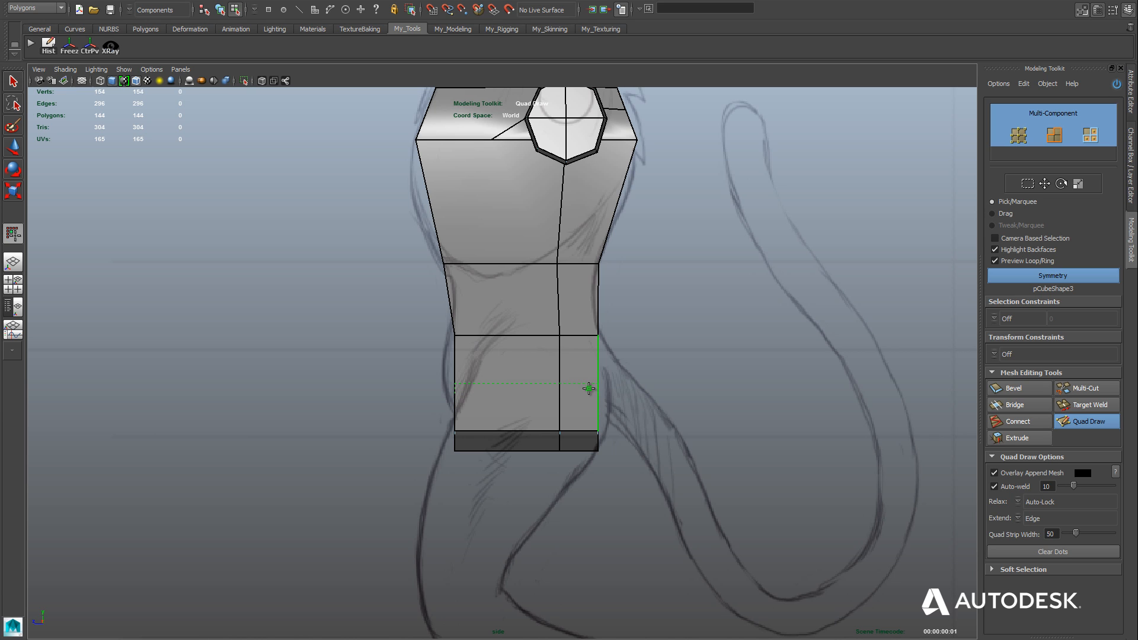
{"action": "left_click", "coordinate": [589, 388], "text": "ctrl"}
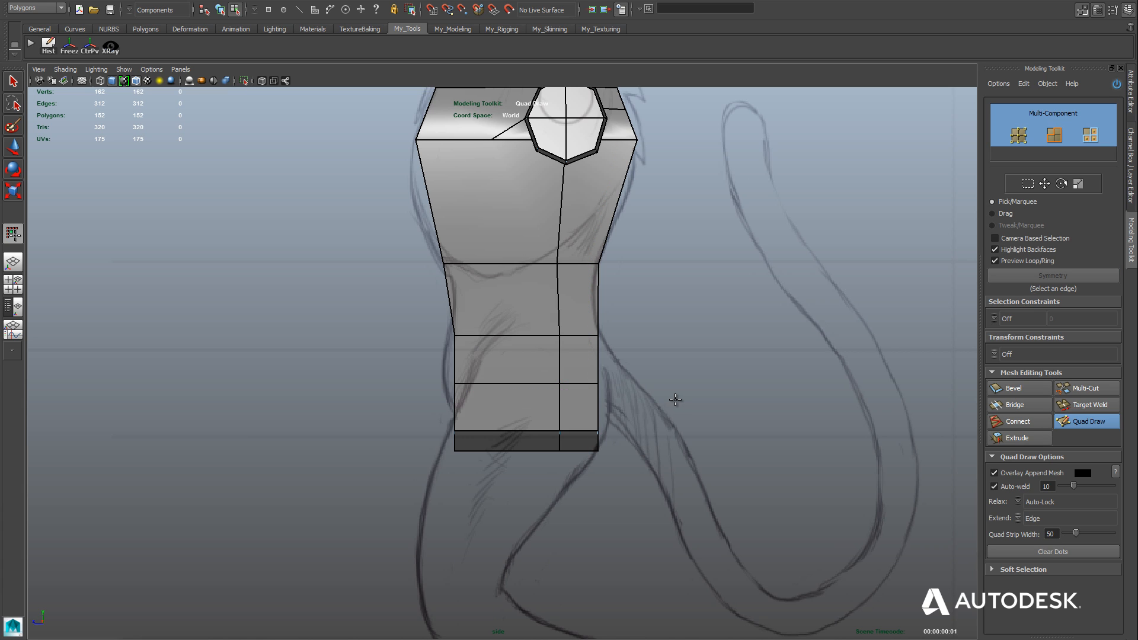
Move the new loop's back vertices out to the sketched hip outline and the row below them to about Z -10.18.
{"action": "key", "text": "w"}
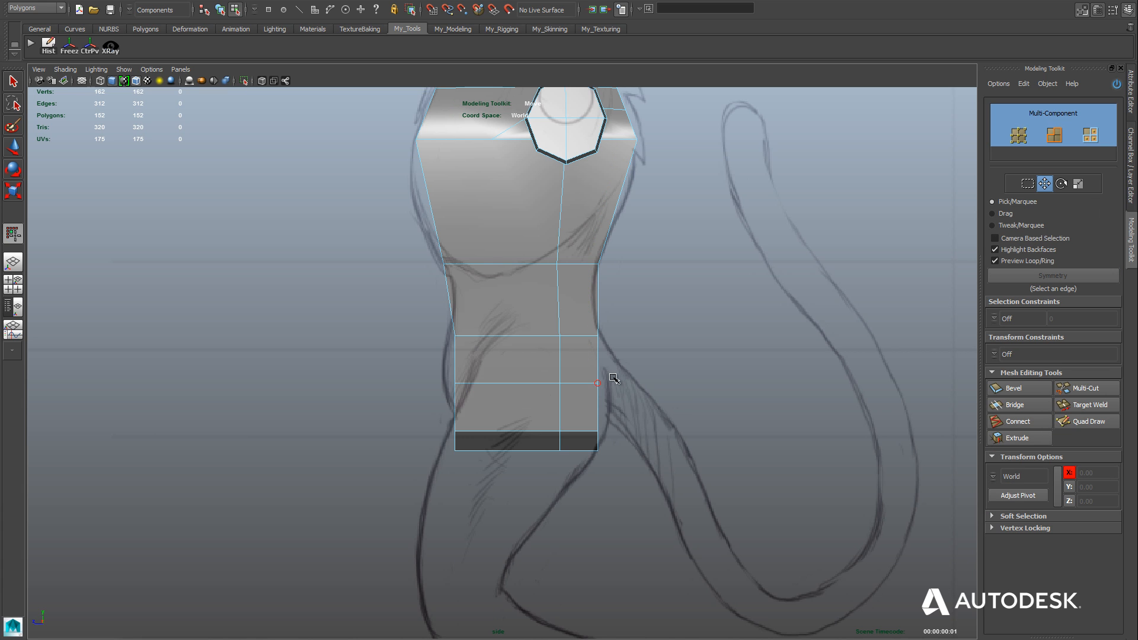
{"action": "mouse_move", "coordinate": [606, 375]}
{"action": "left_mouse_down"}
{"action": "mouse_move", "coordinate": [584, 393]}
{"action": "mouse_move", "coordinate": [569, 384]}
{"action": "left_mouse_up"}
{"action": "left_click_drag", "start_coordinate": [601, 436], "coordinate": [564, 431]}
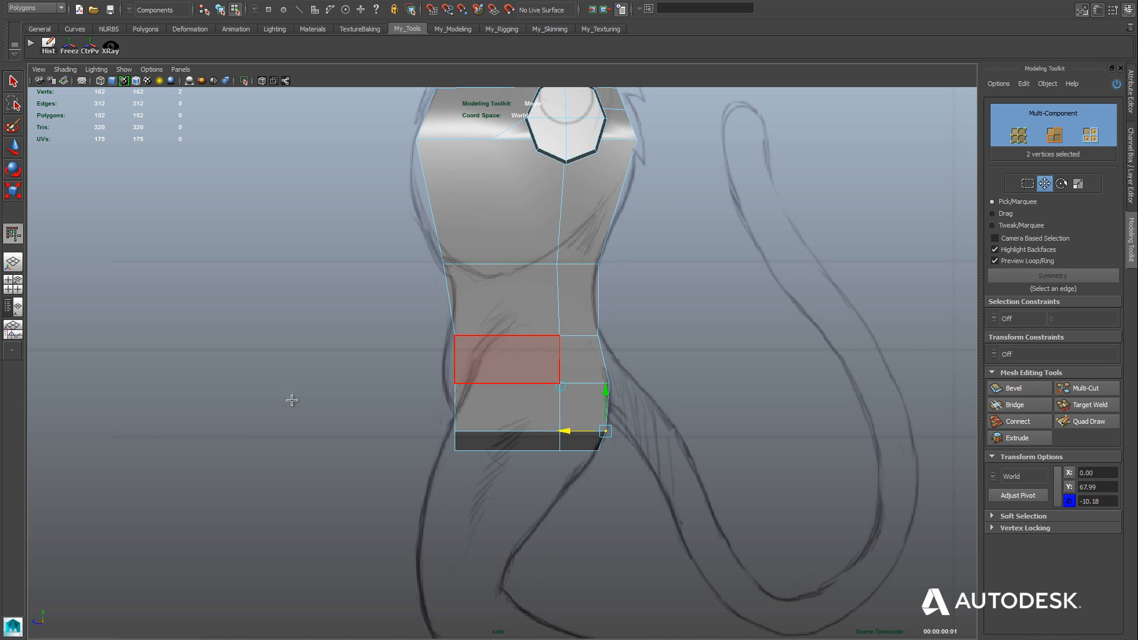
Fit the front profile to the sketch: new loop vertices at about Z 9.19, bottom corner vertex at Z 6.18, waist vertices at Z 9.76.
{"action": "left_click_drag", "start_coordinate": [462, 392], "coordinate": [413, 384]}
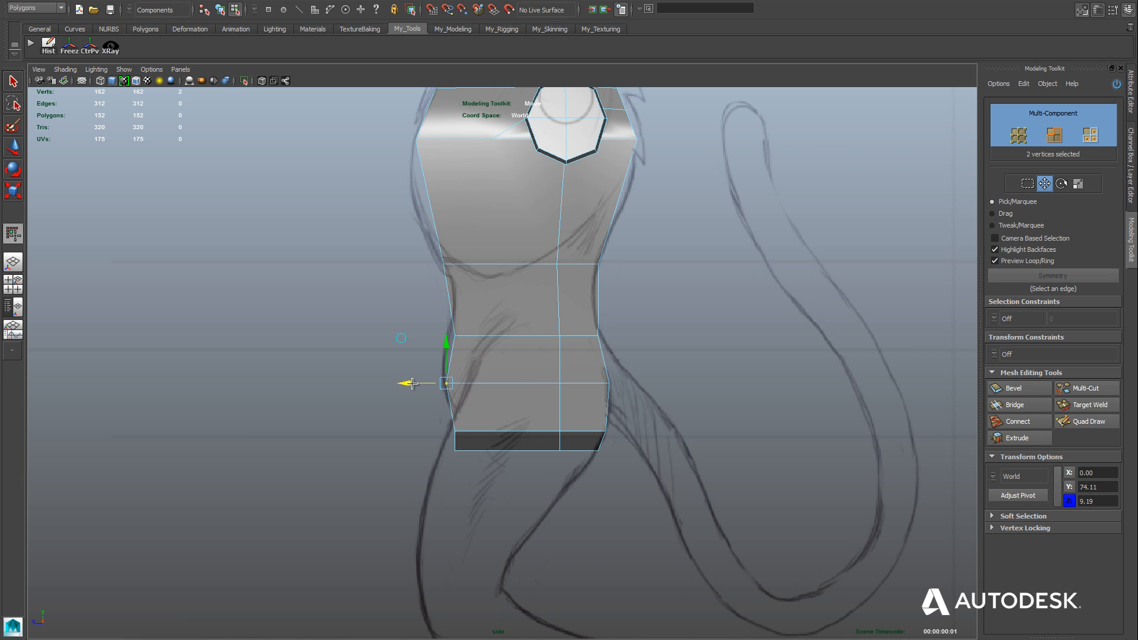
{"action": "left_click_drag", "start_coordinate": [474, 464], "coordinate": [473, 463]}
{"action": "left_click_drag", "start_coordinate": [408, 450], "coordinate": [434, 449]}
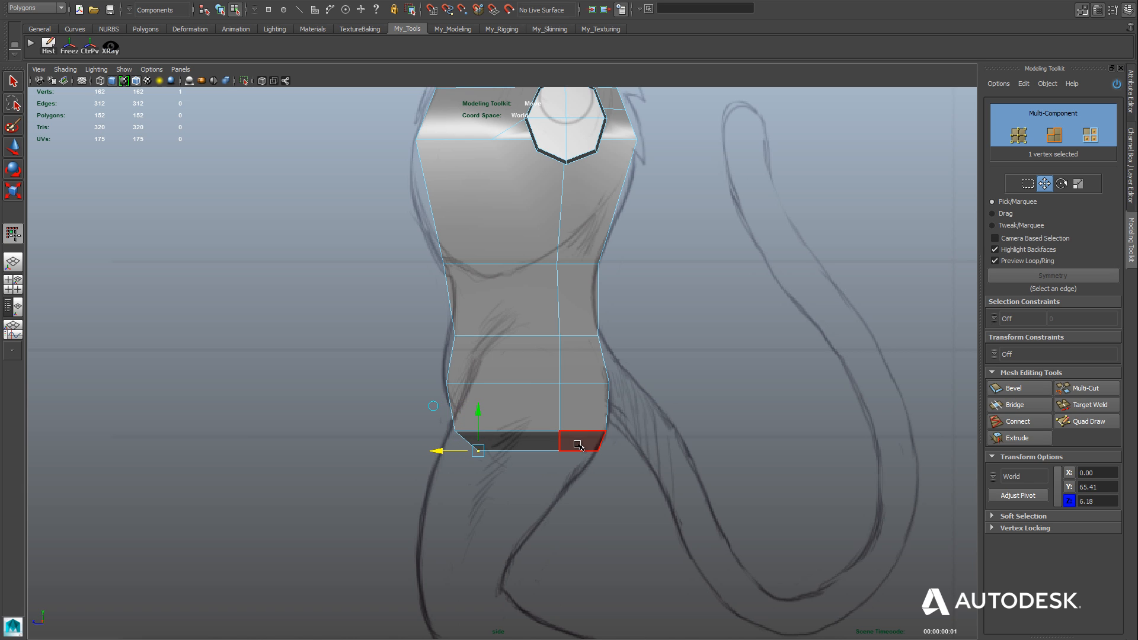
{"action": "left_click_drag", "start_coordinate": [407, 265], "coordinate": [412, 265]}
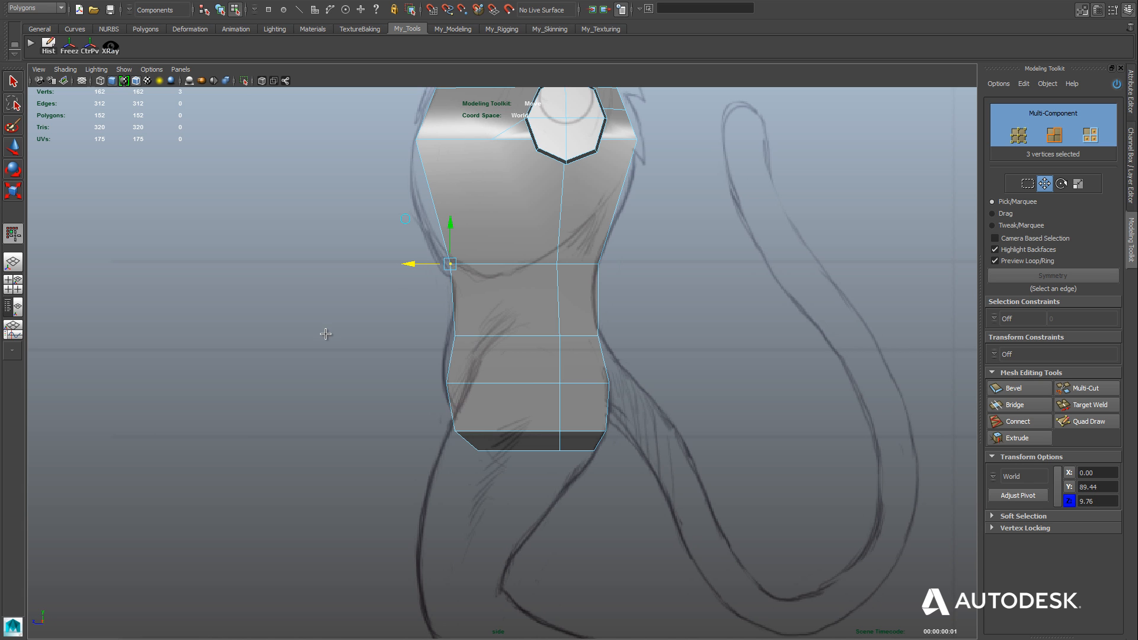
{"action": "middle_click_drag", "start_coordinate": [321, 293], "coordinate": [285, 438], "text": "alt"}
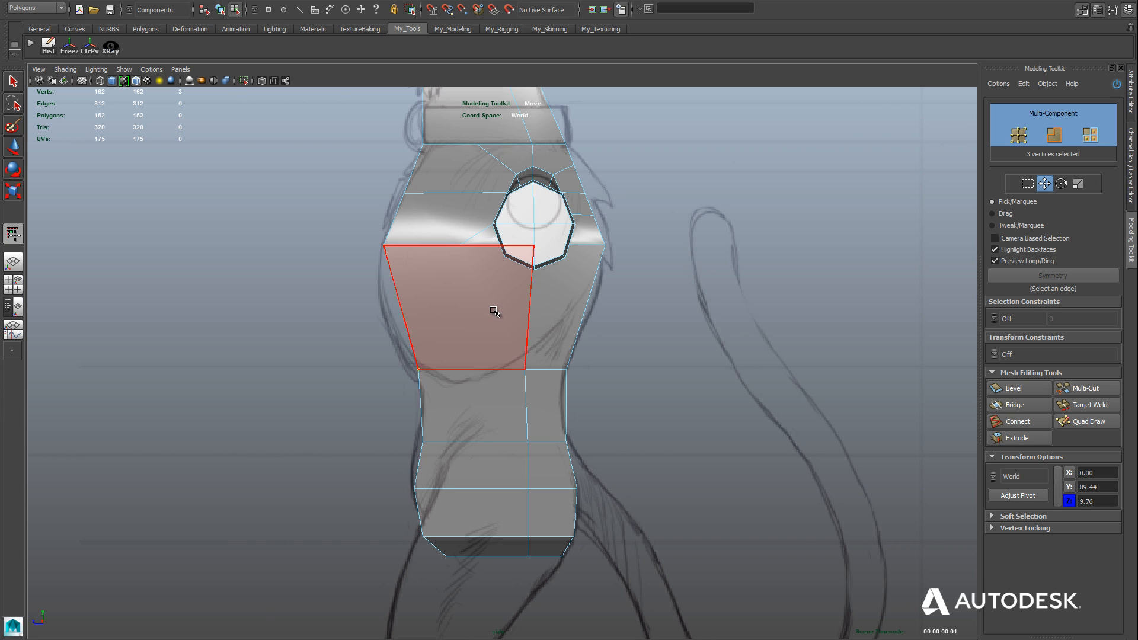
In the side view, slice a horizontal row of edges across the tall chest section with Multi-Cut, and check it in the perspective view.
{"action": "left_click", "coordinate": [1084, 422]}
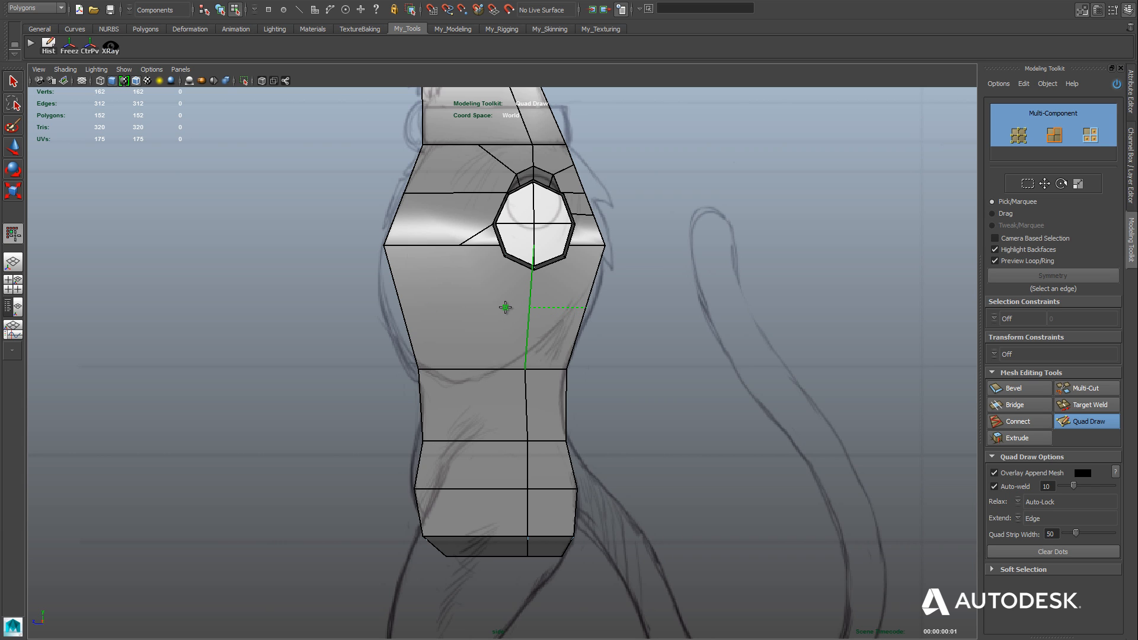
{"action": "left_click", "coordinate": [1083, 388]}
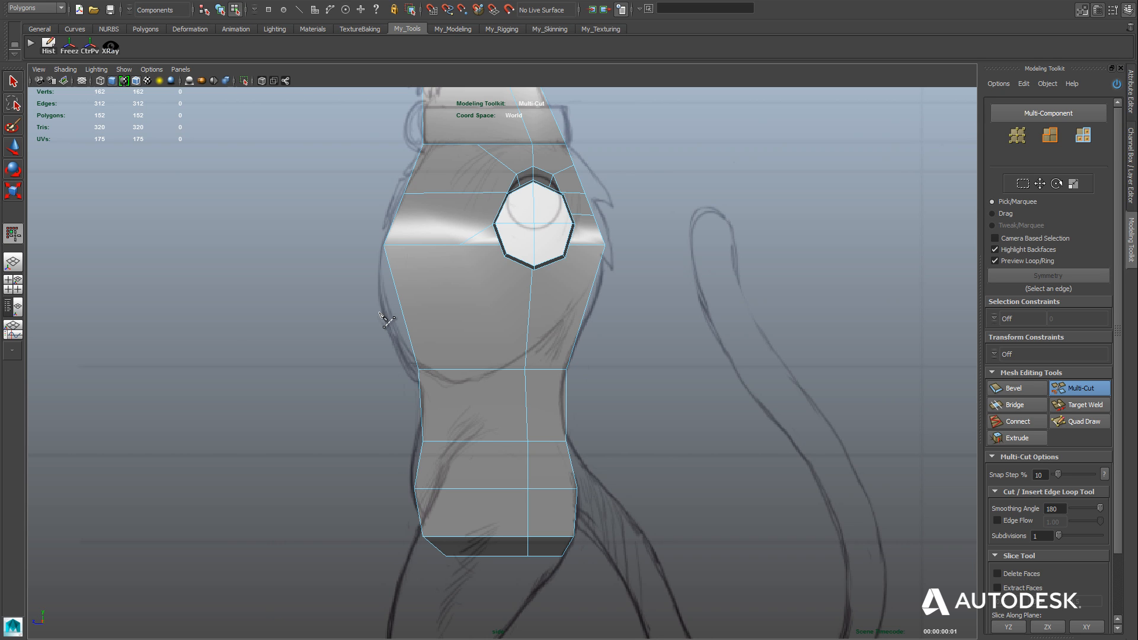
{"action": "left_click", "coordinate": [618, 314], "text": "ctrl"}
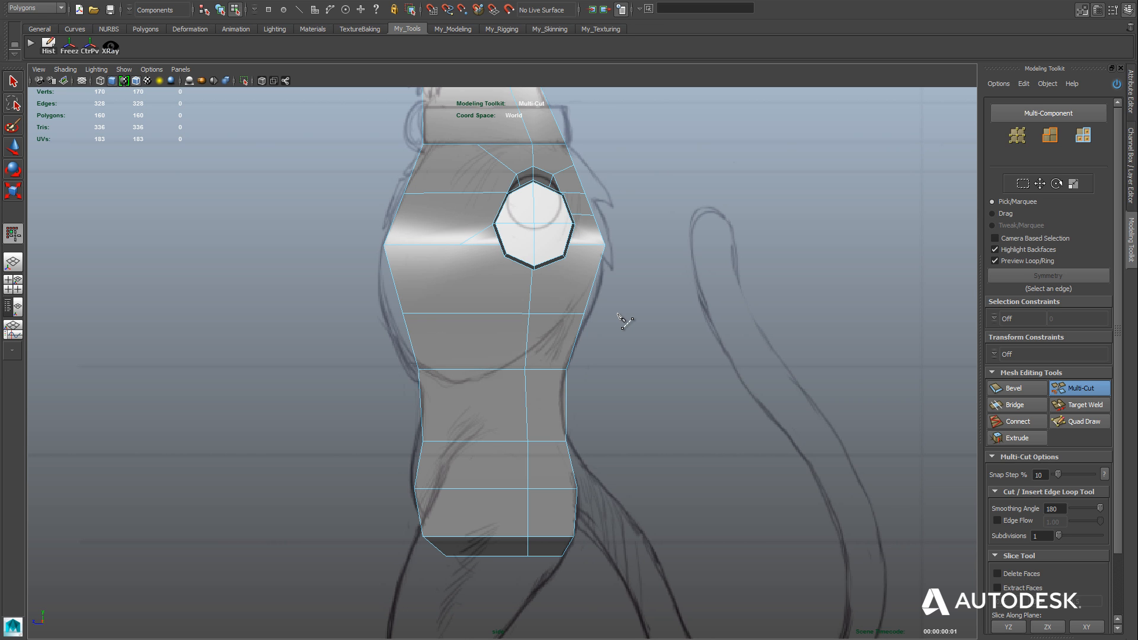
{"action": "key", "text": "space"}
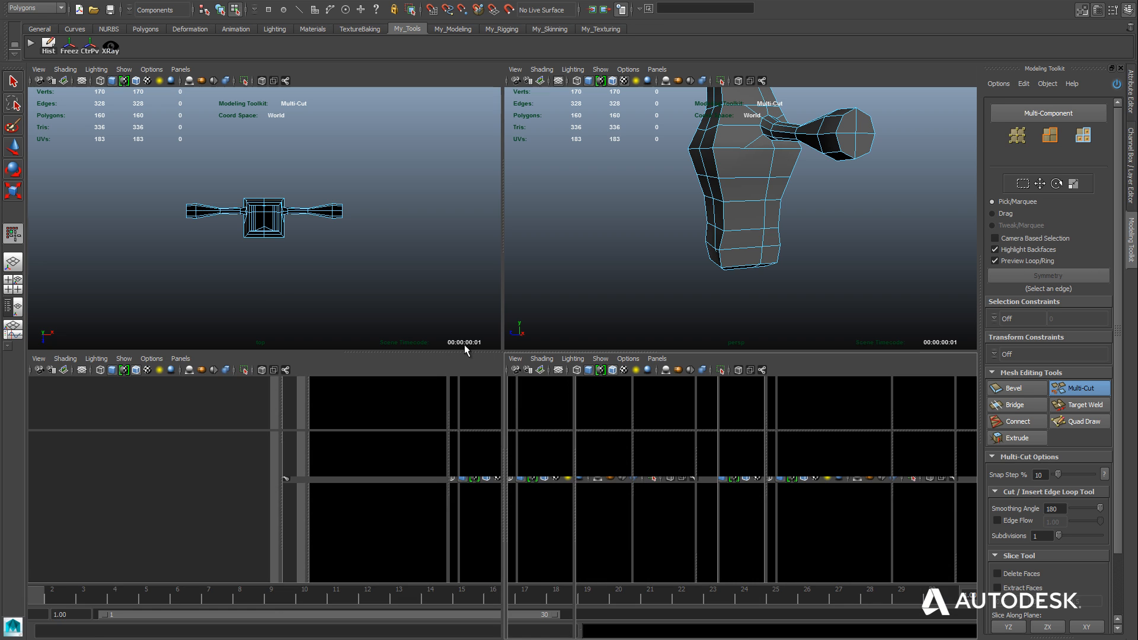
{"action": "key", "text": "space"}
{"action": "mouse_move", "coordinate": [287, 353]}
{"action": "left_mouse_down", "text": "alt"}
{"action": "mouse_move", "coordinate": [628, 355]}
{"action": "mouse_move", "coordinate": [275, 350]}
{"action": "left_mouse_up", "text": "alt"}
{"action": "key", "text": "space"}
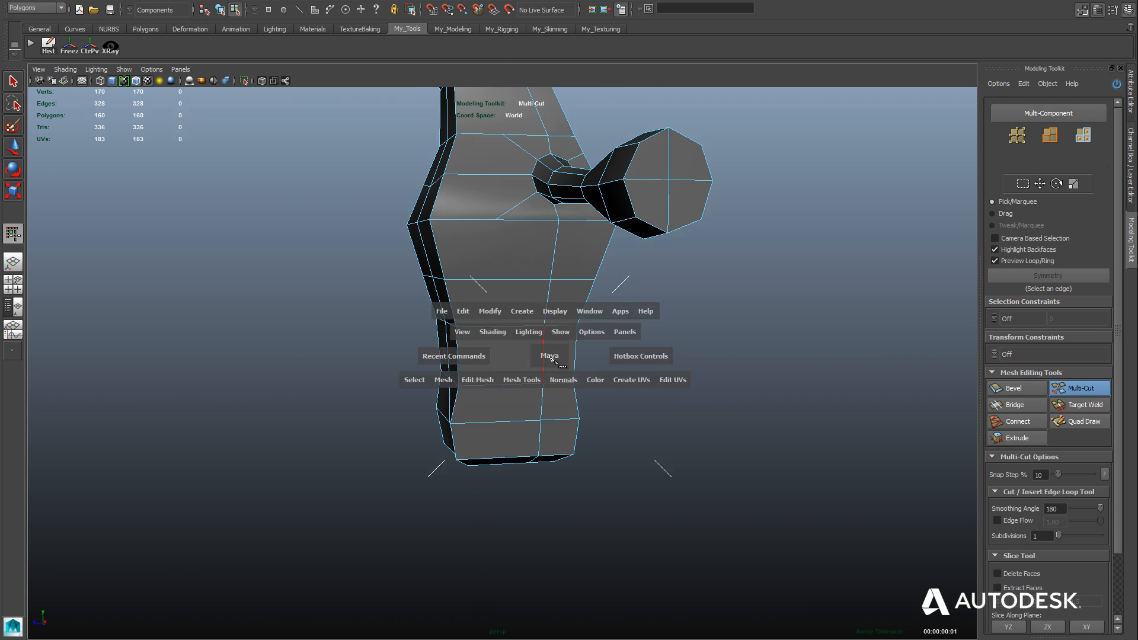
{"action": "key", "text": "space"}
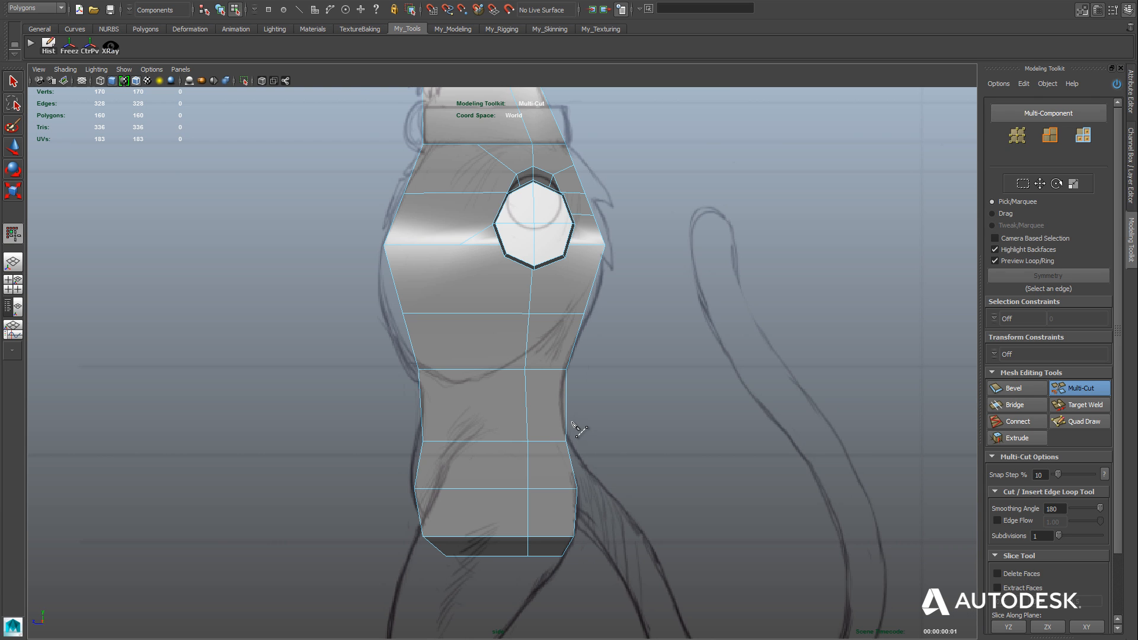
Select the eight vertices of the new chest row in the side view and scale them along Y to level the row.
{"action": "scroll", "coordinate": [572, 422], "scroll_direction": "up", "scroll_amount": 1}
{"action": "key", "text": "w"}
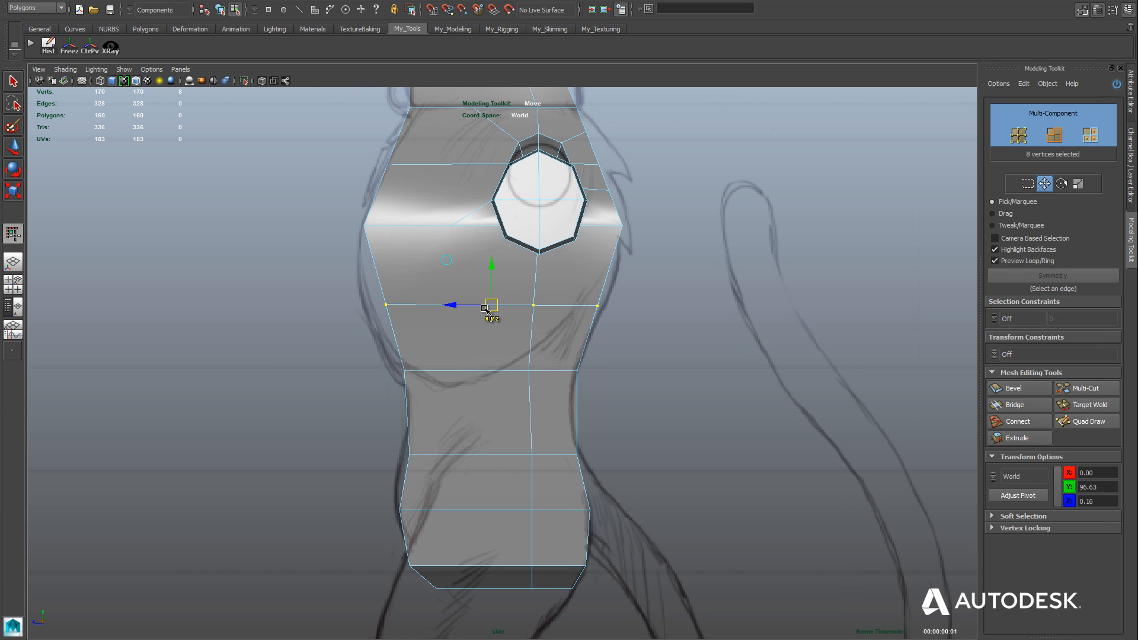
{"action": "key", "text": "r"}
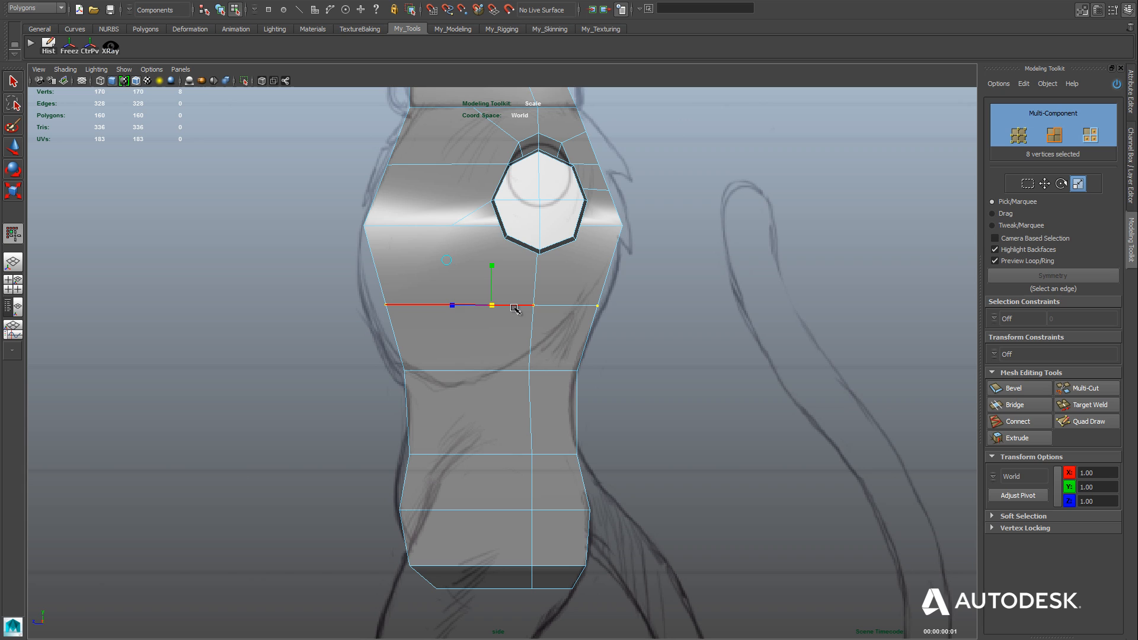
{"action": "left_click", "coordinate": [490, 287]}
{"action": "mouse_move", "coordinate": [491, 287]}
{"action": "left_mouse_down"}
{"action": "mouse_move", "coordinate": [491, 263]}
{"action": "mouse_move", "coordinate": [490, 286]}
{"action": "left_mouse_up"}
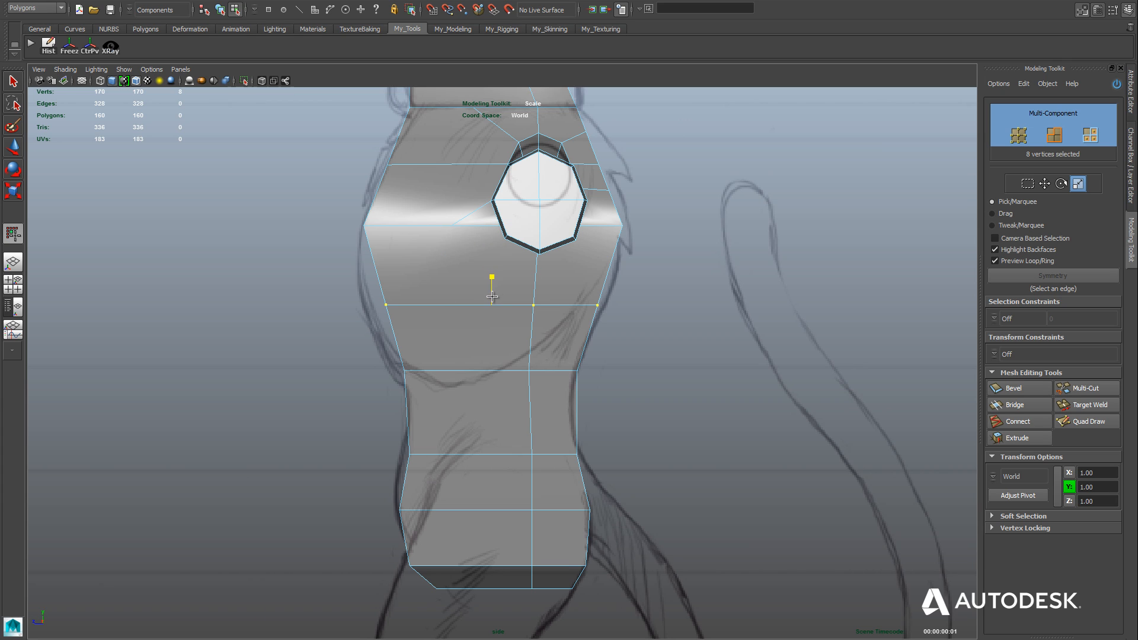
{"action": "left_click_drag", "start_coordinate": [492, 297], "coordinate": [492, 297]}
{"action": "left_click_drag", "start_coordinate": [492, 294], "coordinate": [491, 274]}
Select the new row's front vertices and move them slightly outward along Z toward the sketched chest outline.
{"action": "key", "text": "w"}
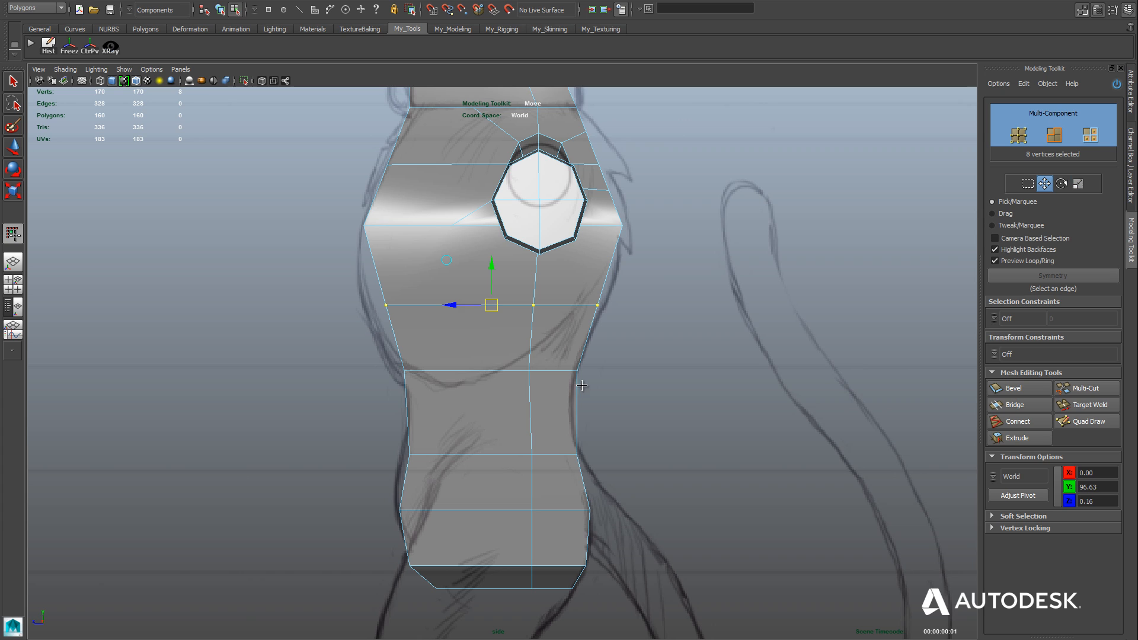
{"action": "left_click_drag", "start_coordinate": [357, 292], "coordinate": [415, 324]}
{"action": "mouse_move", "coordinate": [341, 305]}
{"action": "left_mouse_down"}
{"action": "mouse_move", "coordinate": [322, 305]}
{"action": "mouse_move", "coordinate": [339, 305]}
{"action": "left_mouse_up"}
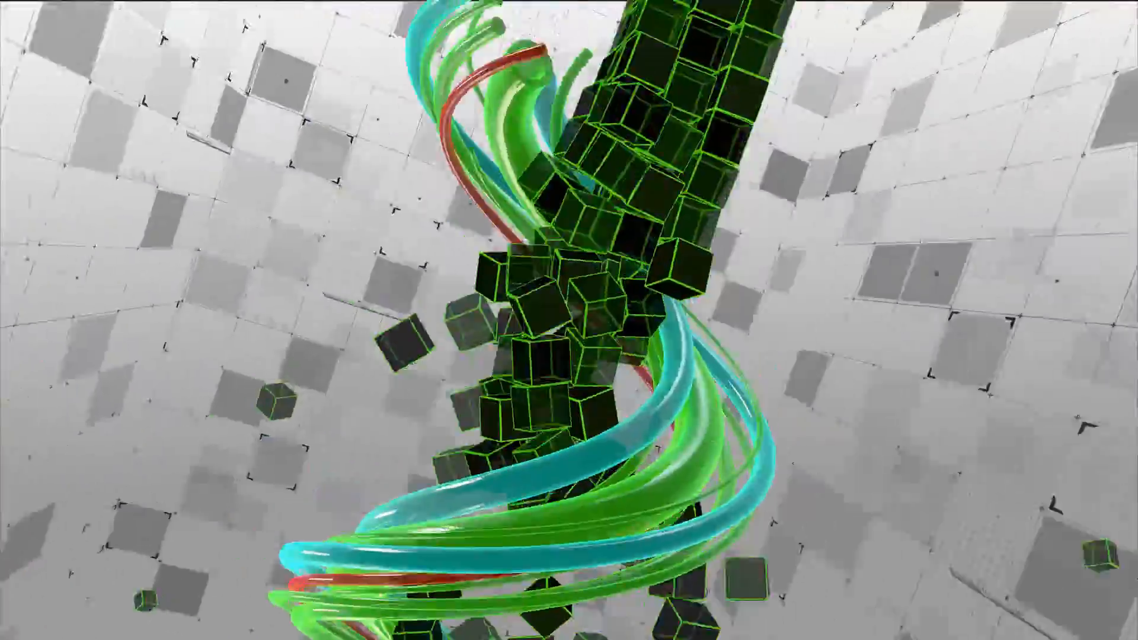